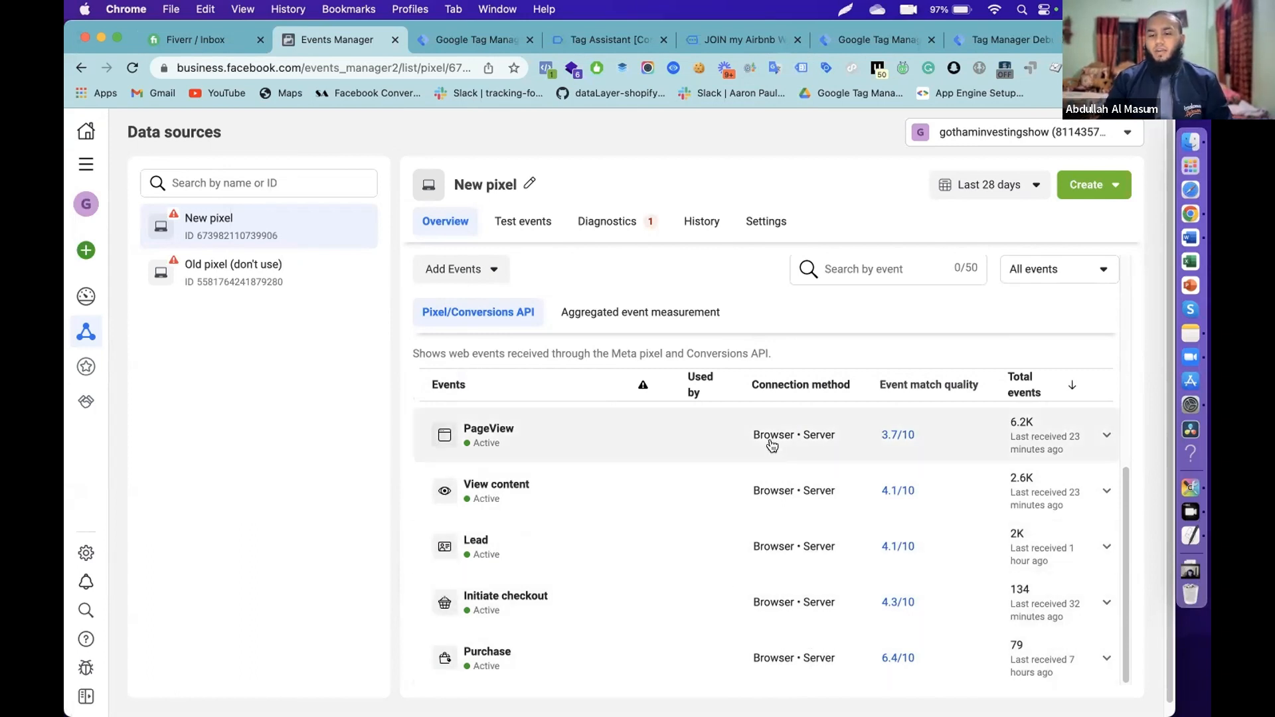
- Expand the View content event to review its details, then collapse it
left_click(794, 495)
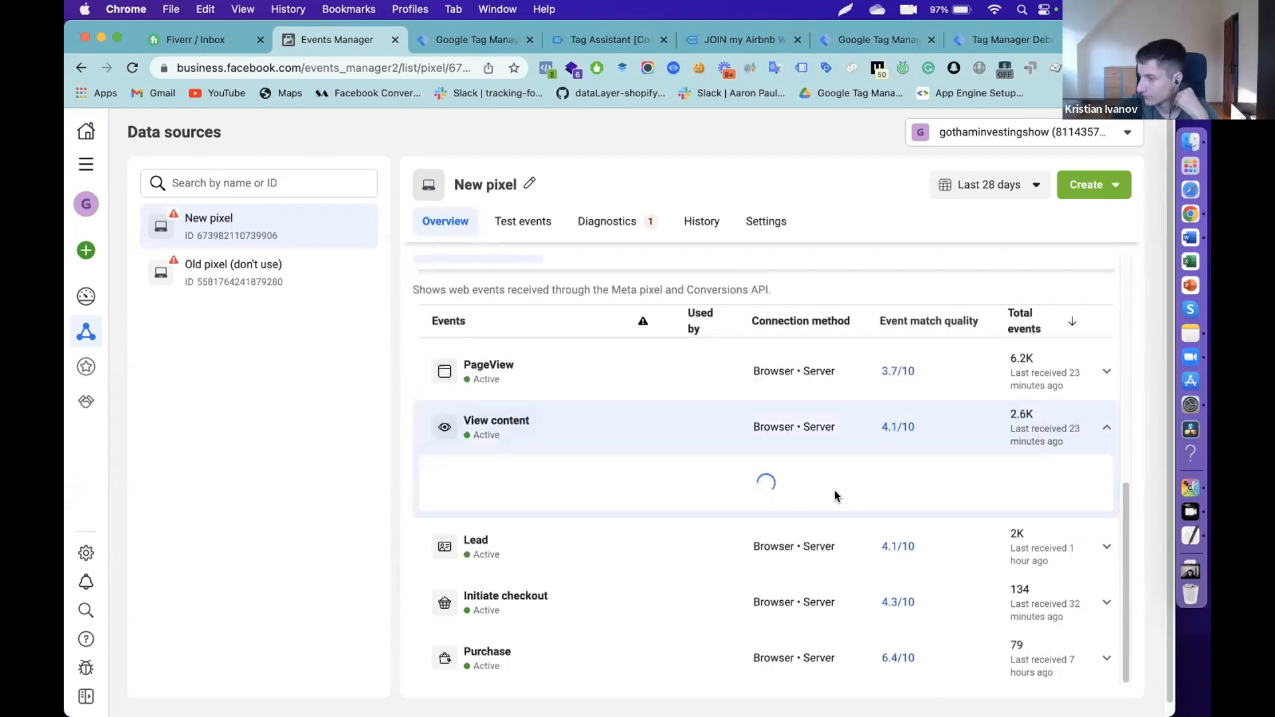
scroll(833, 495, "down", 4)
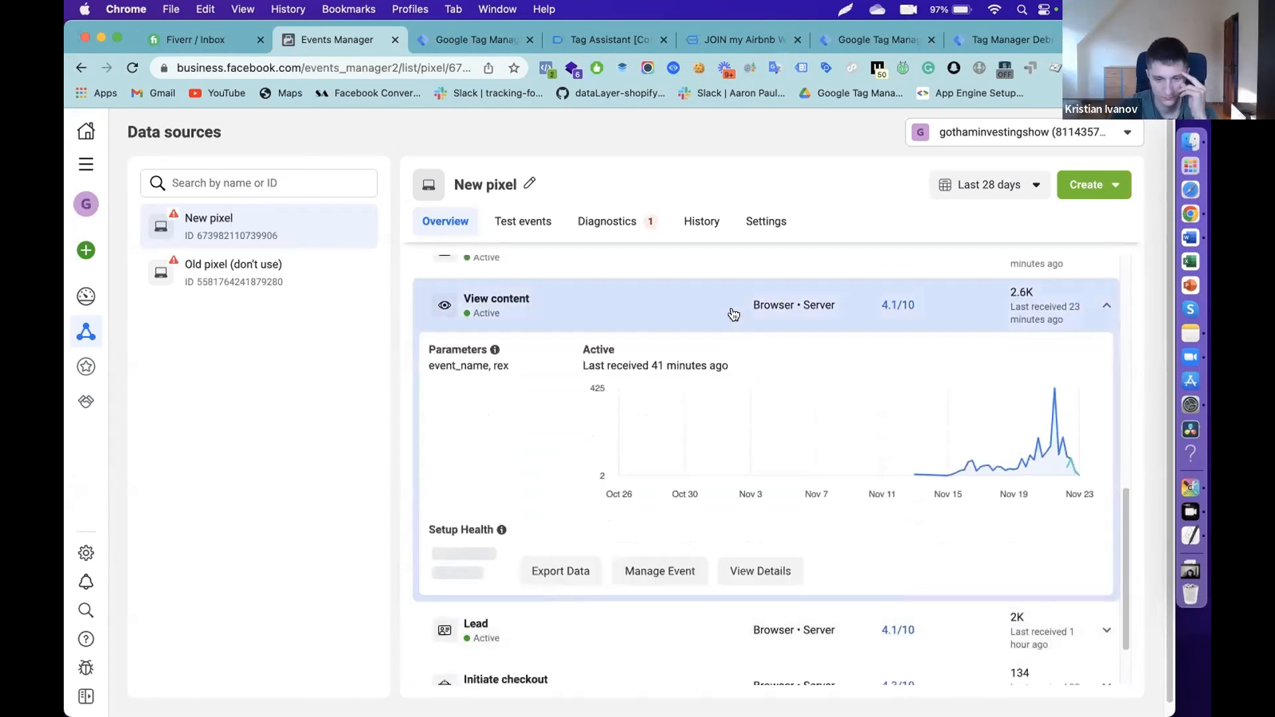
left_click(732, 313)
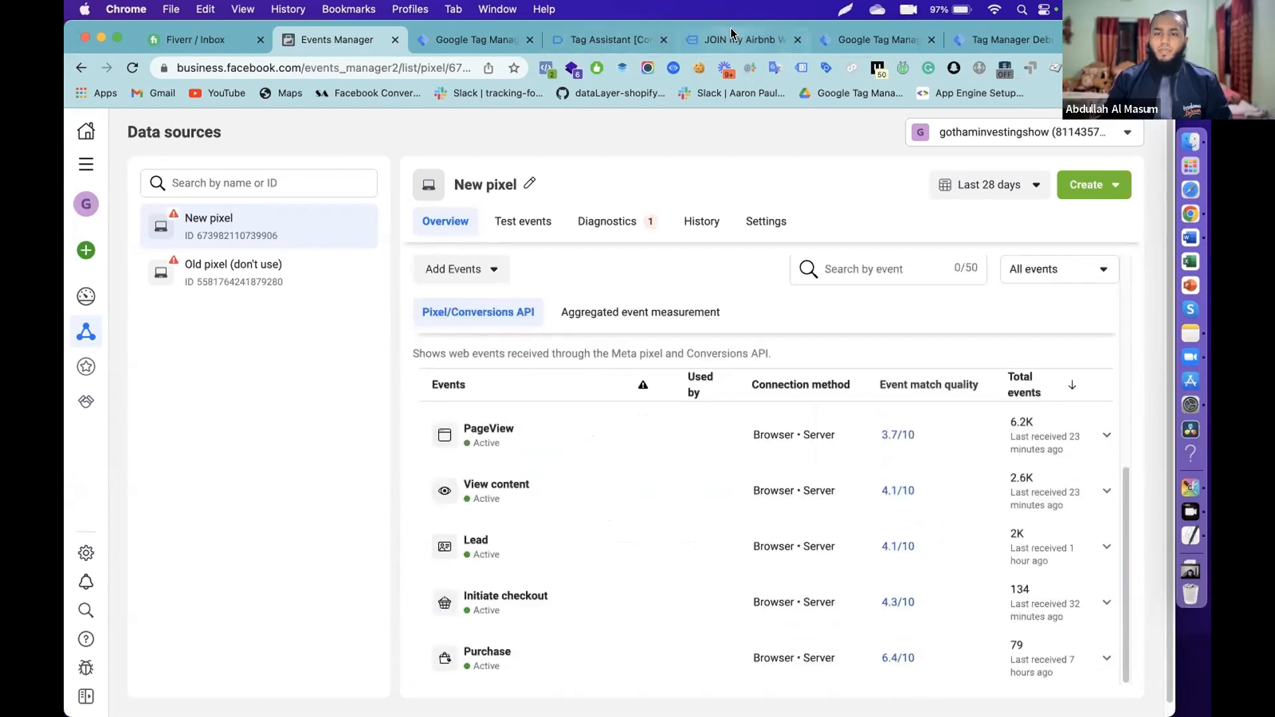
- Confirm the webinar page fires PageView and ViewContent, then register and close the expired-webinar notice
left_click(743, 39)
left_click(547, 67)
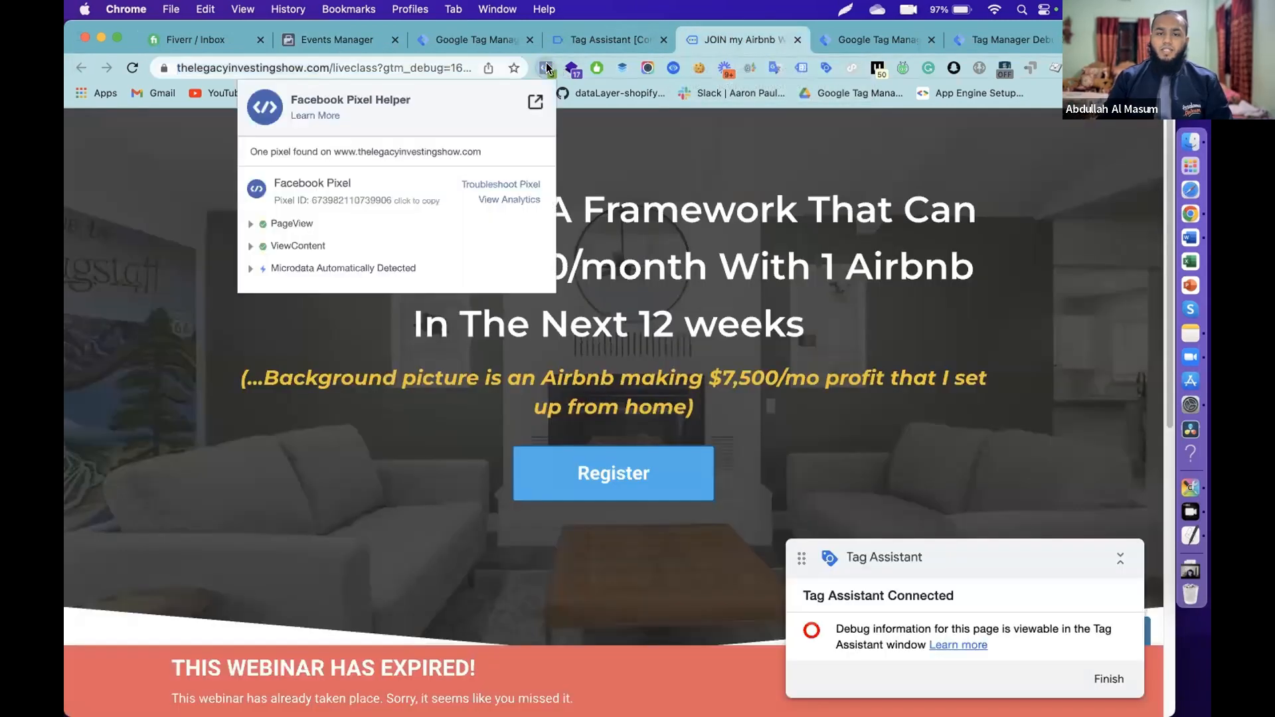
left_click(312, 252)
triple_click(312, 247)
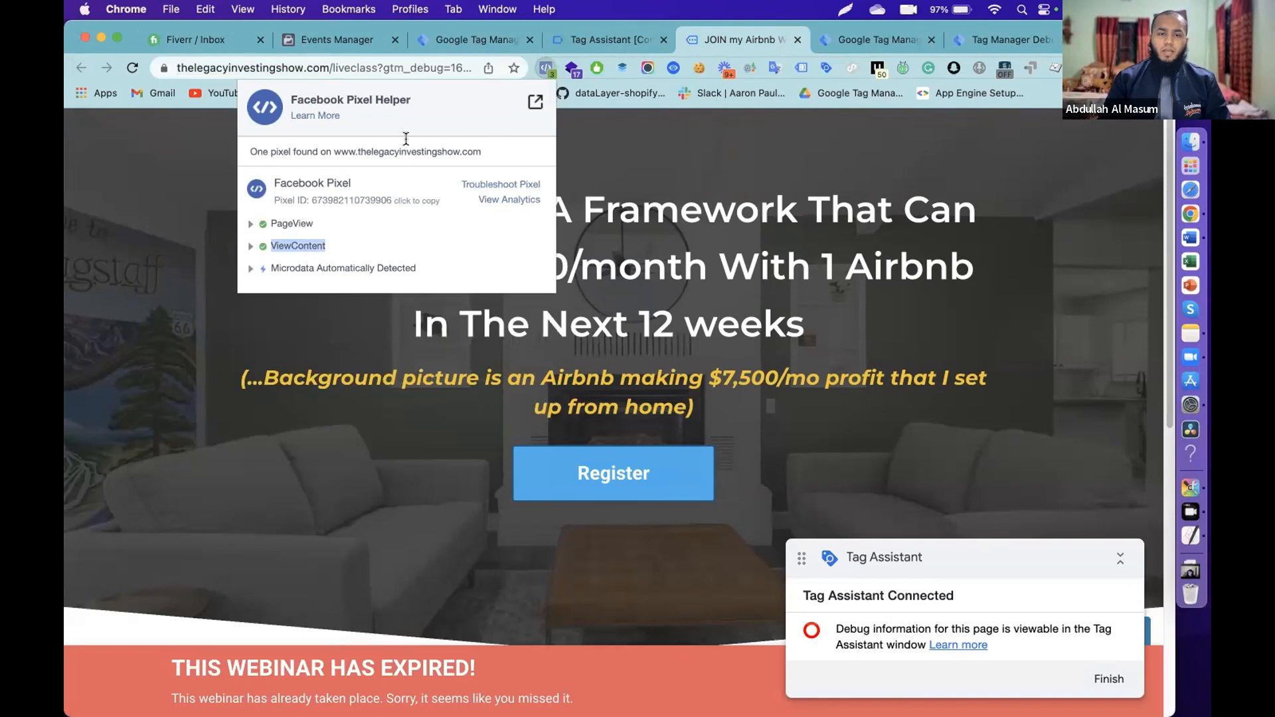
left_click(753, 294)
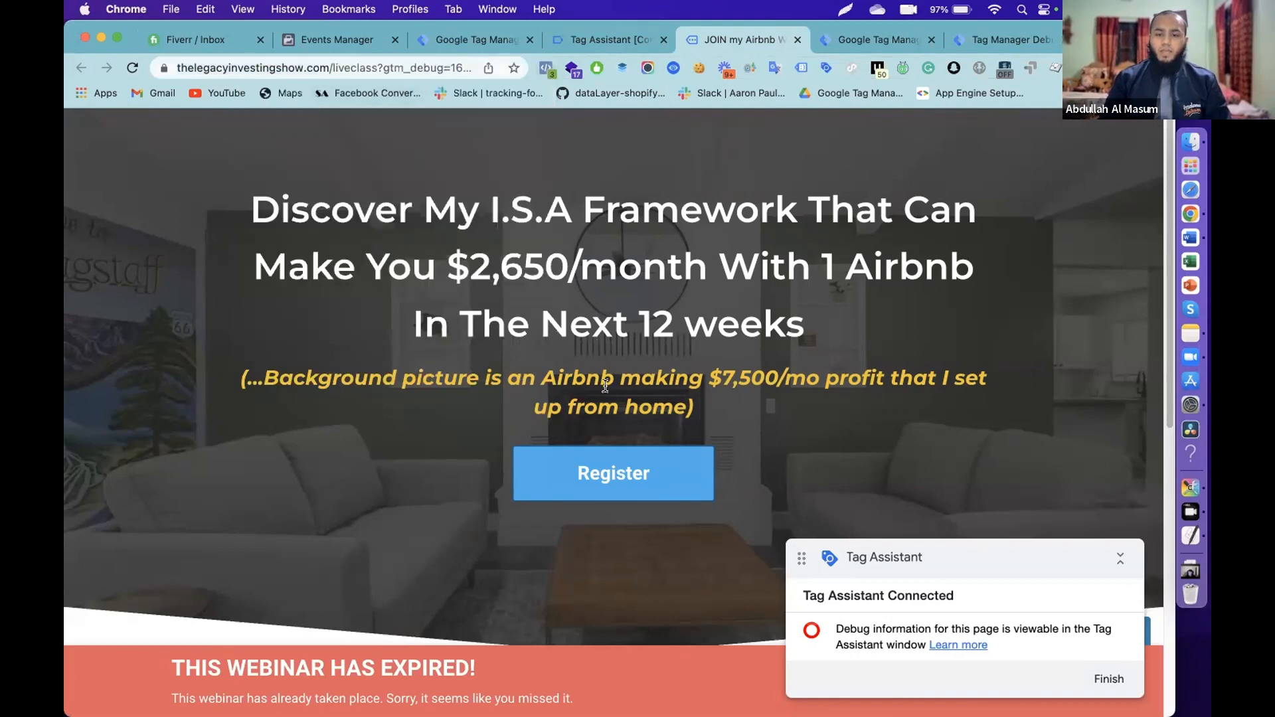
left_click(638, 473)
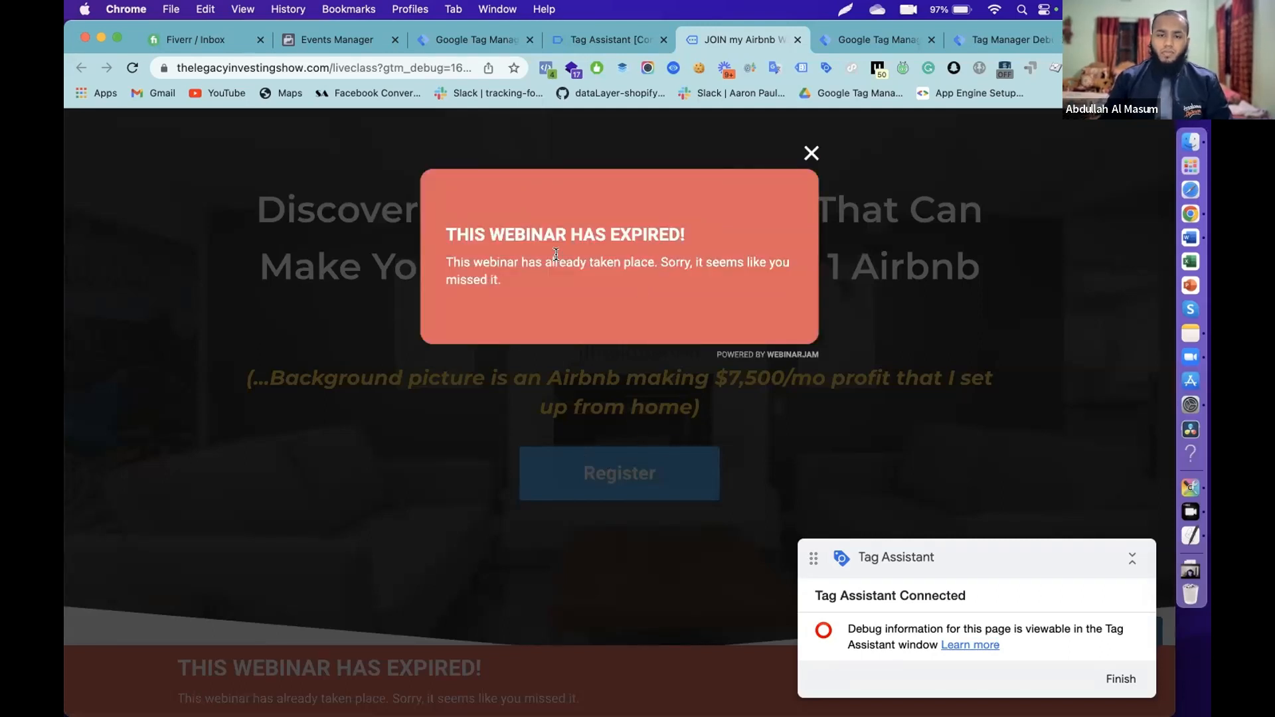
left_click(812, 153)
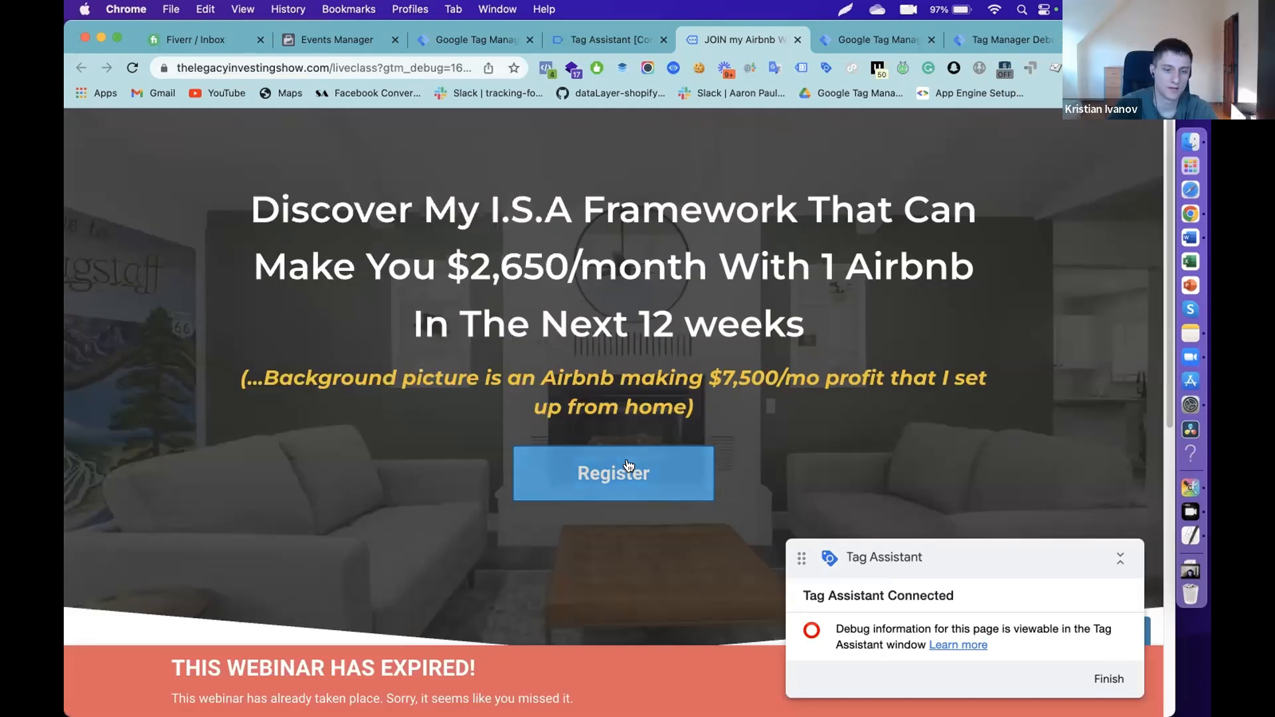
- Load the crashcourse upsell page using the URL copied from the Fiverr chat
left_click(199, 41)
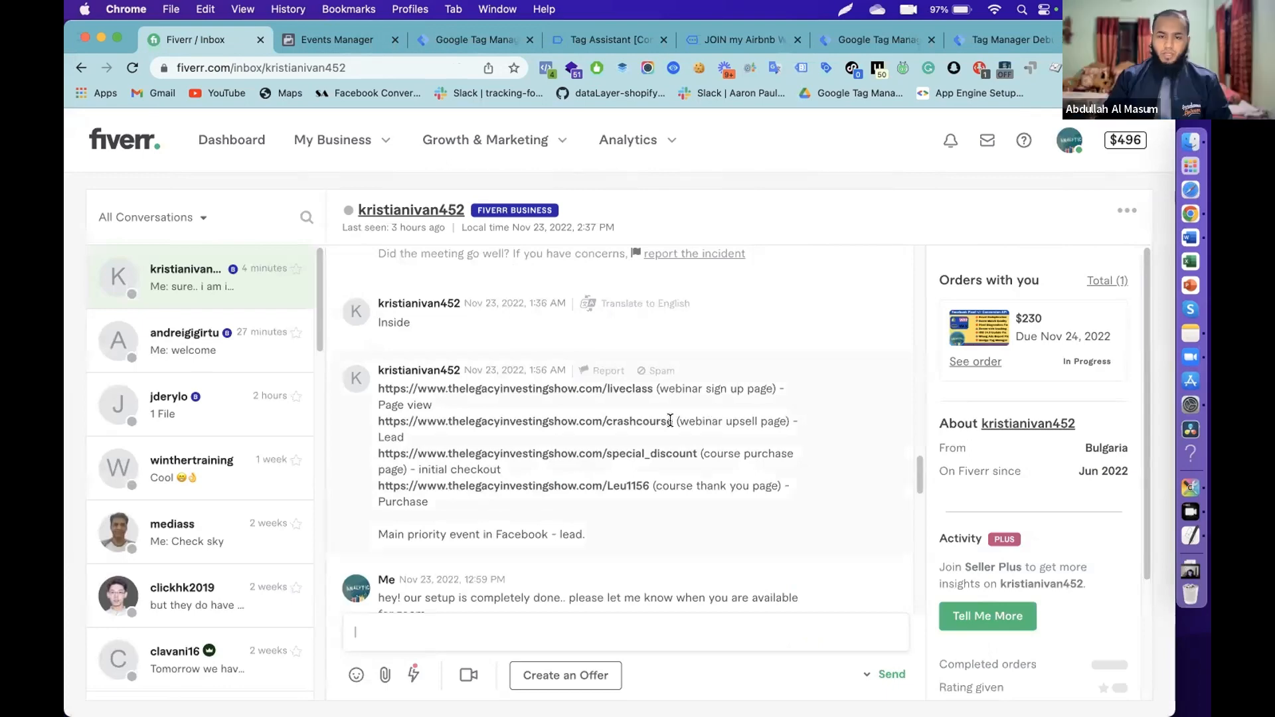
left_click_drag(672, 420, 378, 416)
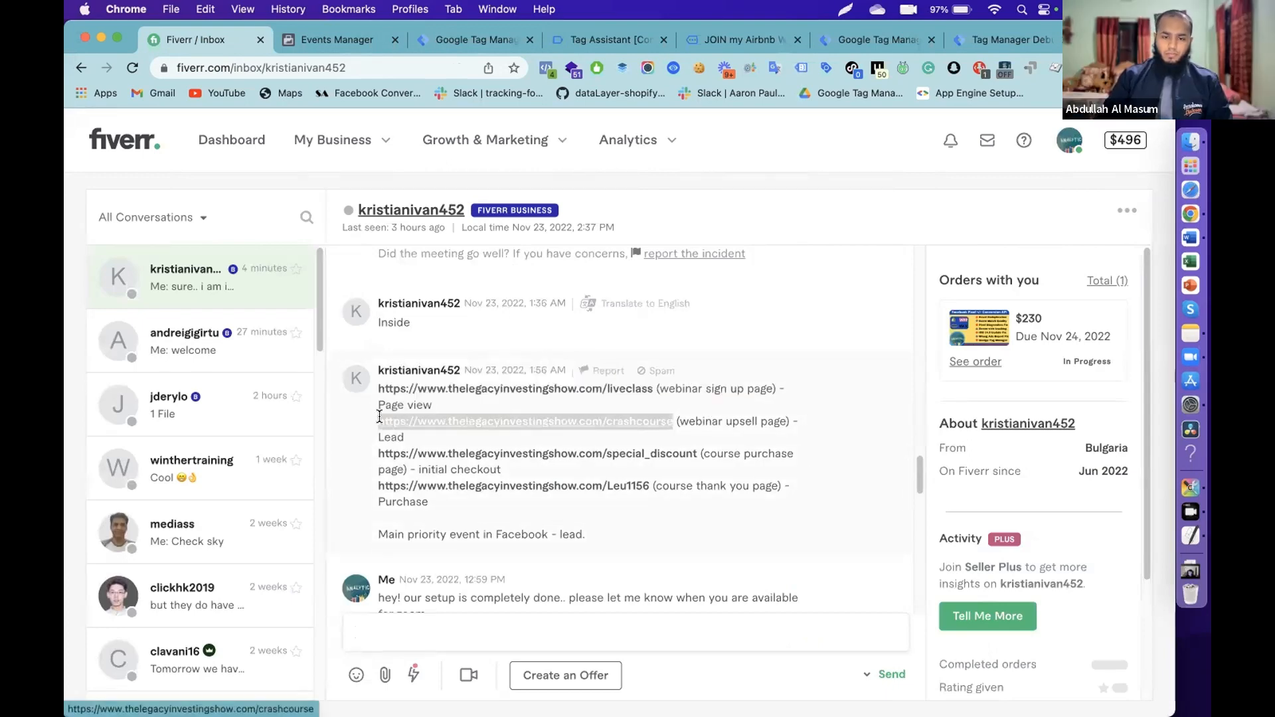
key("super+c")
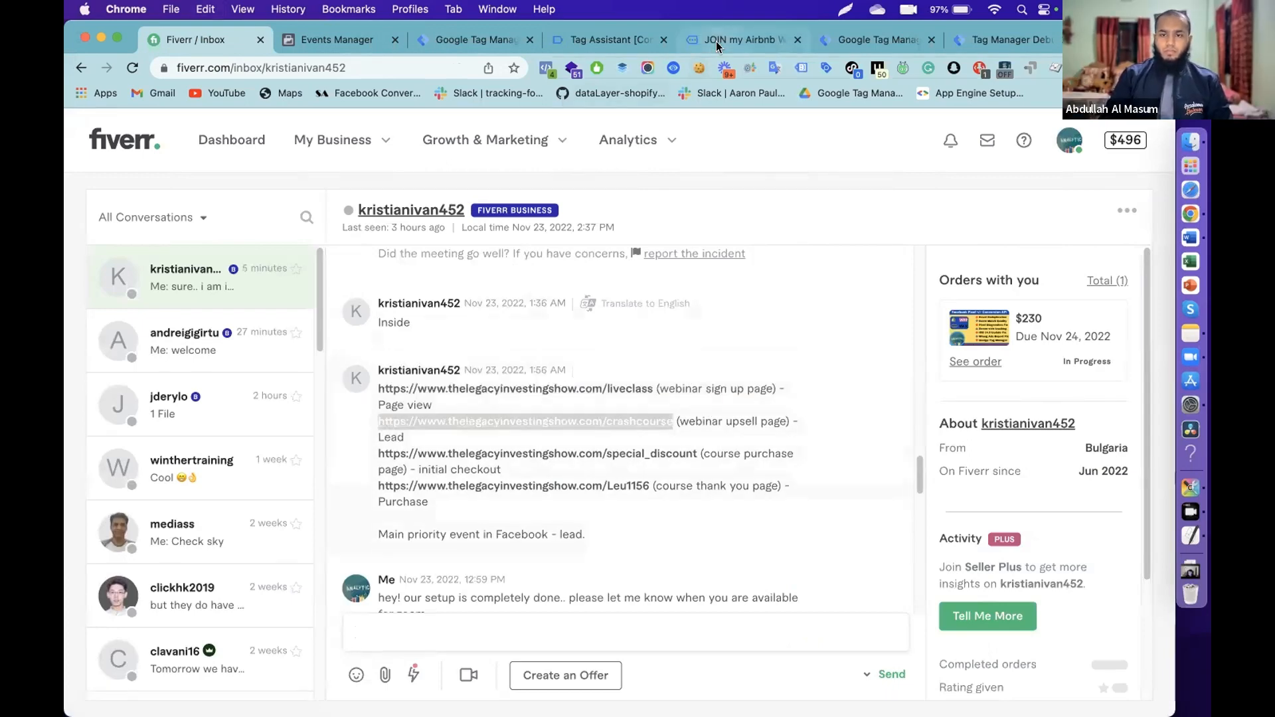
left_click(736, 40)
left_click(378, 69)
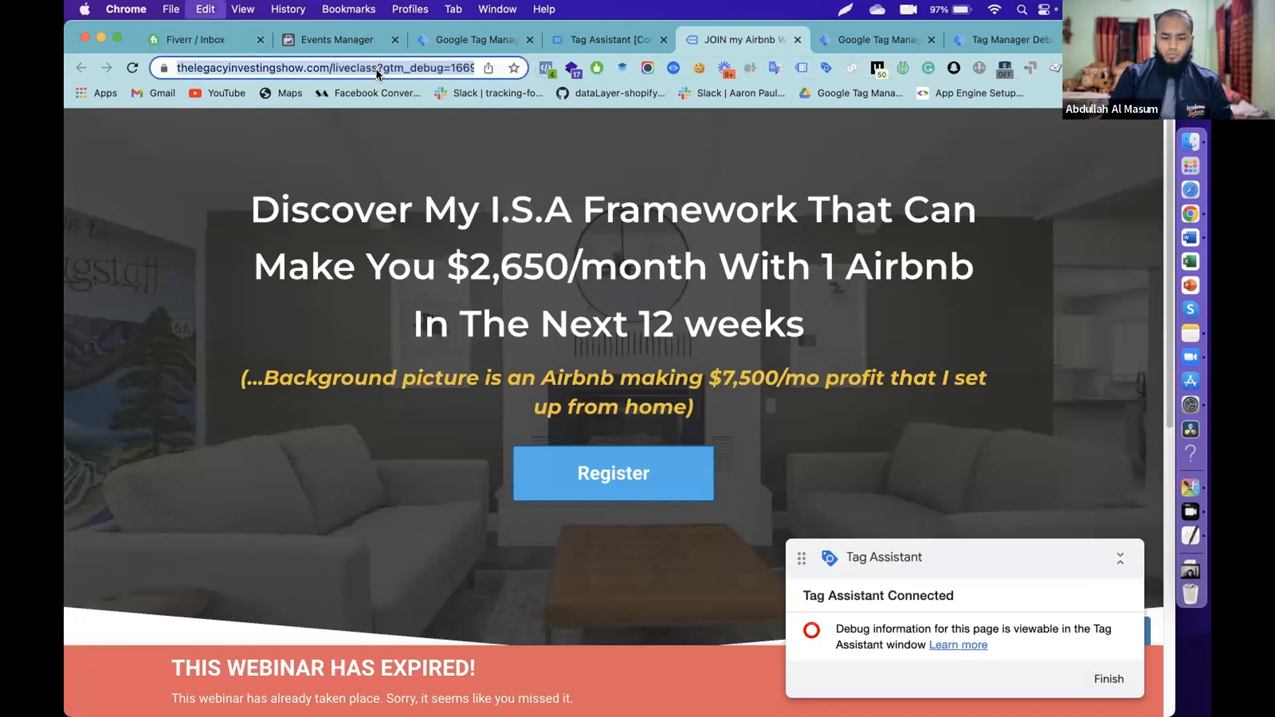
key("super+v")
key("Return")
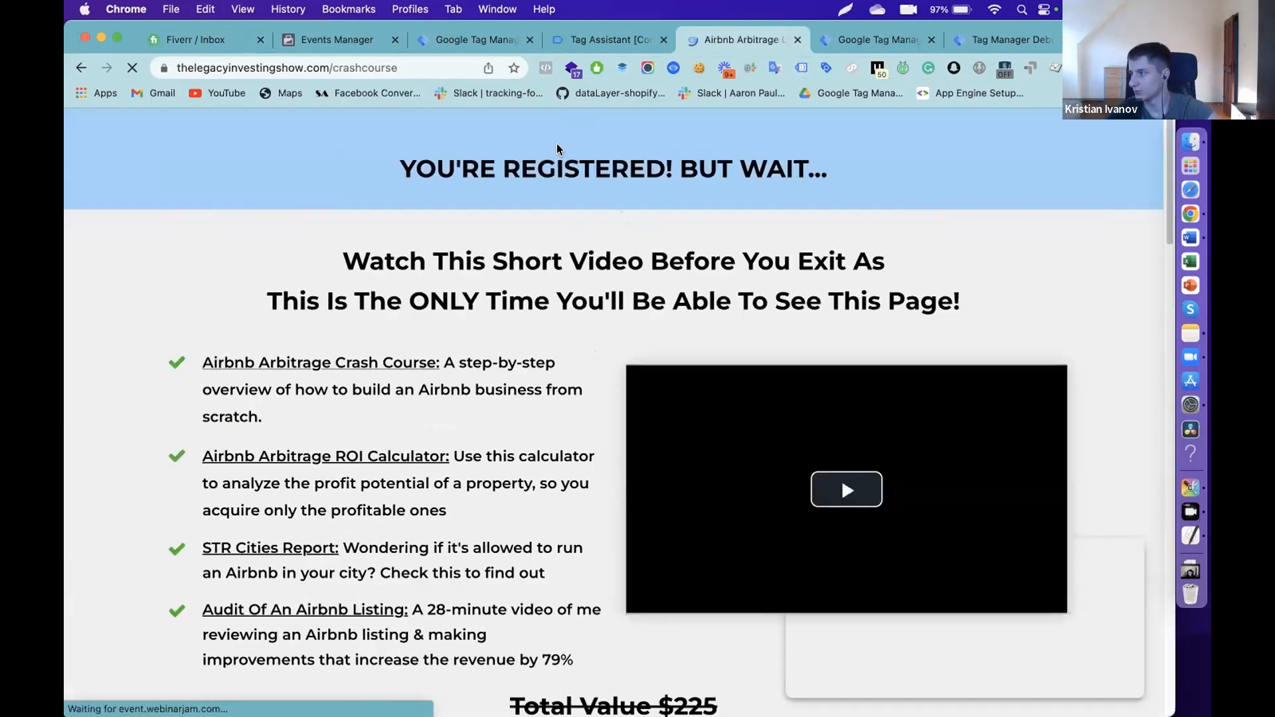
- Confirm the crashcourse page fires PageView and Lead, then decline the offer with No thanks
left_click(545, 69)
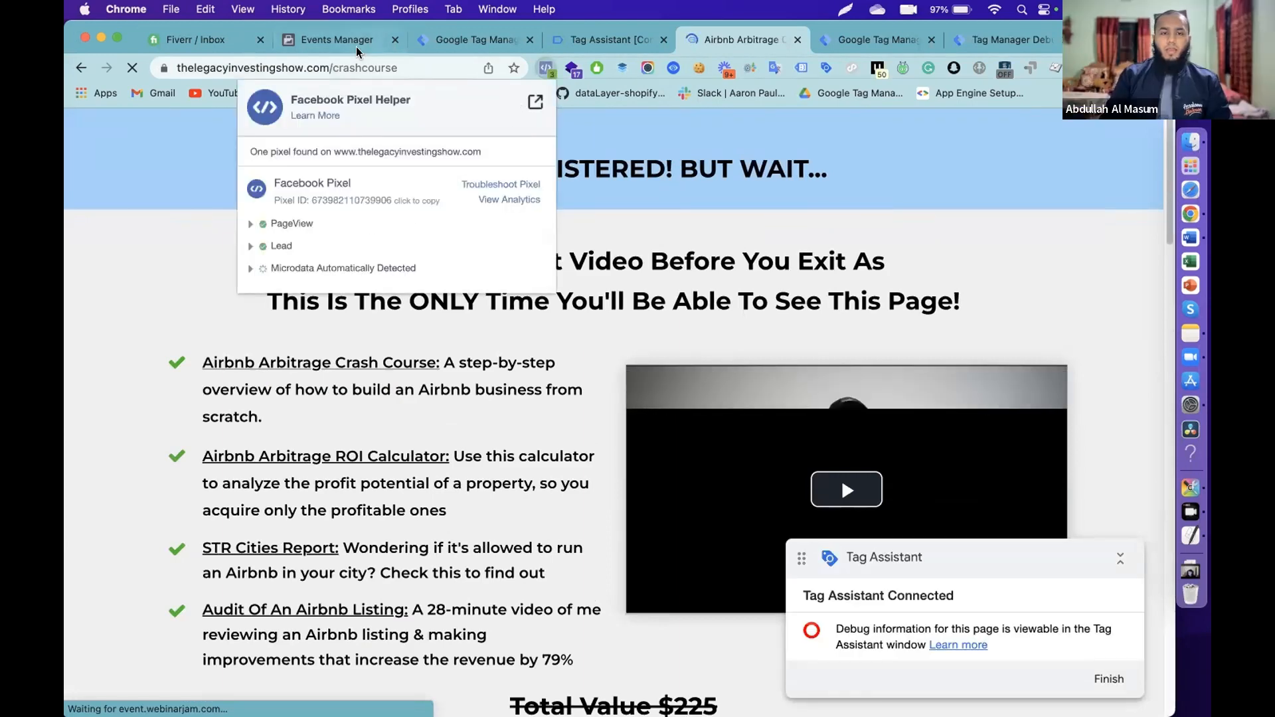
left_click(188, 39)
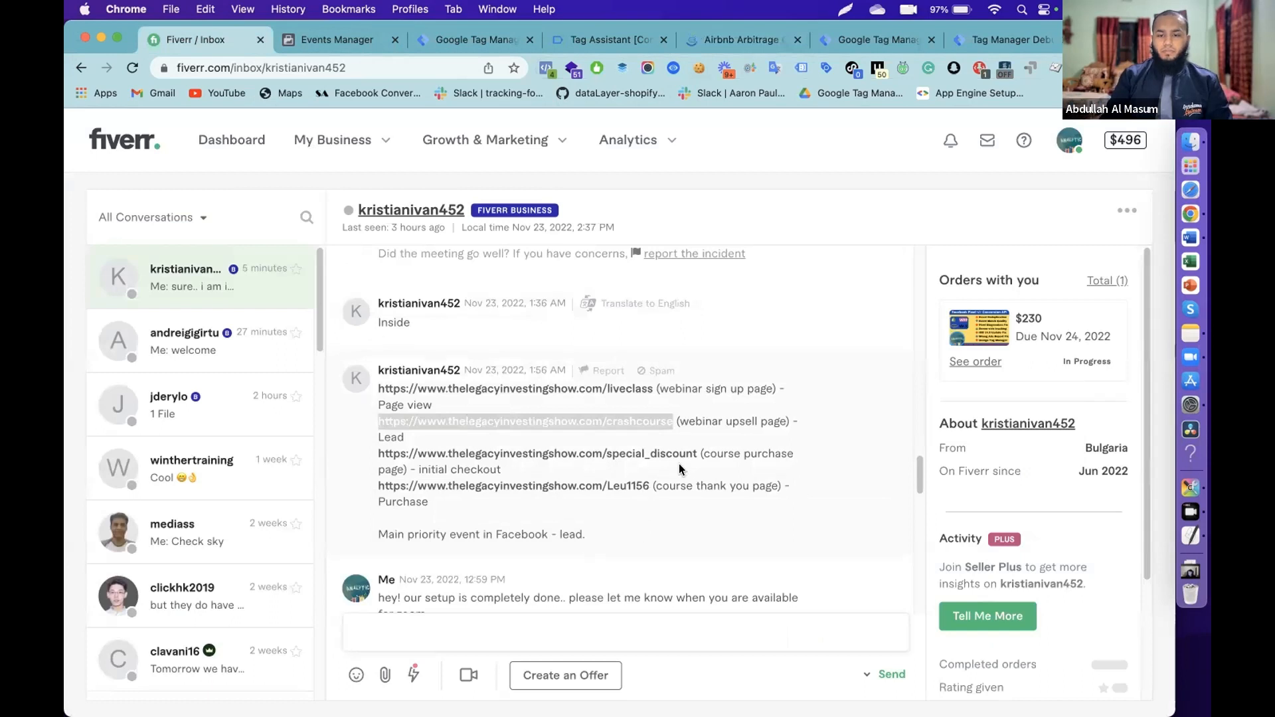
left_click_drag(699, 454, 376, 450)
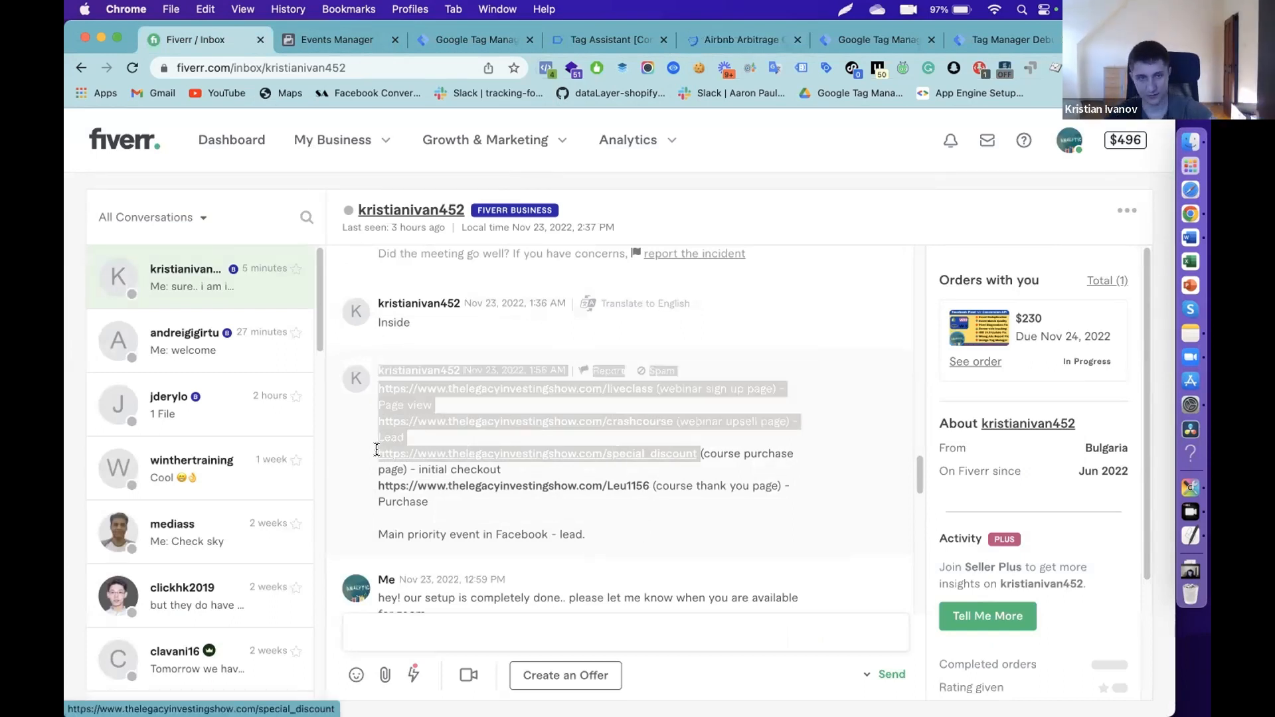
left_click(740, 40)
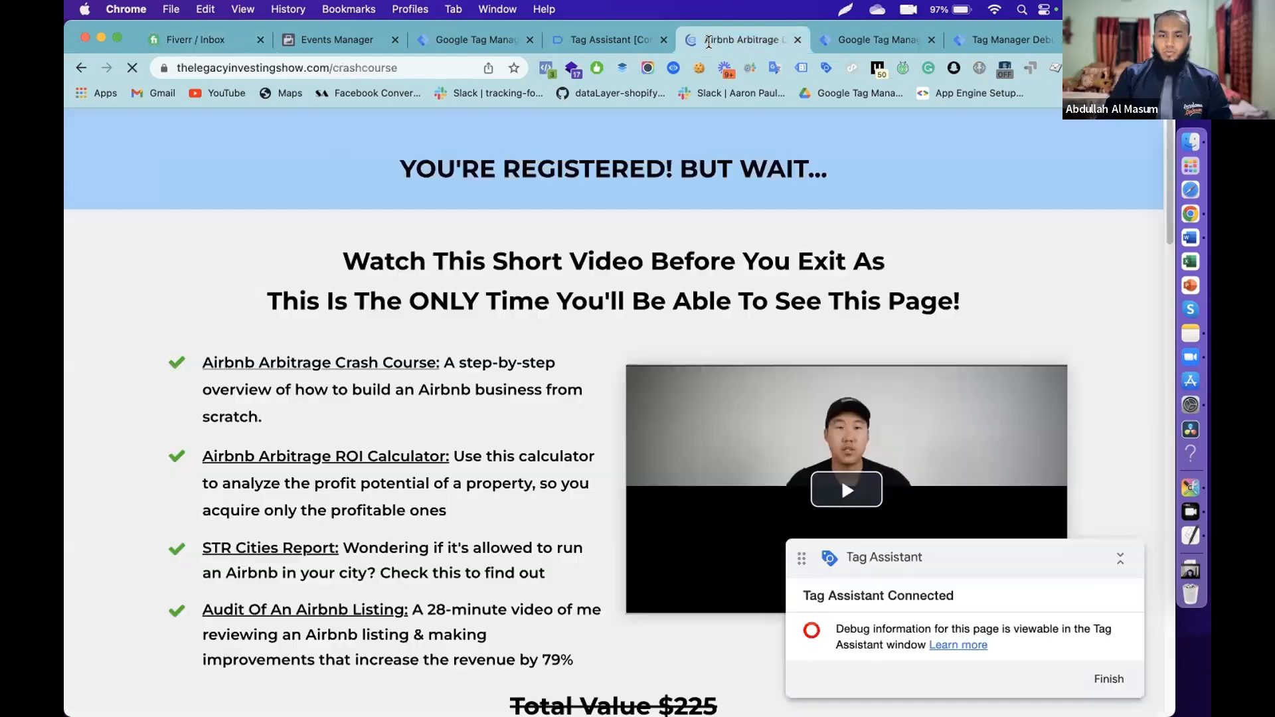
scroll(626, 423, "down", 5)
scroll(625, 424, "down", 10)
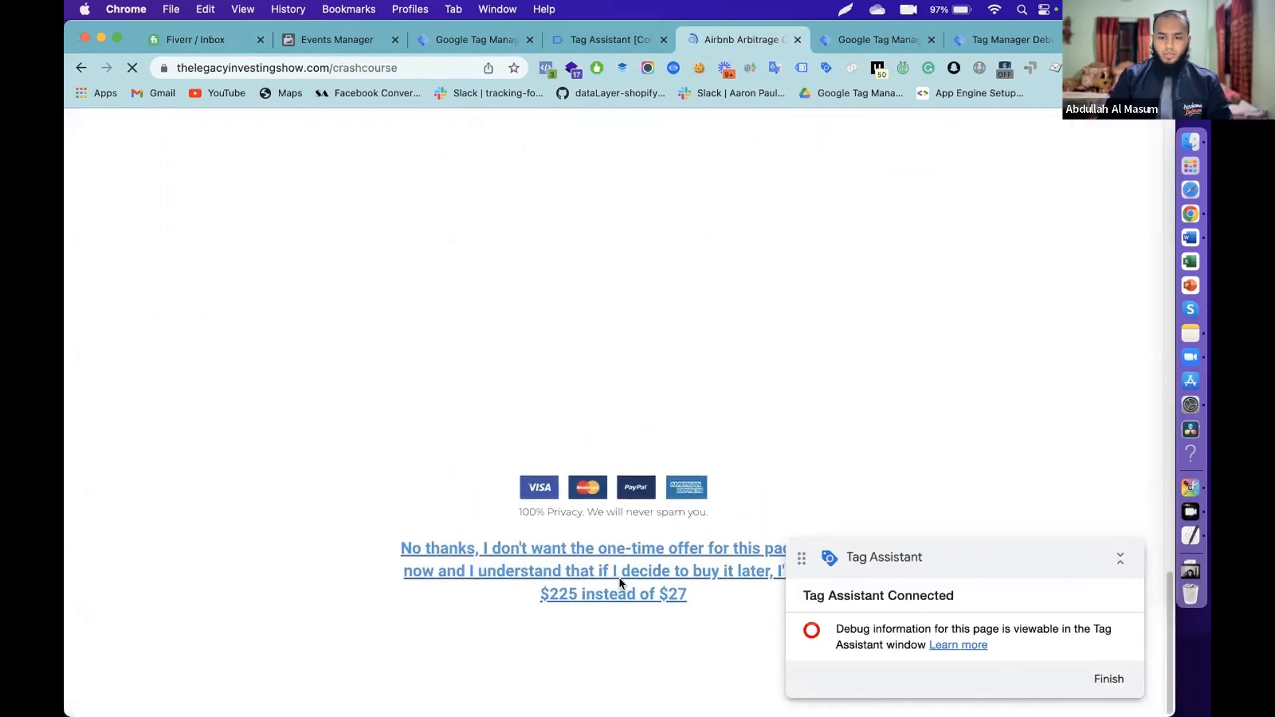
left_click(620, 583)
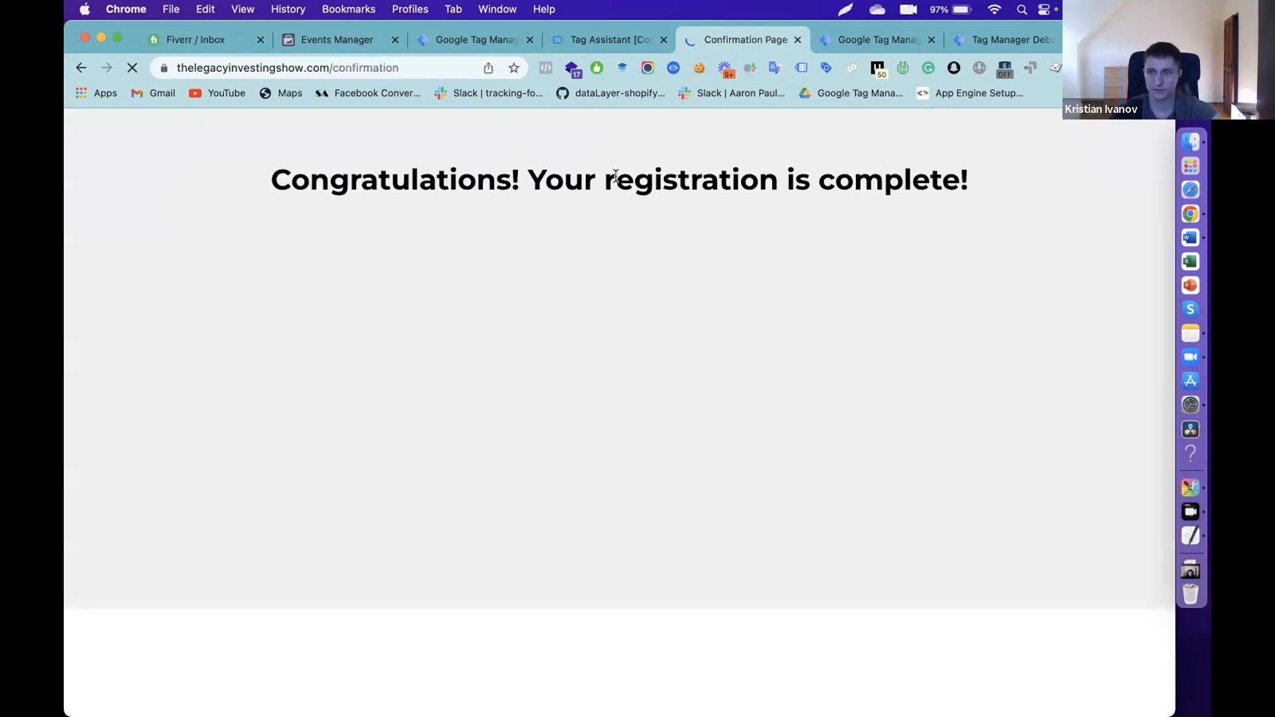
- Copy the special_discount checkout URL from the Fiverr chat
left_click(196, 39)
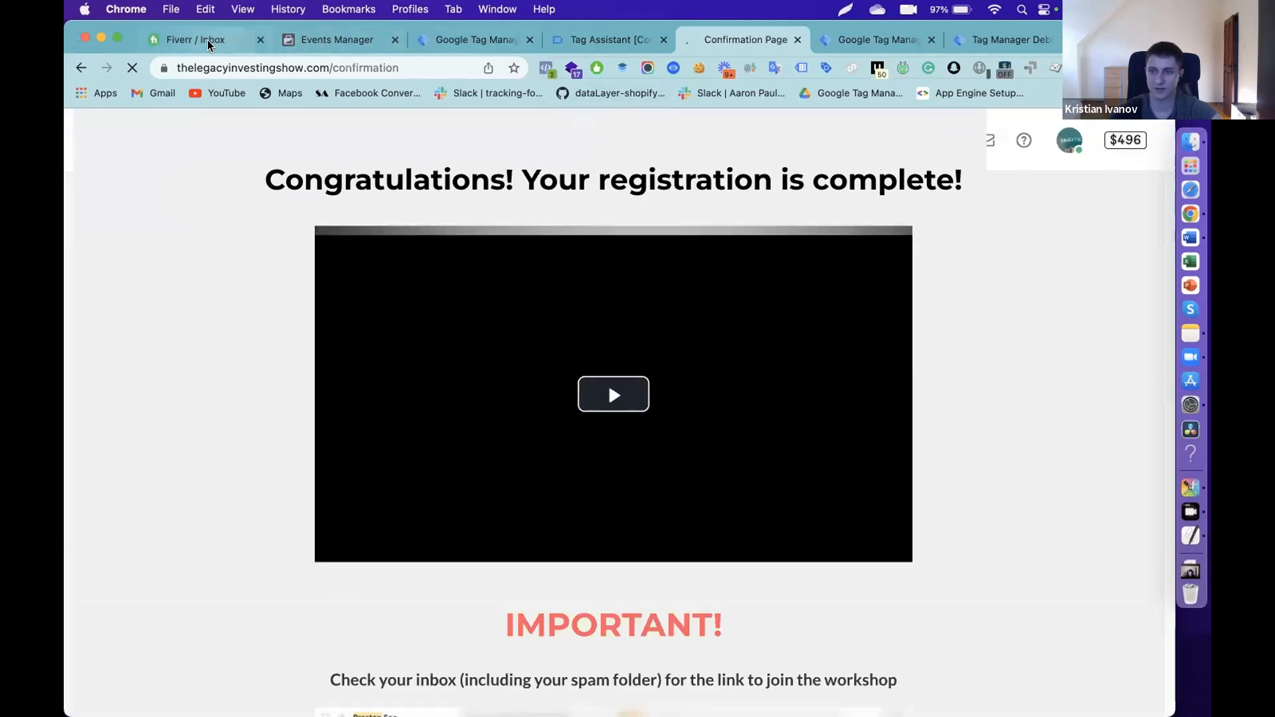
left_click(711, 442)
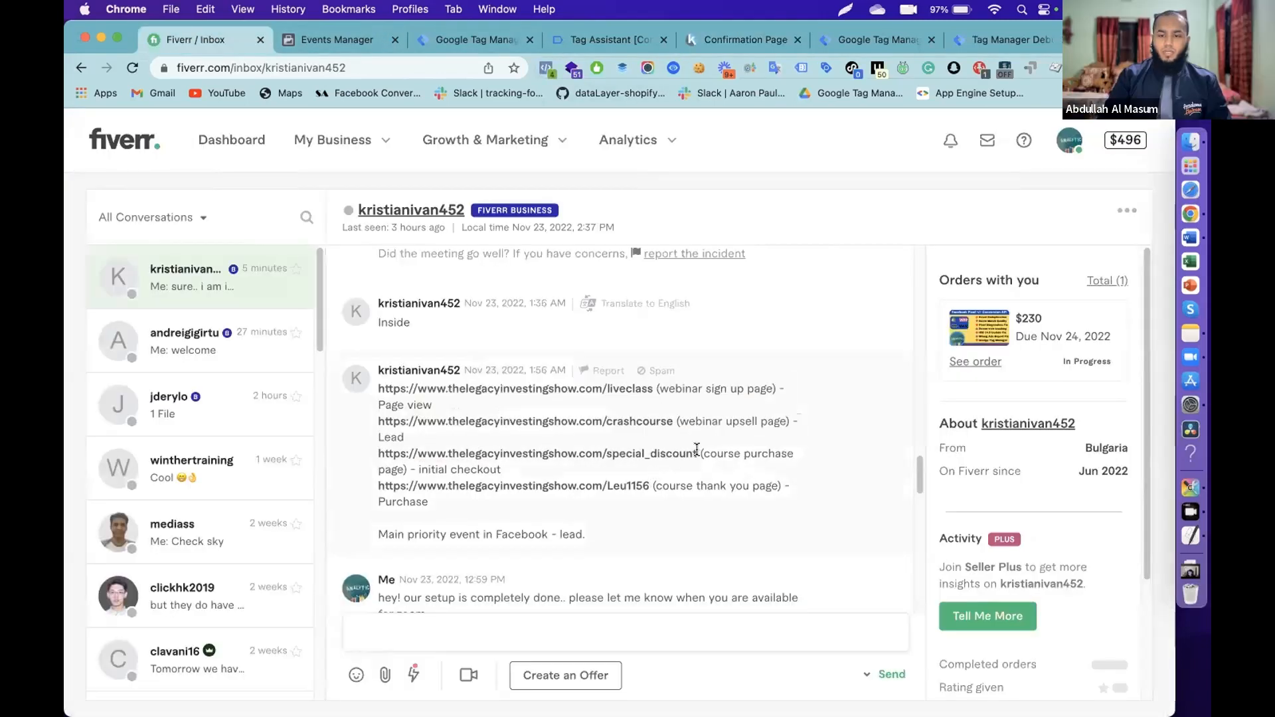
left_click_drag(697, 452, 379, 455)
key("super+c")
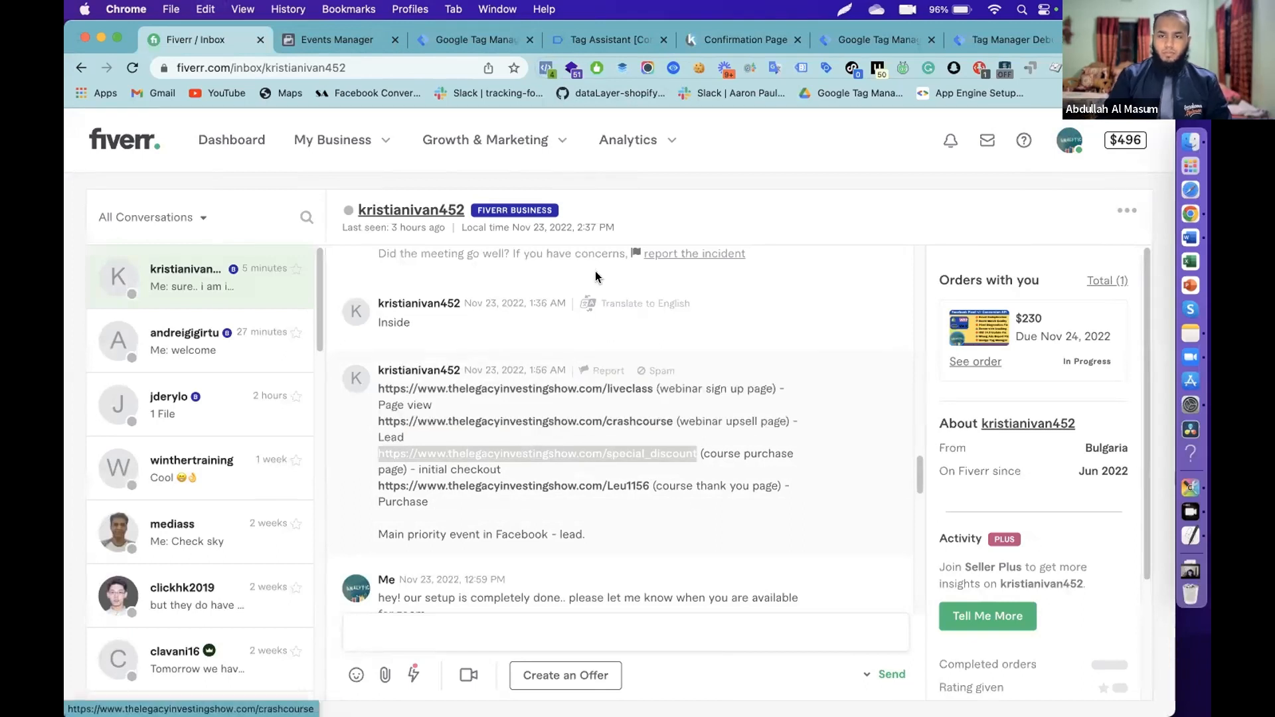
left_click(716, 38)
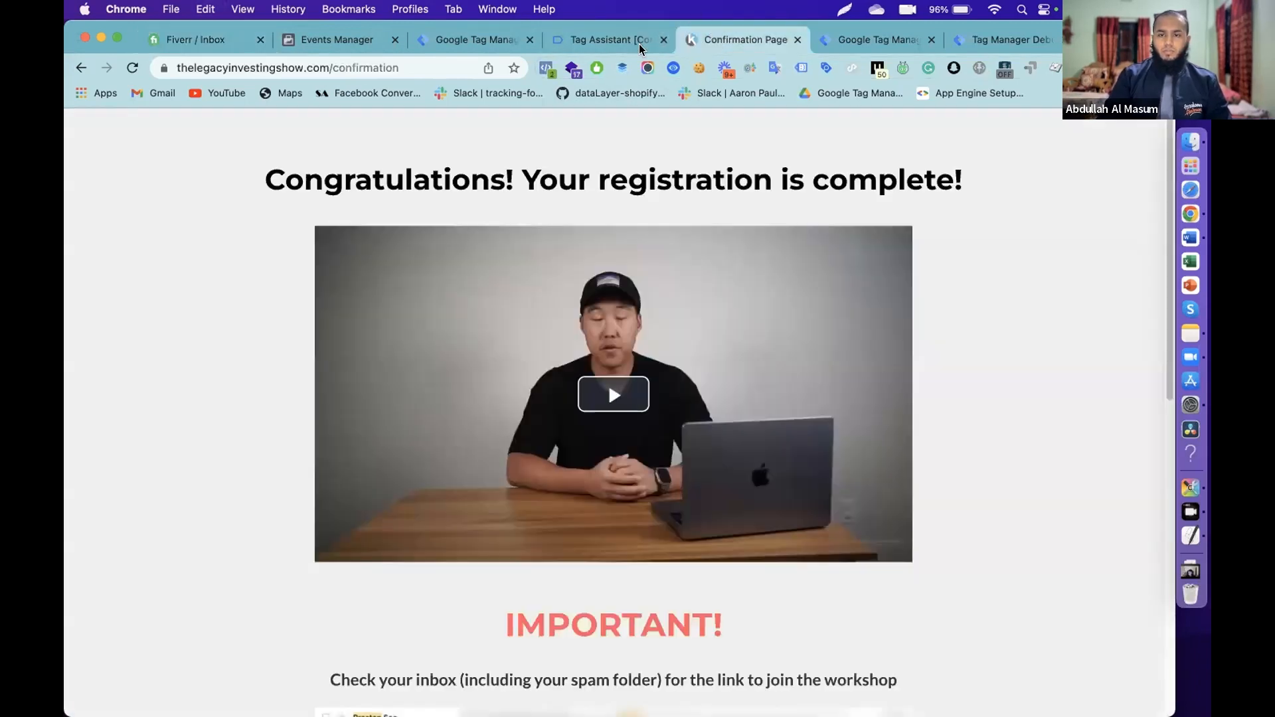
- Load the special_discount checkout page and confirm it fires PageView and InitiateCheckout
left_click(361, 70)
key("super+v")
key("Return")
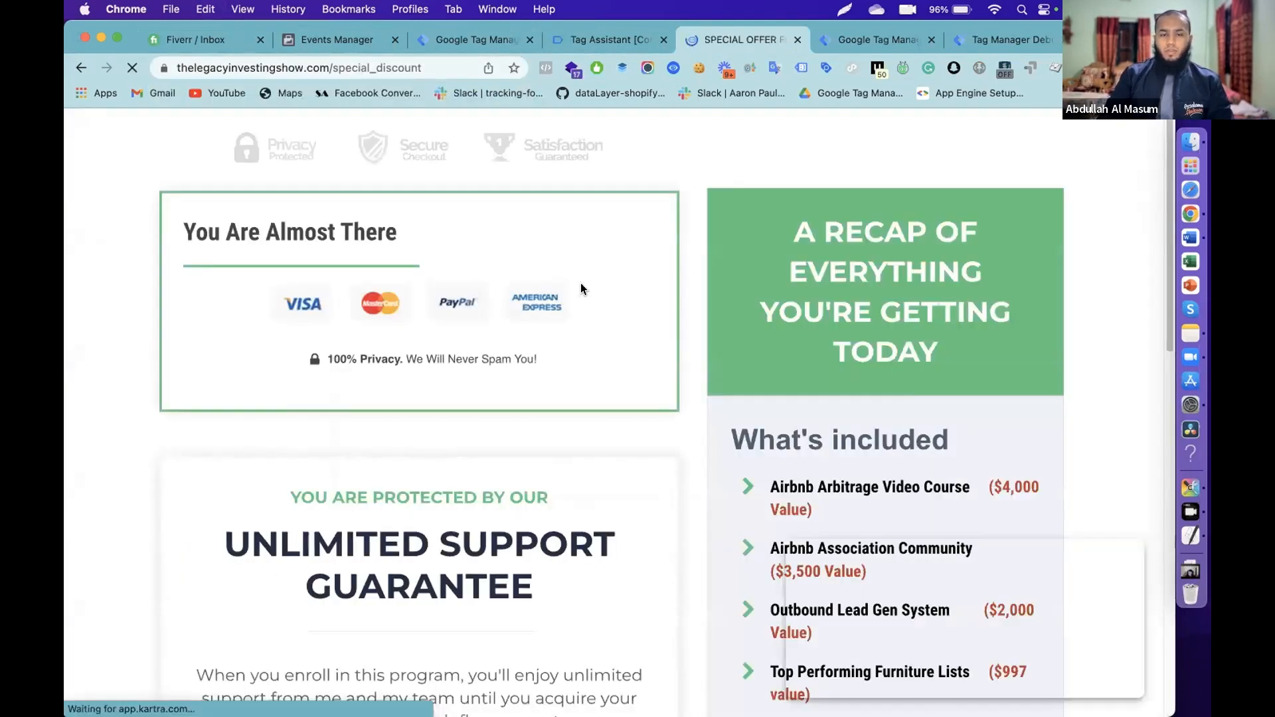
left_click(546, 69)
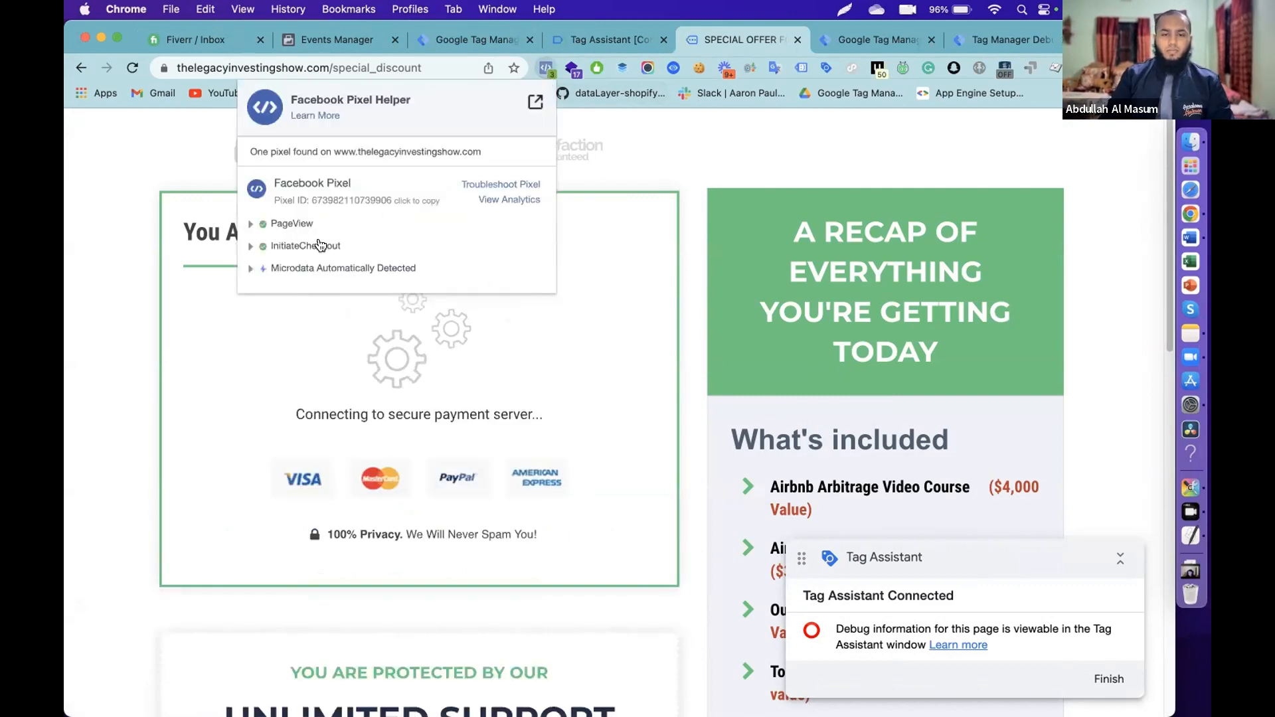
left_click(200, 39)
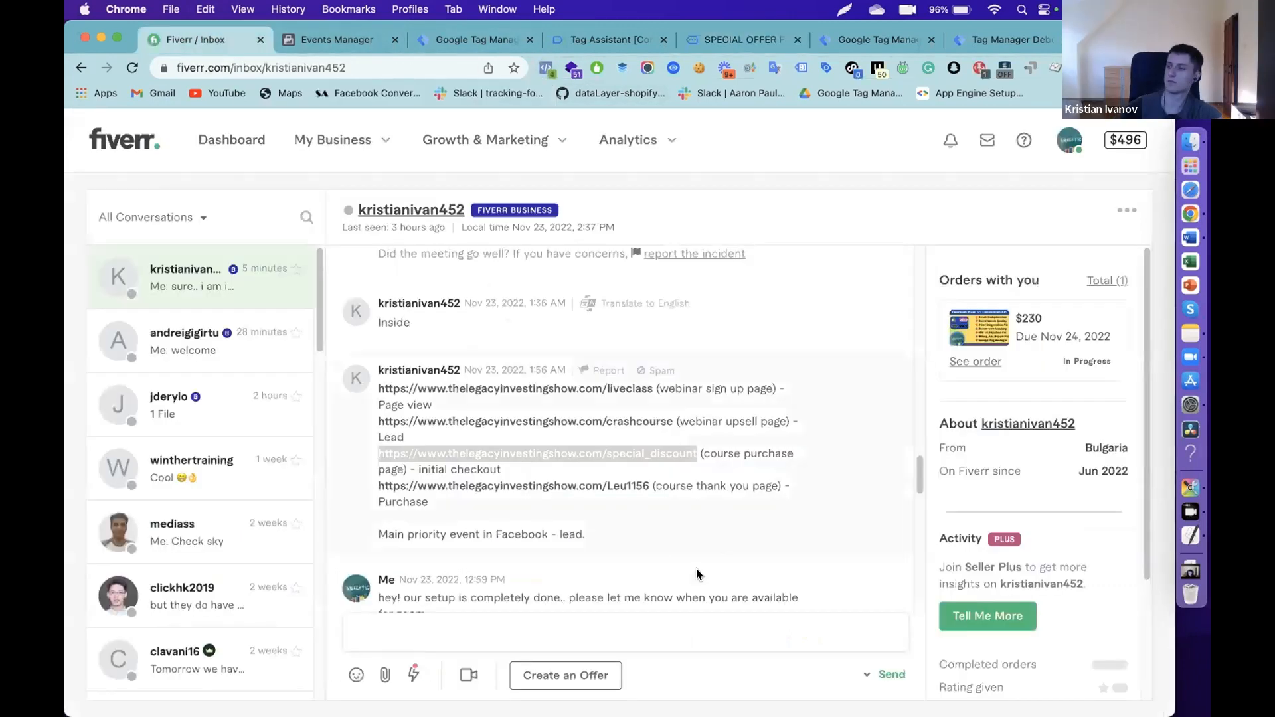
left_click_drag(649, 484, 378, 482)
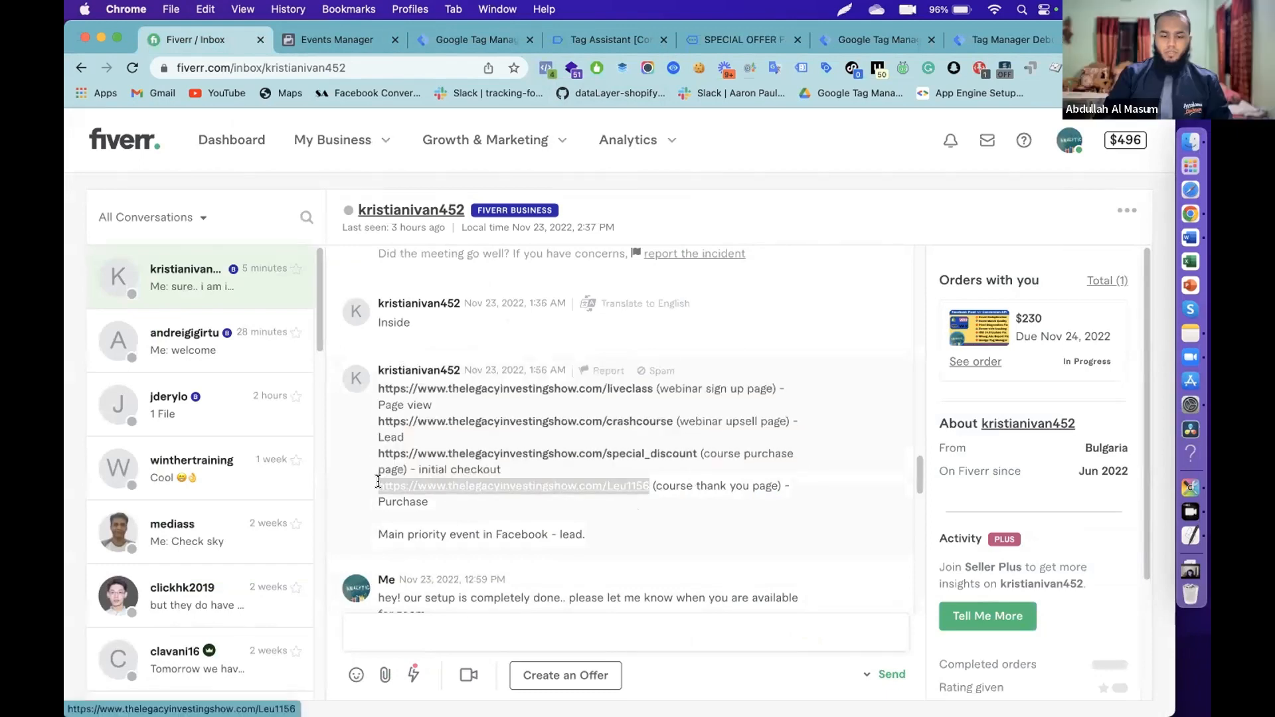
left_click(727, 40)
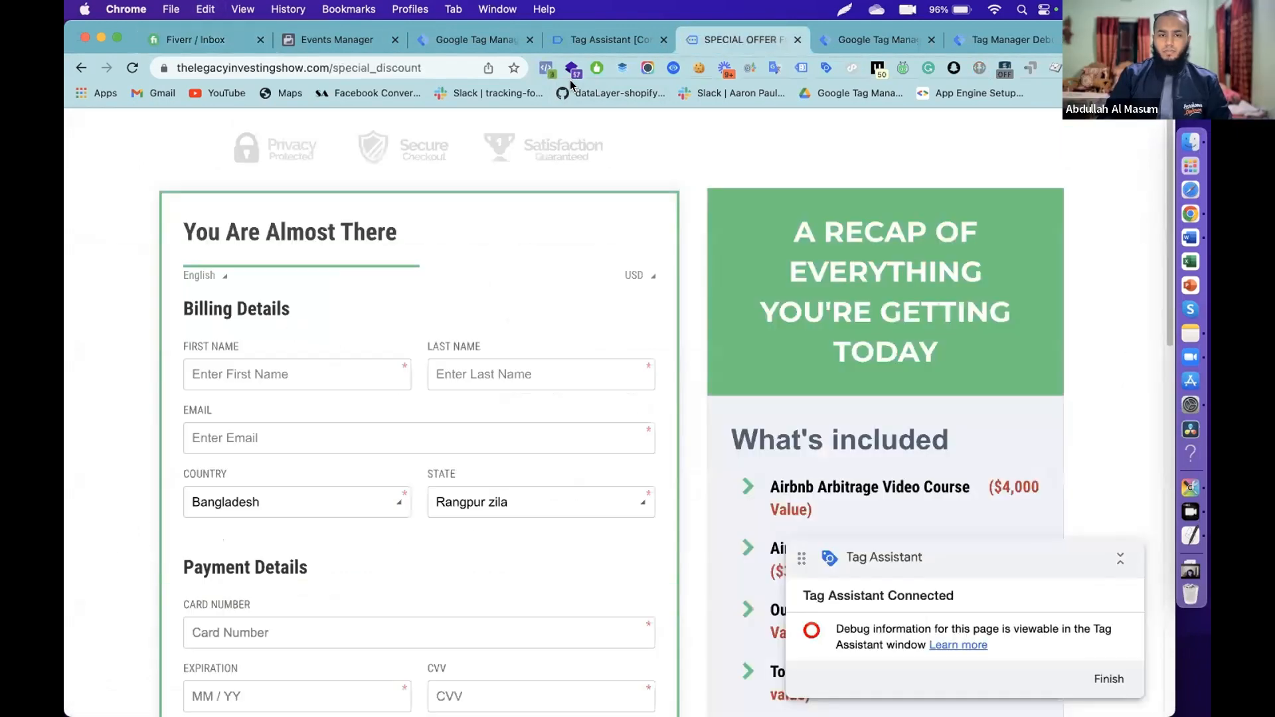
- Load the Leu1156 thank-you page, confirm Purchase and PageView fire, then view the server debug summary
left_click(389, 69)
key("super+v")
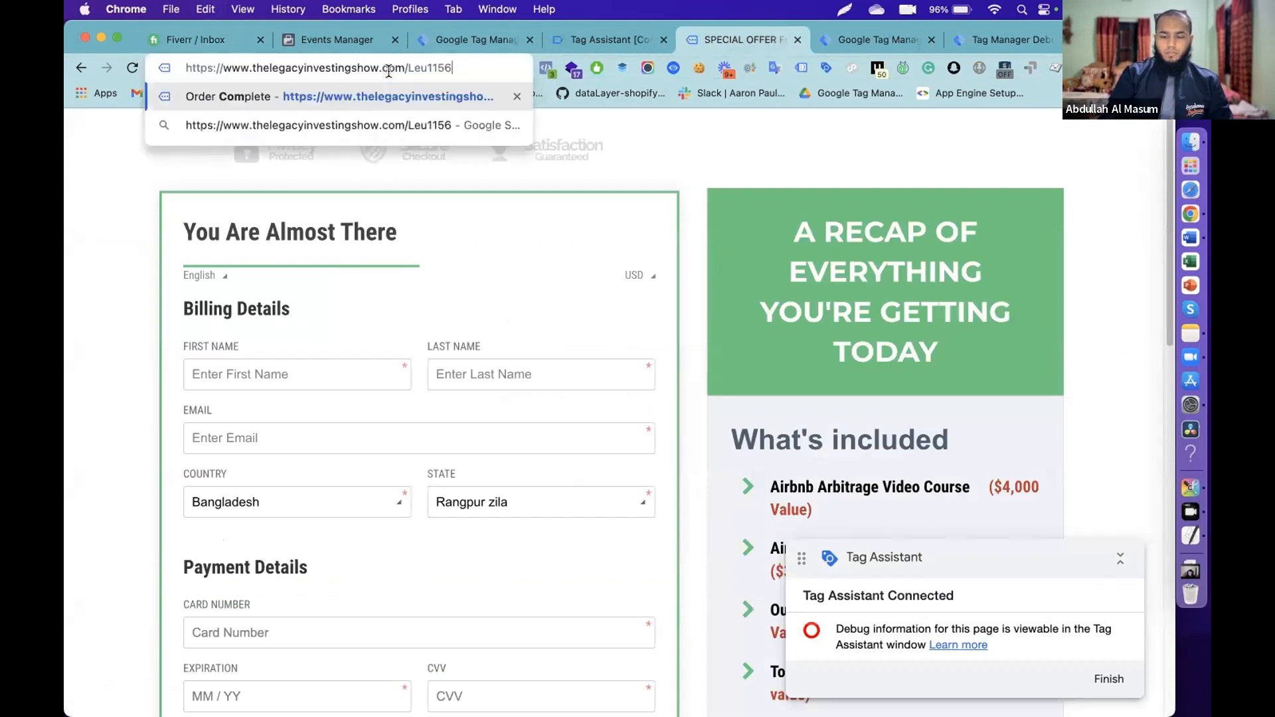
key("Return")
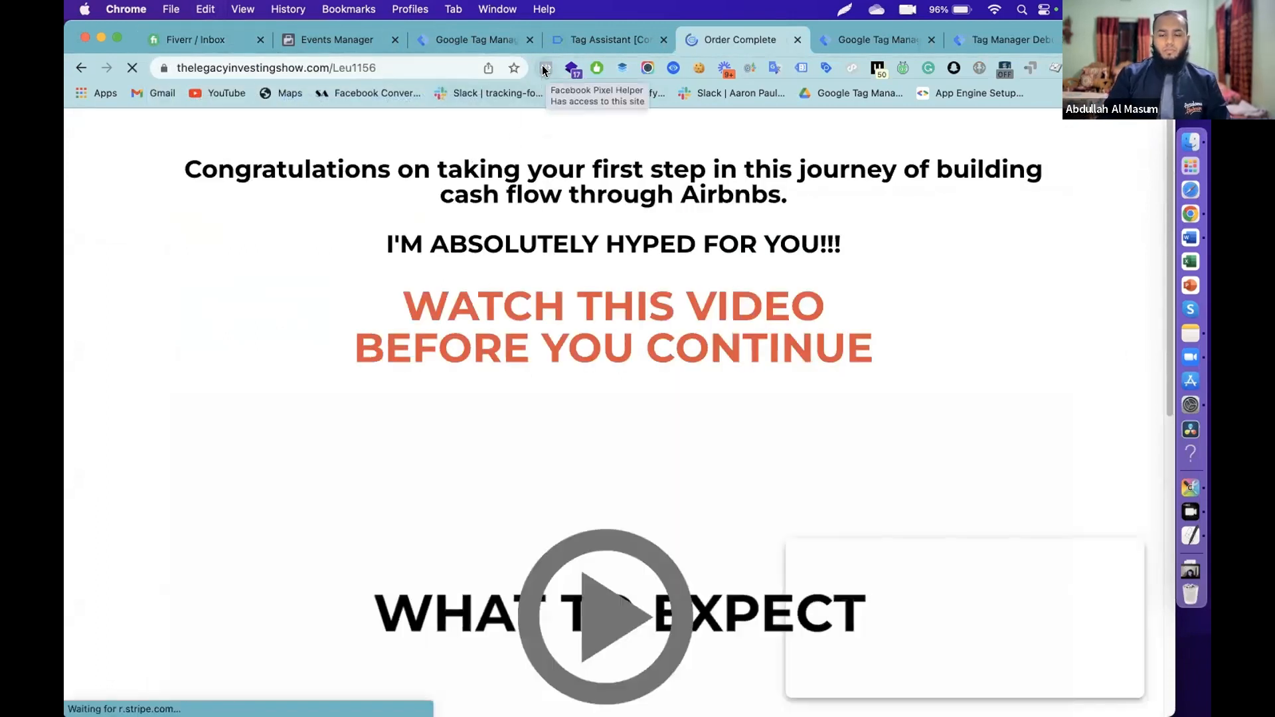
left_click(543, 68)
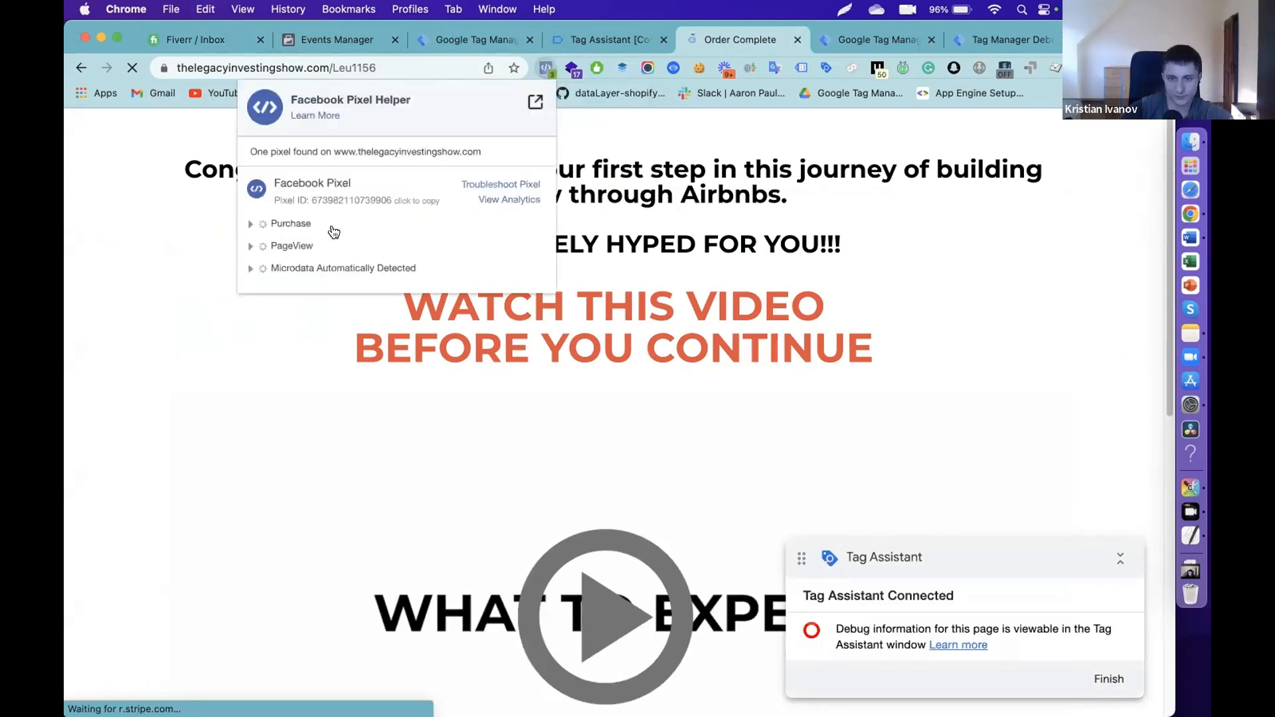
left_click(966, 40)
scroll(179, 406, "down", 3)
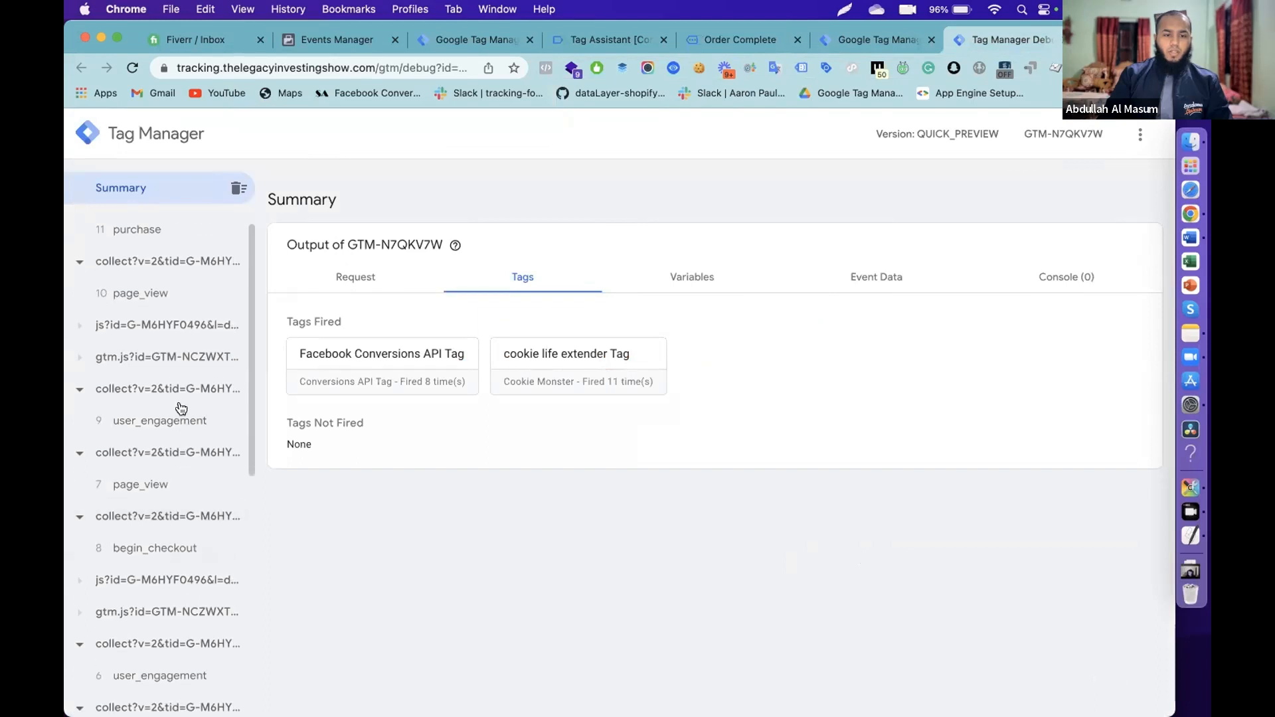
- Open '11 purchase' to see the Facebook Conversions API and cookie life extender tags Succeeded
scroll(181, 406, "up", 3)
scroll(180, 406, "down", 7)
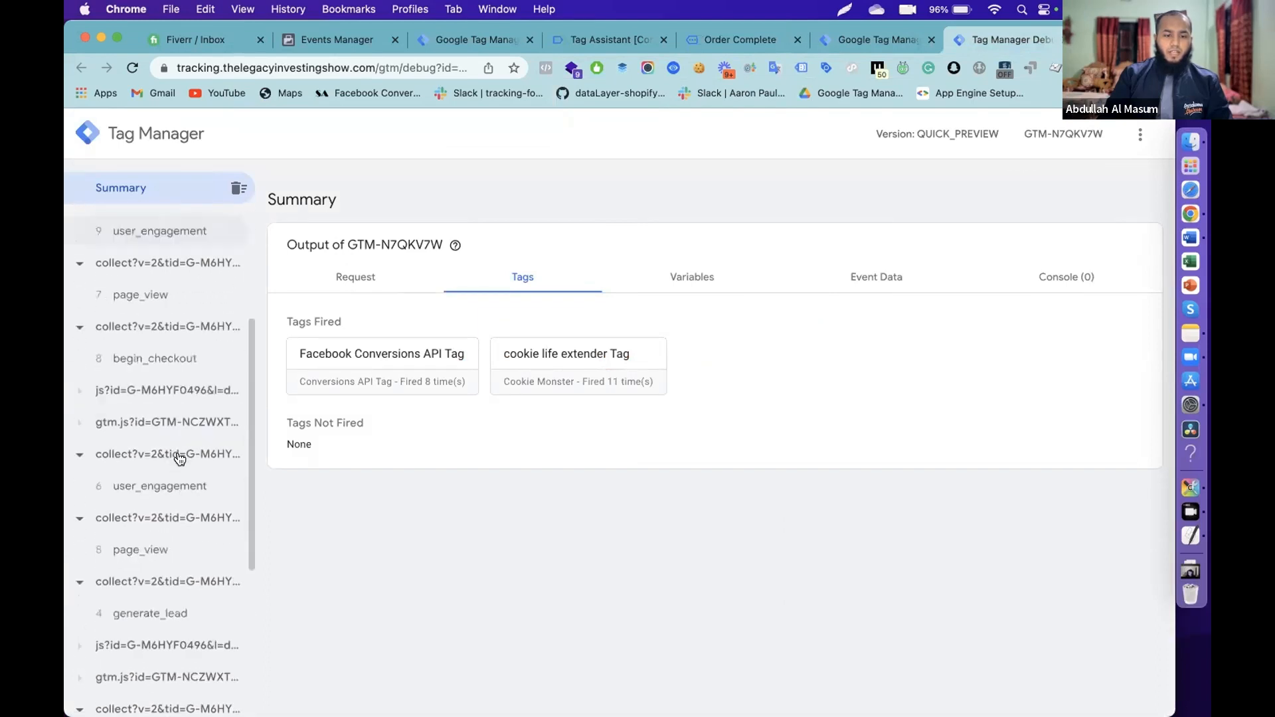
scroll(154, 385, "up", 5)
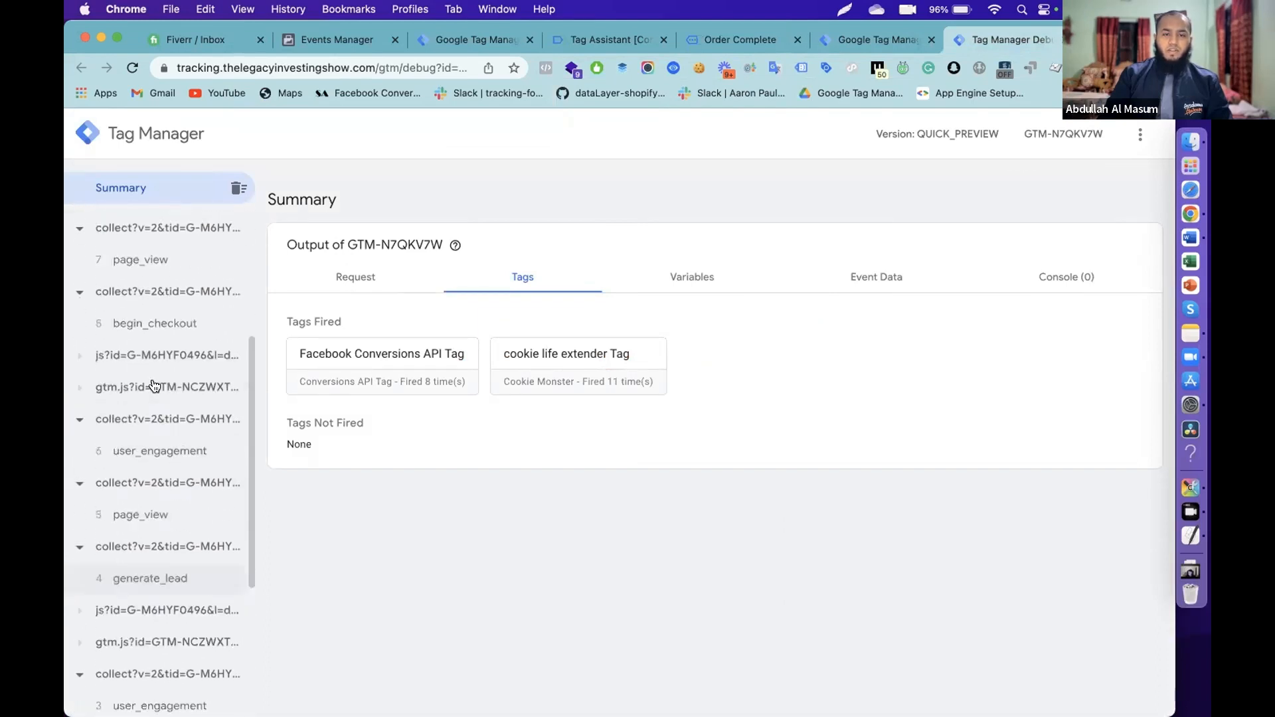
left_click(863, 40)
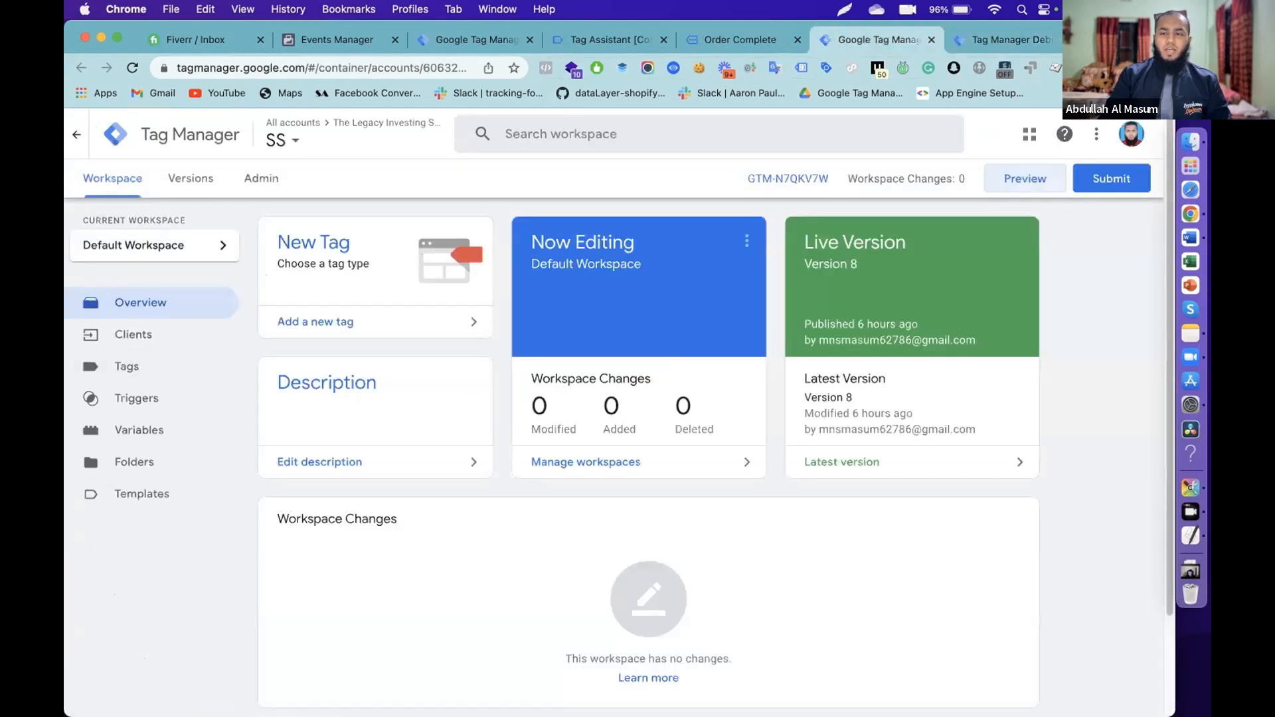
left_click(961, 48)
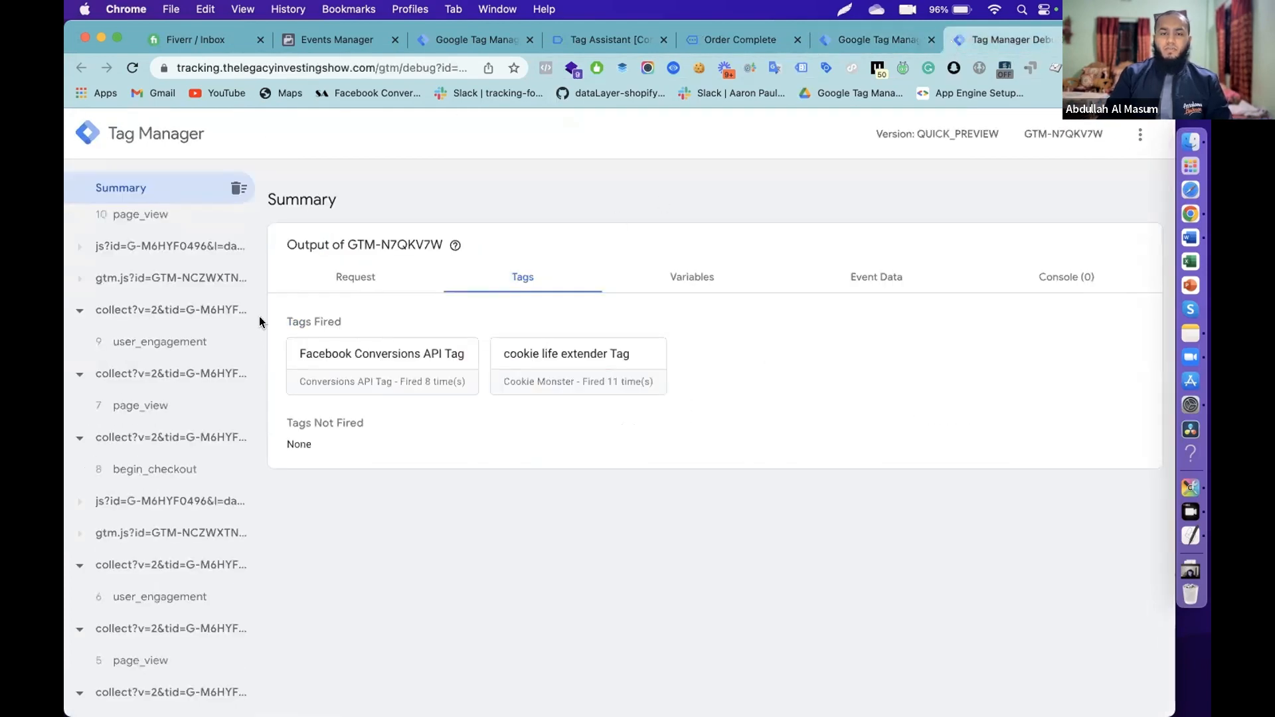
scroll(159, 322, "up", 2)
left_click(154, 259)
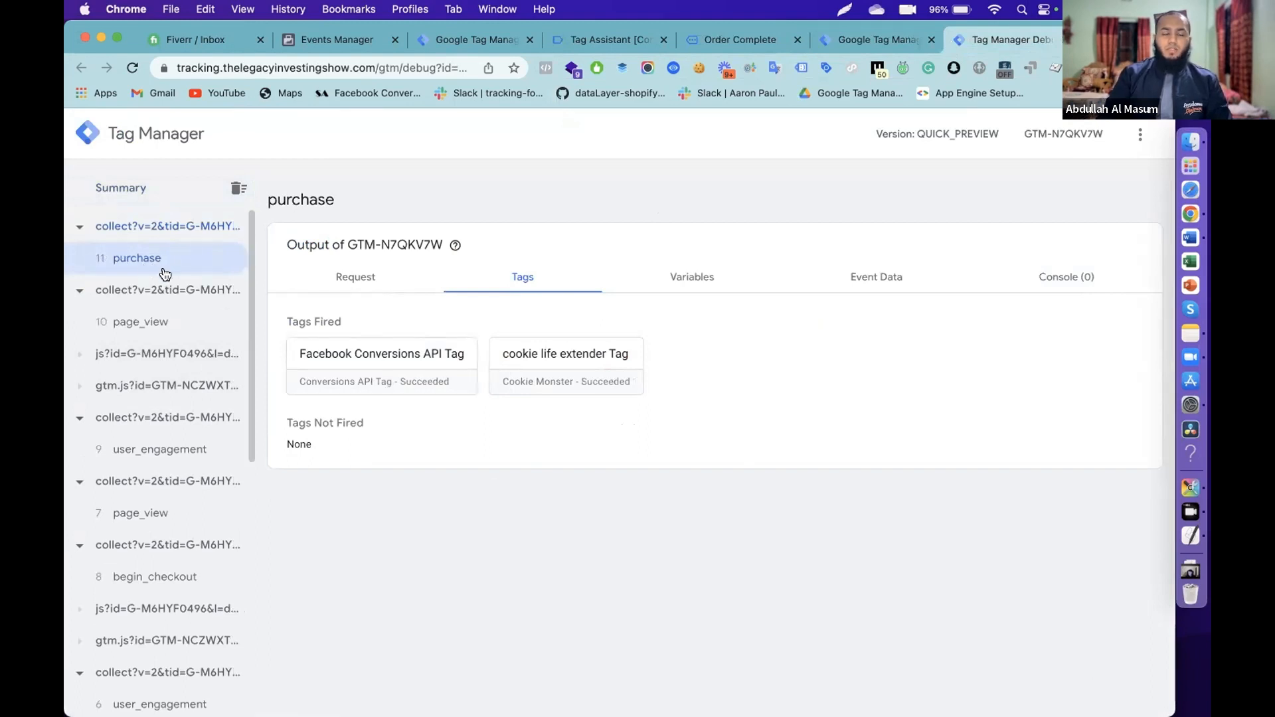
- Dismiss the Tag Assistant Connected! notice to view the web container summary, then return to server debug
left_click(596, 40)
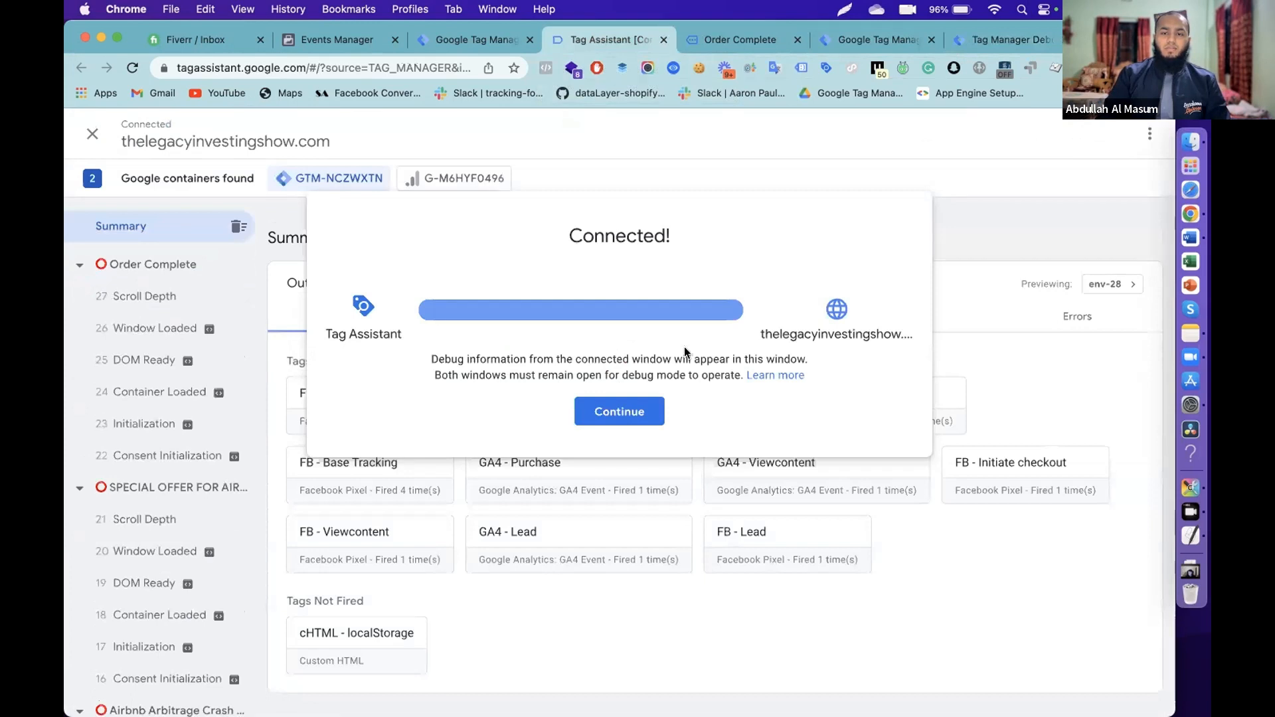
left_click(617, 408)
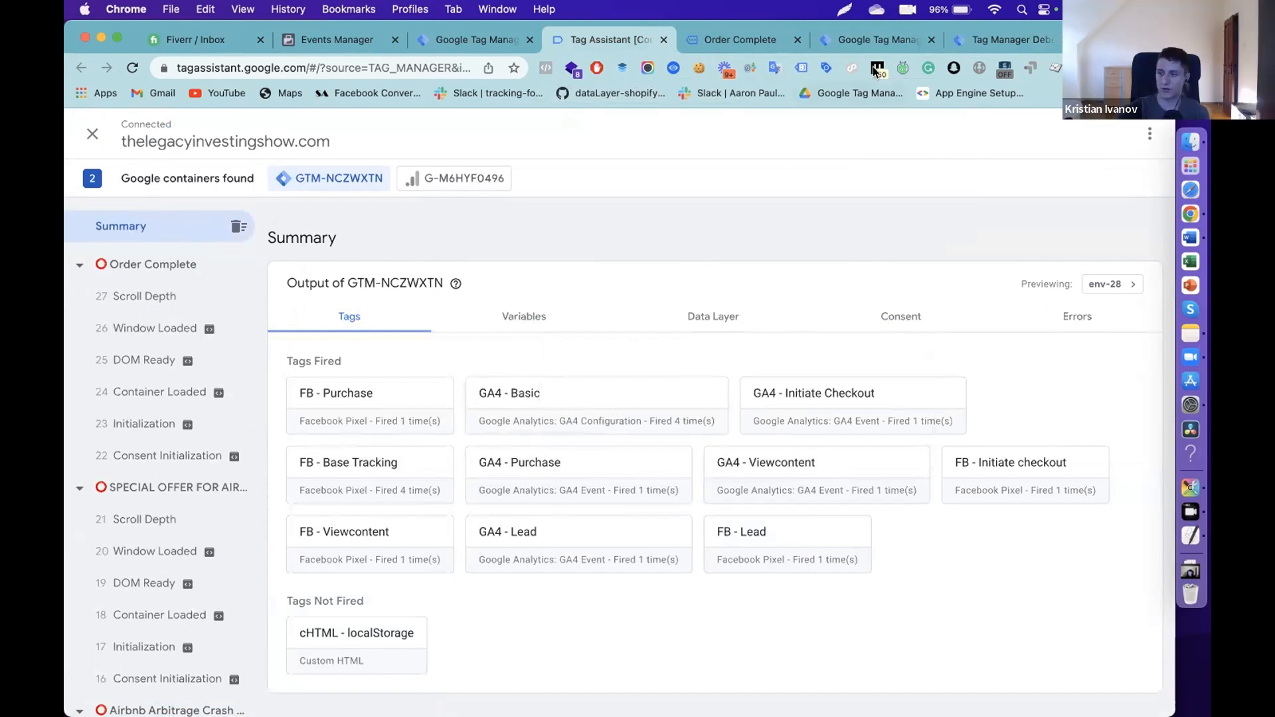
left_click(982, 40)
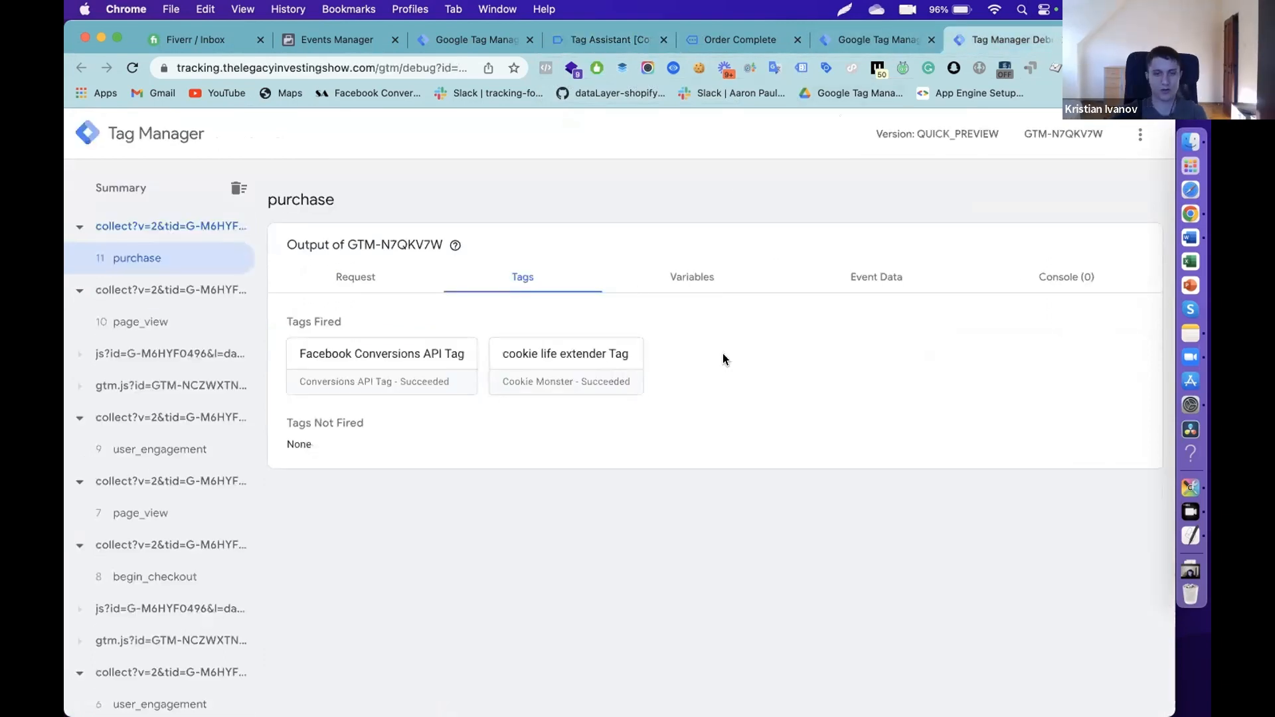
- Go to the Tag Manager All accounts page listing the SS and The legacy investing show containers
left_click(885, 42)
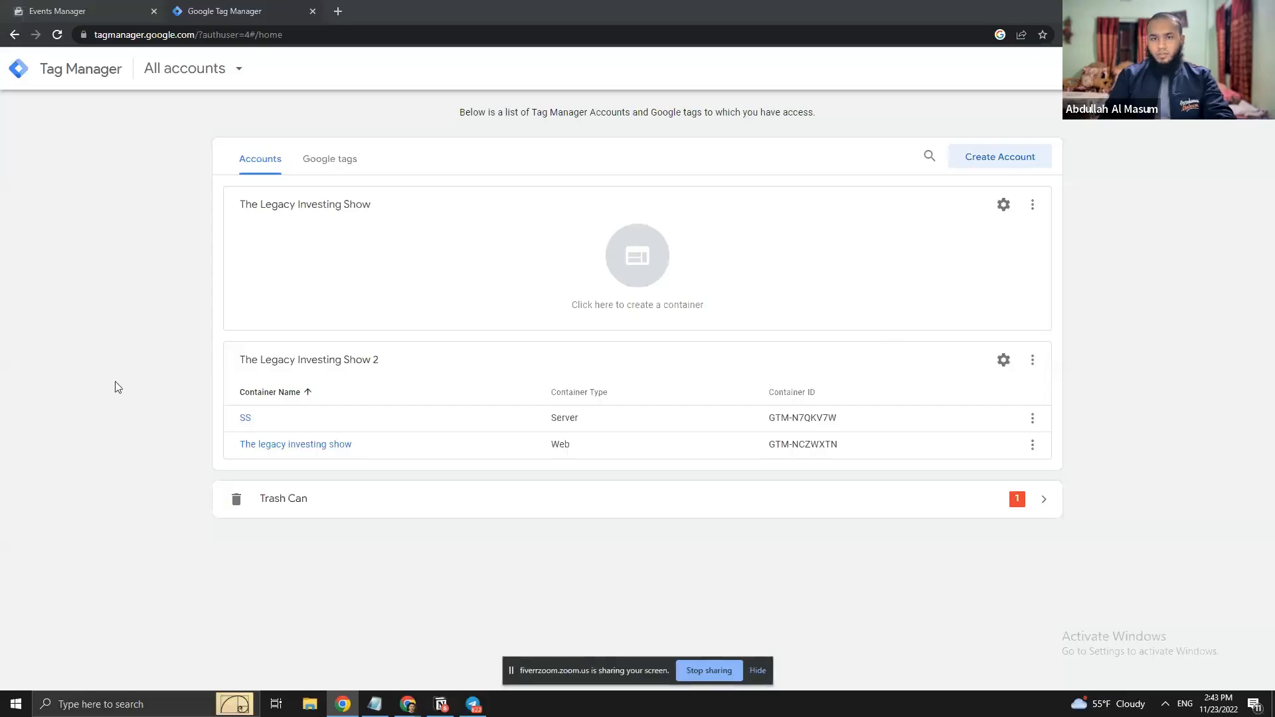
- Open the SS and The legacy investing show containers in new tabs and load the live class page
left_click(245, 417, "ctrl")
left_click(288, 445, "ctrl")
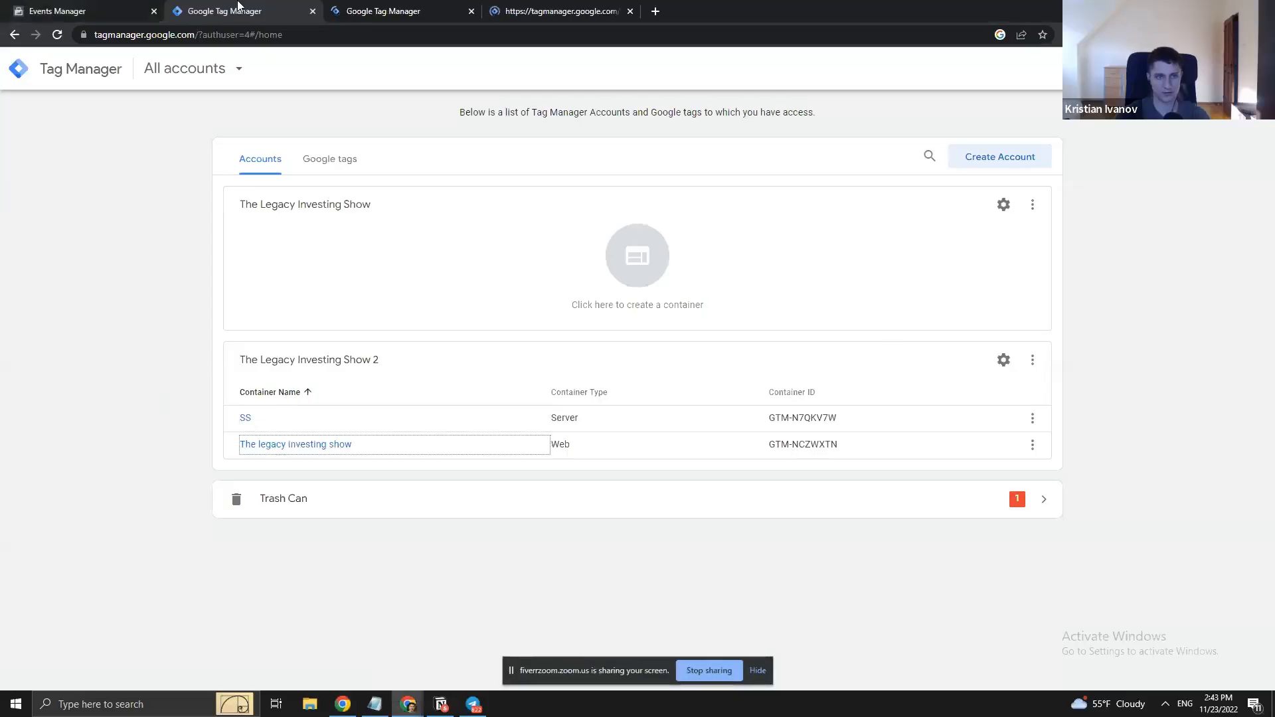
middle_click(237, 5)
left_click(136, 6)
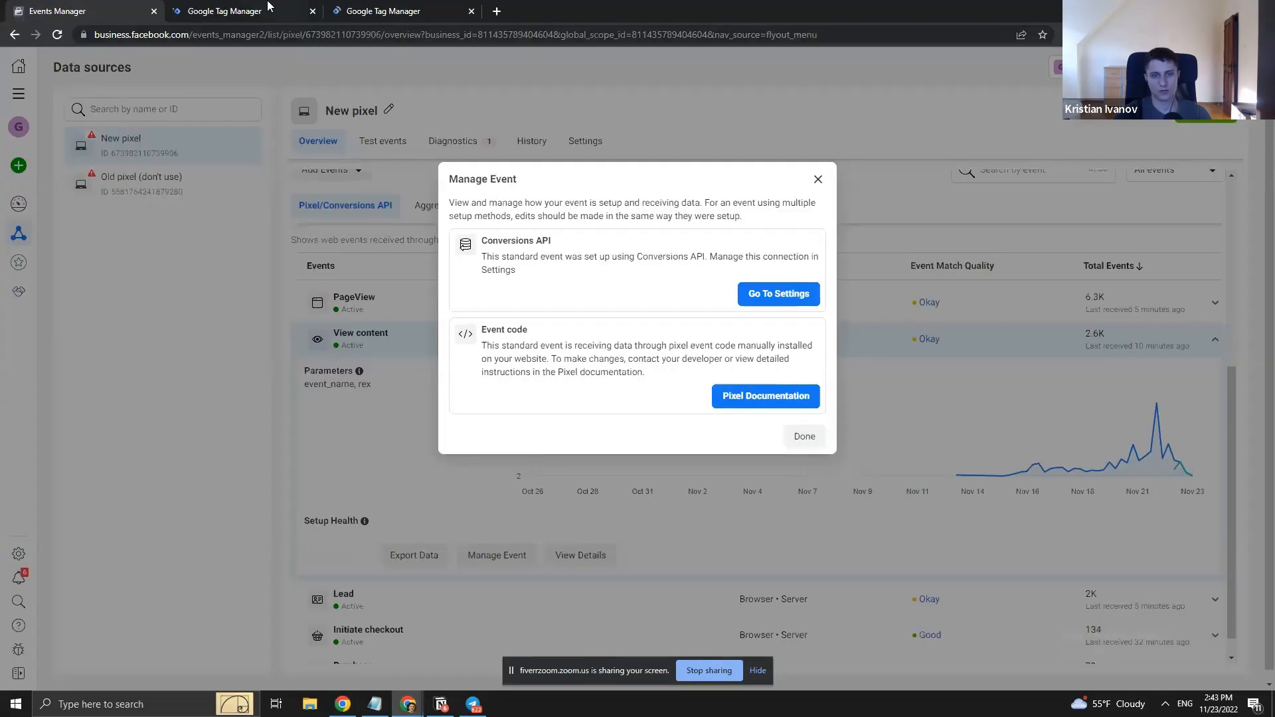
key("ctrl+t")
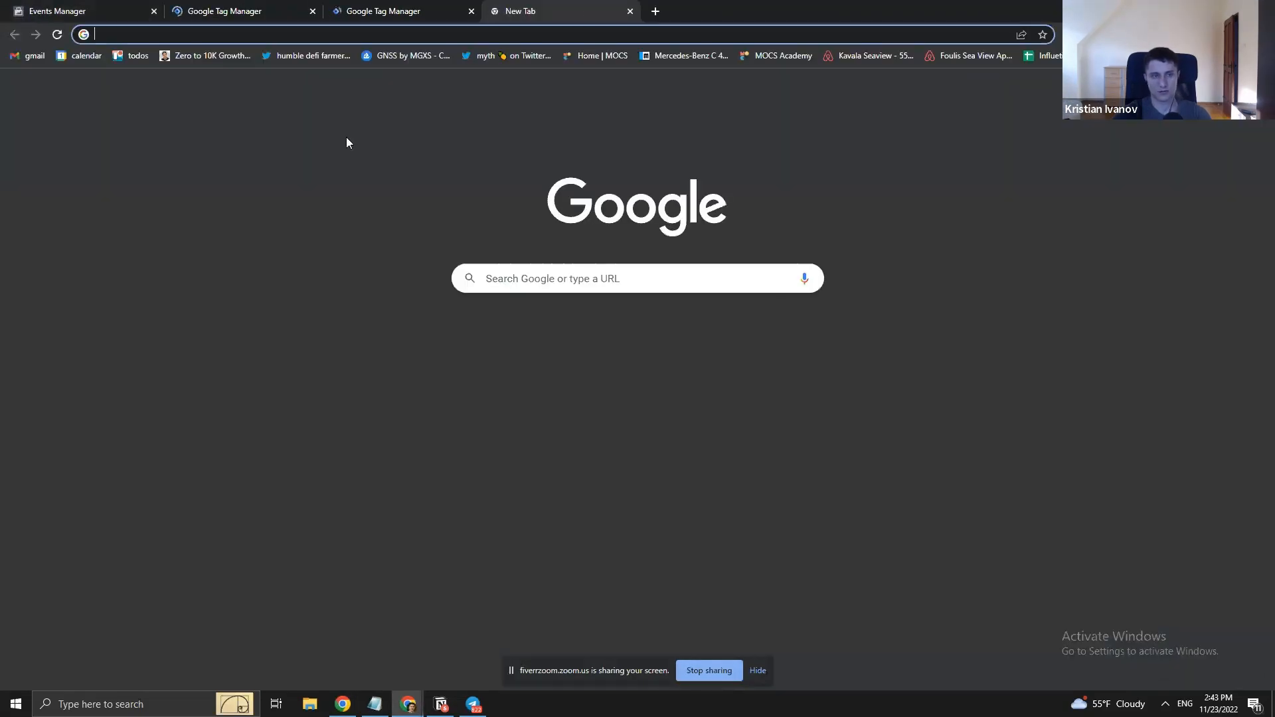
key("ctrl+v")
key("Return")
- Look over the SS container, web container and live class tabs, ending on Events Manager
left_click(236, 11)
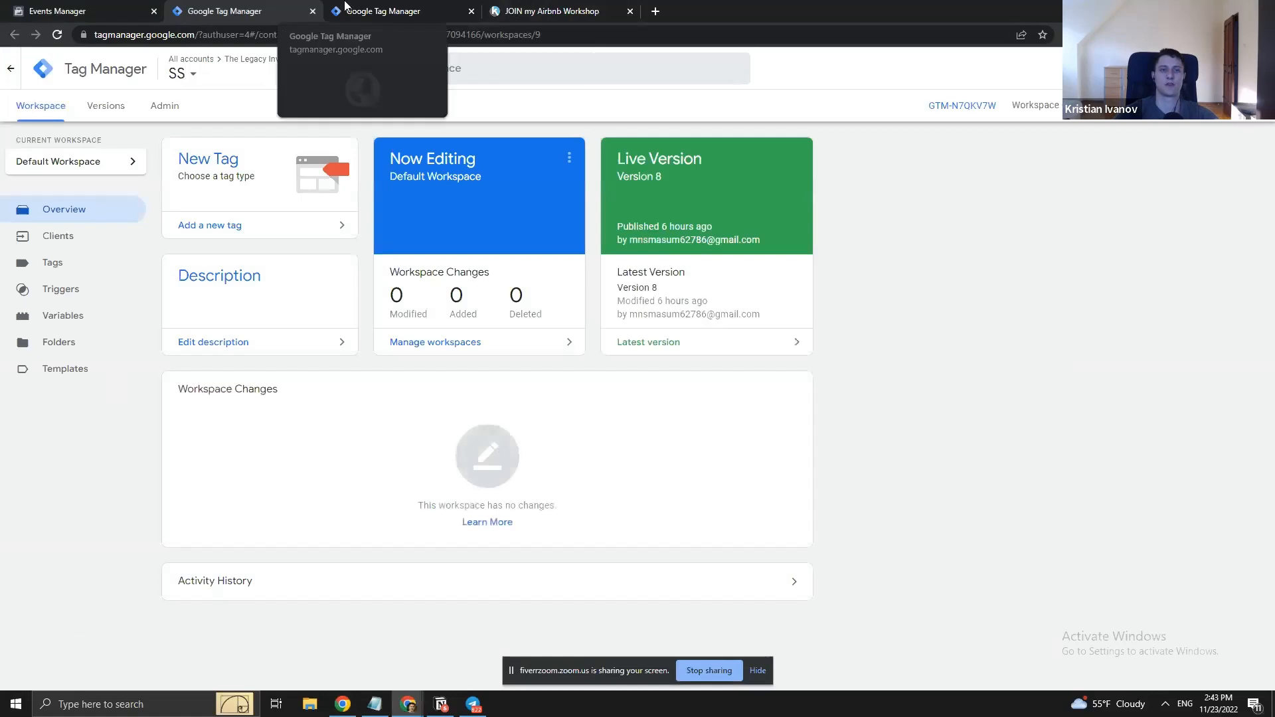
left_click(352, 11)
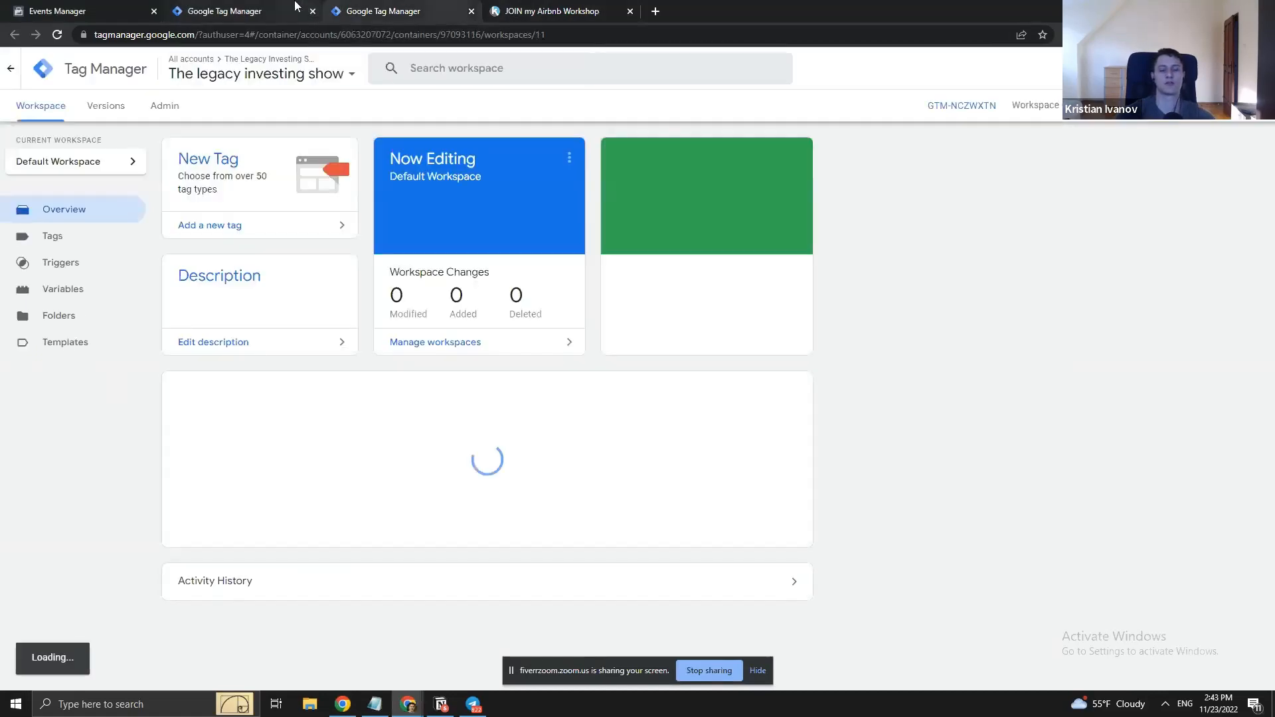
left_click(514, 8)
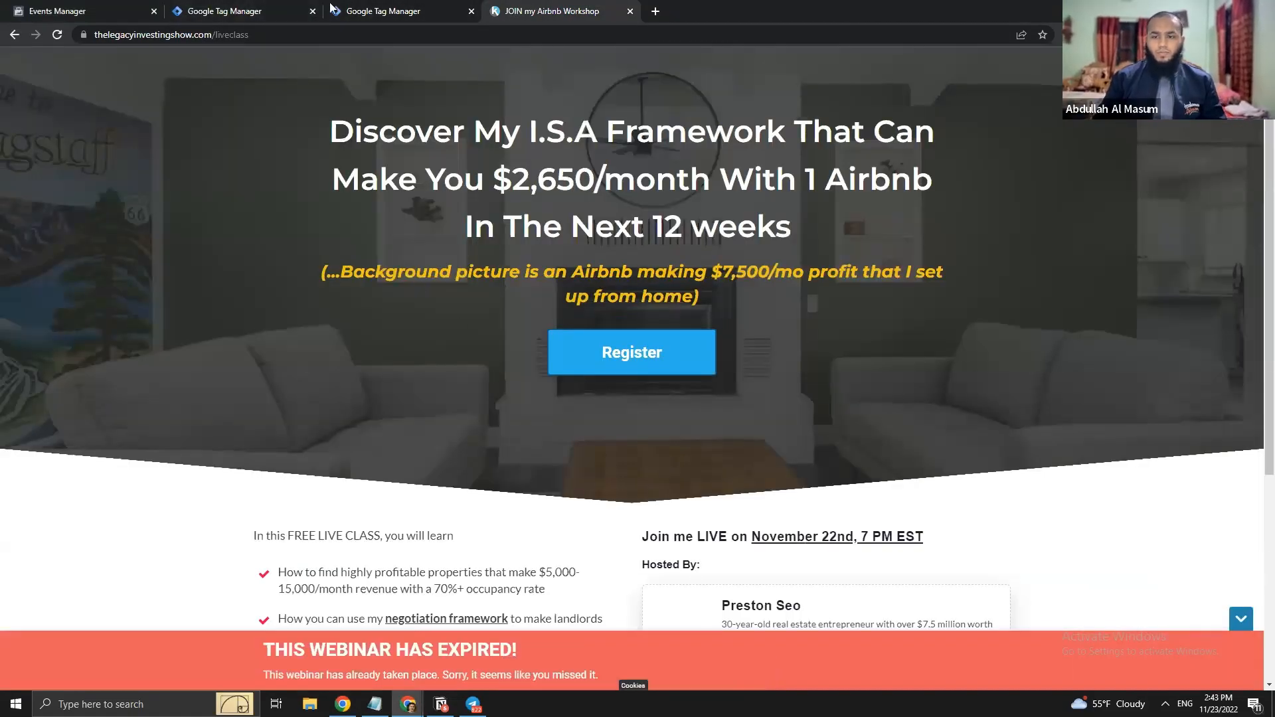
mouse_move(359, 5)
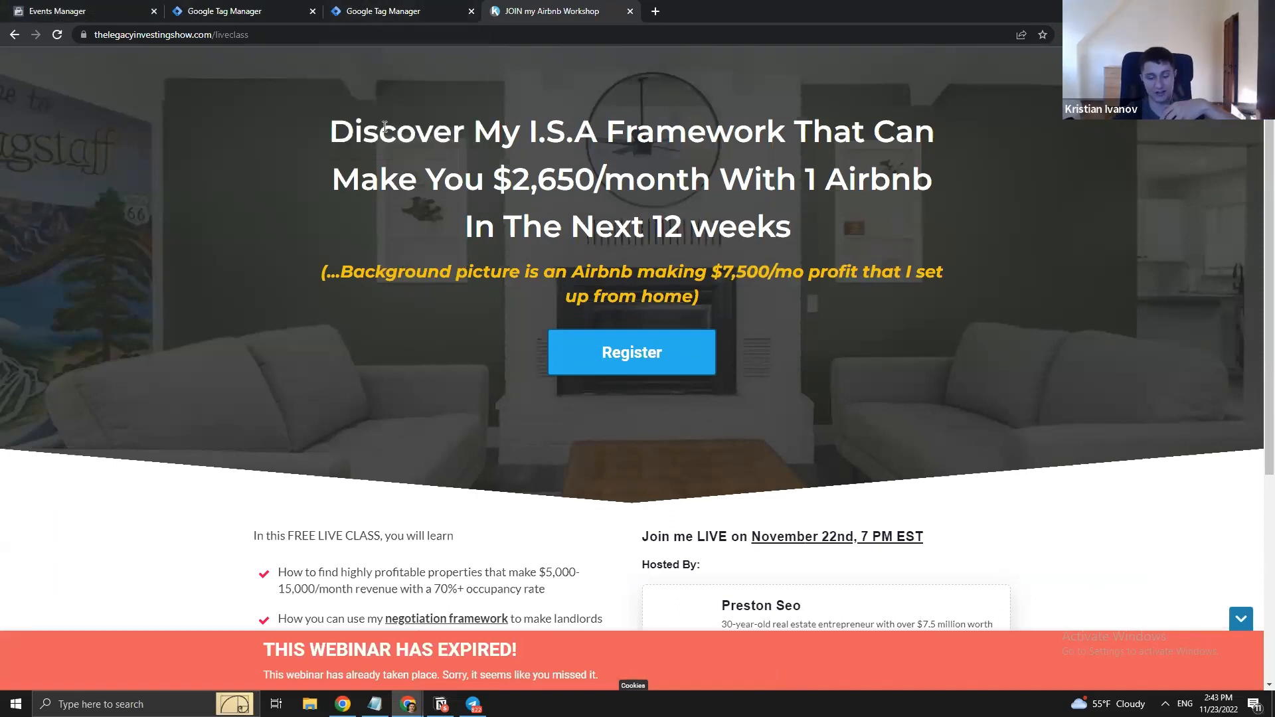
left_click(362, 7)
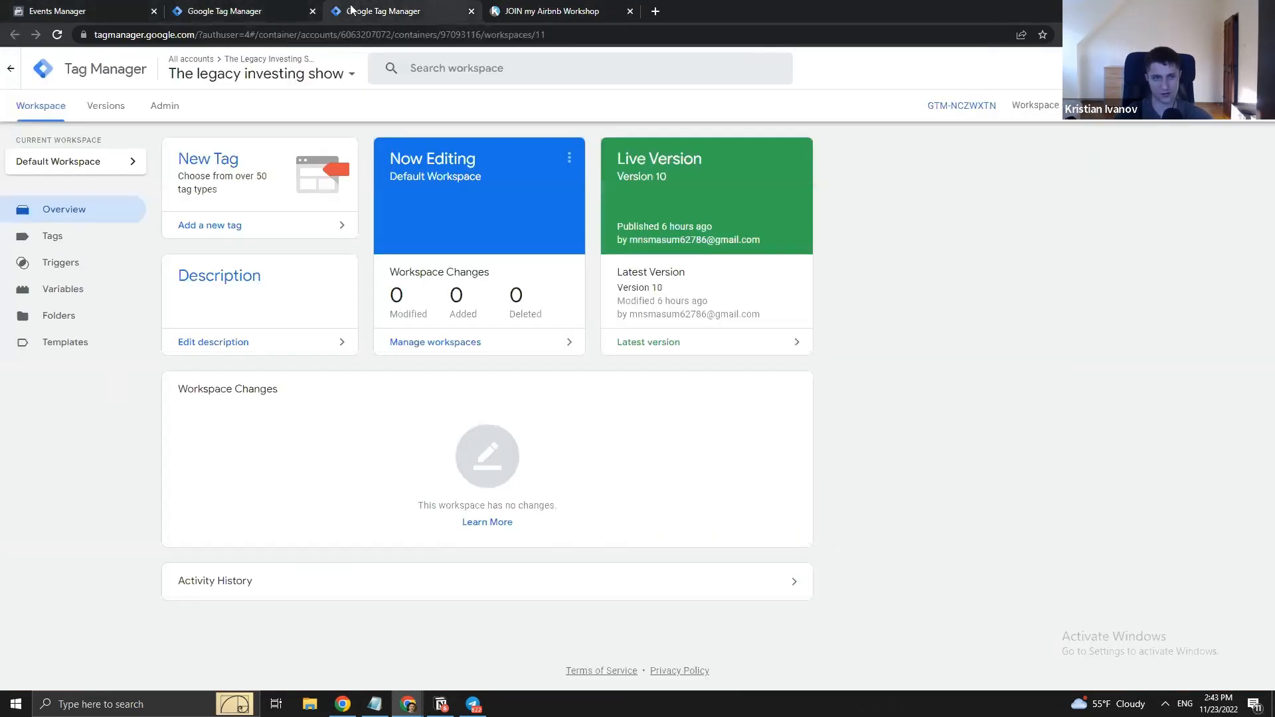
left_click(548, 7)
left_click(229, 8)
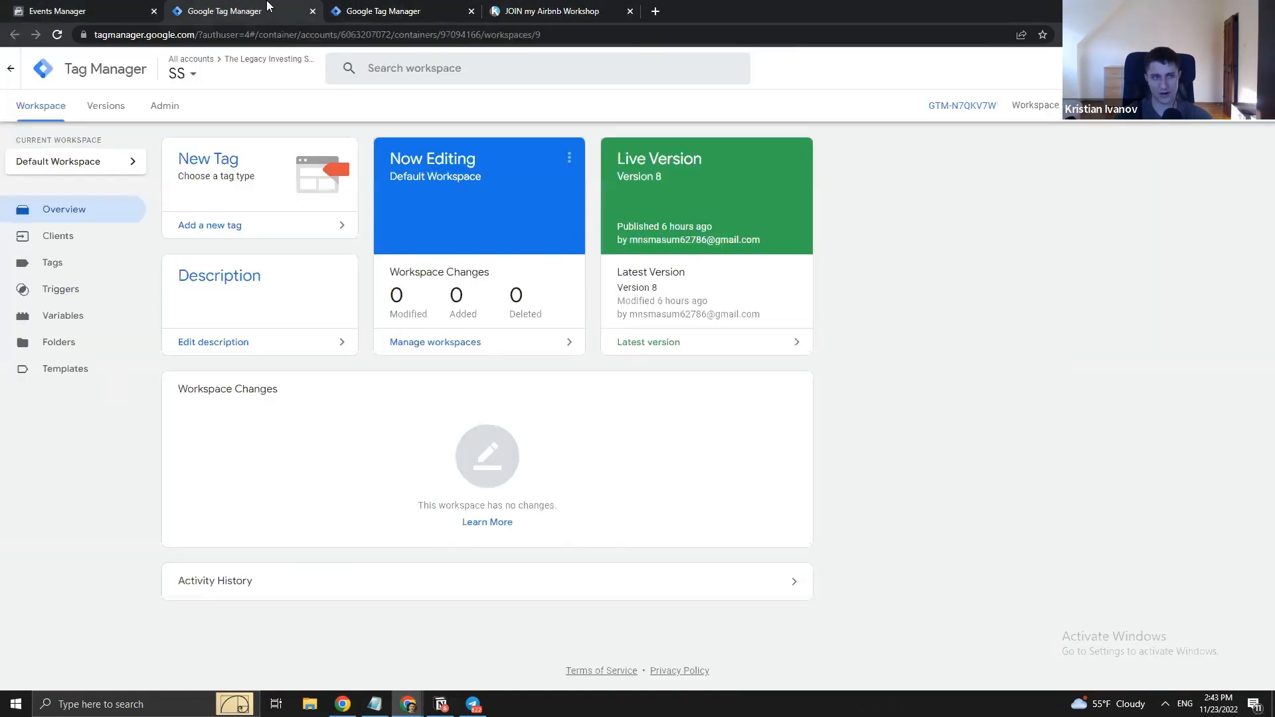
left_click(54, 7)
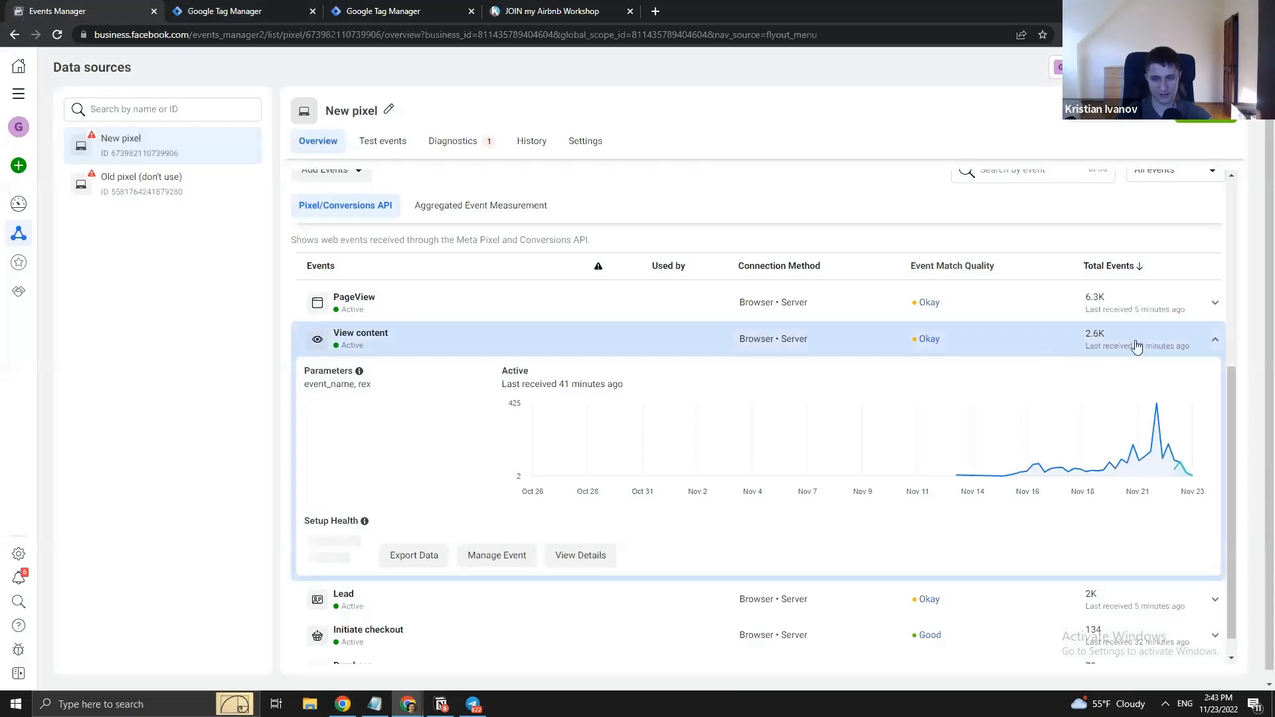
- Review the View content event's Manage Event setup, then bring up The legacy investing show container overview
left_click(495, 555)
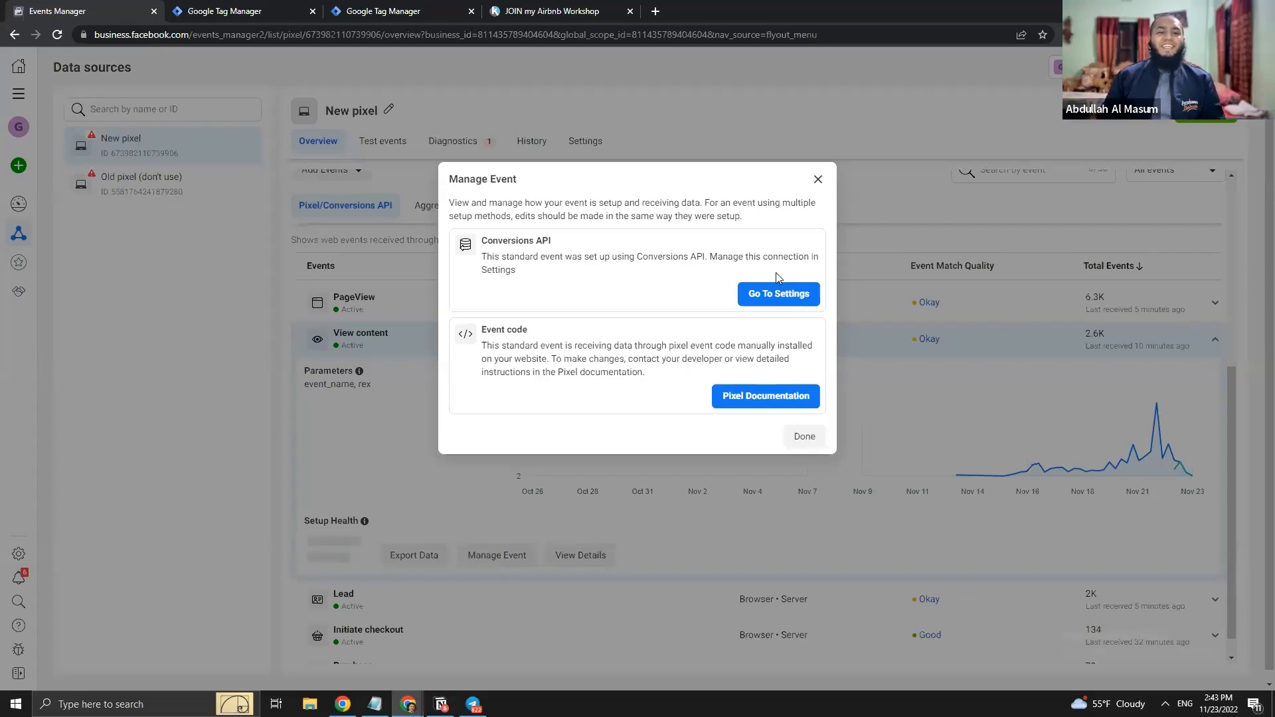
left_click(974, 304)
left_click(306, 8)
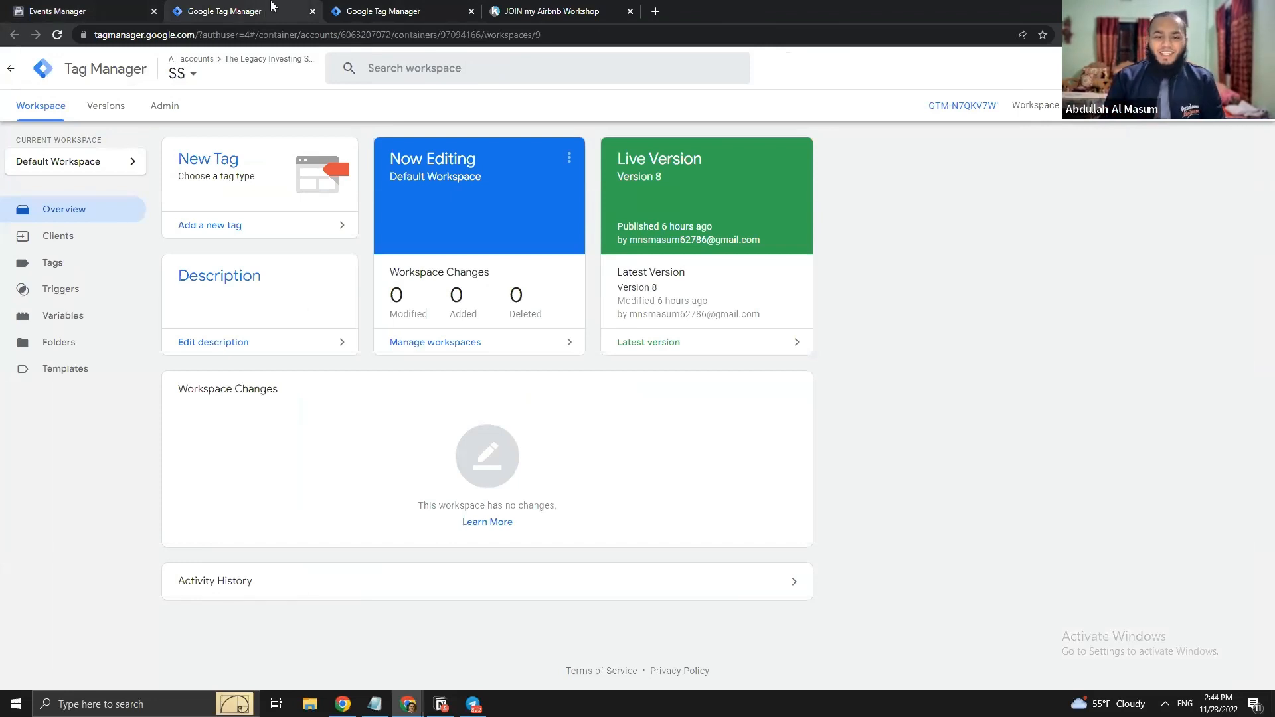
left_click(358, 10)
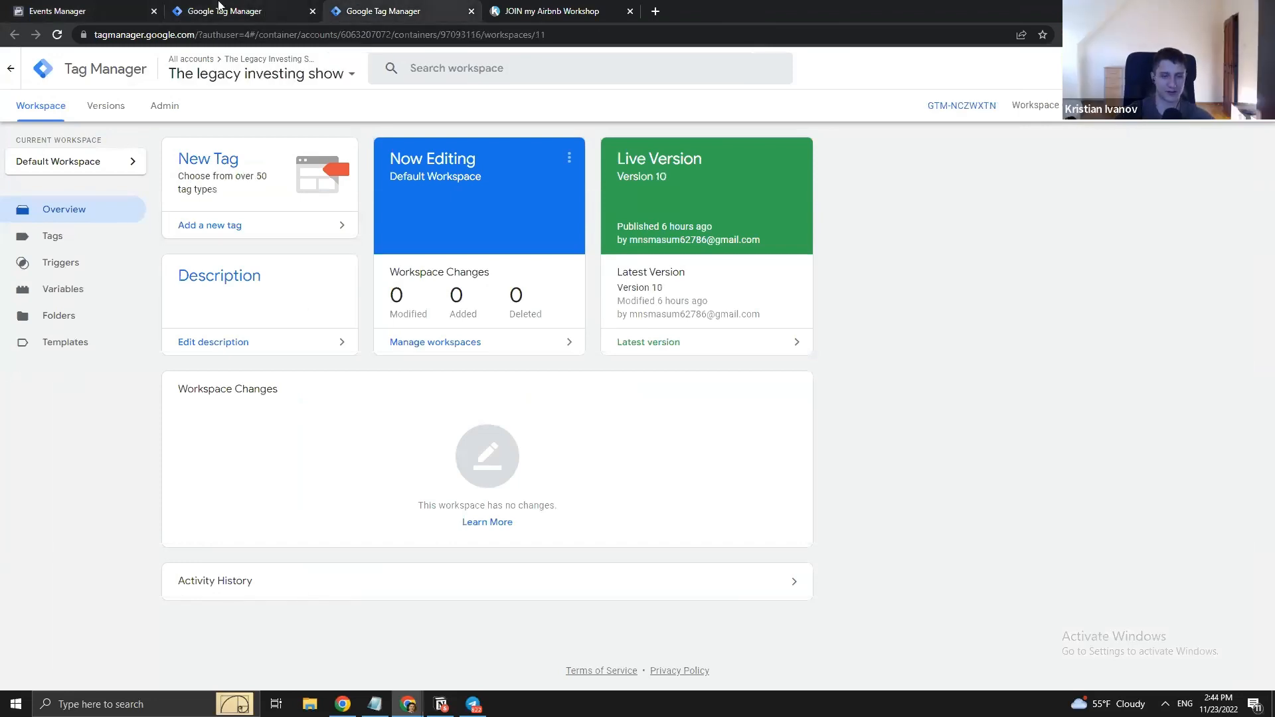
left_click(219, 6)
left_click(372, 10)
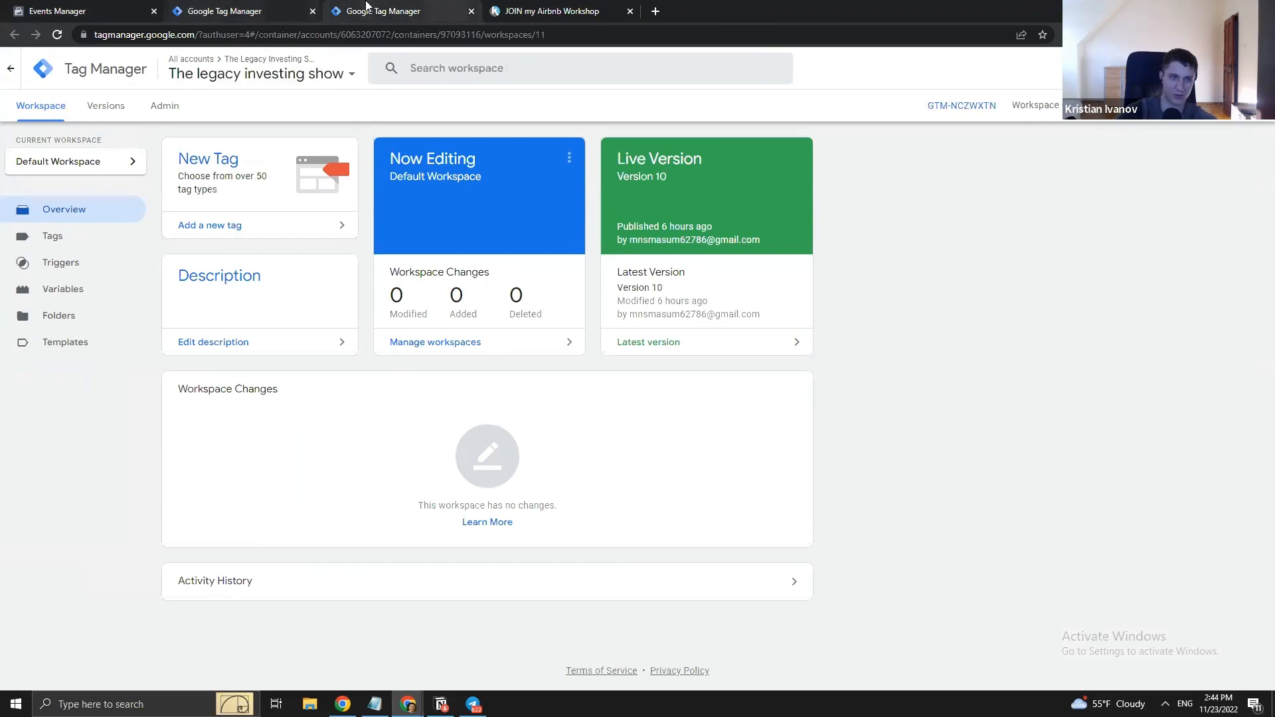
- List the web container's tags, then return to the Events Manager pixel overview
left_click(54, 243)
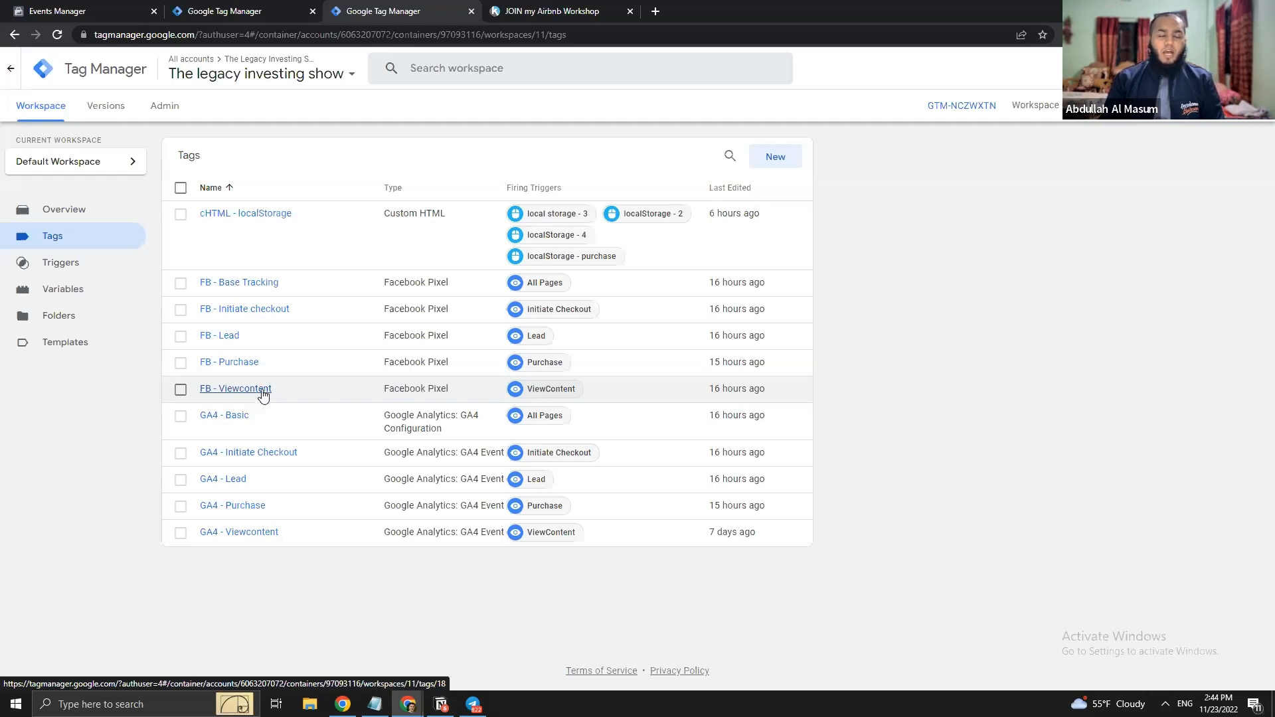
left_click(20, 10)
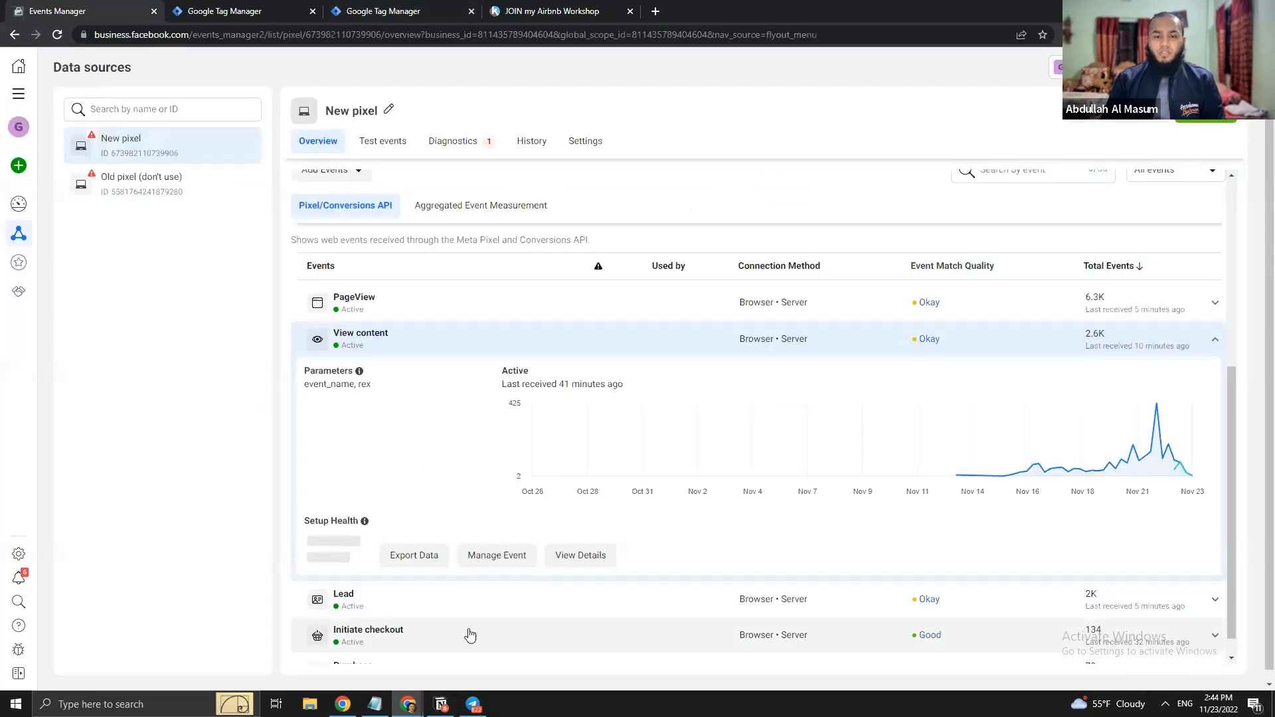
- Collapse the View content event details in Events Manager and return to the Tag Manager tags list
scroll(751, 382, "up", 3)
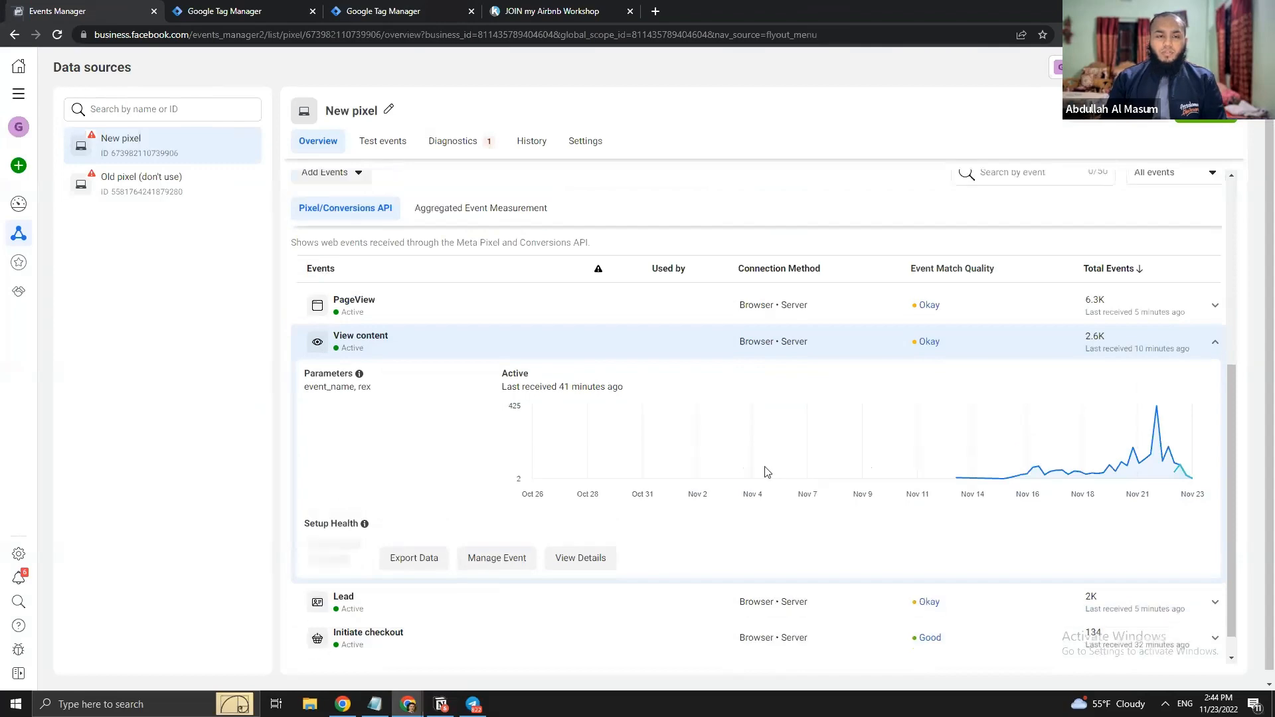
left_click(762, 442)
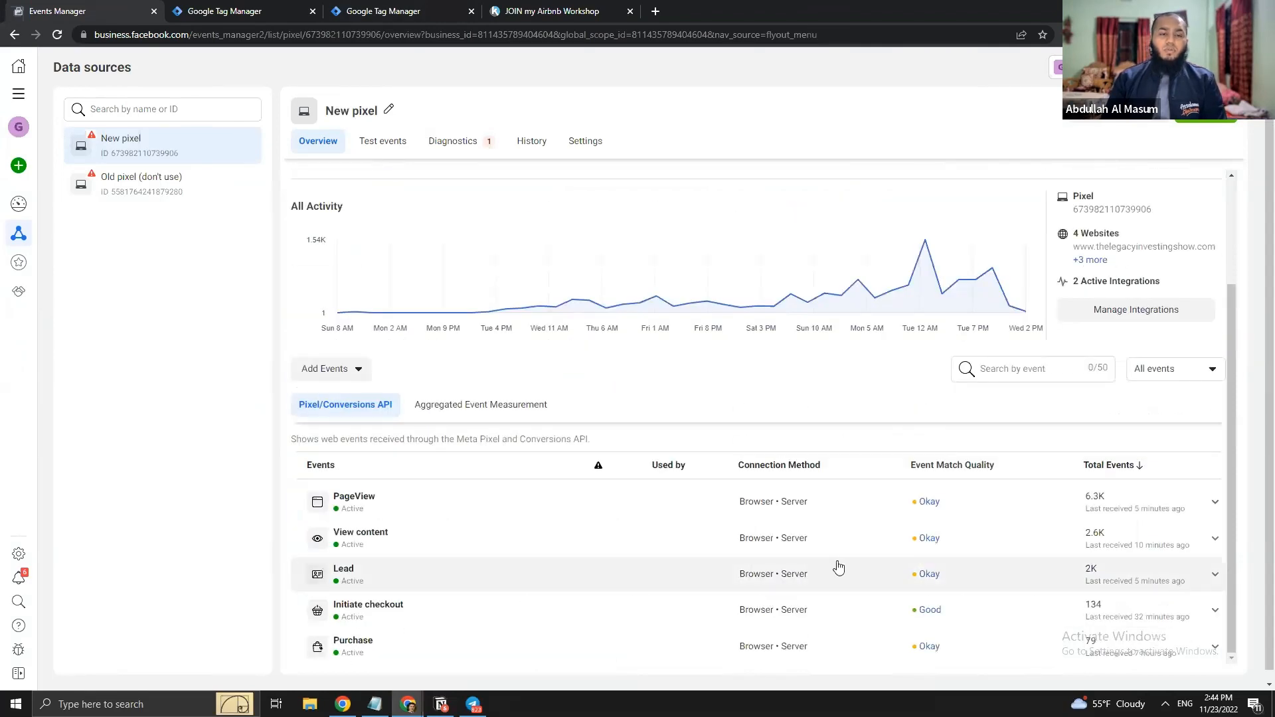
scroll(839, 567, "up", 2)
left_click(338, 8)
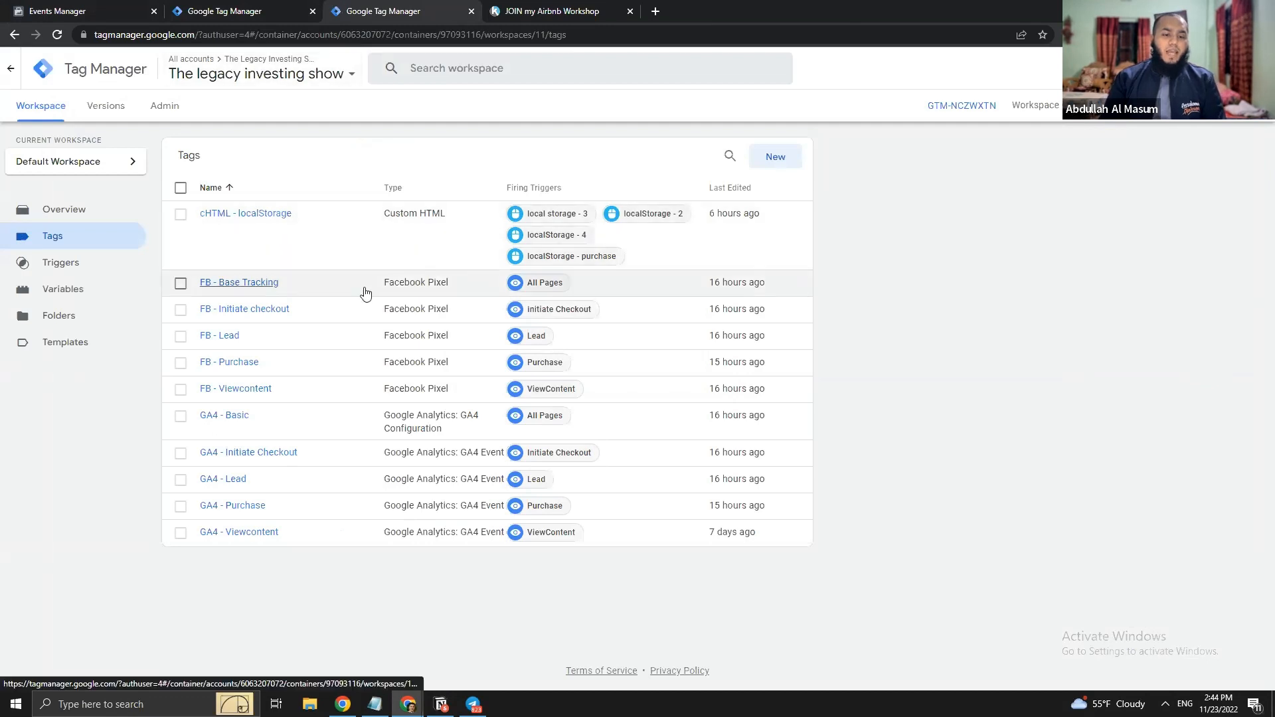
- Inspect the FB - Viewcontent and GA4 - Viewcontent tag configurations, closing each afterward
left_click(251, 392)
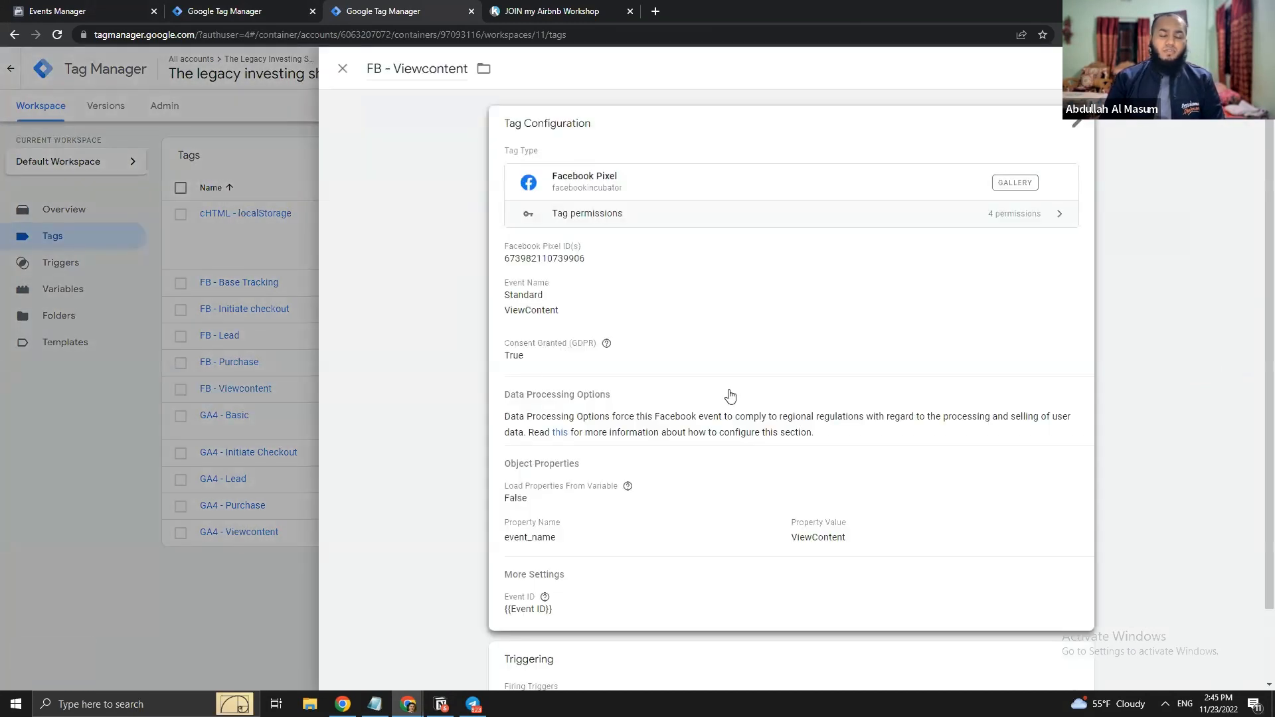
left_click(249, 389)
left_click(253, 531)
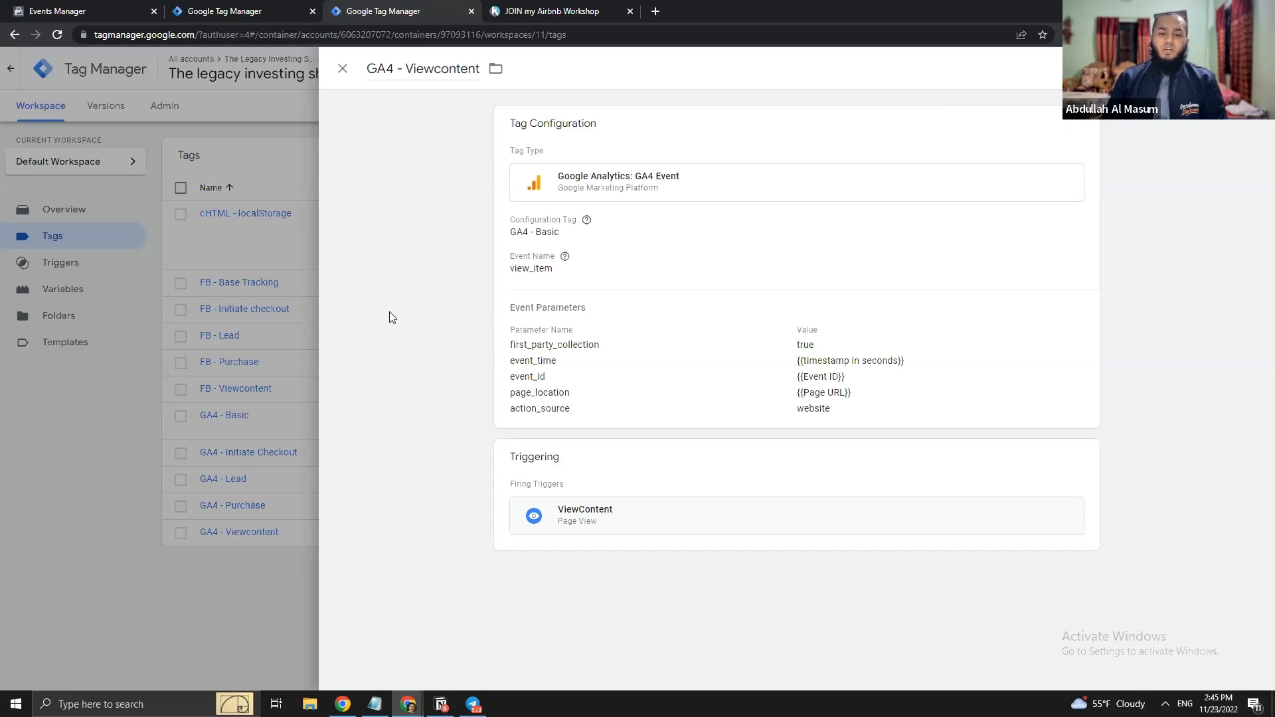
left_click(165, 244)
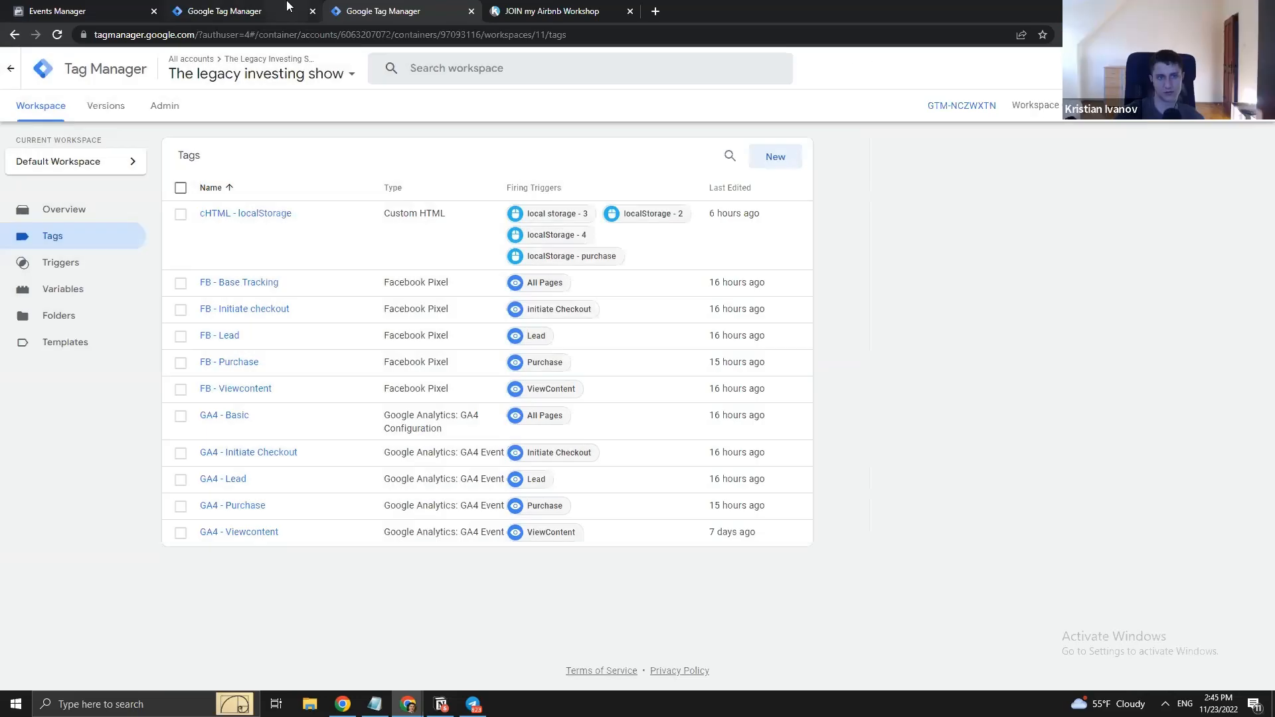
- Browse the SS server container's Tags, Clients and Triggers, then bring up the Meta pixel overview
left_click(285, 9)
left_click(44, 266)
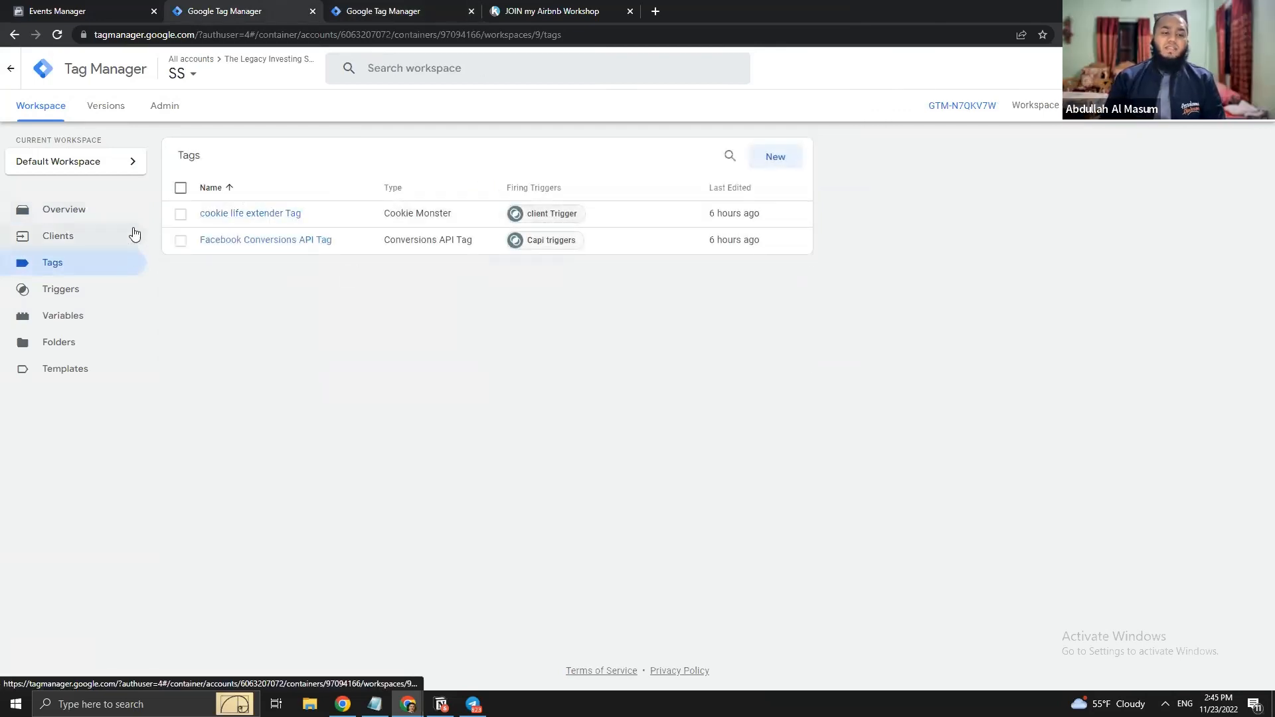
left_click(70, 238)
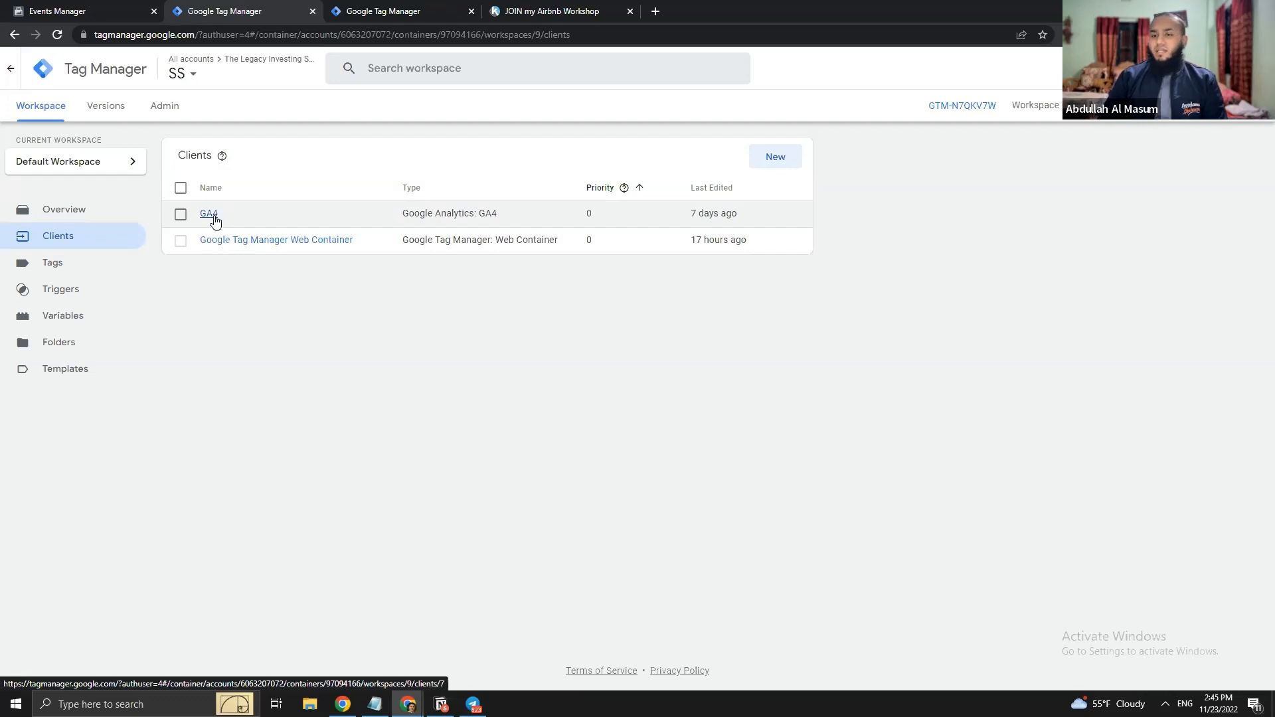
left_click(69, 289)
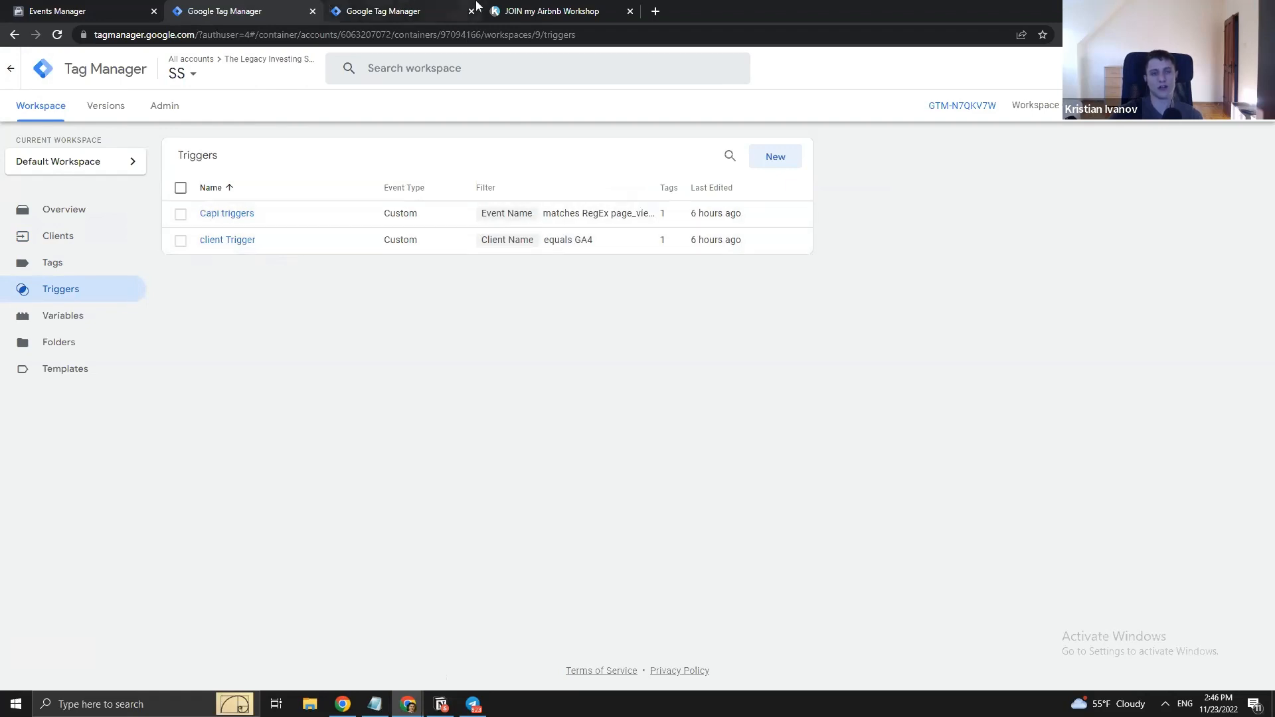
left_click(67, 10)
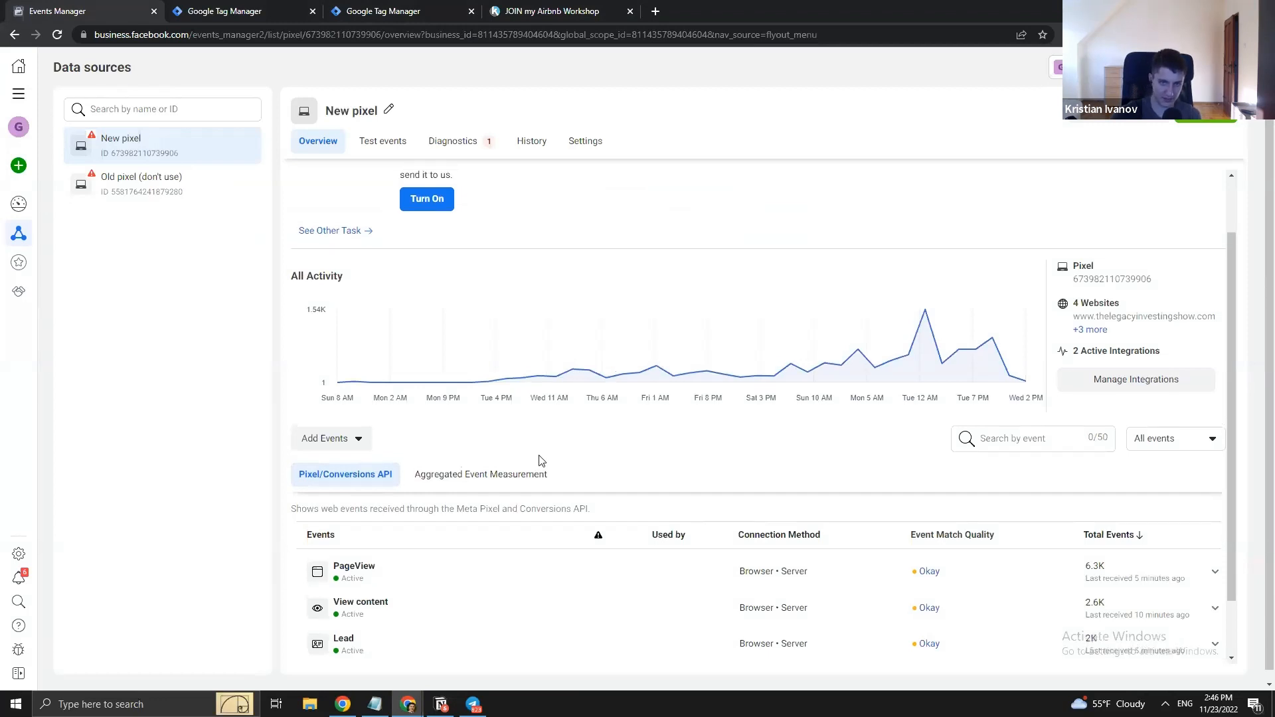
- Review the New pixel overview, quit Telegram from the system tray, and return to the web container's Tags
scroll(541, 460, "up", 1)
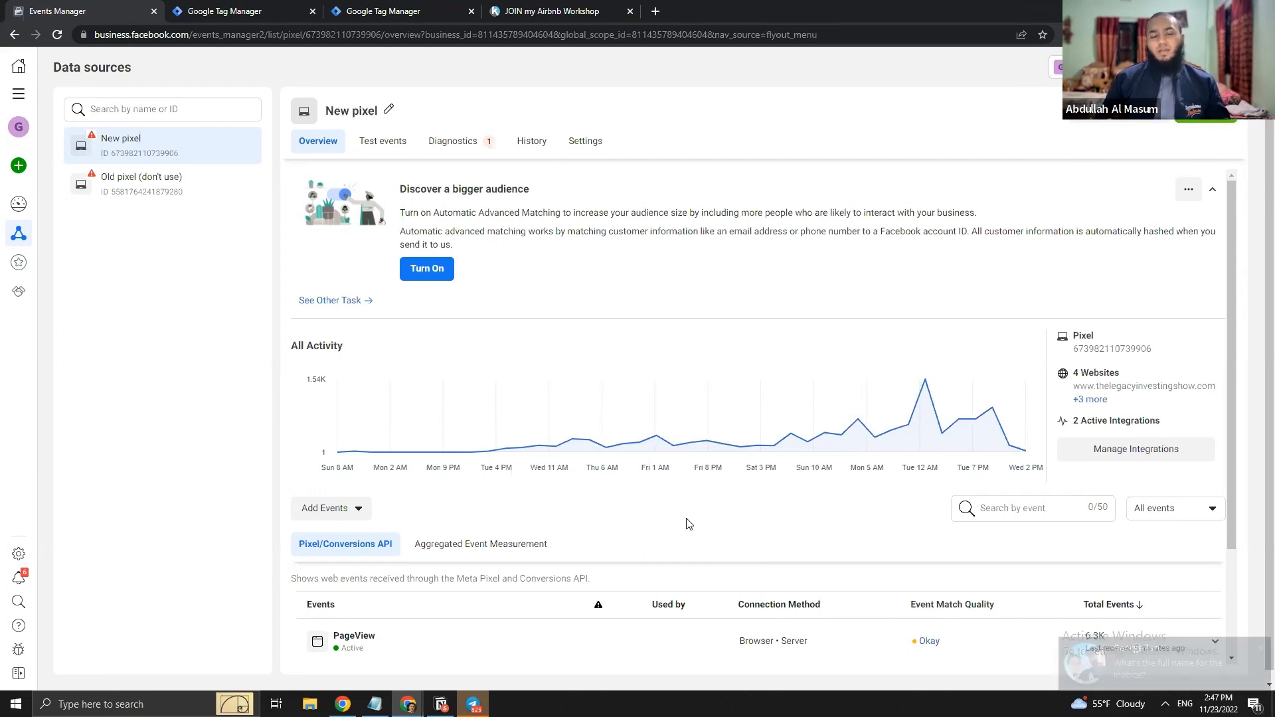
left_click(1260, 644)
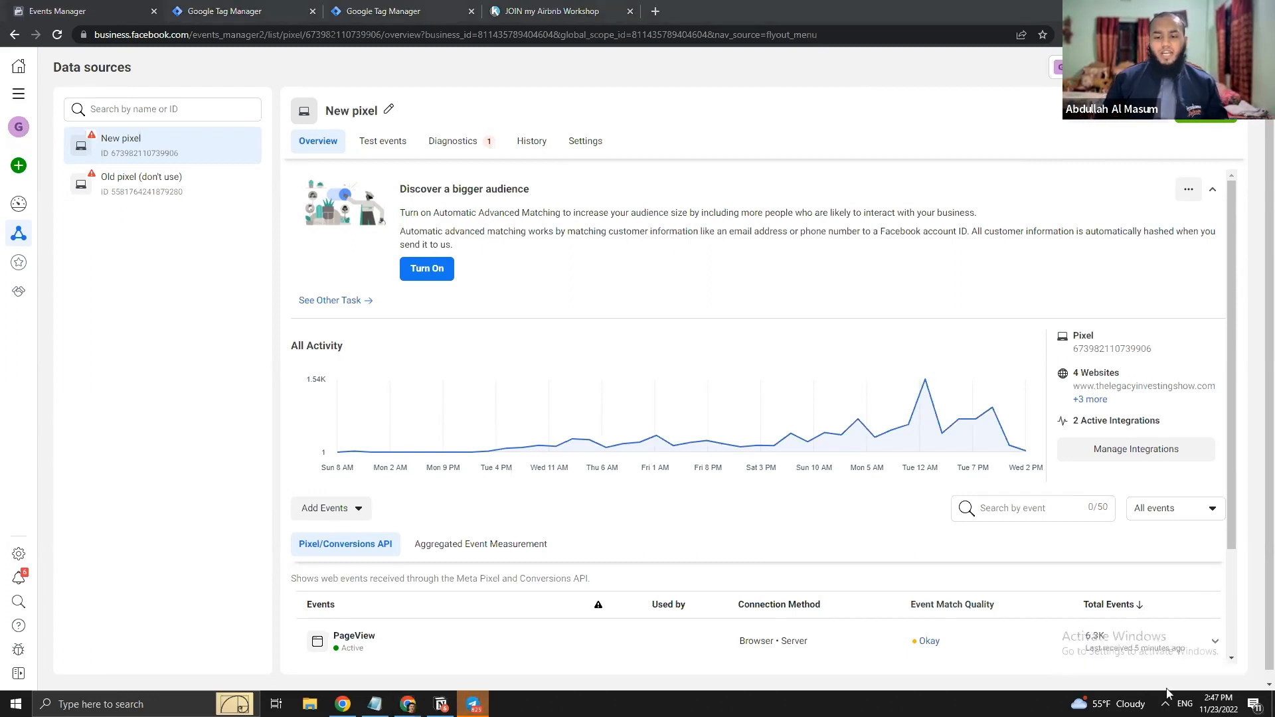
left_click(1165, 704)
right_click(1150, 655)
left_click(1173, 640)
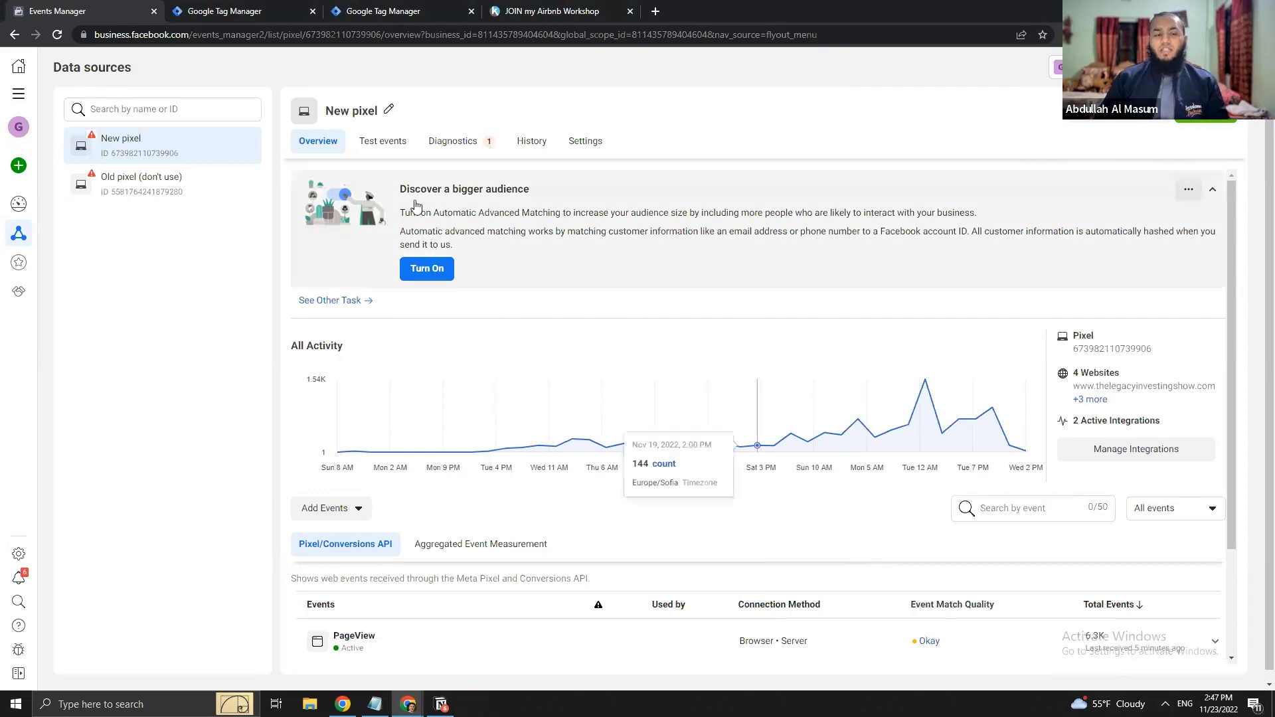
left_click(414, 7)
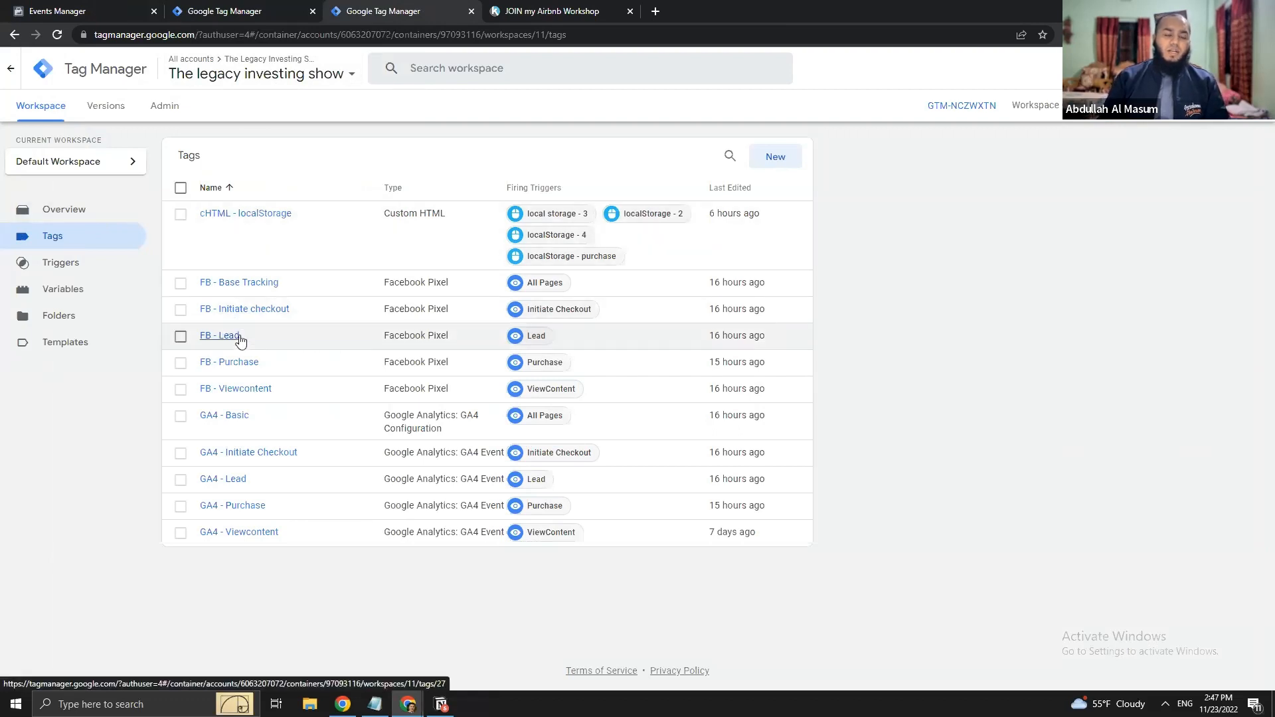
left_click(91, 267)
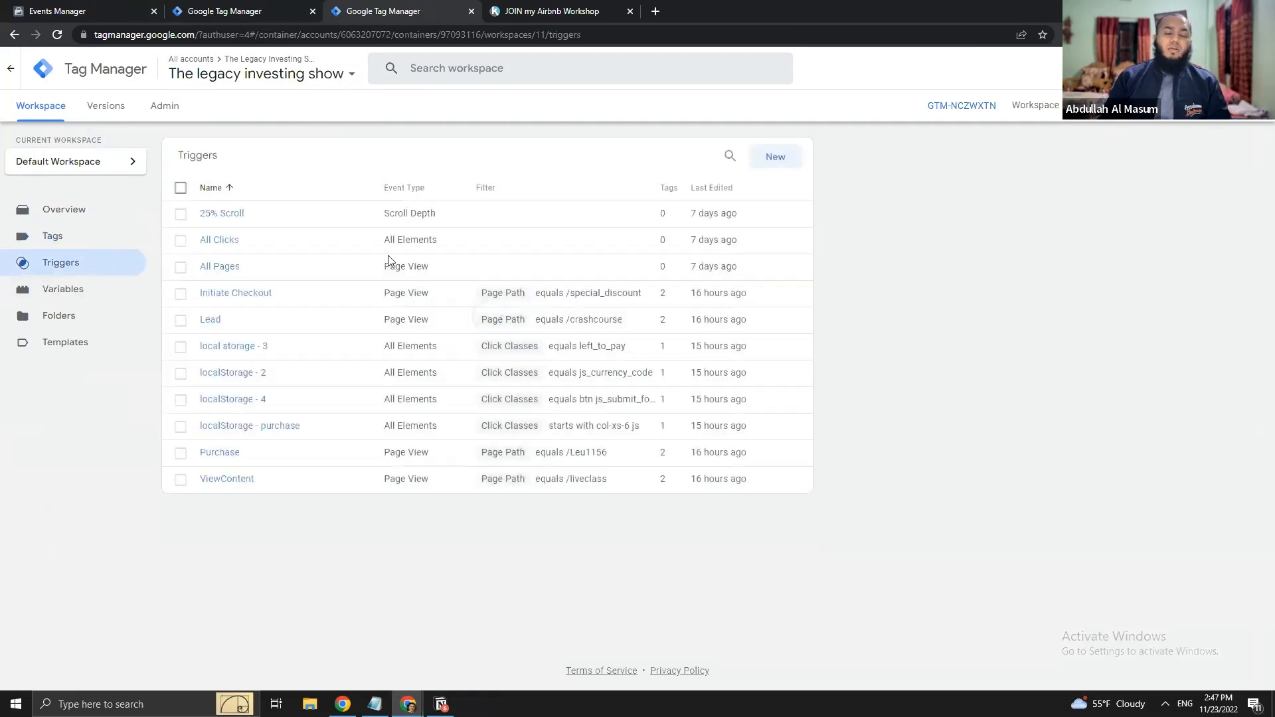
left_click(69, 236)
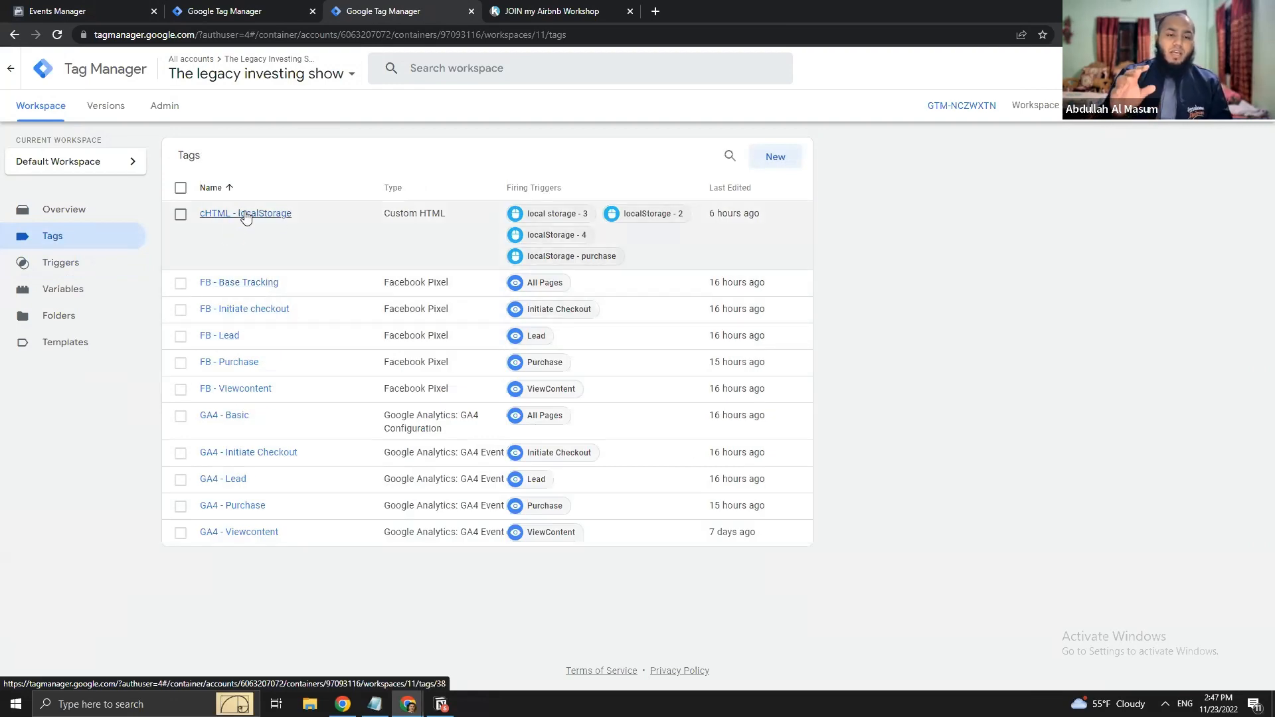
left_click(282, 216)
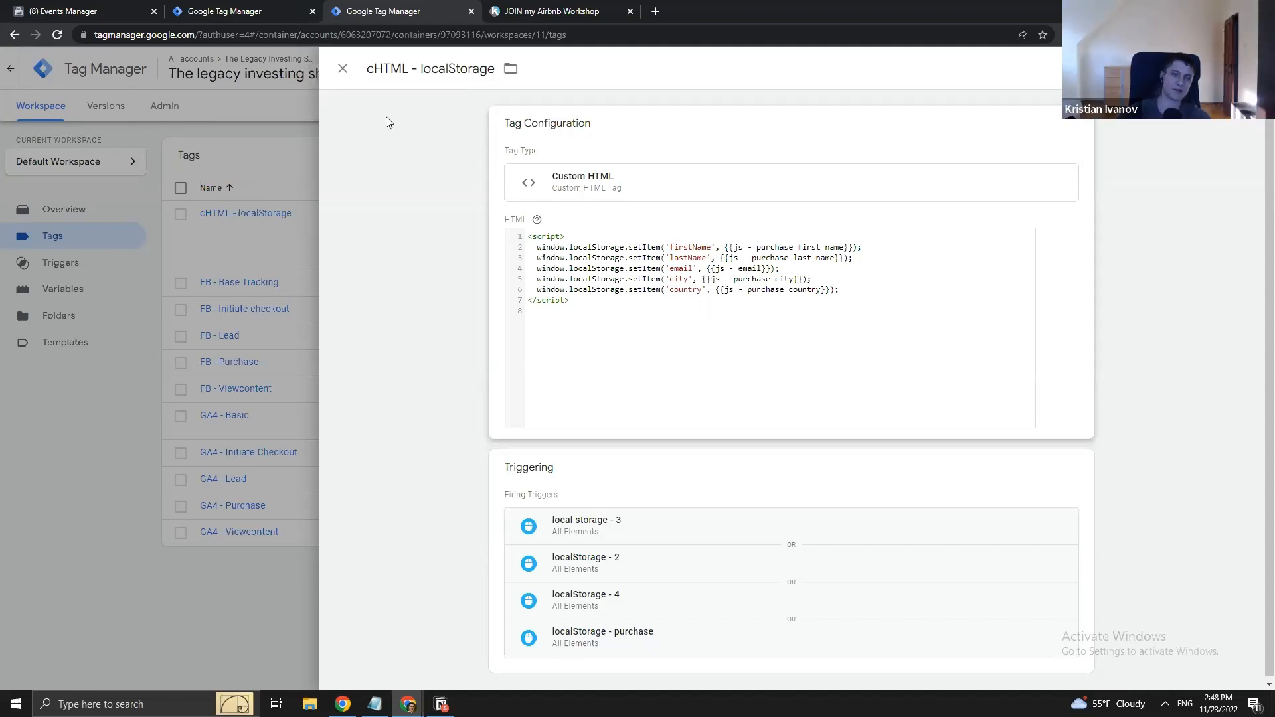
left_click(341, 69)
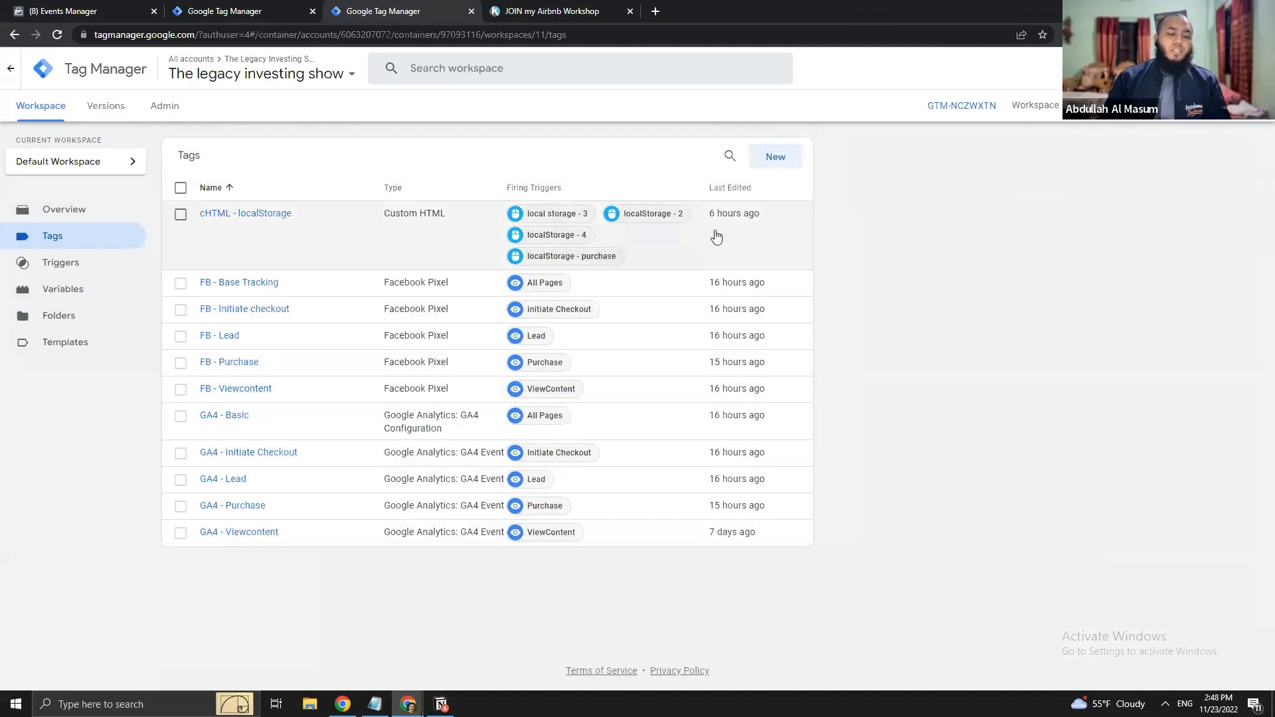
left_click(61, 289)
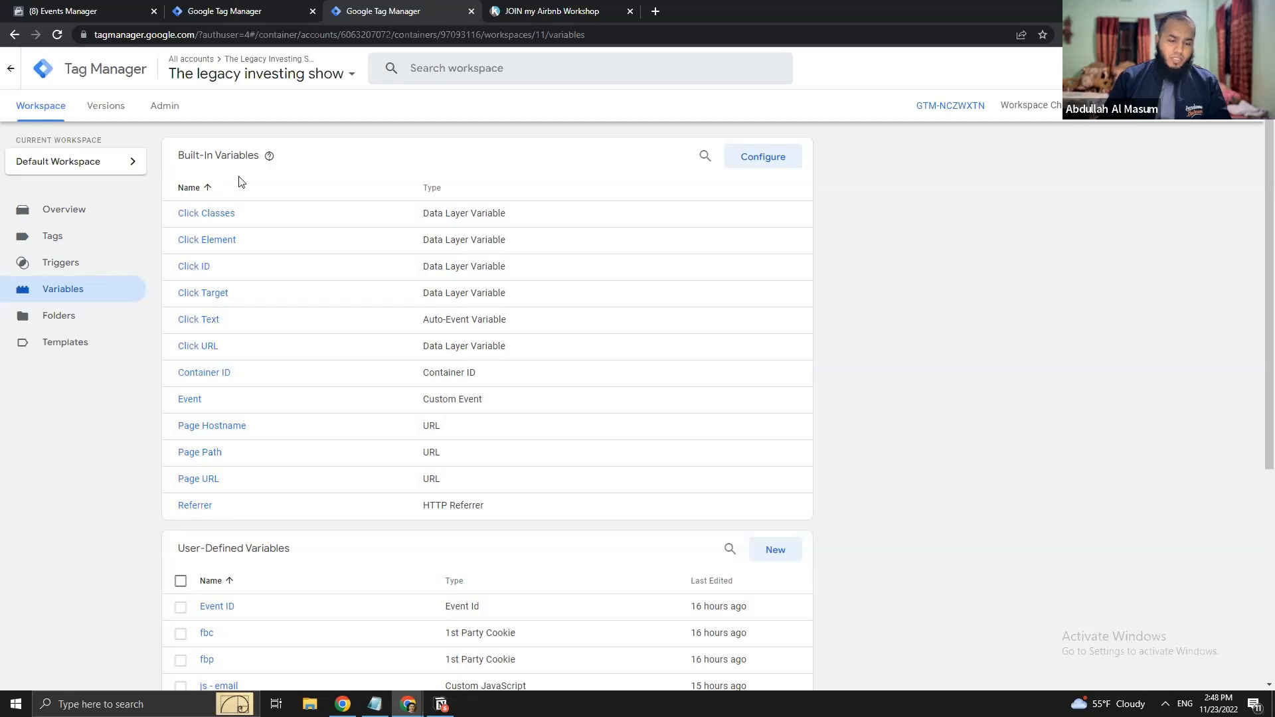
scroll(306, 425, "down", 5)
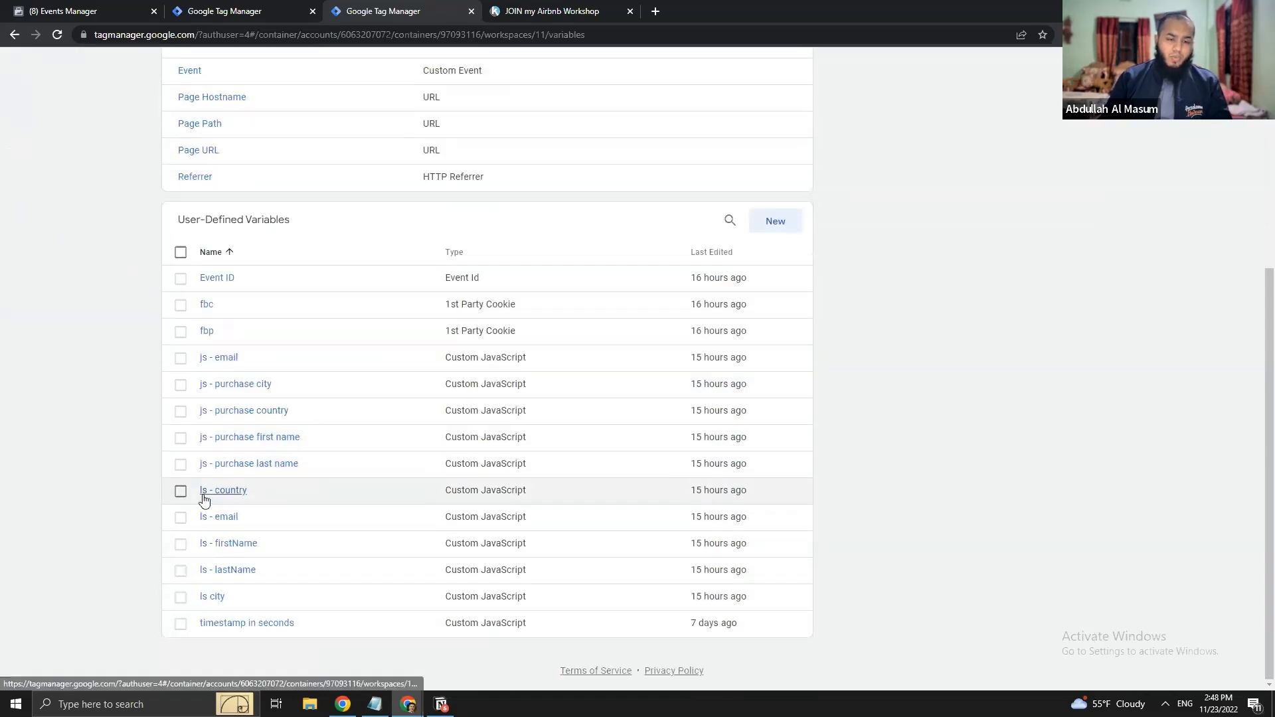
left_click(226, 359)
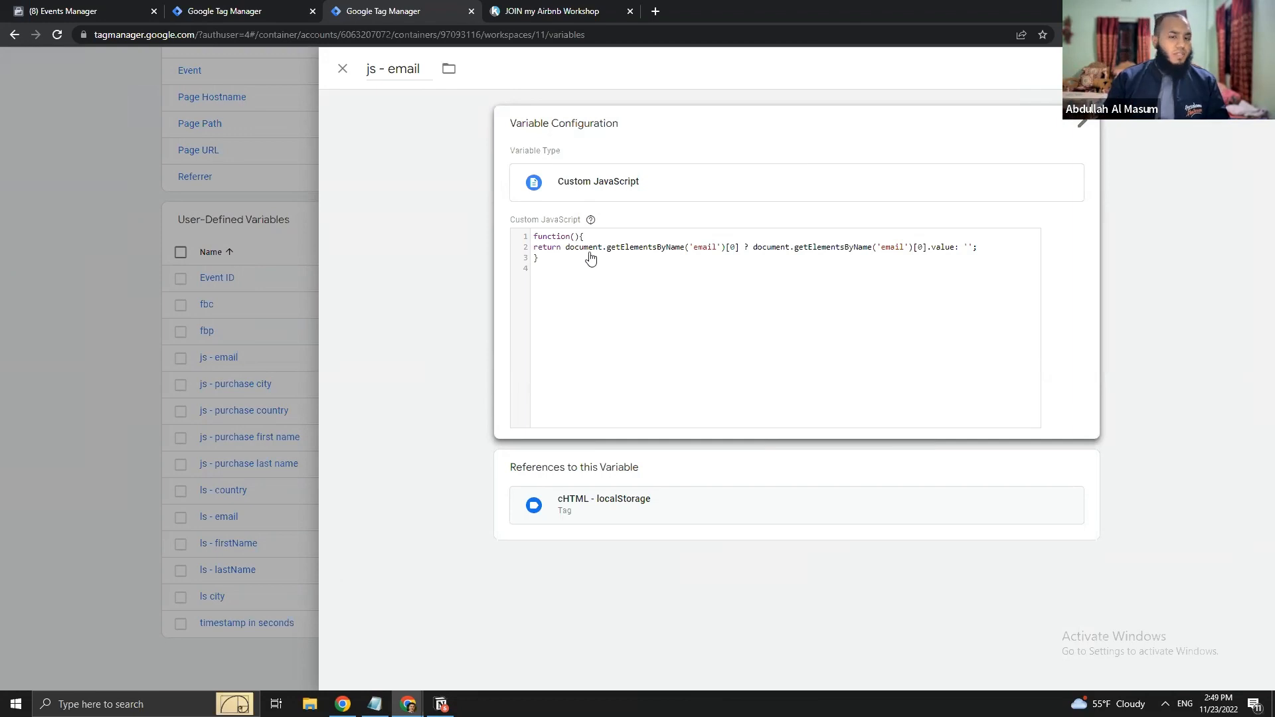
left_click(342, 69)
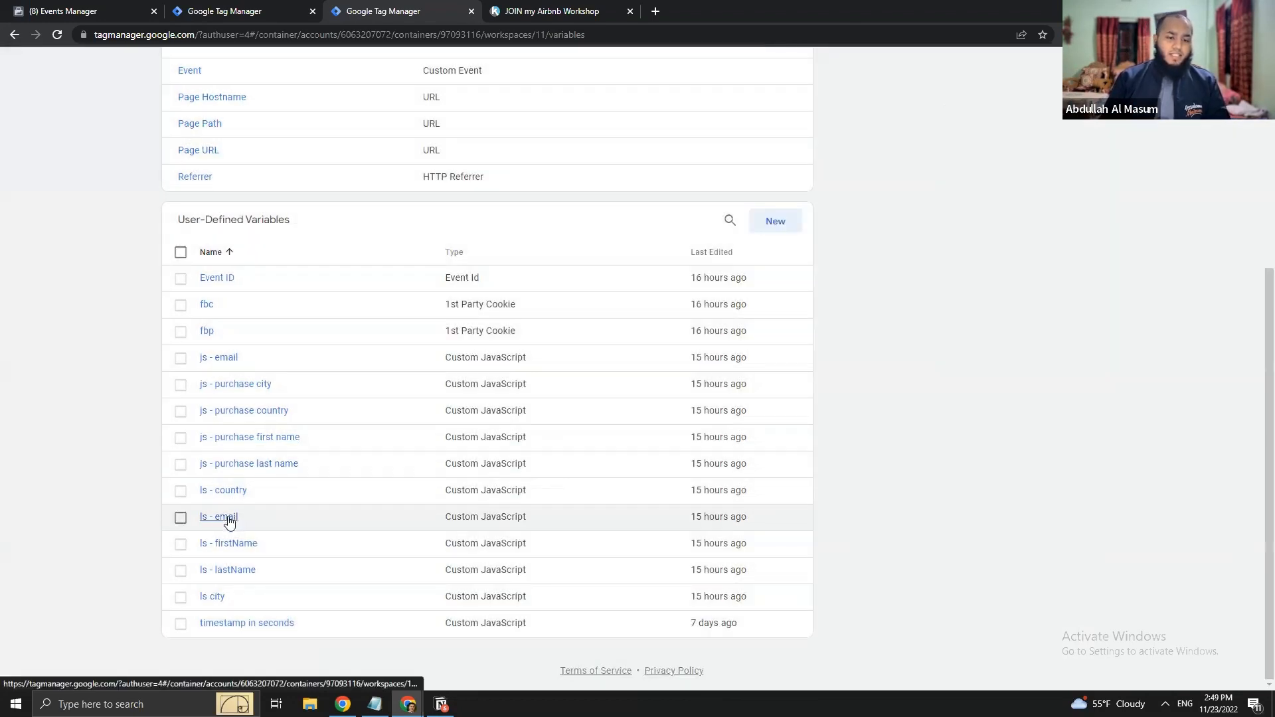
left_click(226, 517)
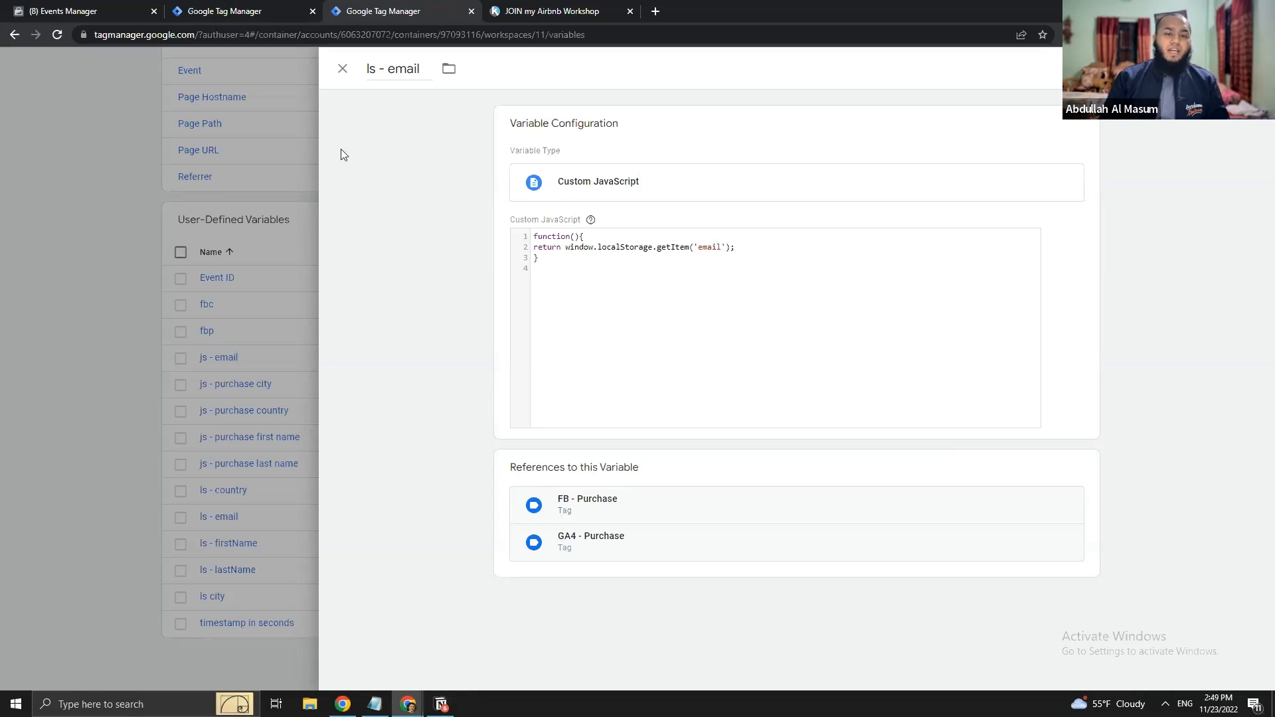
left_click(342, 69)
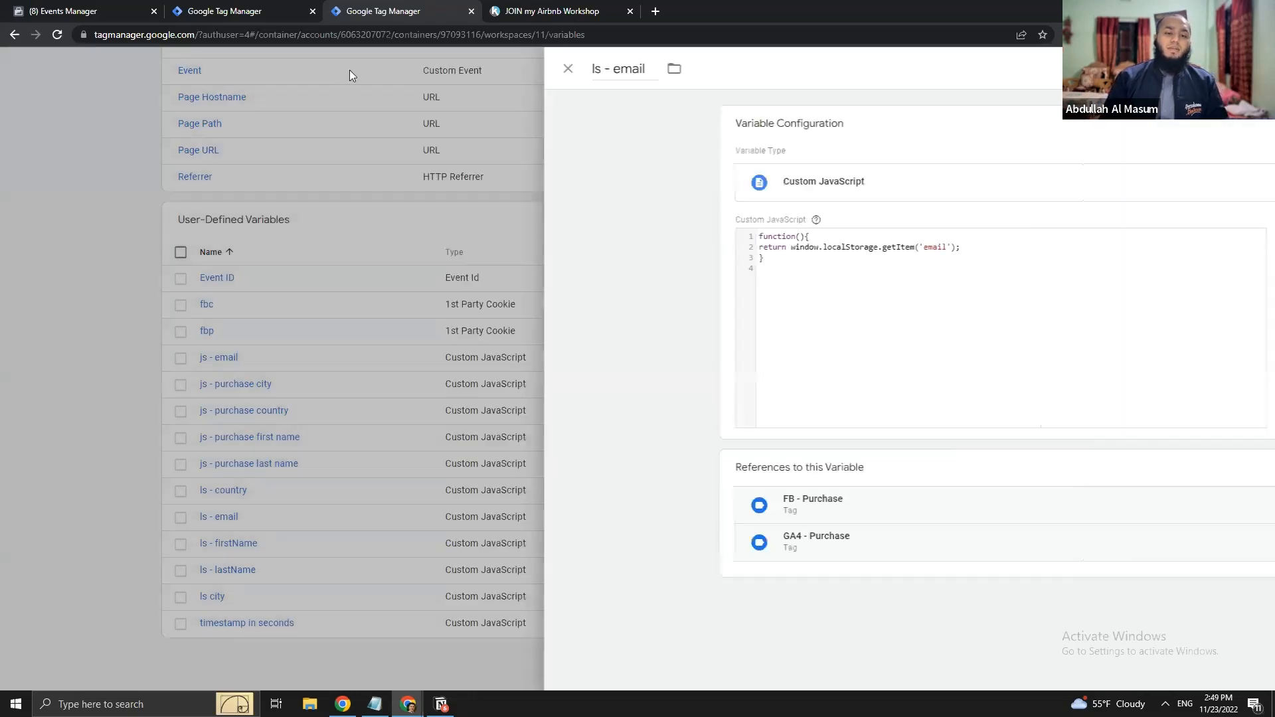
scroll(204, 344, "up", 5)
left_click(56, 244)
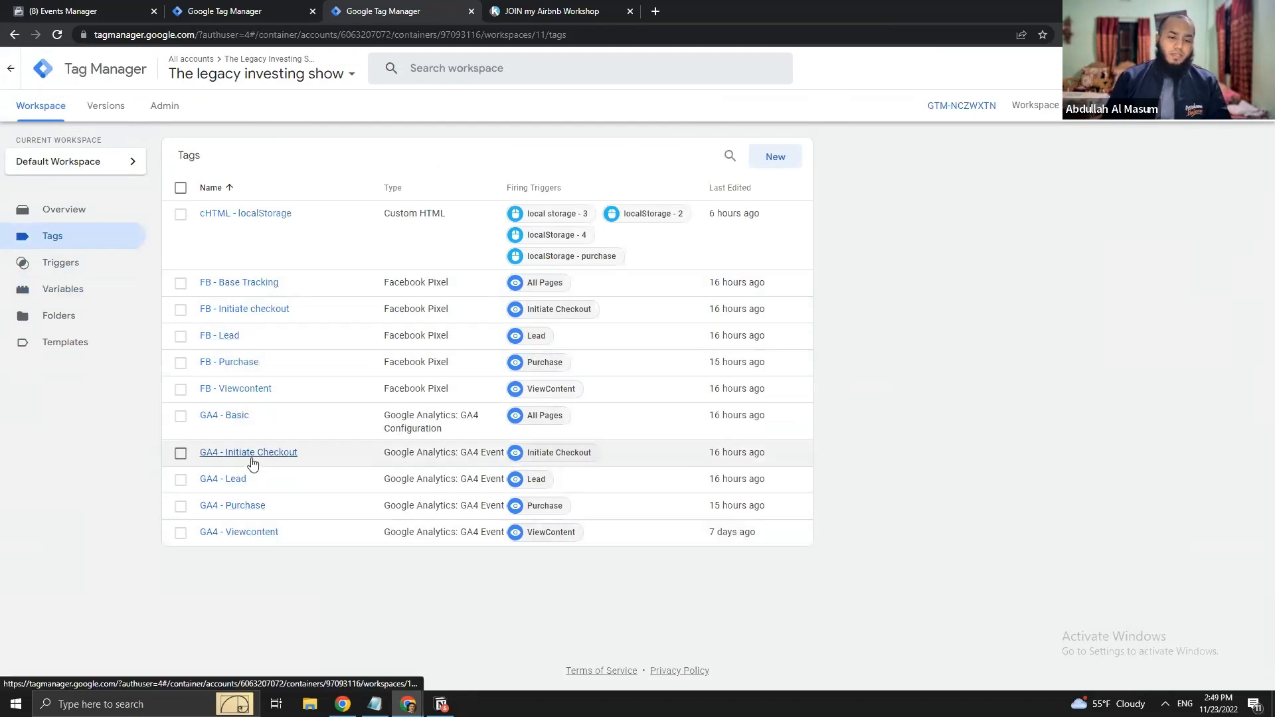
- Inspect the GA4 - Purchase tag's user data parameters, reload the Tags list, then go to the live class page
left_click(243, 508)
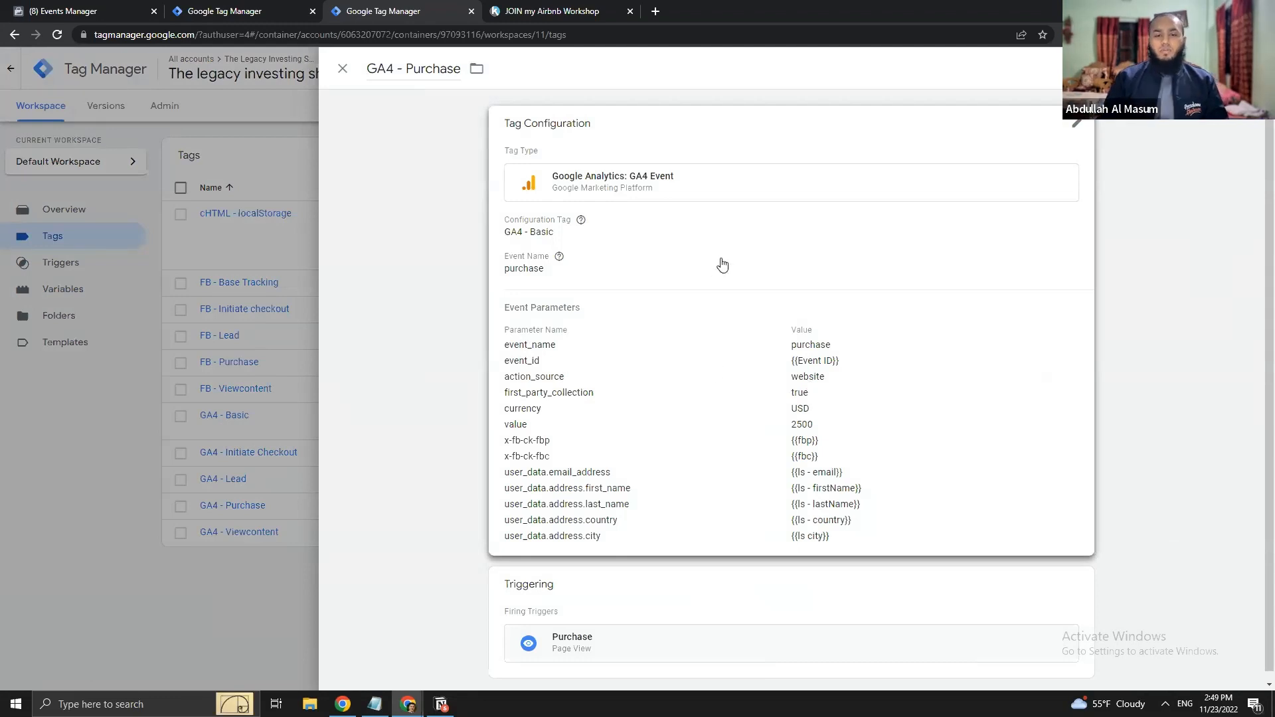
scroll(722, 266, "down", 1)
left_click(155, 407)
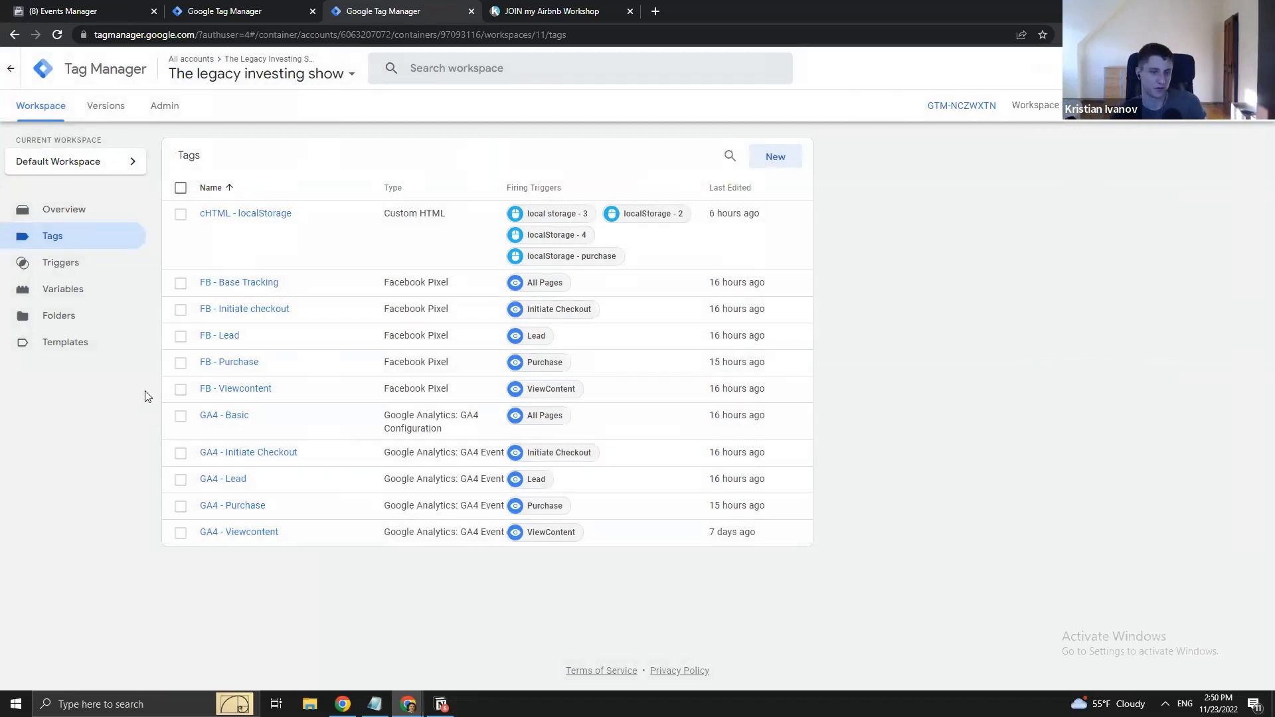
left_click(133, 231)
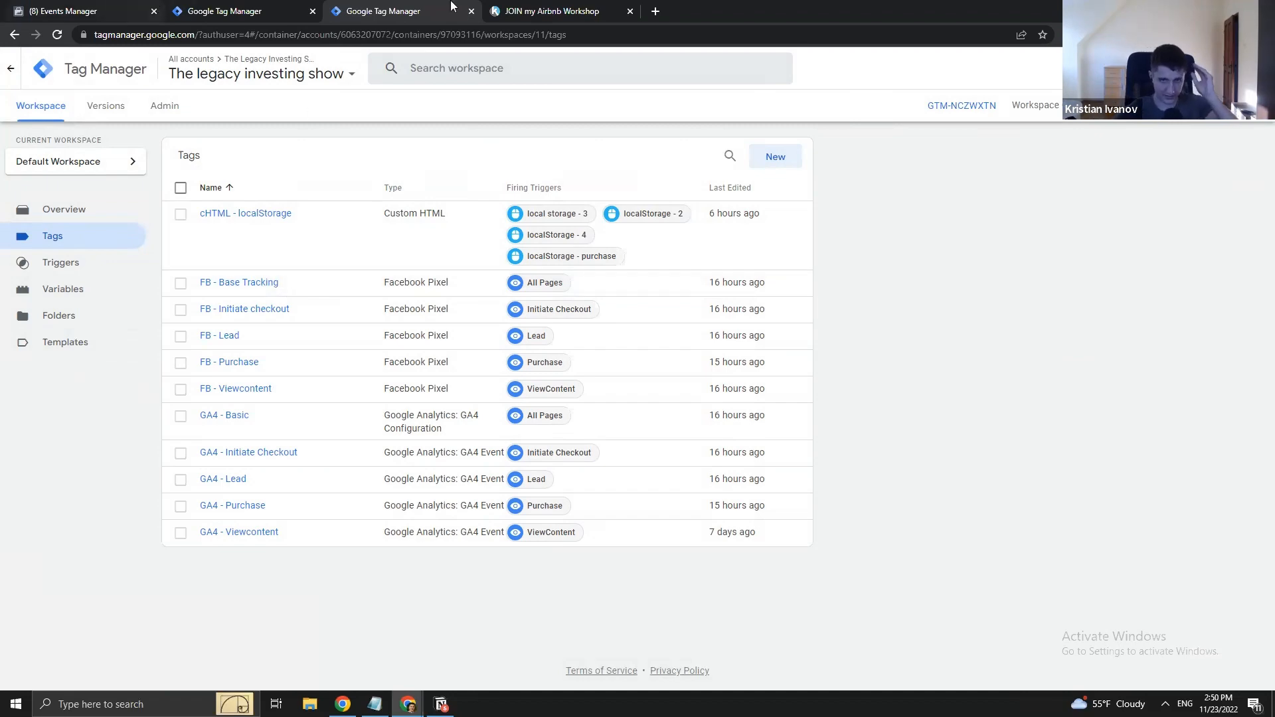
left_click(554, 8)
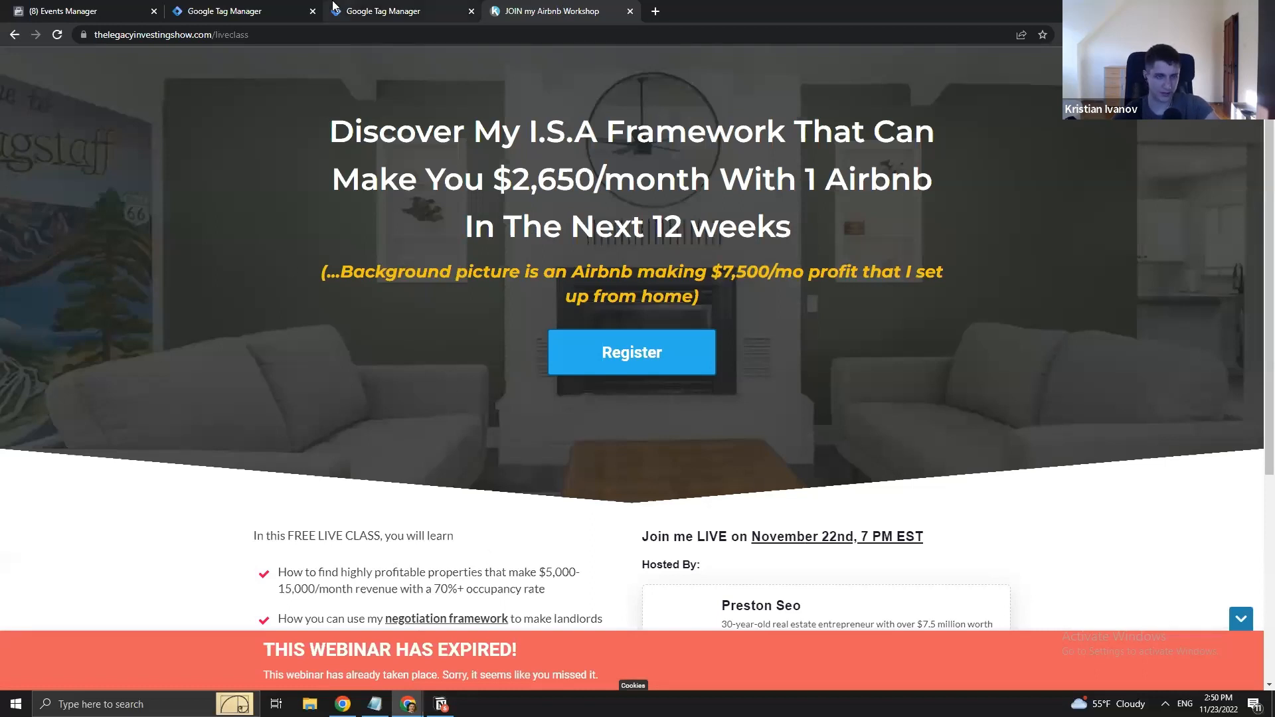
- Move through the Tag Manager tabs back to the web container's Tags list
left_click(305, 10)
left_click(401, 8)
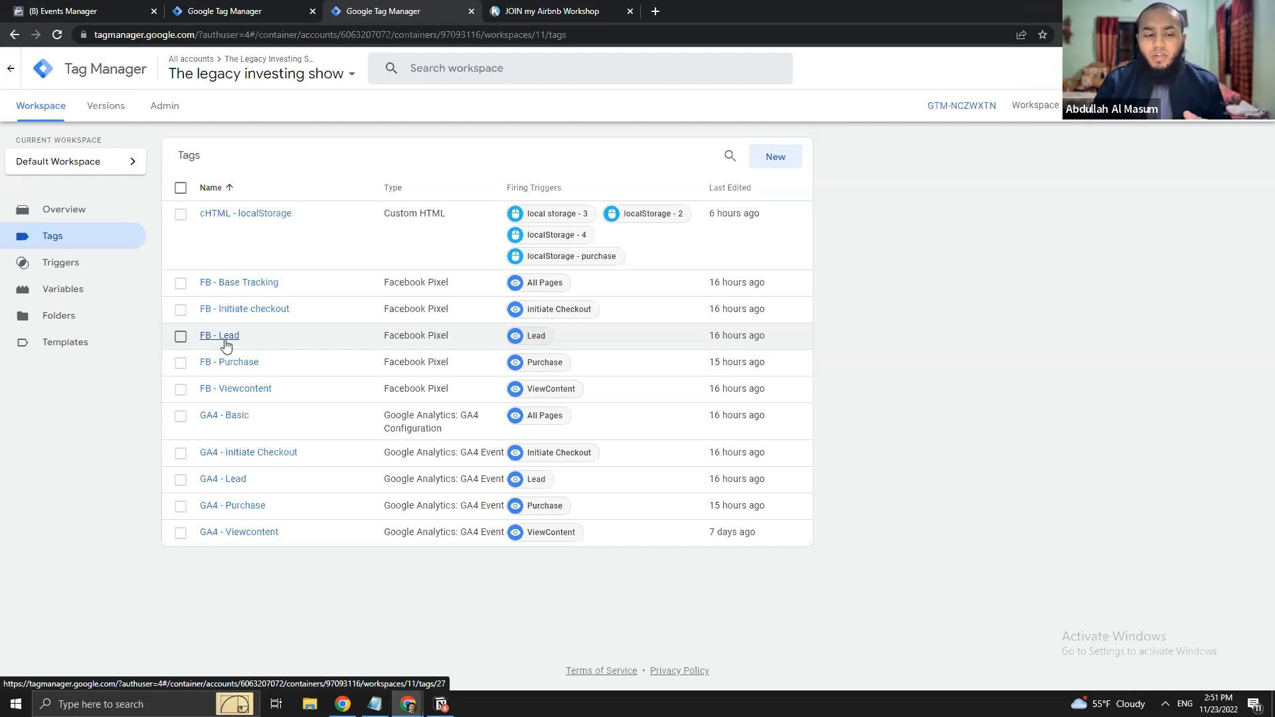
- Expand the Lead event in the Meta pixel overview to check its parameters, then collapse it
left_click(208, 8)
left_click(50, 8)
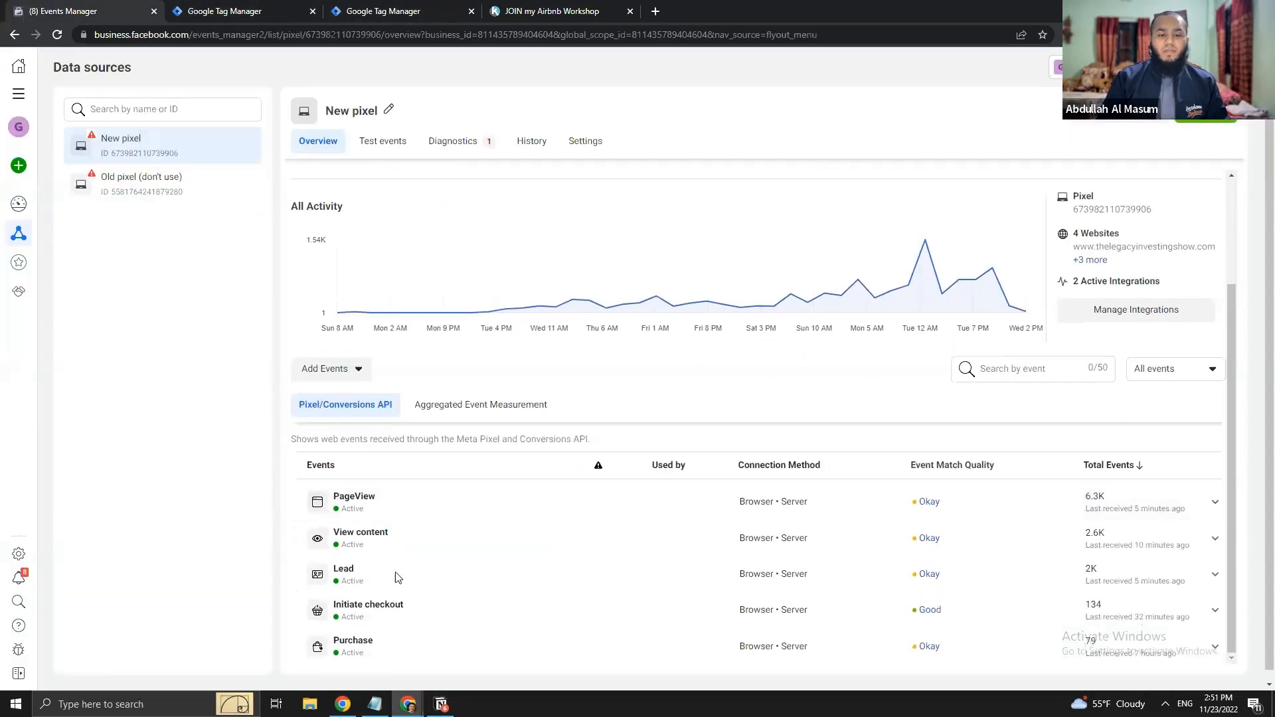
left_click(455, 575)
scroll(596, 573, "down", 1)
scroll(598, 574, "down", 2)
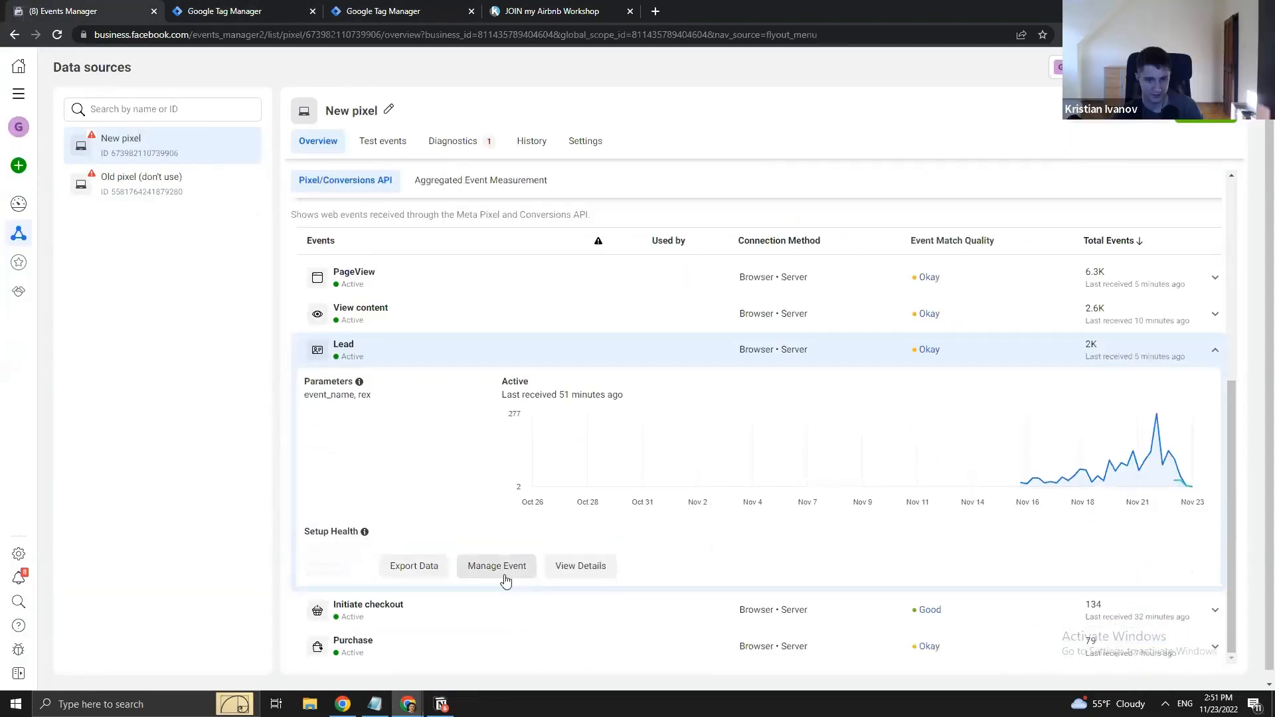
left_click(396, 355)
- Back in the web container, review the FB - Lead tag's configuration and close it
left_click(223, 8)
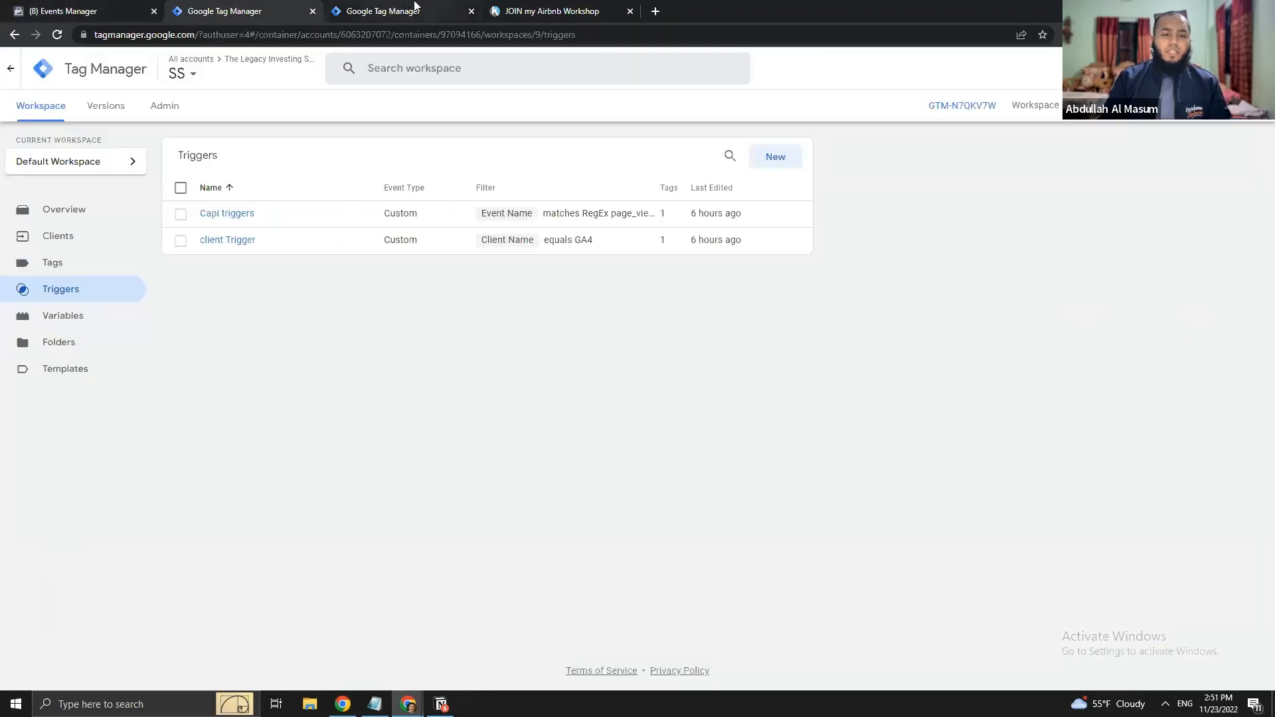
left_click(391, 8)
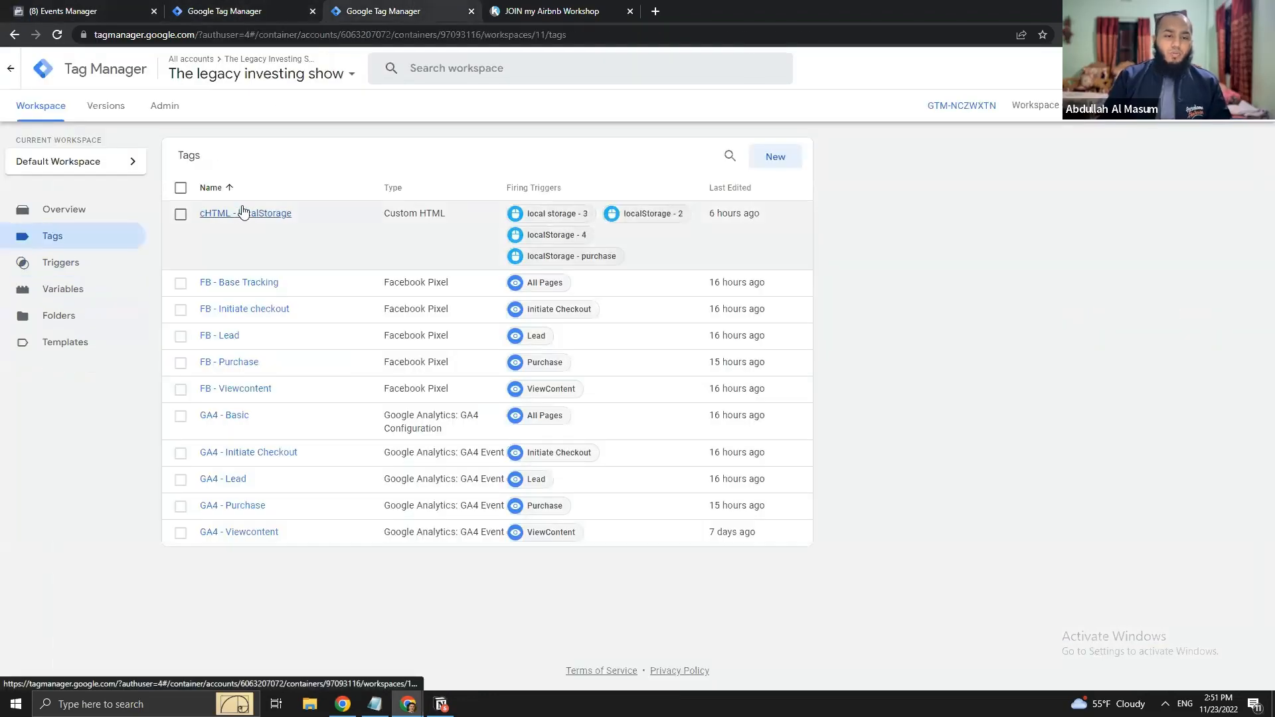
left_click(255, 338)
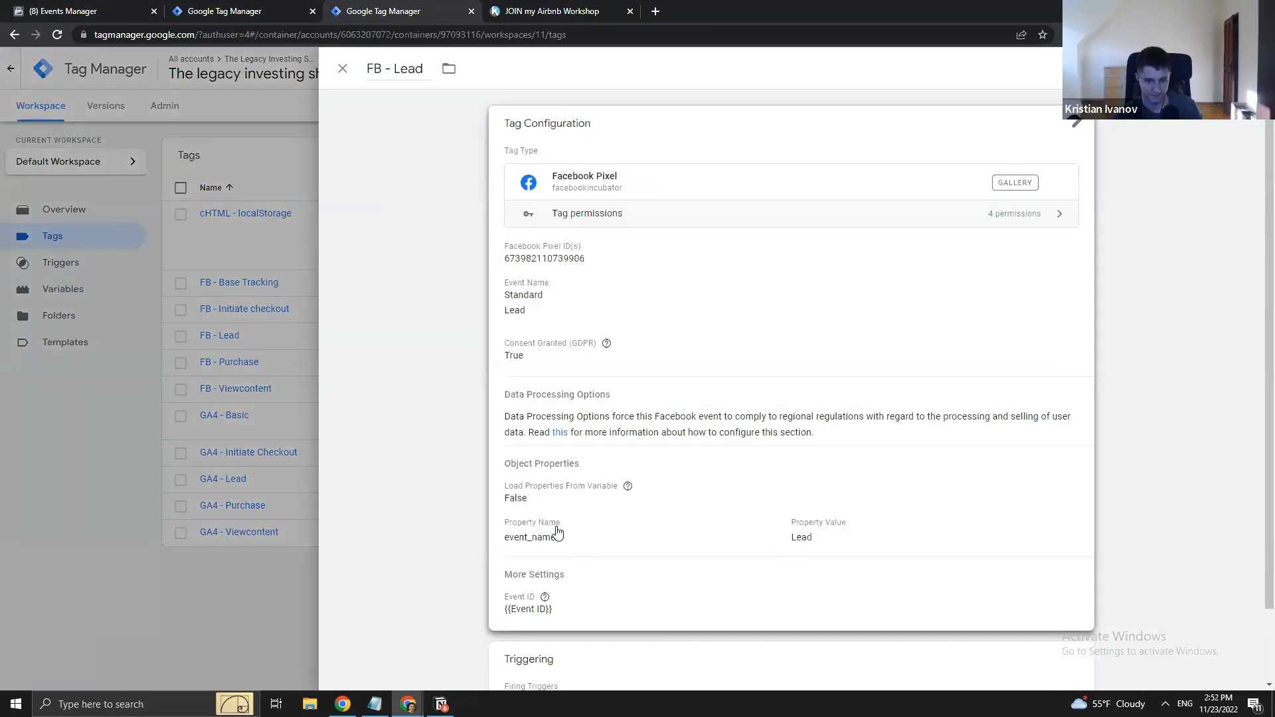
scroll(557, 531, "down", 1)
mouse_move(546, 538)
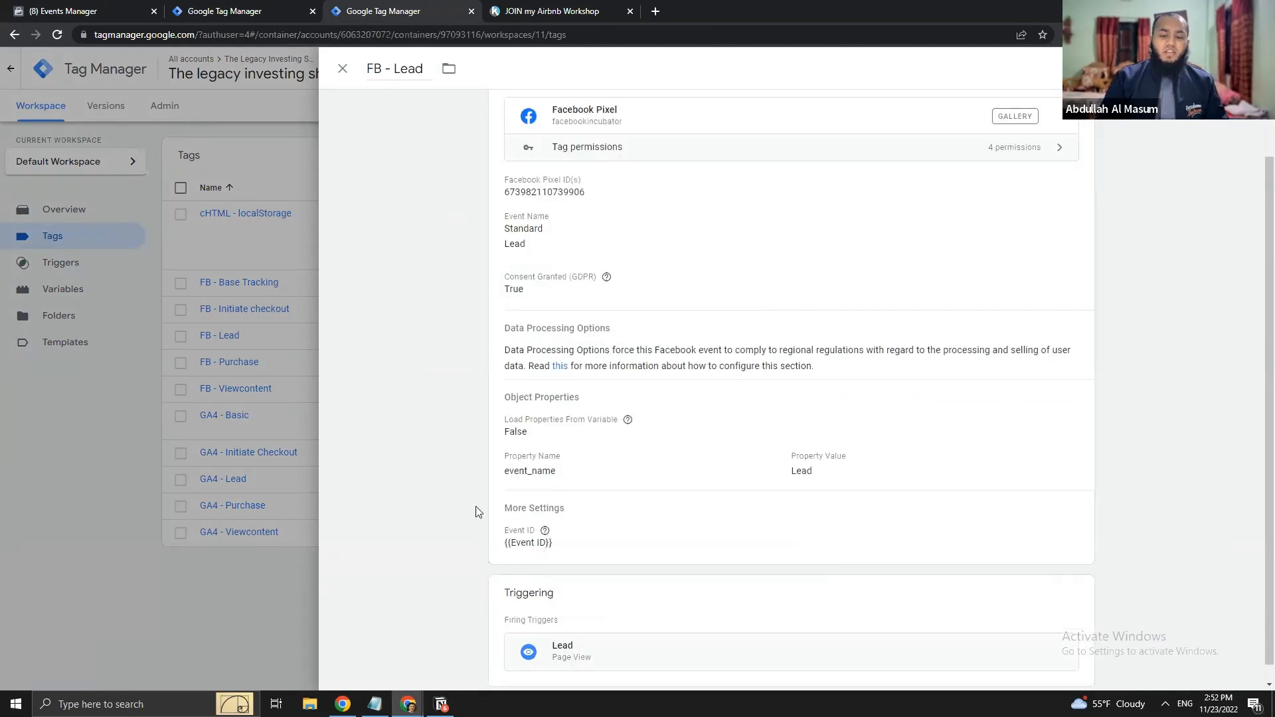
scroll(475, 508, "up", 1)
scroll(475, 500, "down", 1)
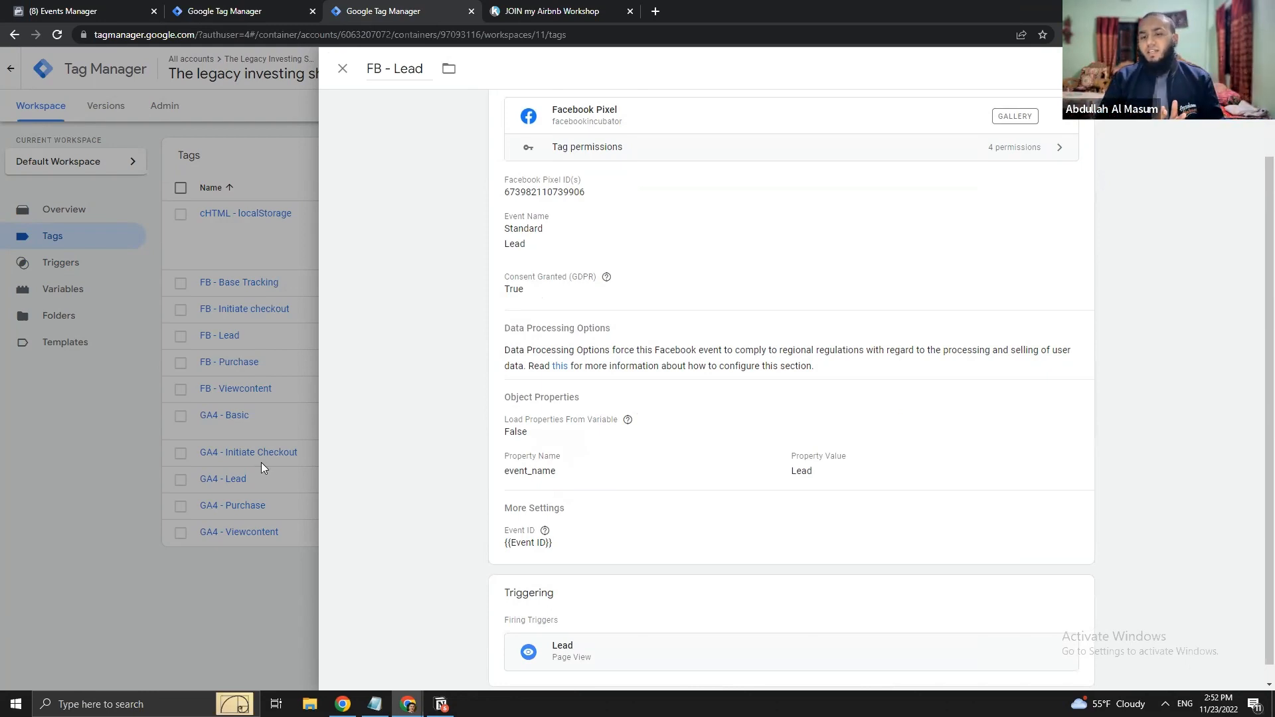
left_click(234, 510)
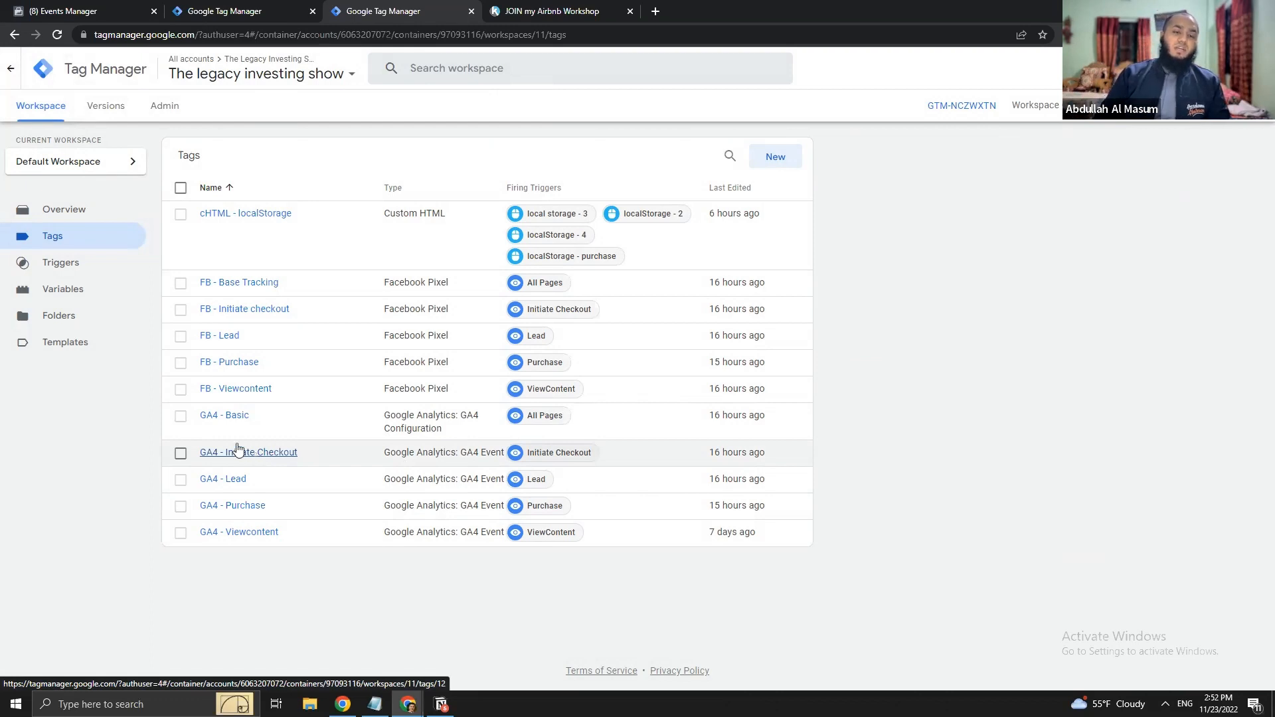
- Review the Facebook Conversions API Tag in the SS server container's Tags list
left_click(239, 8)
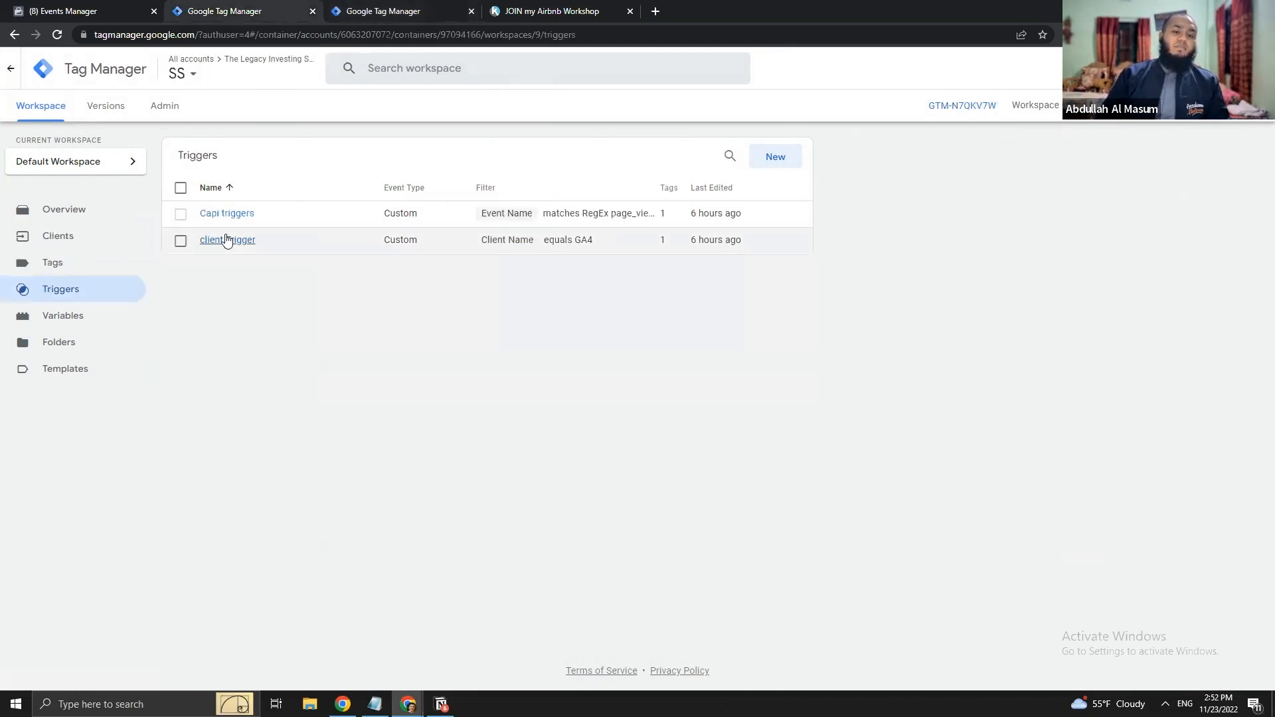
left_click(78, 267)
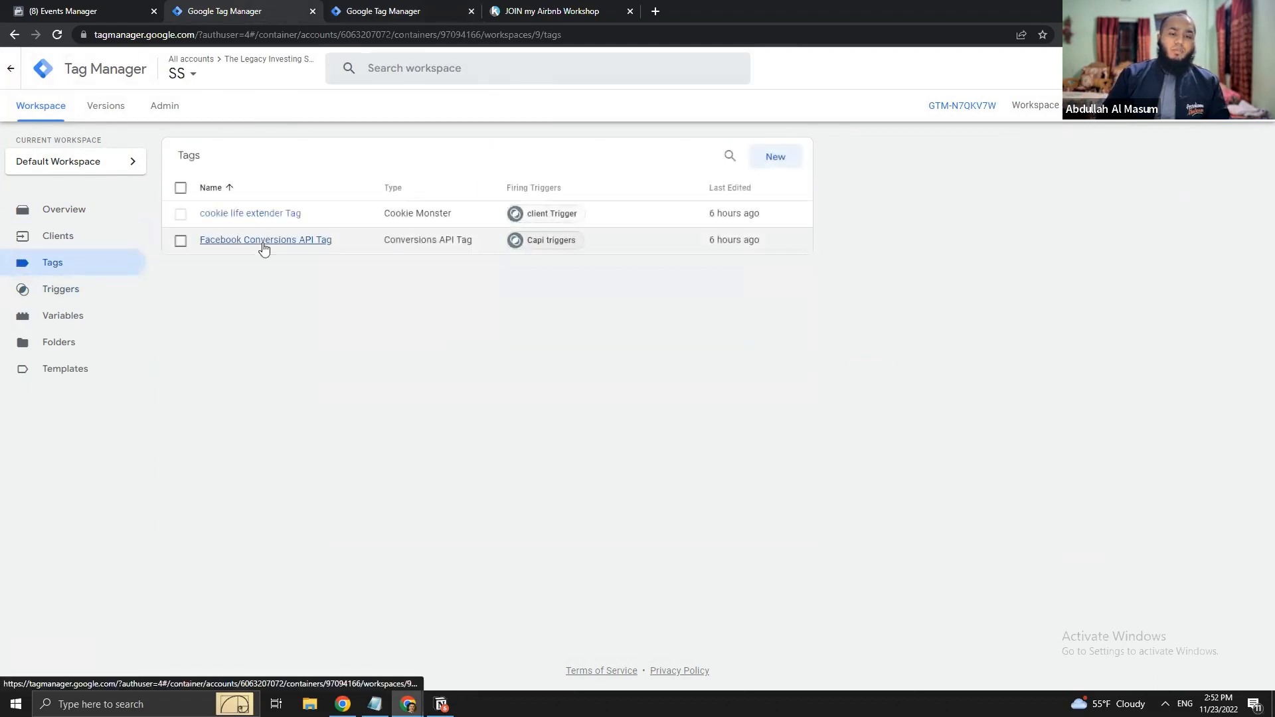
left_click(264, 242)
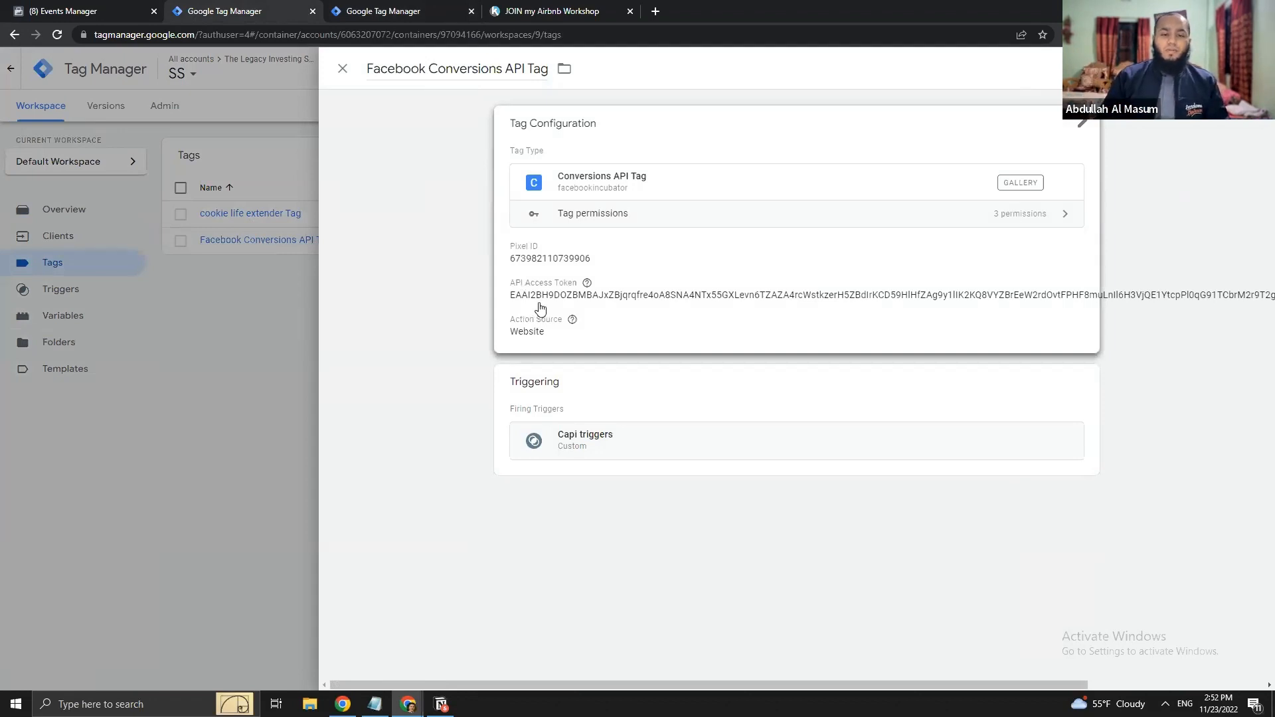
left_click(186, 323)
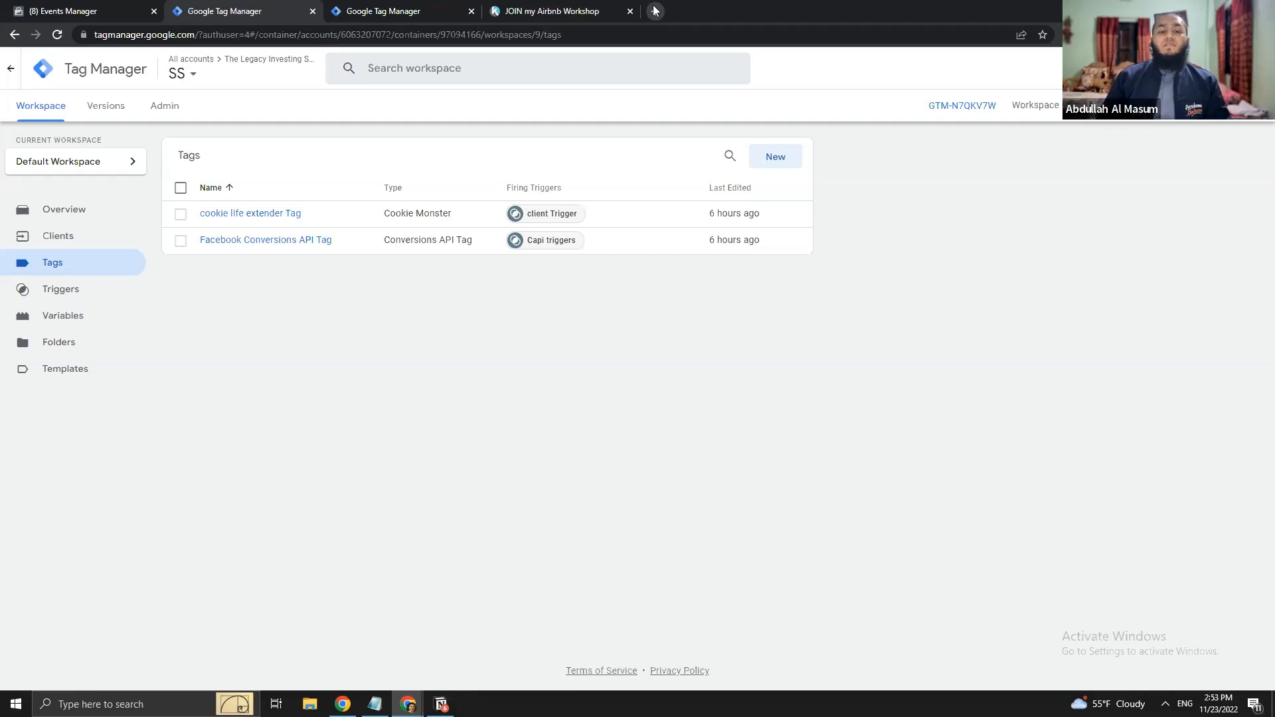
- Open and discard a new browser tab, then switch to Meta Events Manager
left_click(654, 15)
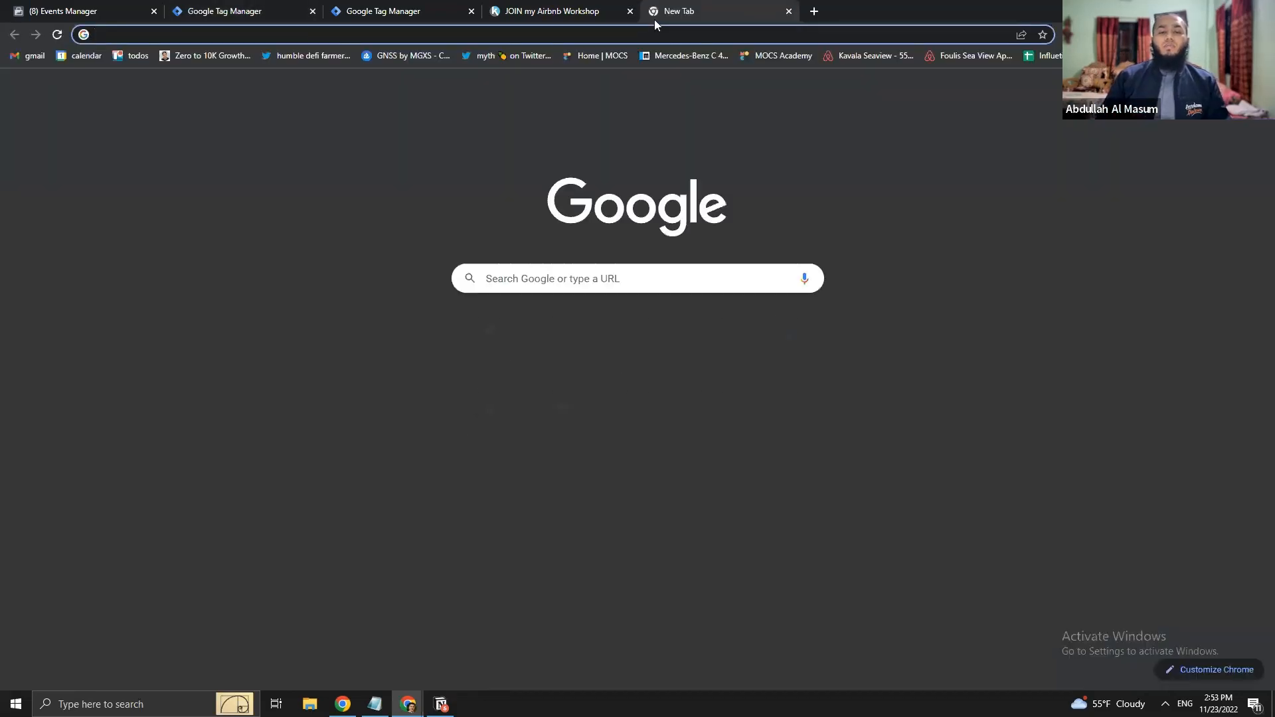
type("go")
key("ctrl+a")
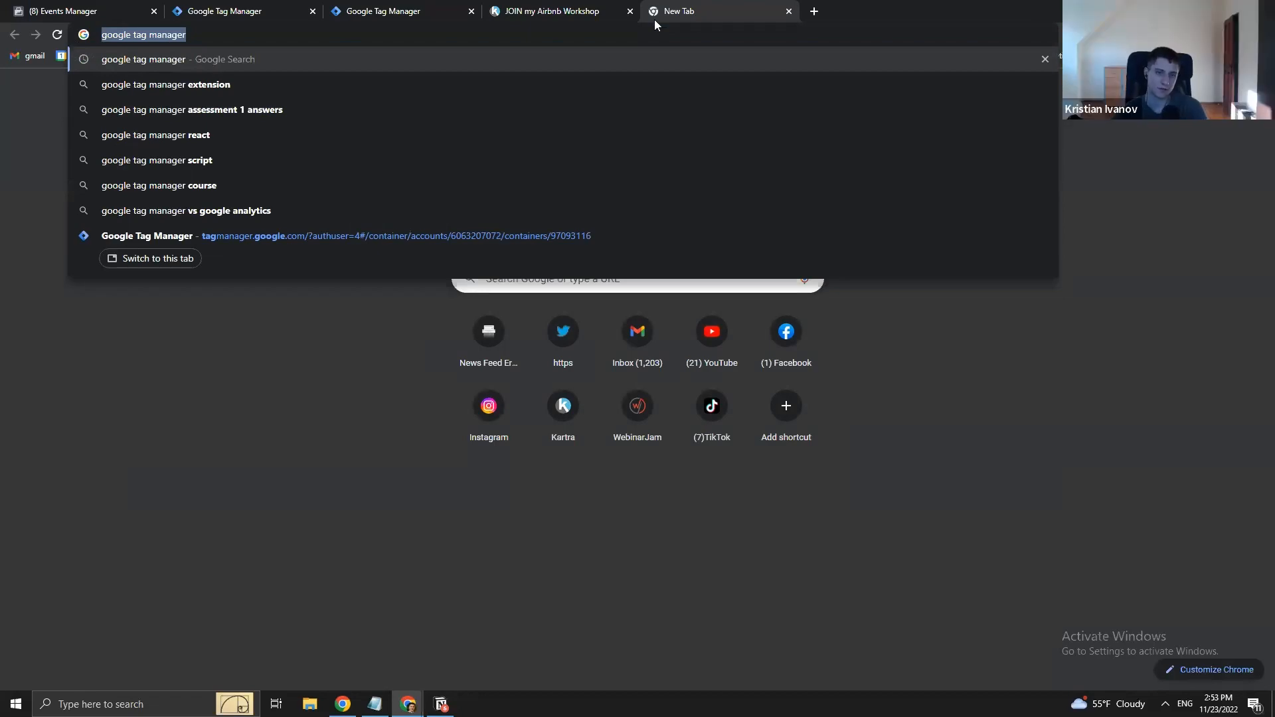
key("ctrl+w")
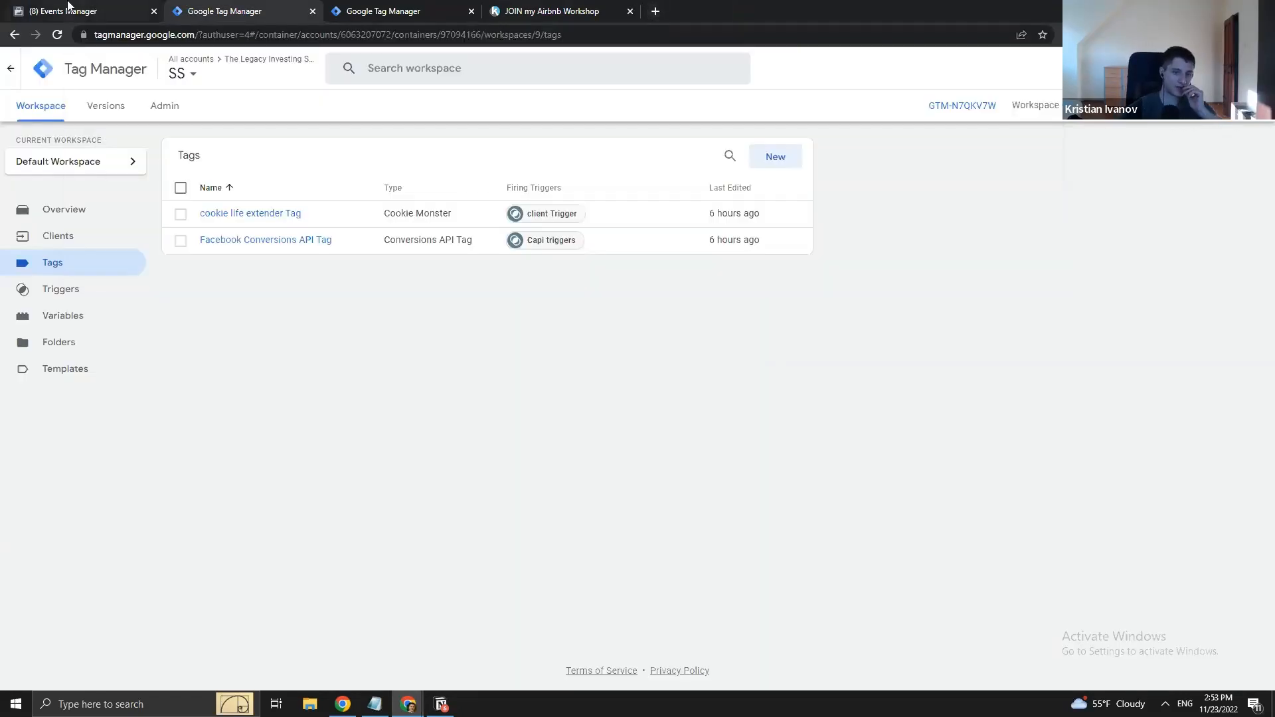
left_click(68, 7)
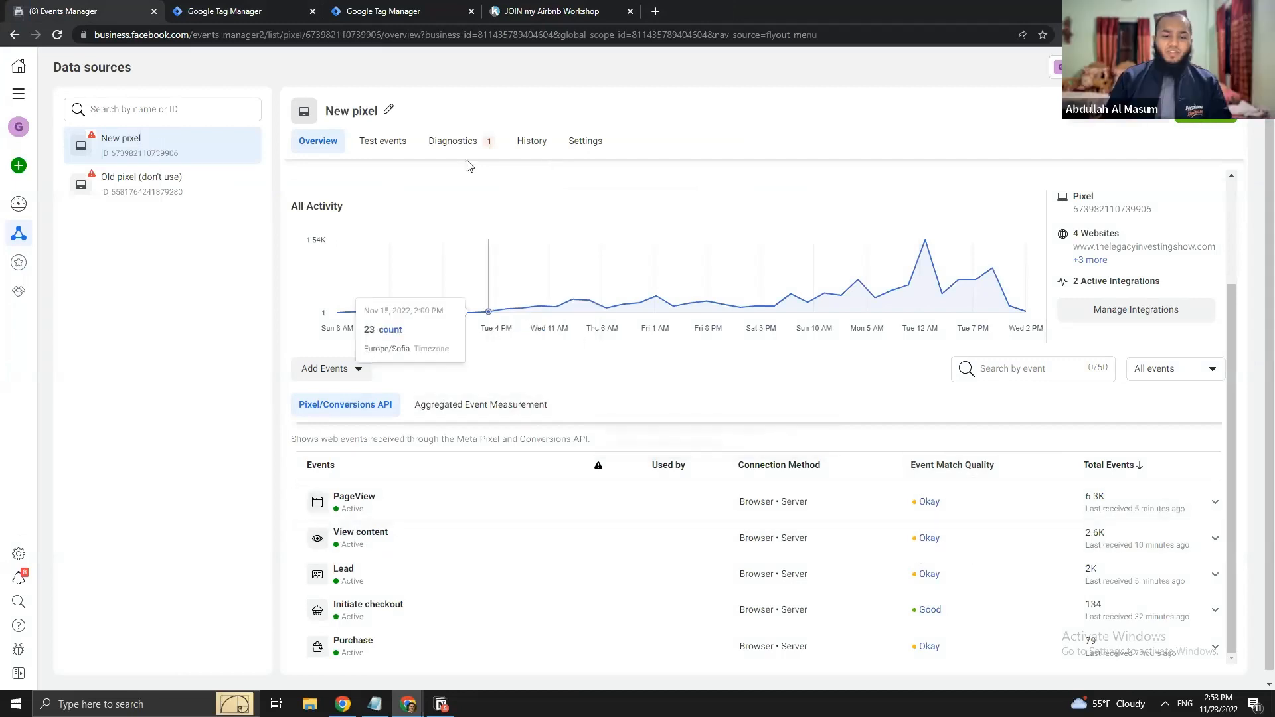
- Filter Test events to Server, copy test event code TEST50882, and return to the server tags
left_click(383, 140)
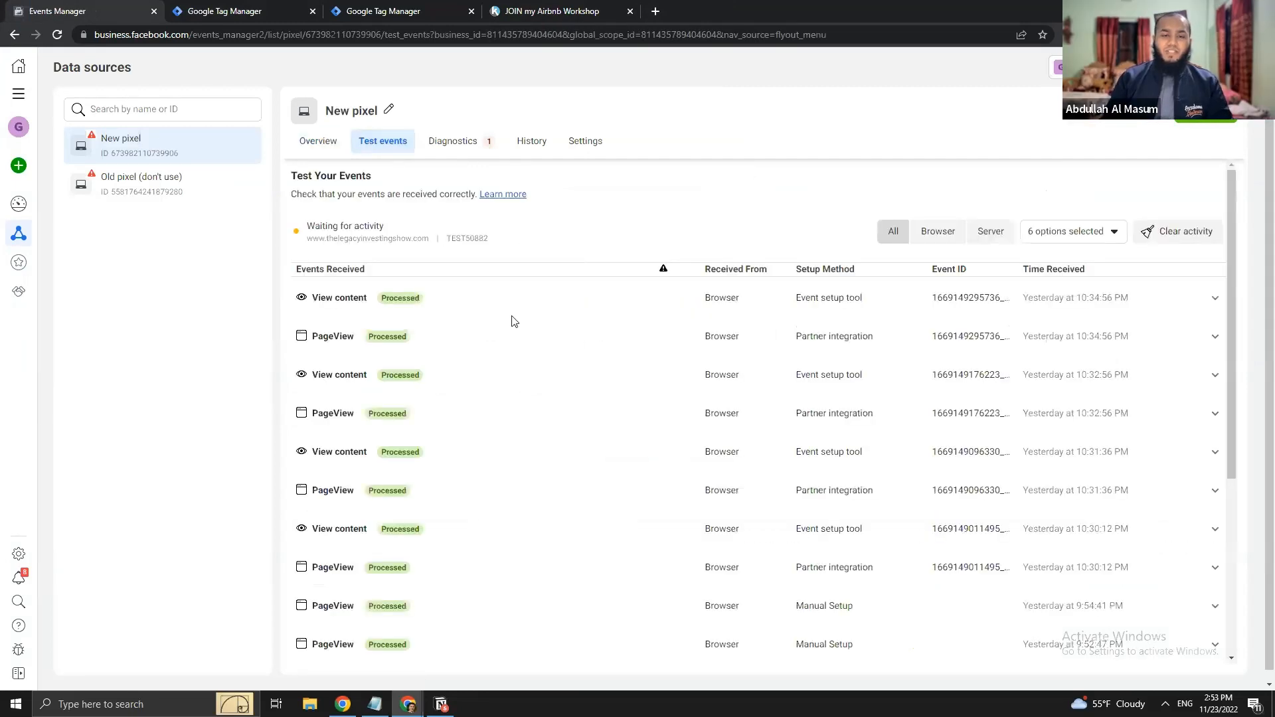
scroll(806, 332, "down", 3)
scroll(863, 319, "up", 3)
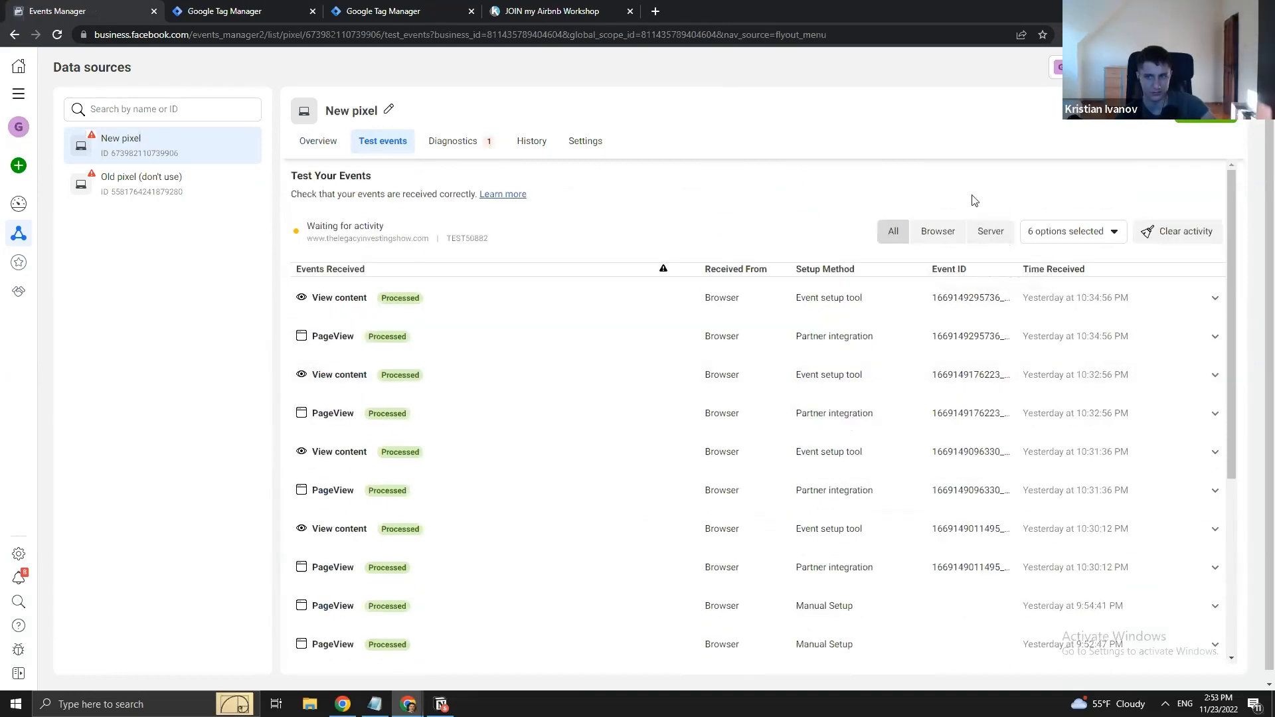
scroll(774, 343, "down", 5)
scroll(651, 592, "up", 5)
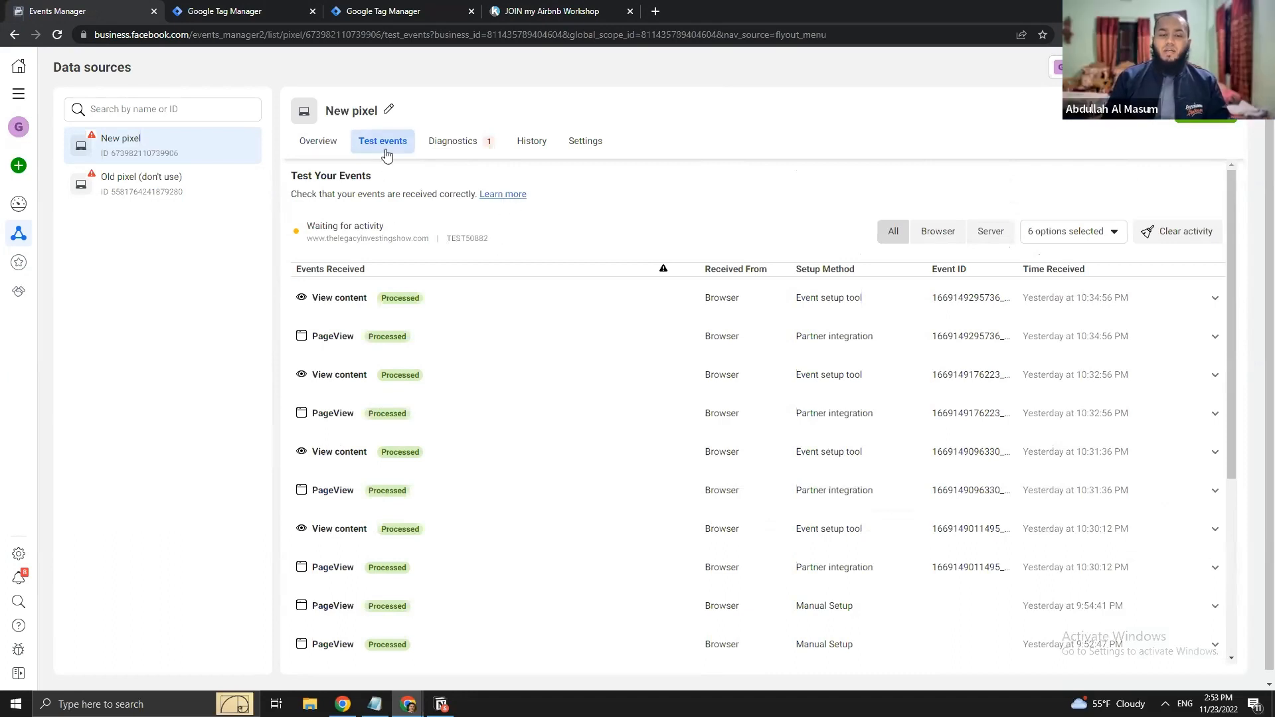
left_click(988, 231)
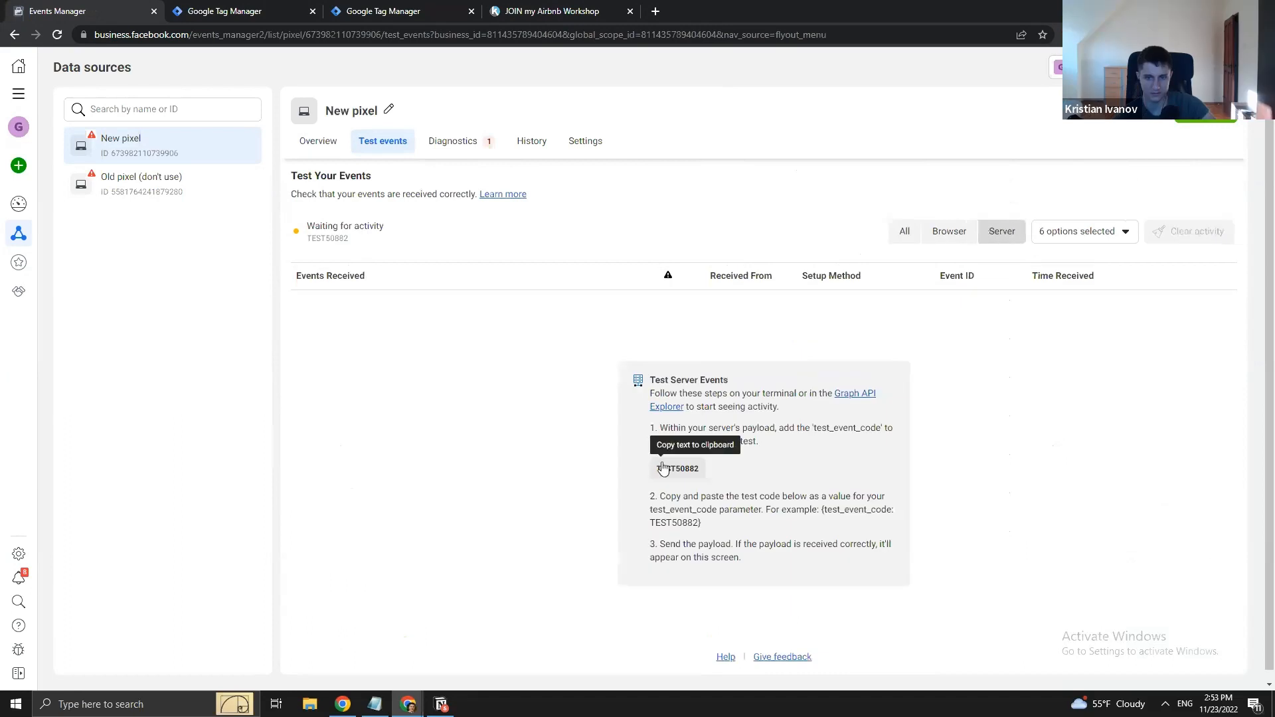
left_click(668, 470)
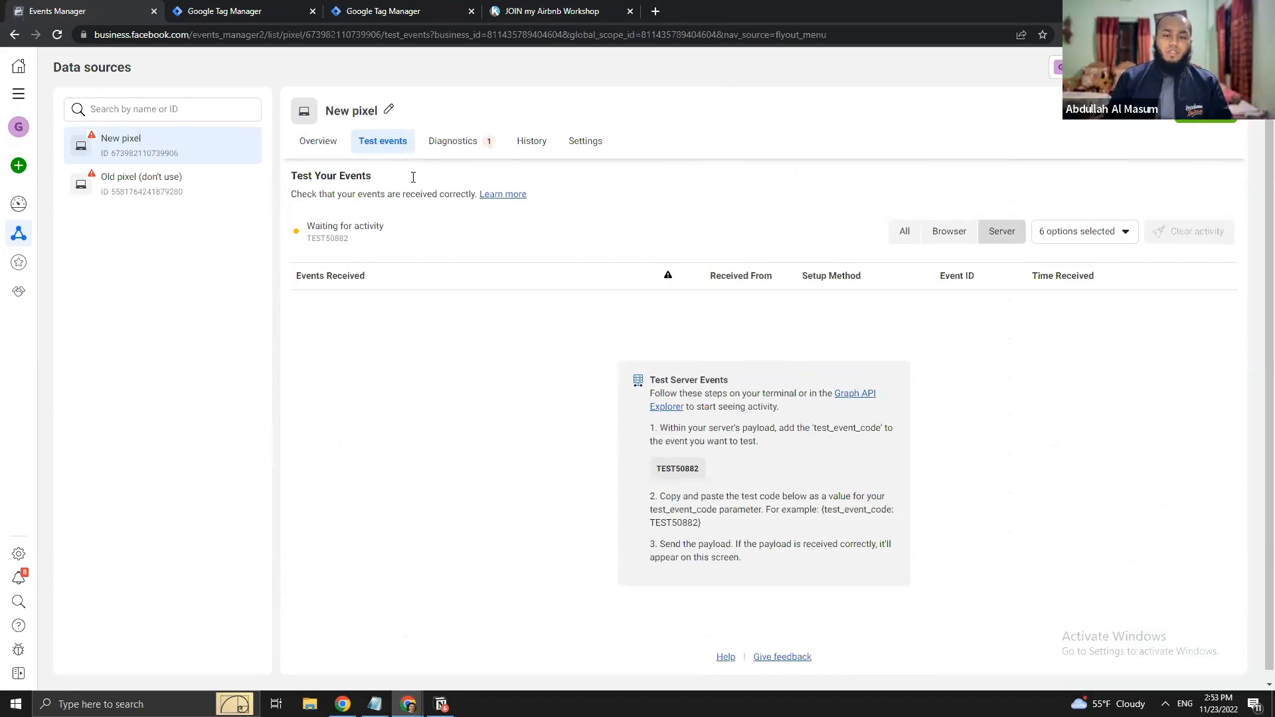
left_click(225, 11)
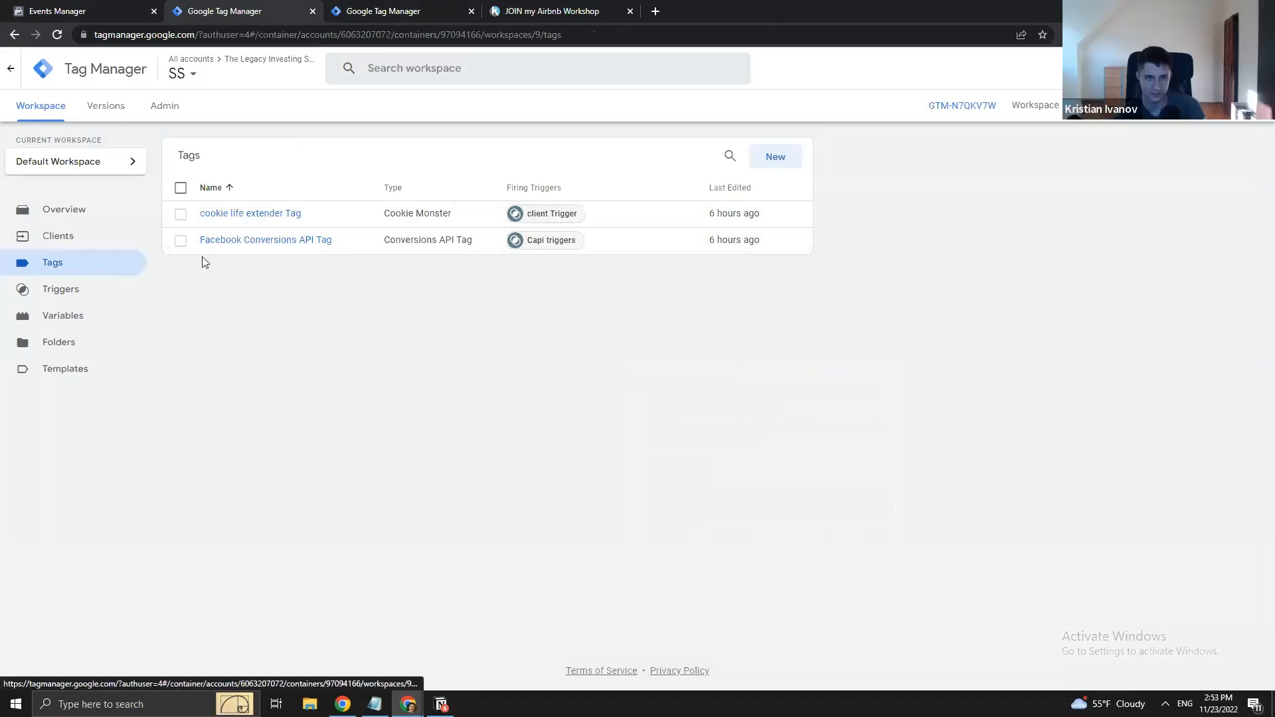
- Paste test event code TEST50882 into the Facebook Conversions API Tag and save it
left_click(282, 247)
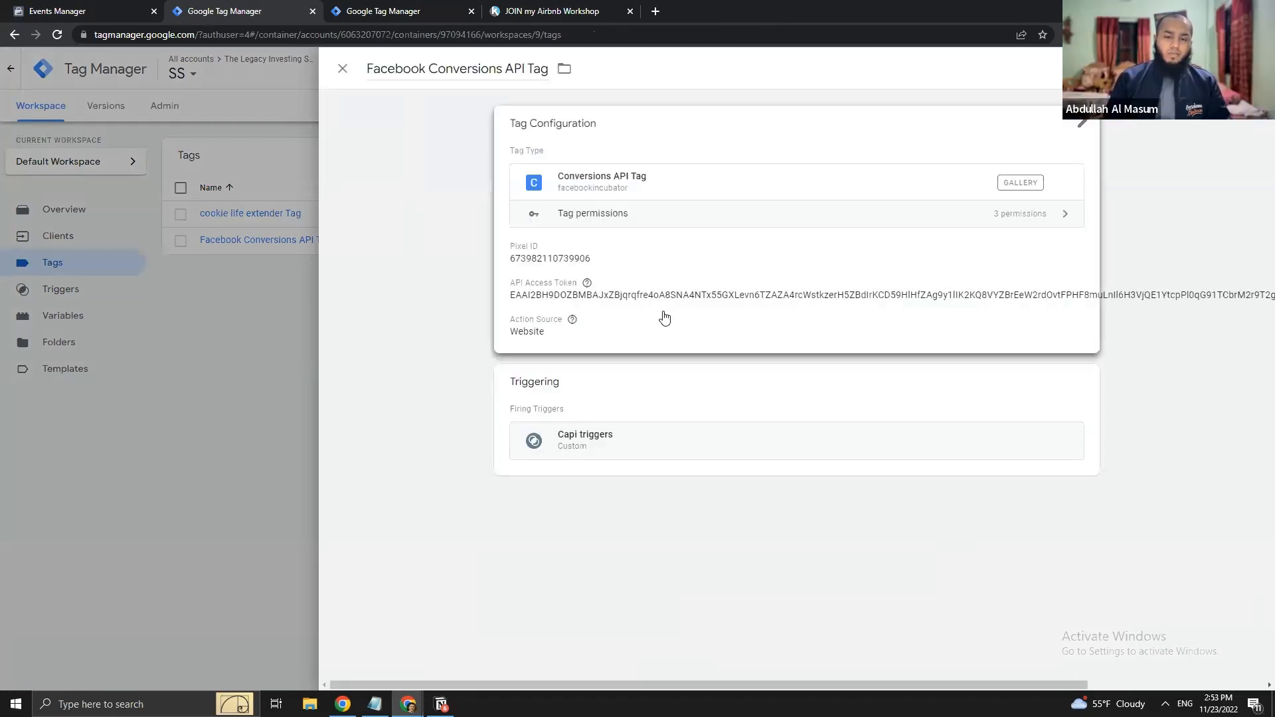
left_click(667, 317)
left_click(594, 380)
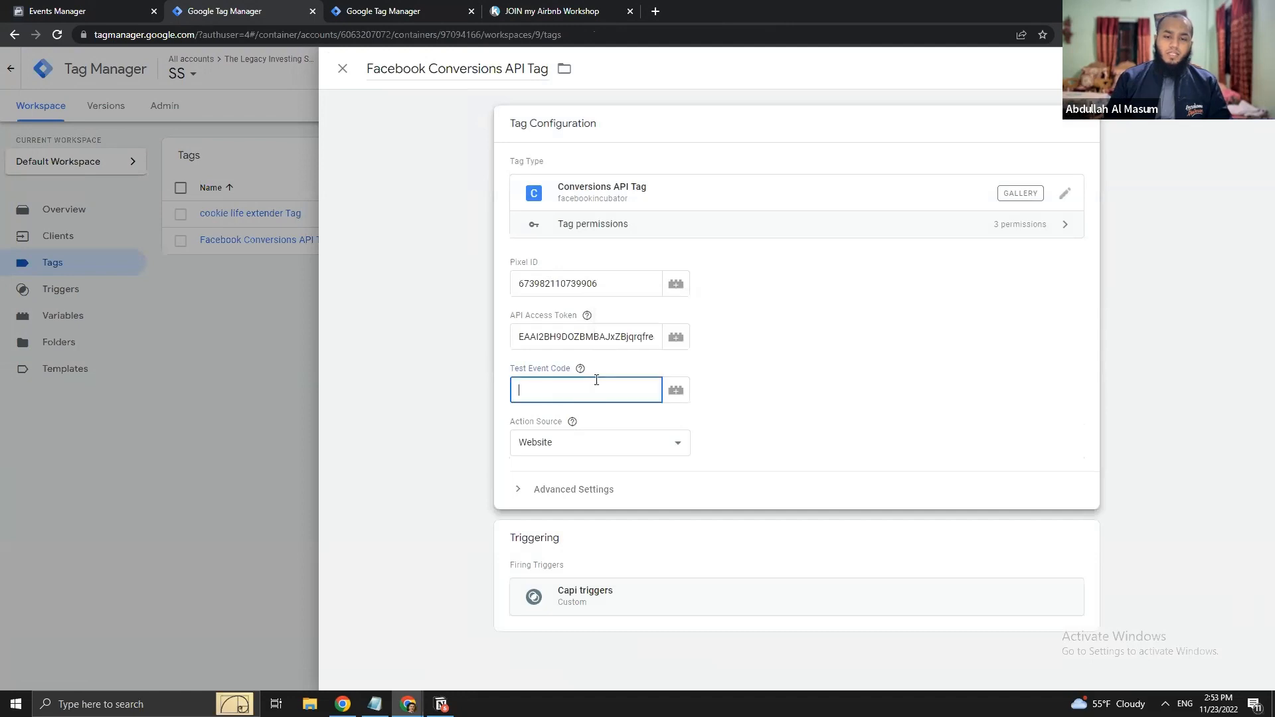
key("ctrl+v")
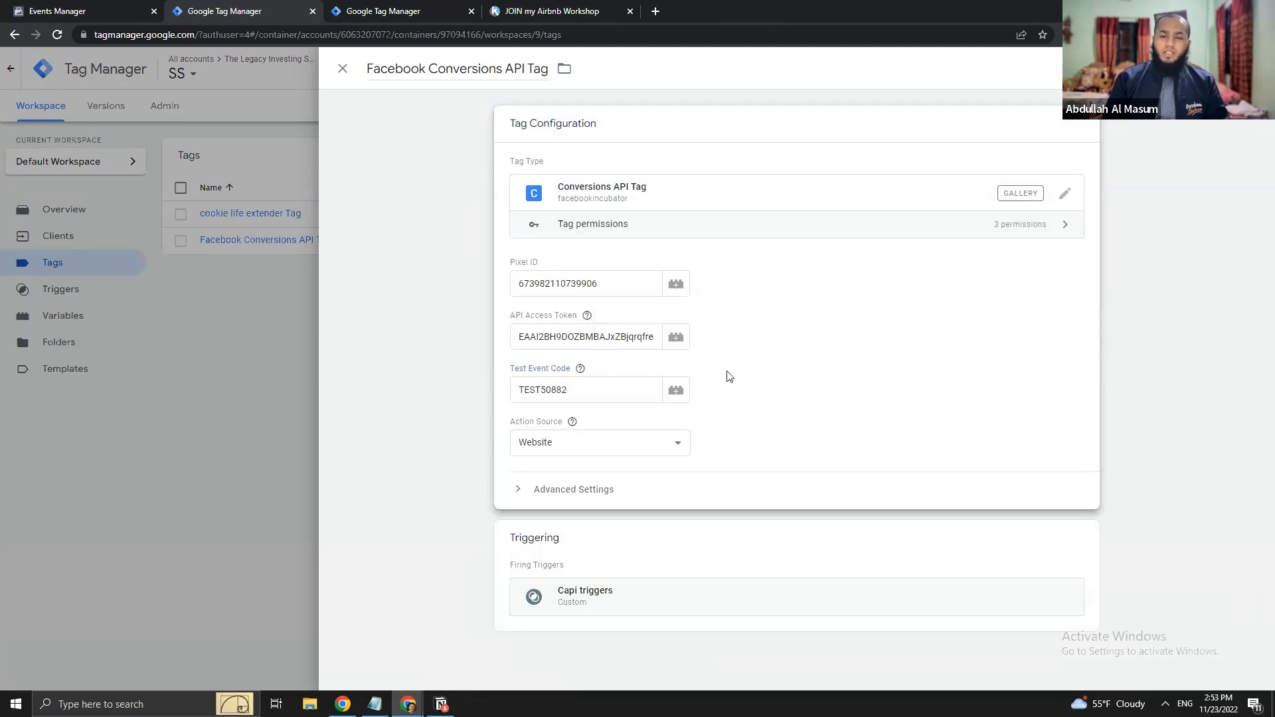
left_click(1215, 68)
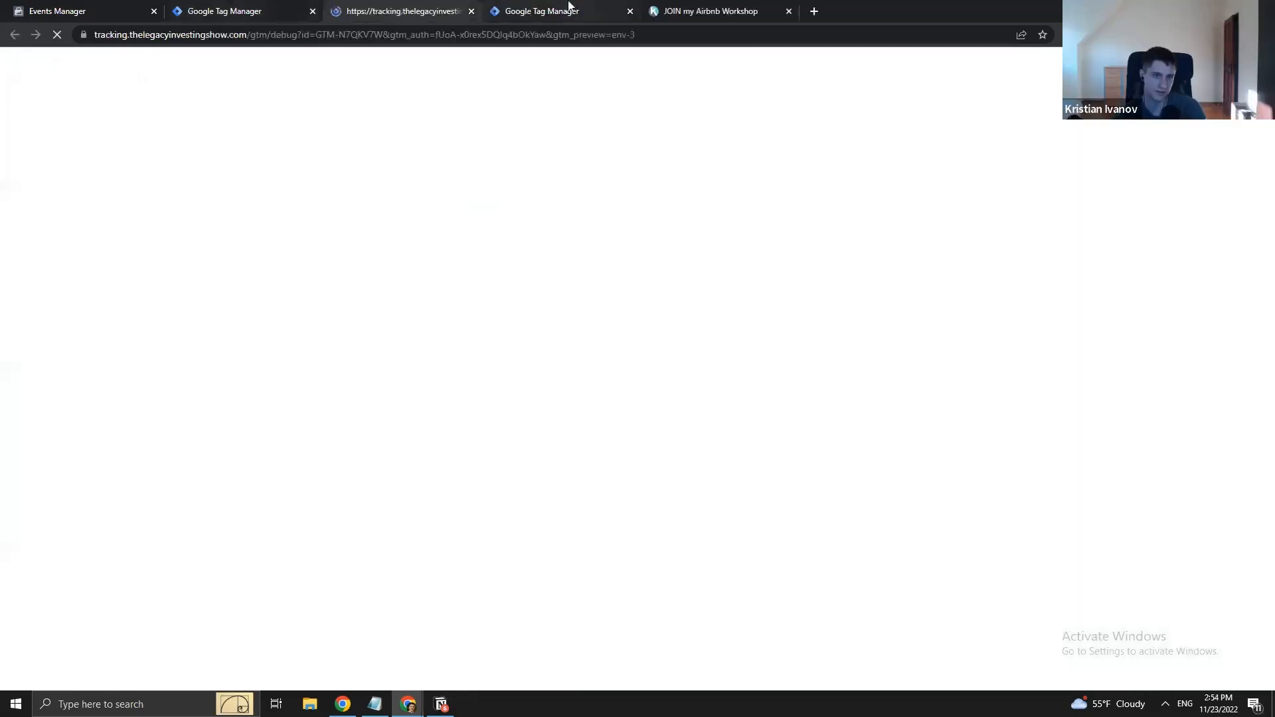
left_click(568, 6)
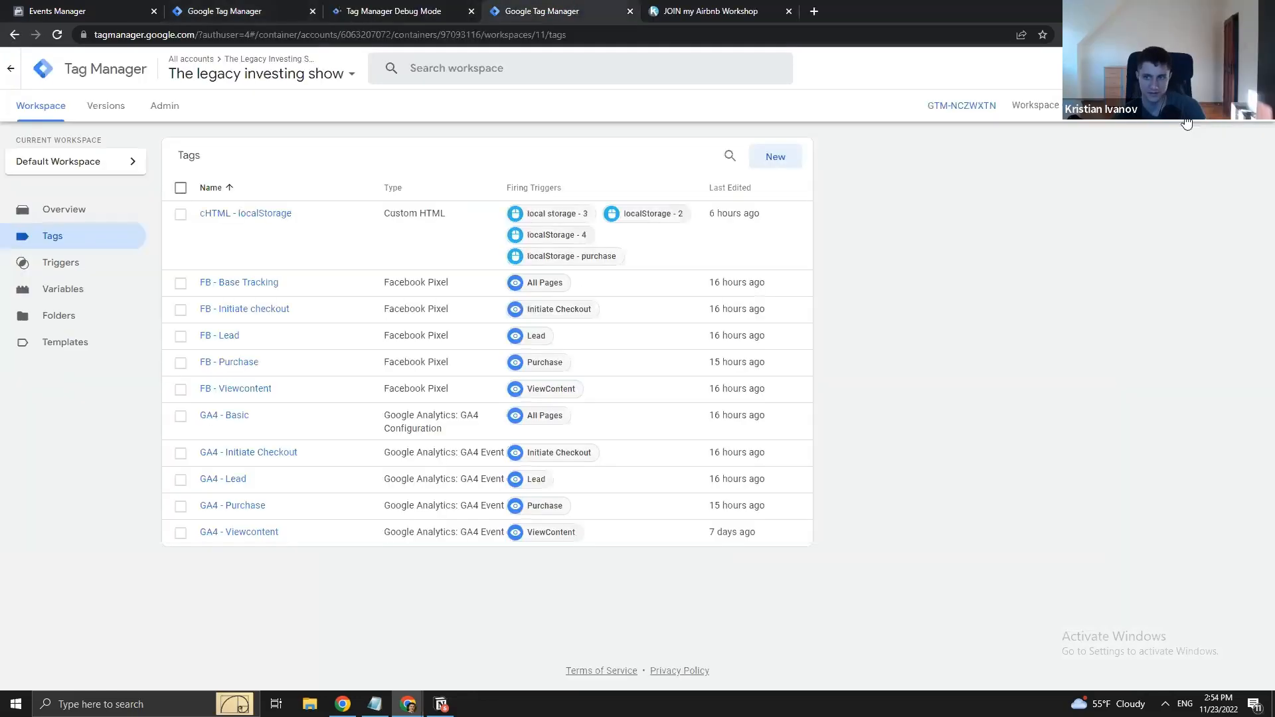
- Start preview of the web container and bring up the Tag Assistant connection page
left_click(1182, 107)
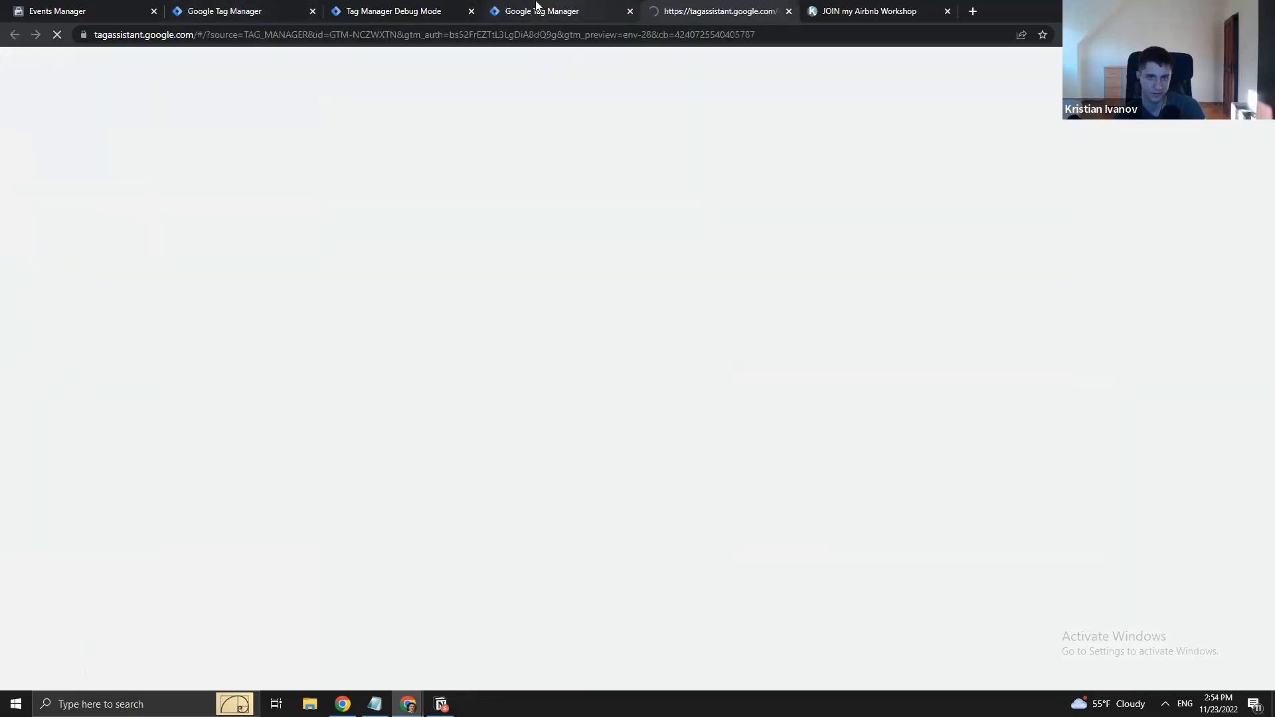
left_click(564, 8)
left_click(730, 10)
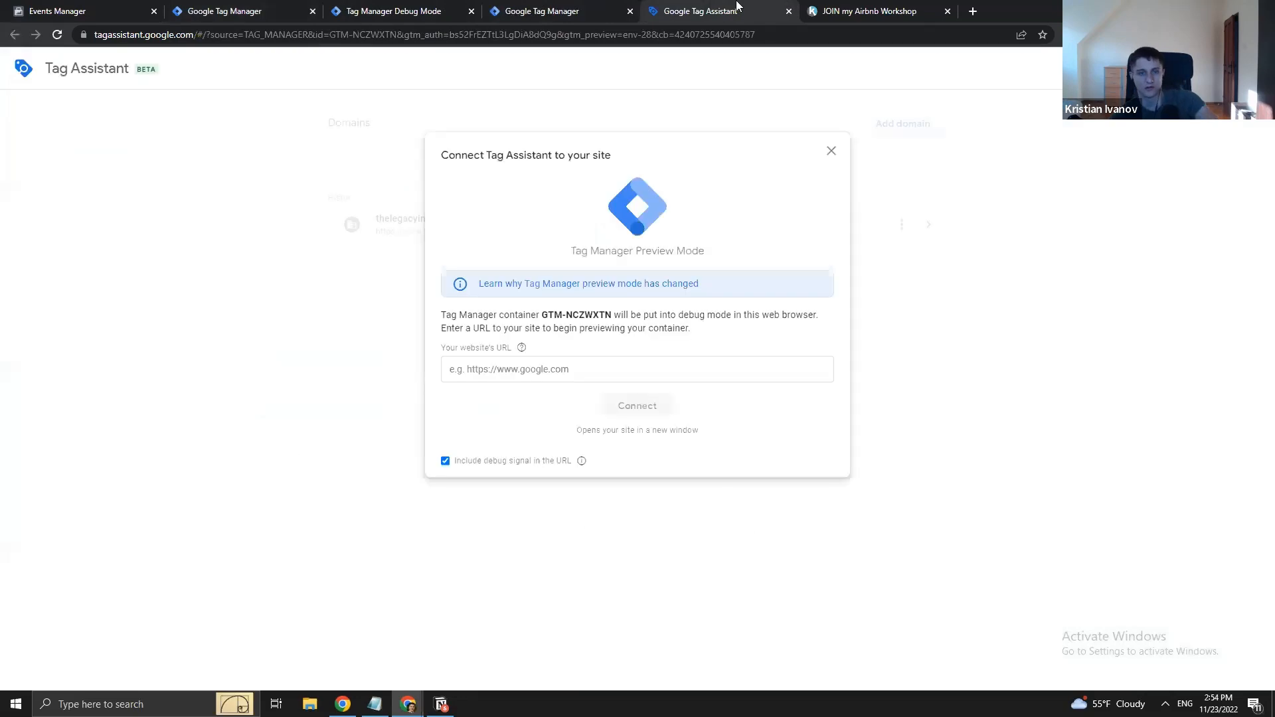
left_click(415, 9)
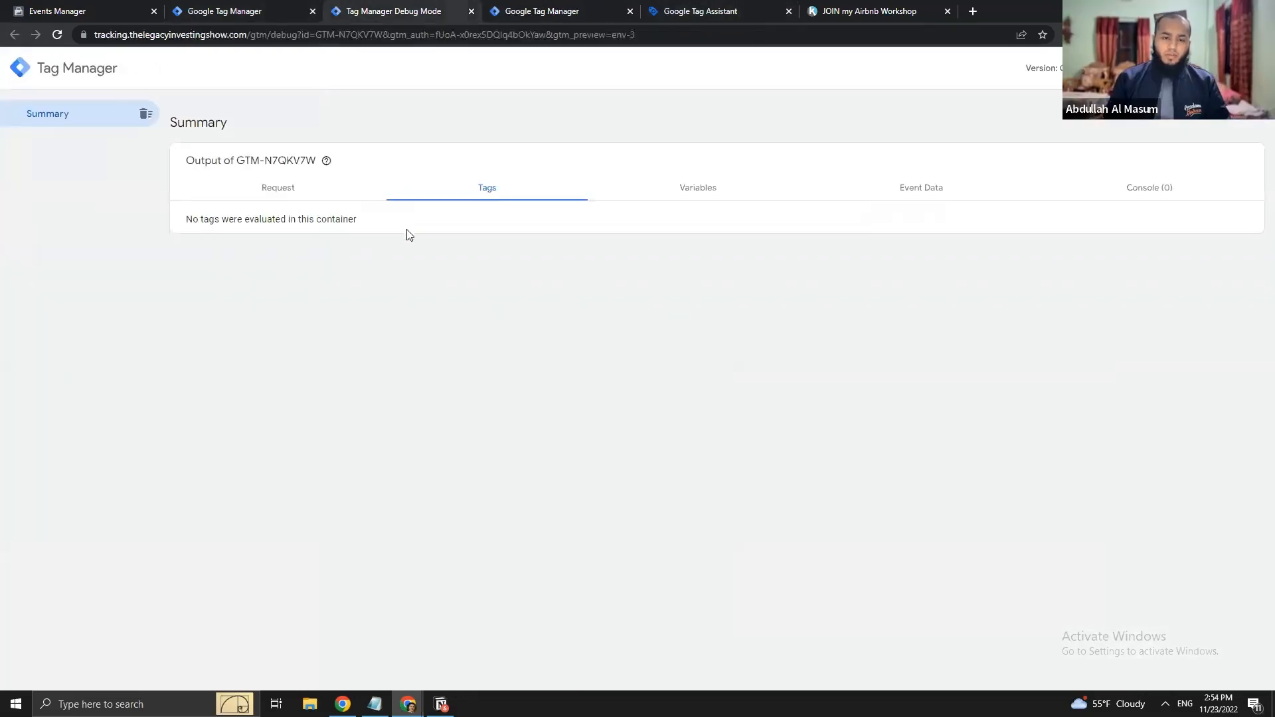
left_click(712, 5)
- Connect Tag Assistant to the crashcourse page, replacing liveclass in the site URL
left_click(638, 369)
left_click(670, 399)
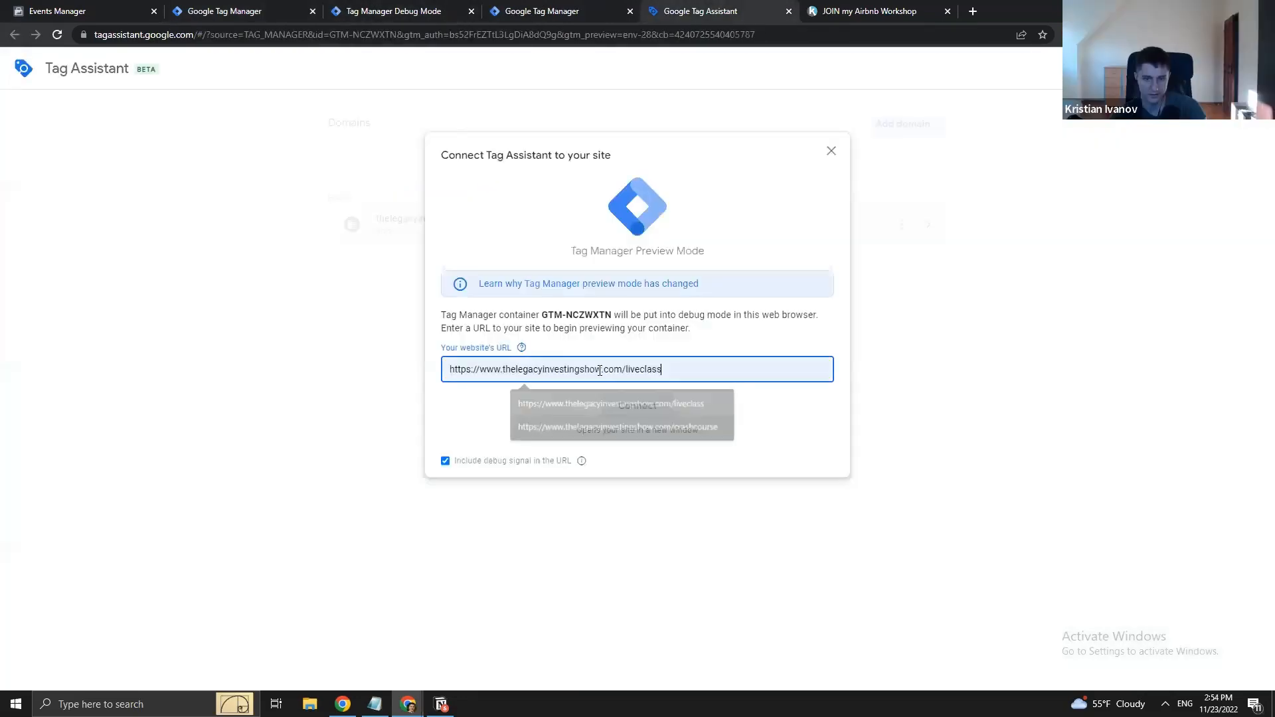
double_click(638, 365)
type("crashcourse")
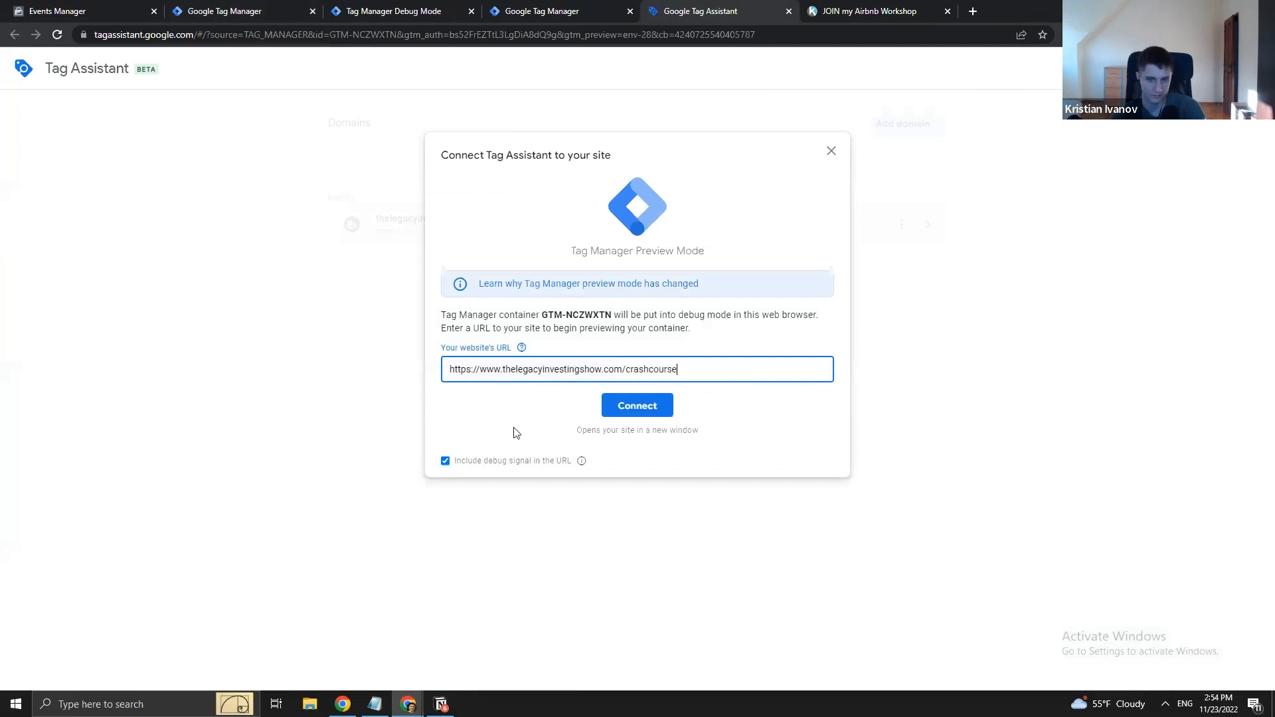
left_click(656, 405)
left_click(641, 405)
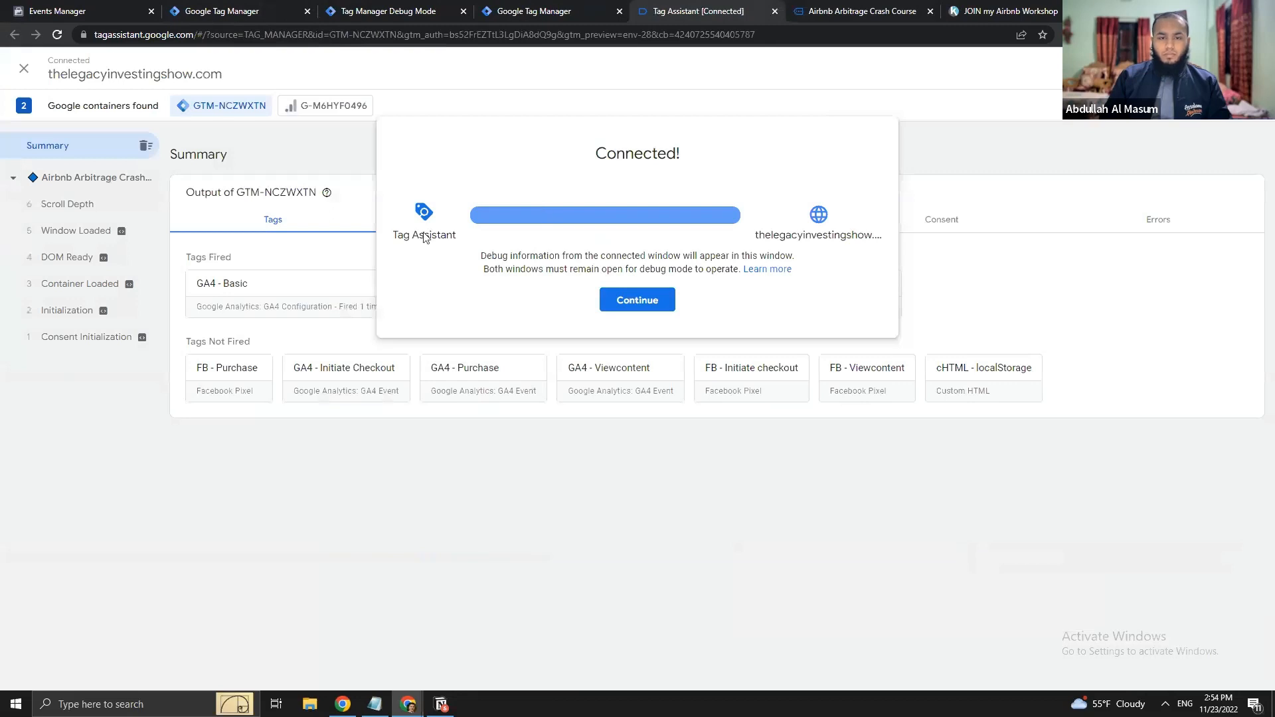
left_click(638, 300)
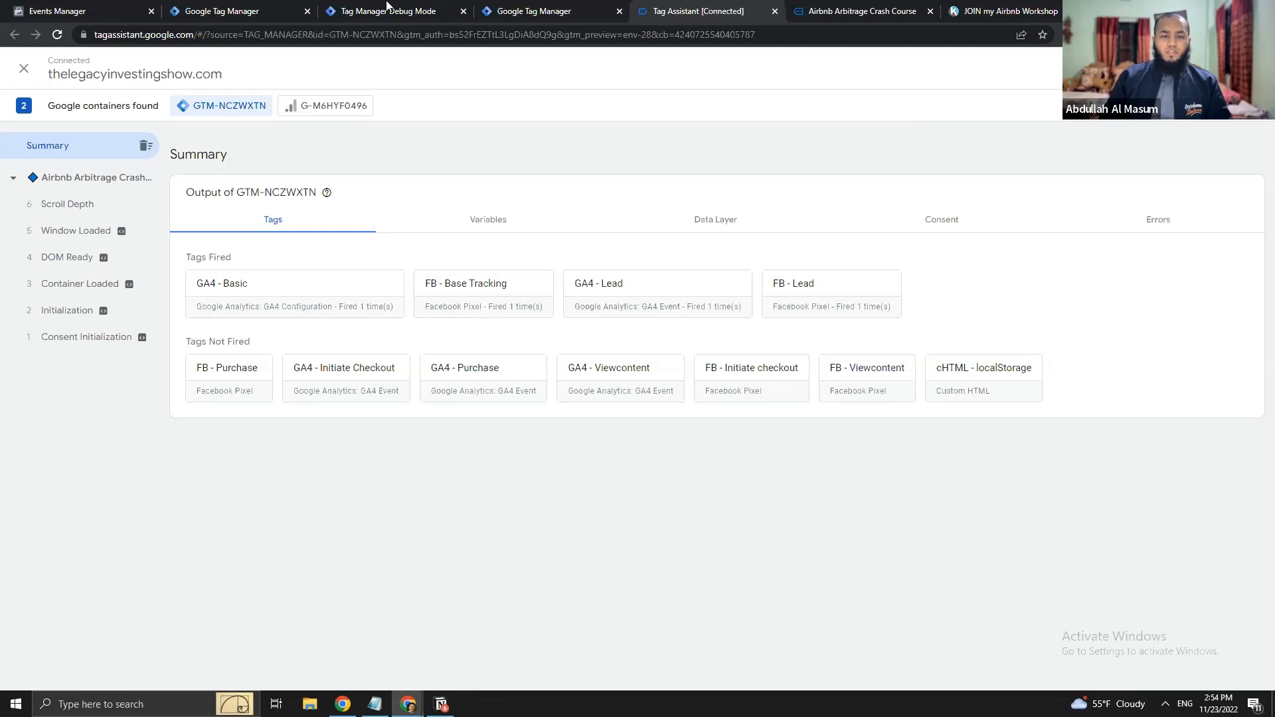
- In server debug, confirm generate_lead fired the Conversions API tag, then view Meta's test events
left_click(431, 10)
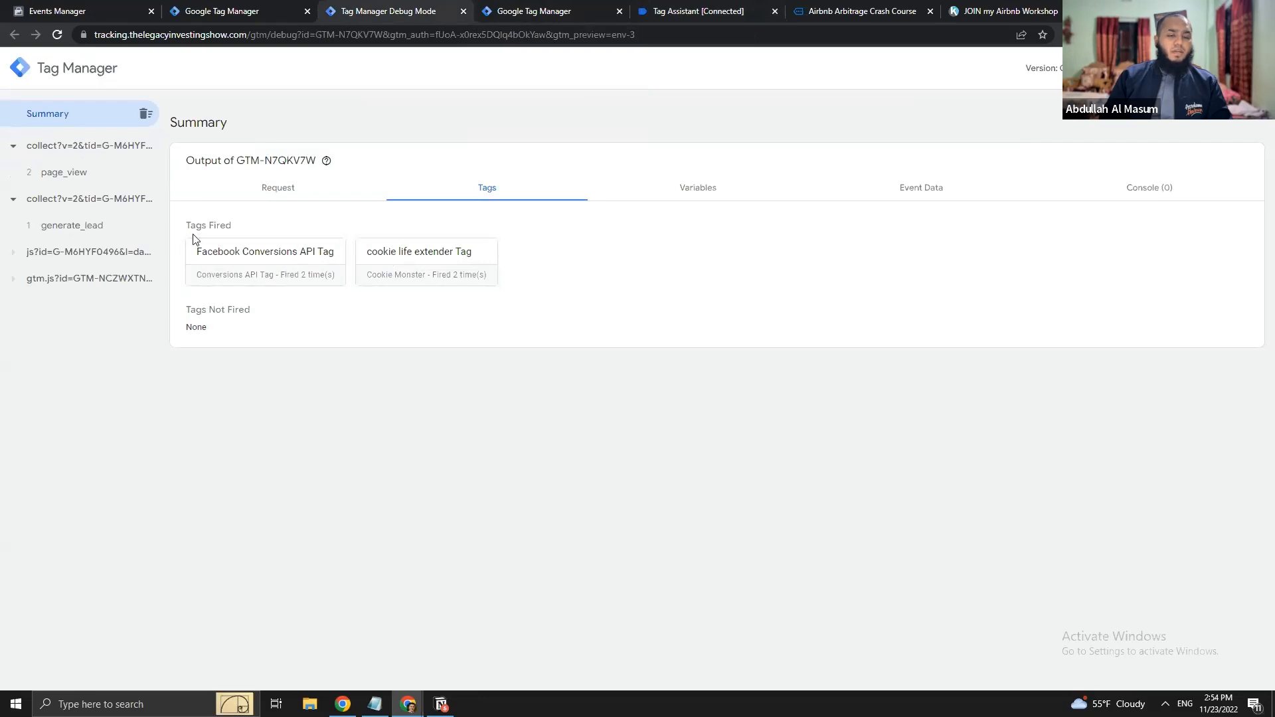
left_click(56, 226)
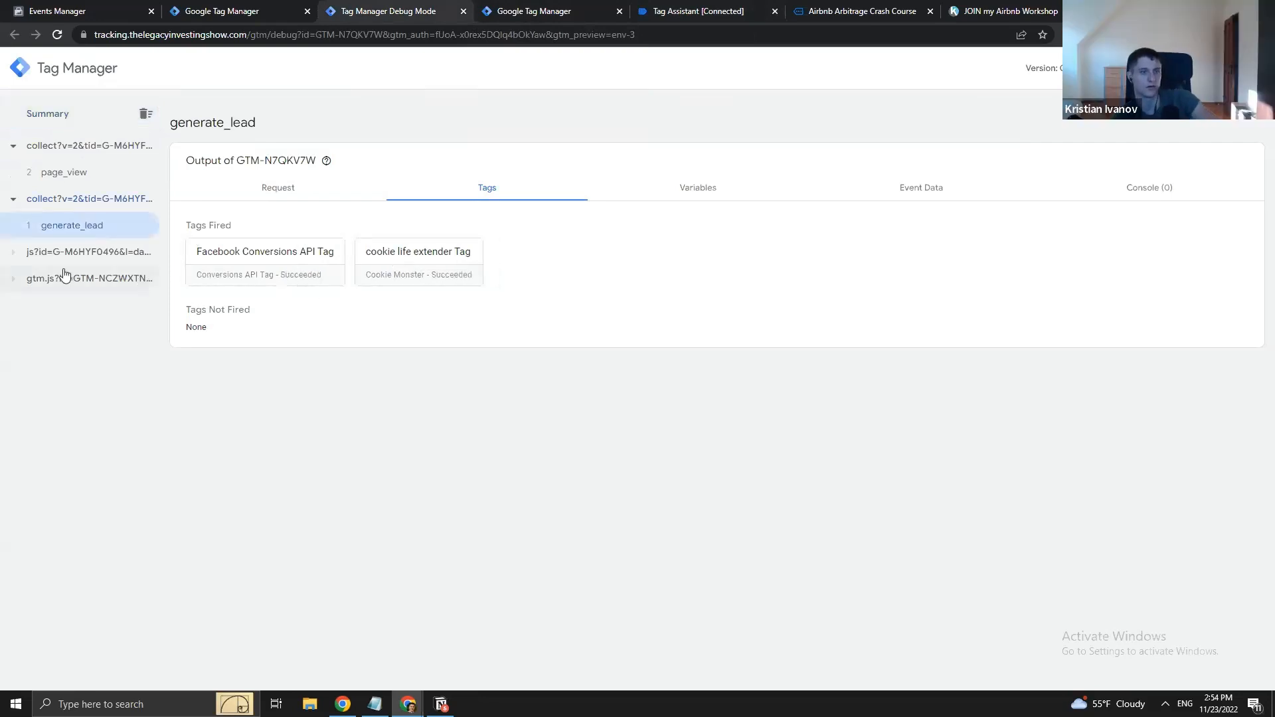
left_click(69, 176)
left_click(67, 223)
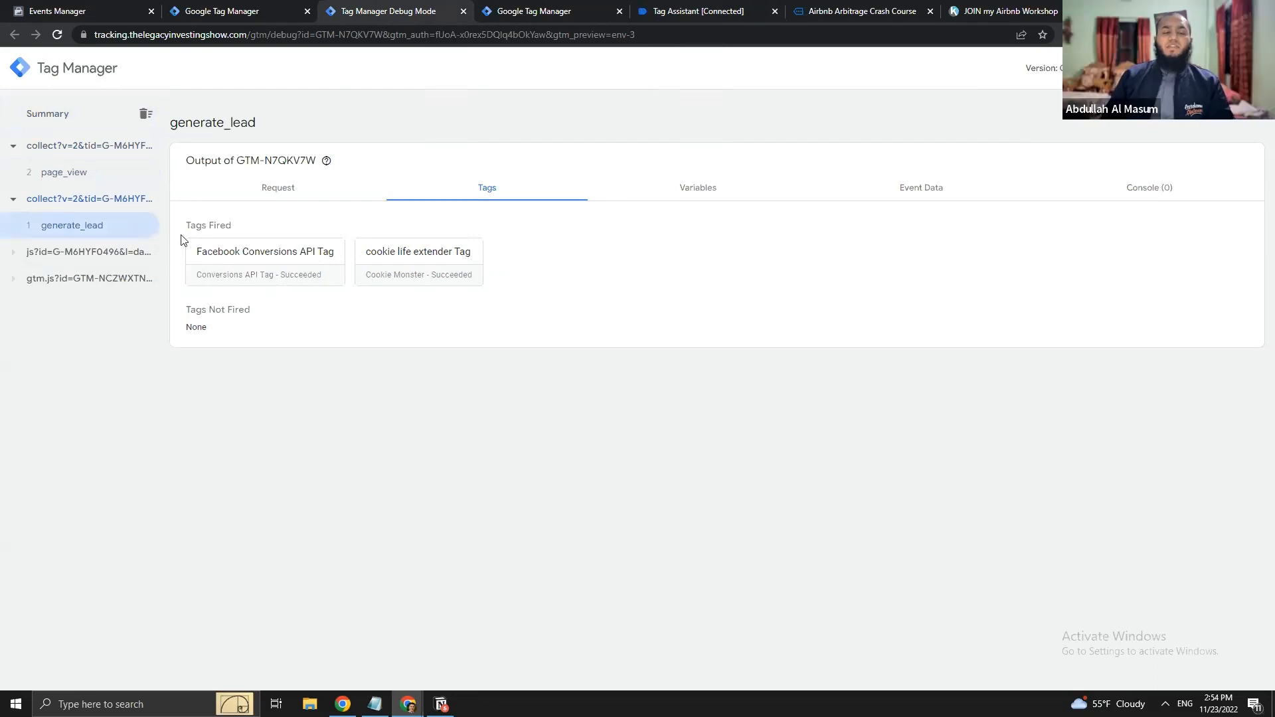
left_click(102, 5)
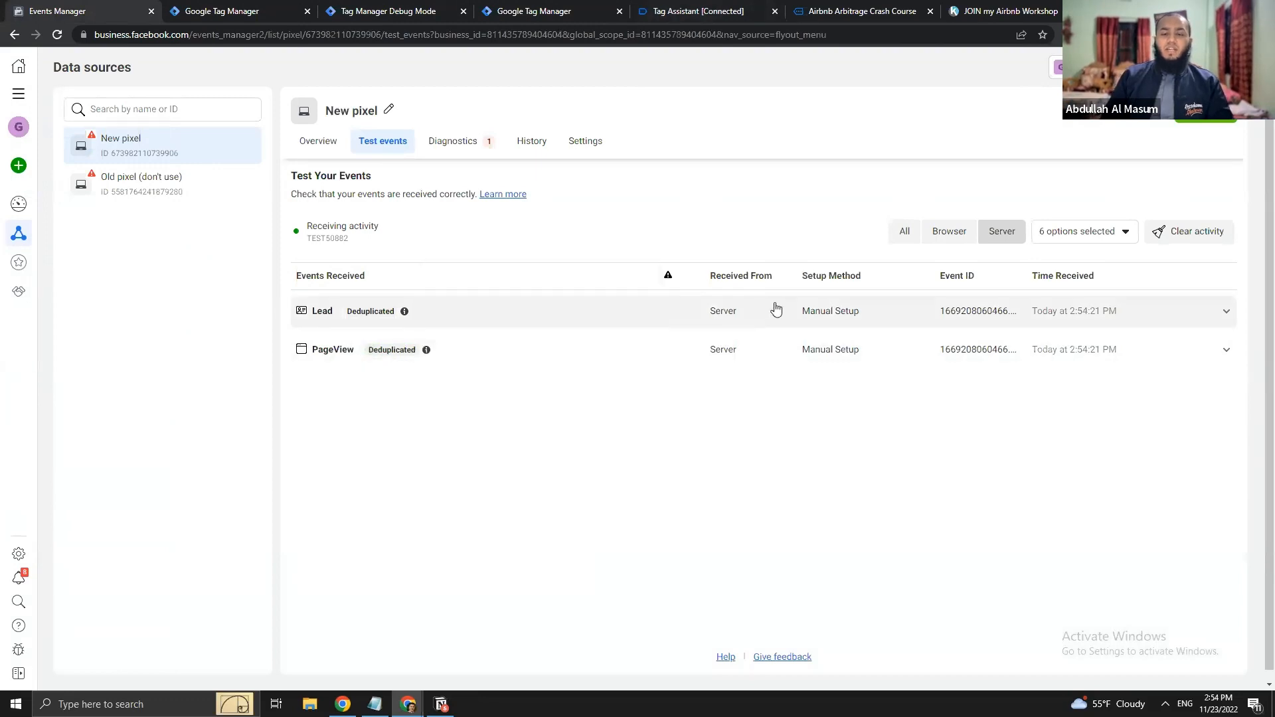
- Show test events from all sources and expand the browser and deduplicated server Lead details
left_click(904, 232)
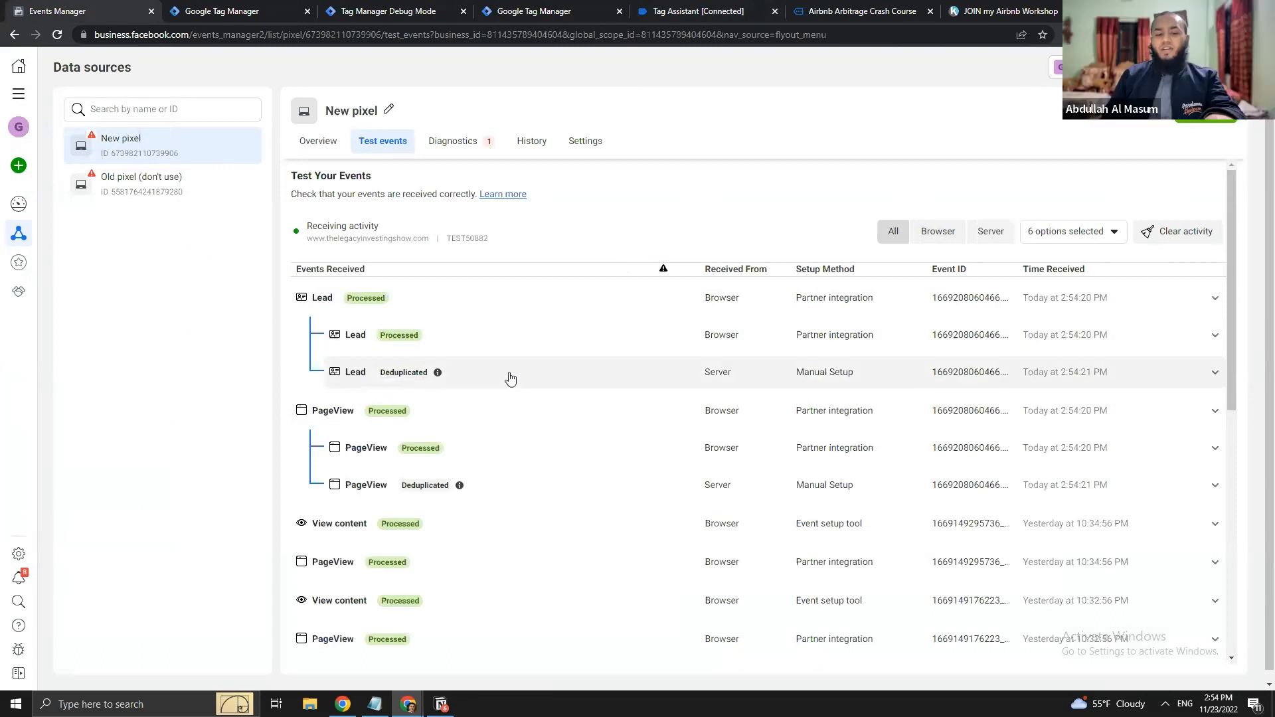
left_click(451, 300)
left_click(484, 302)
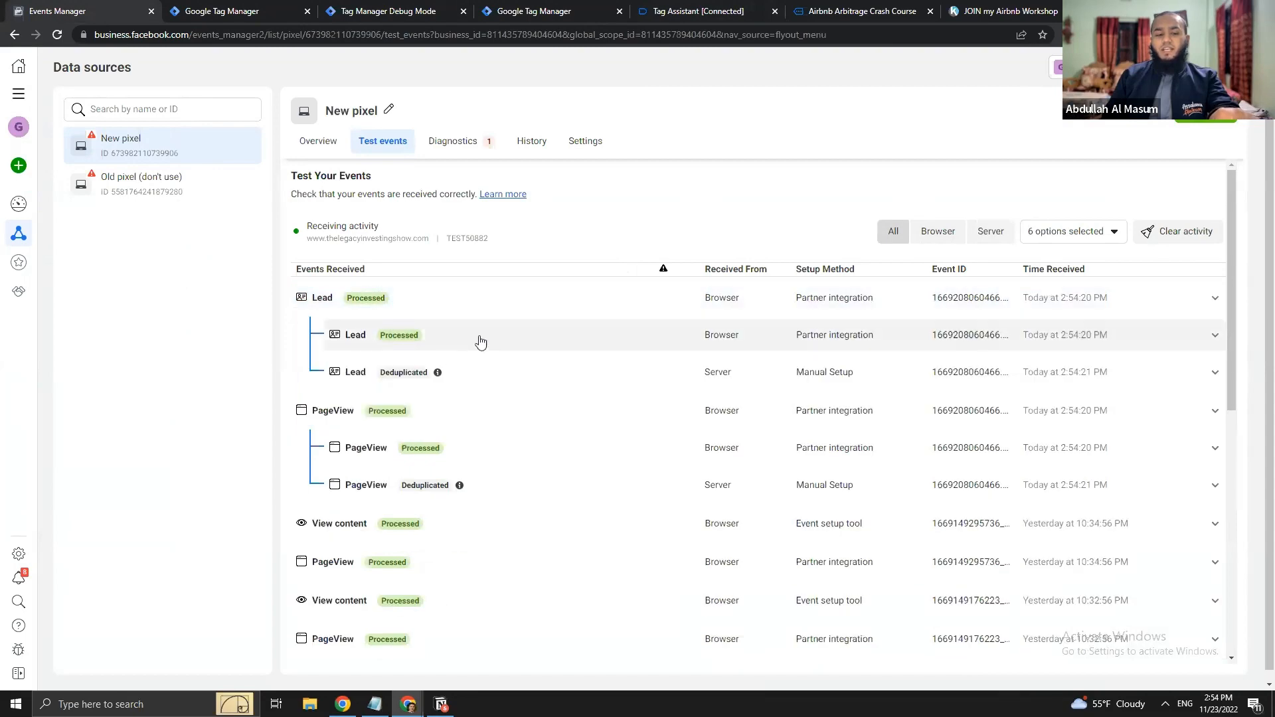
left_click(480, 342)
left_click(515, 496)
scroll(516, 499, "down", 1)
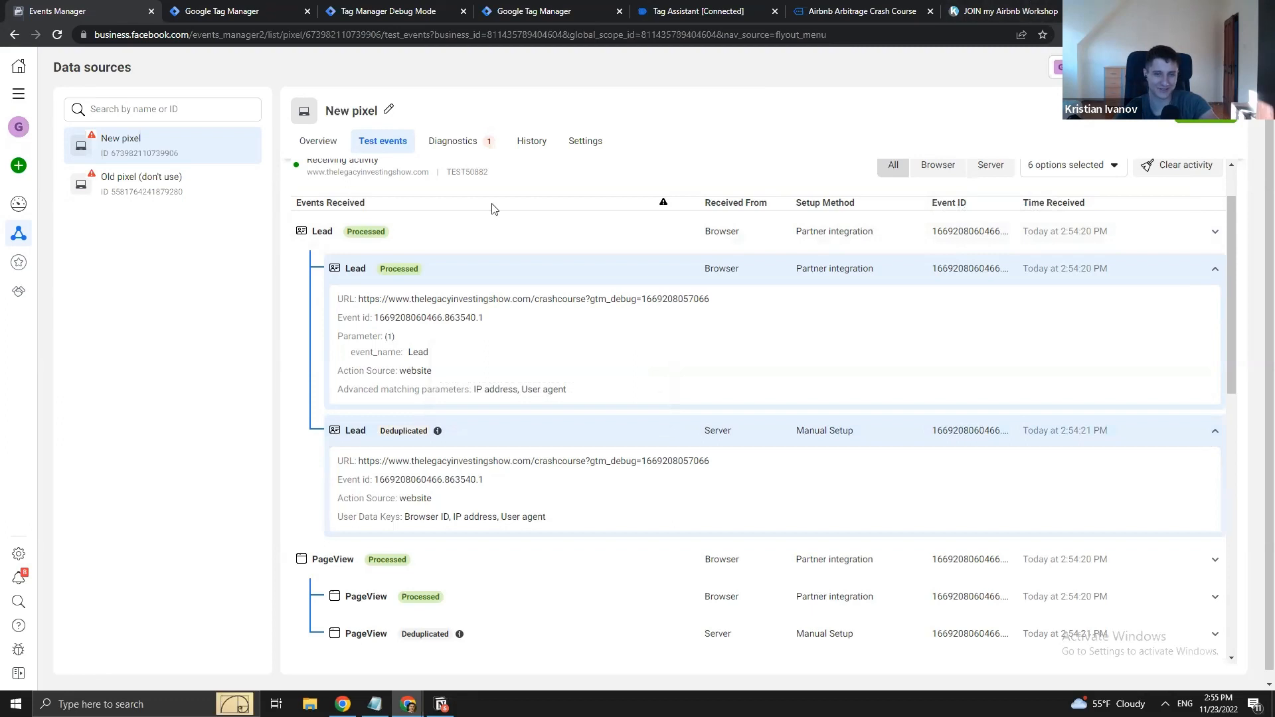
scroll(591, 371, "up", 1)
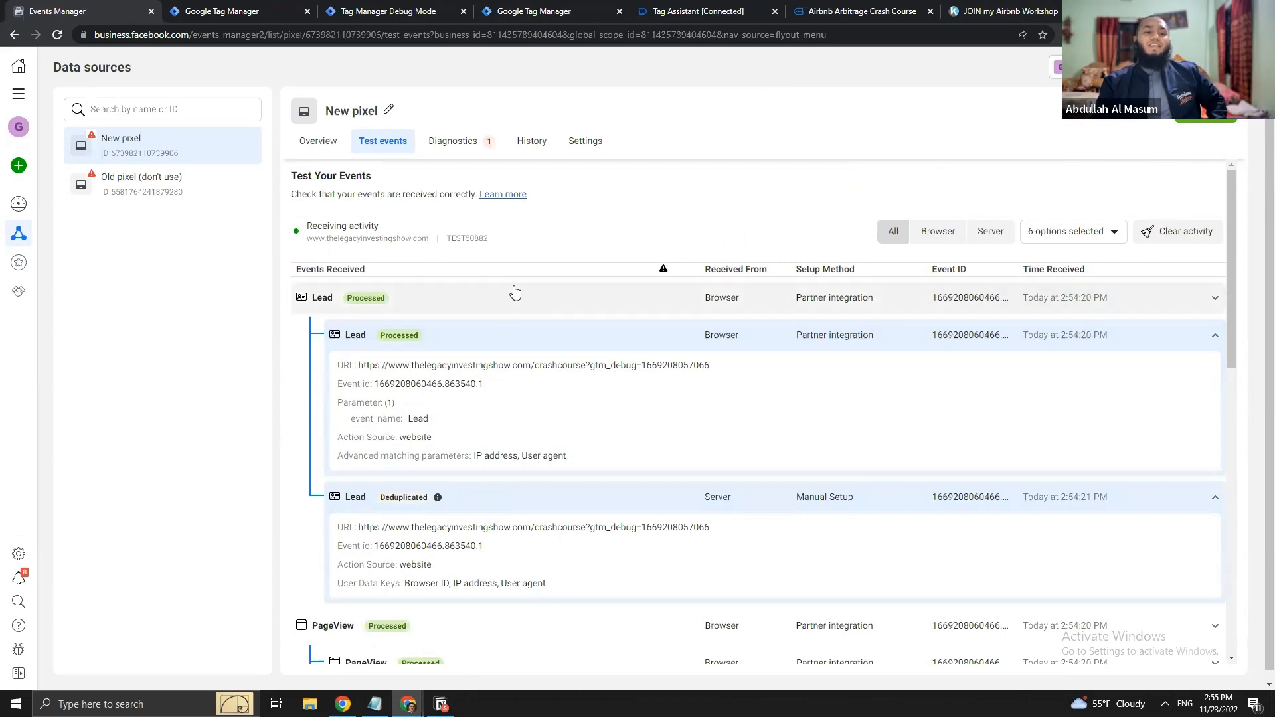
left_click(508, 11)
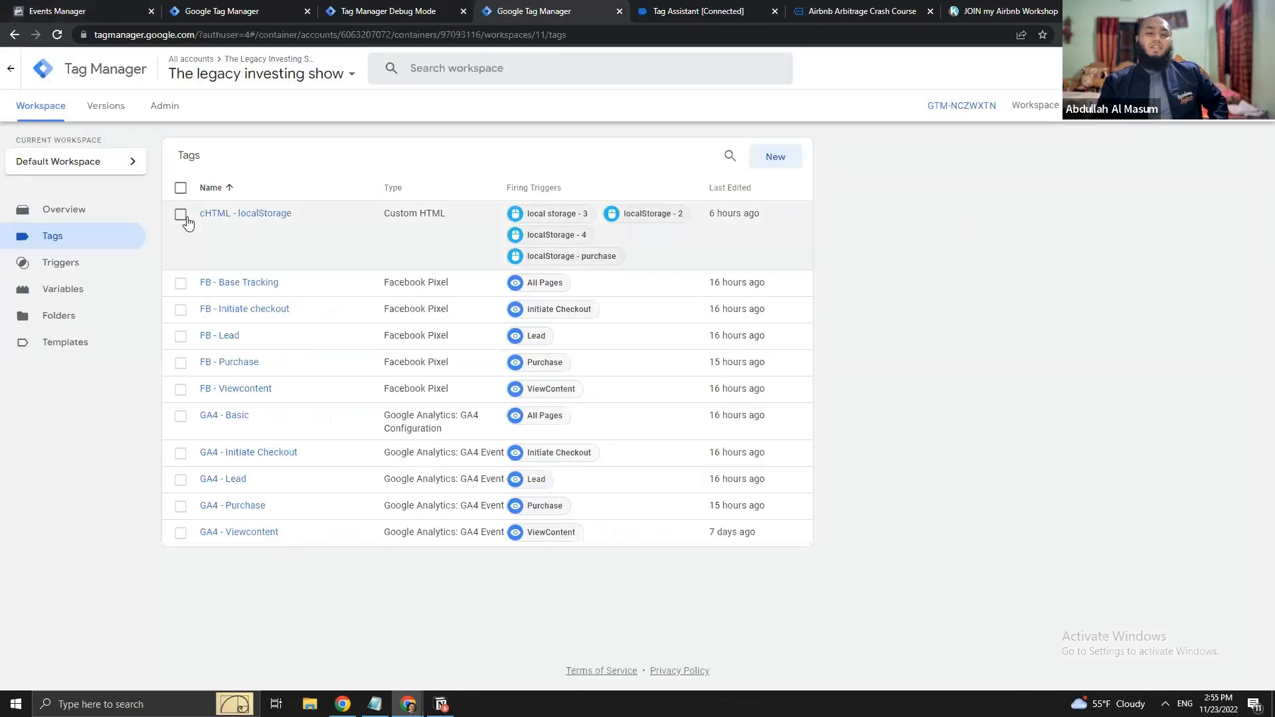
- Review the cookie life extender Tag's settings in the server container
left_click(345, 7)
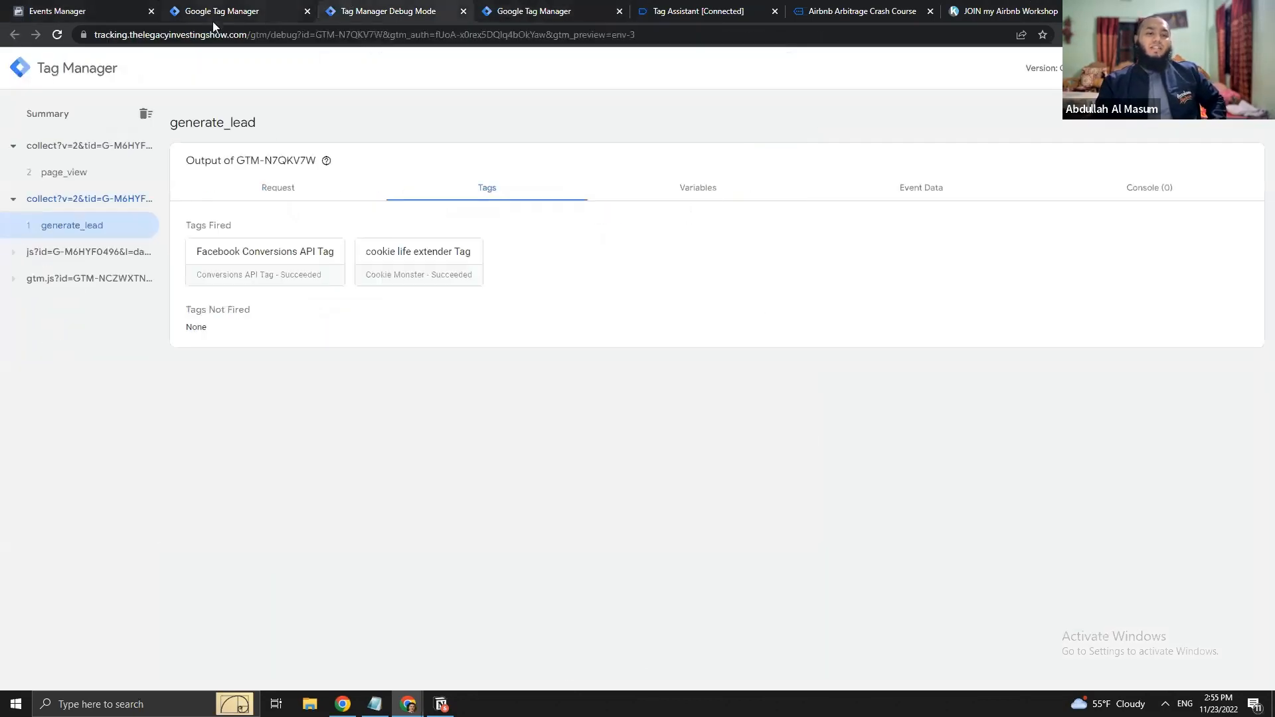
left_click(212, 18)
left_click(280, 220)
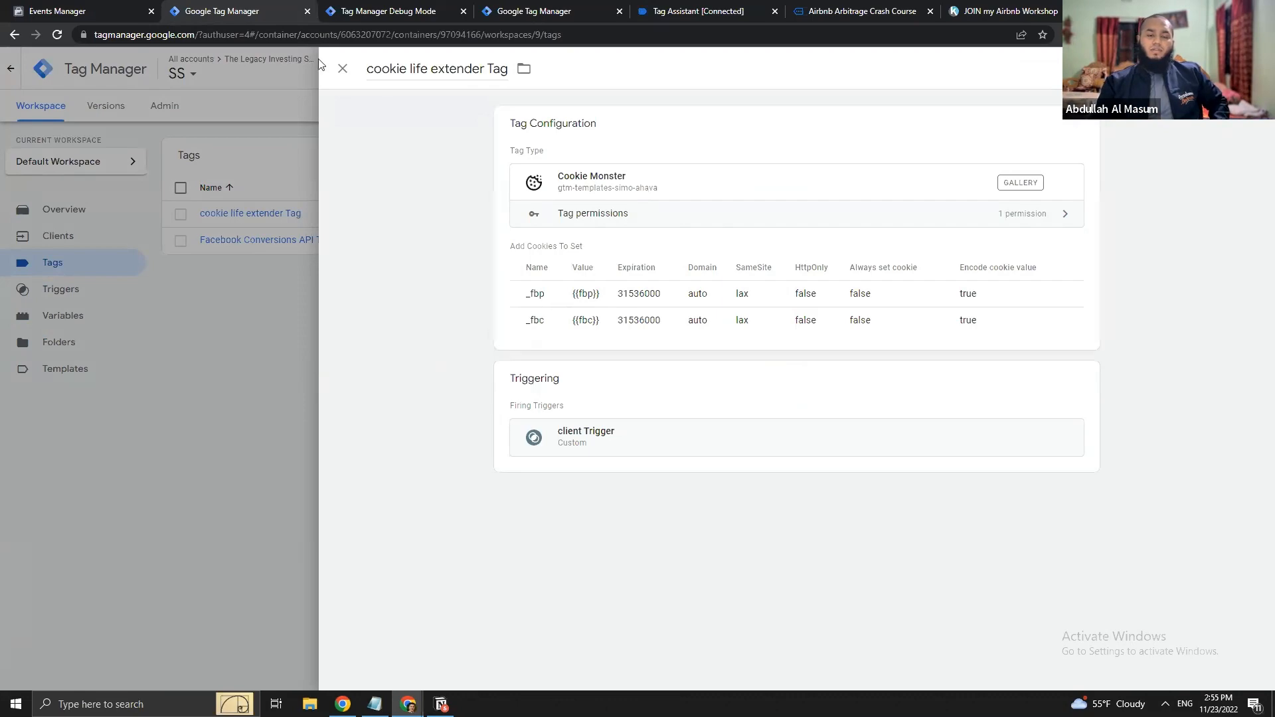
left_click(342, 68)
- Close the Tag Assistant and workshop page tabs with Ctrl+W
left_click(401, 10)
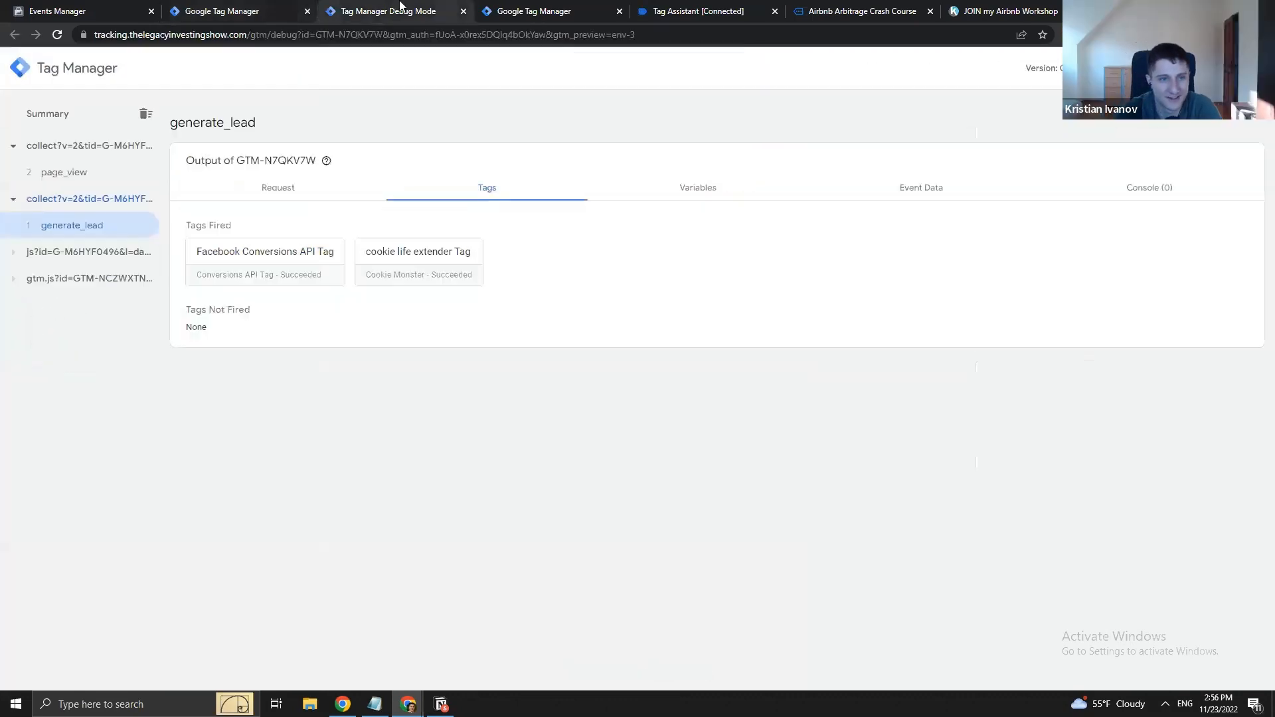
left_click(543, 9)
left_click(692, 10)
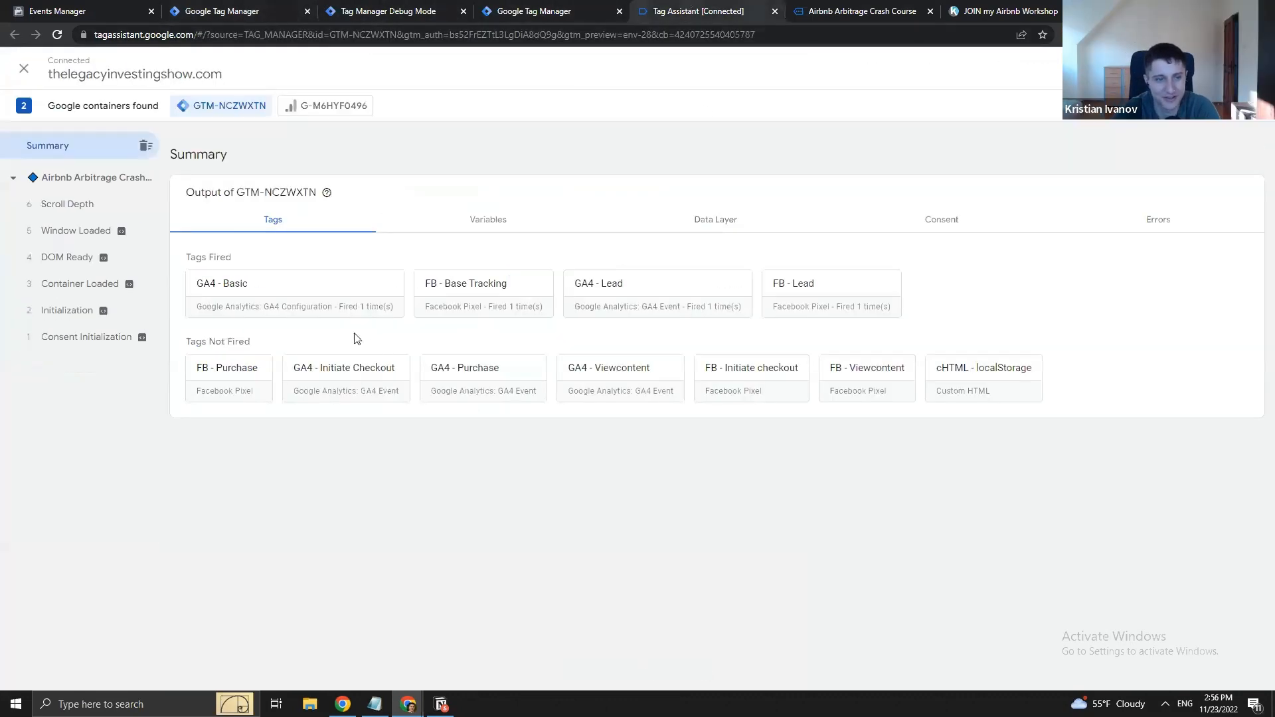
left_click(514, 5)
left_click(650, 5)
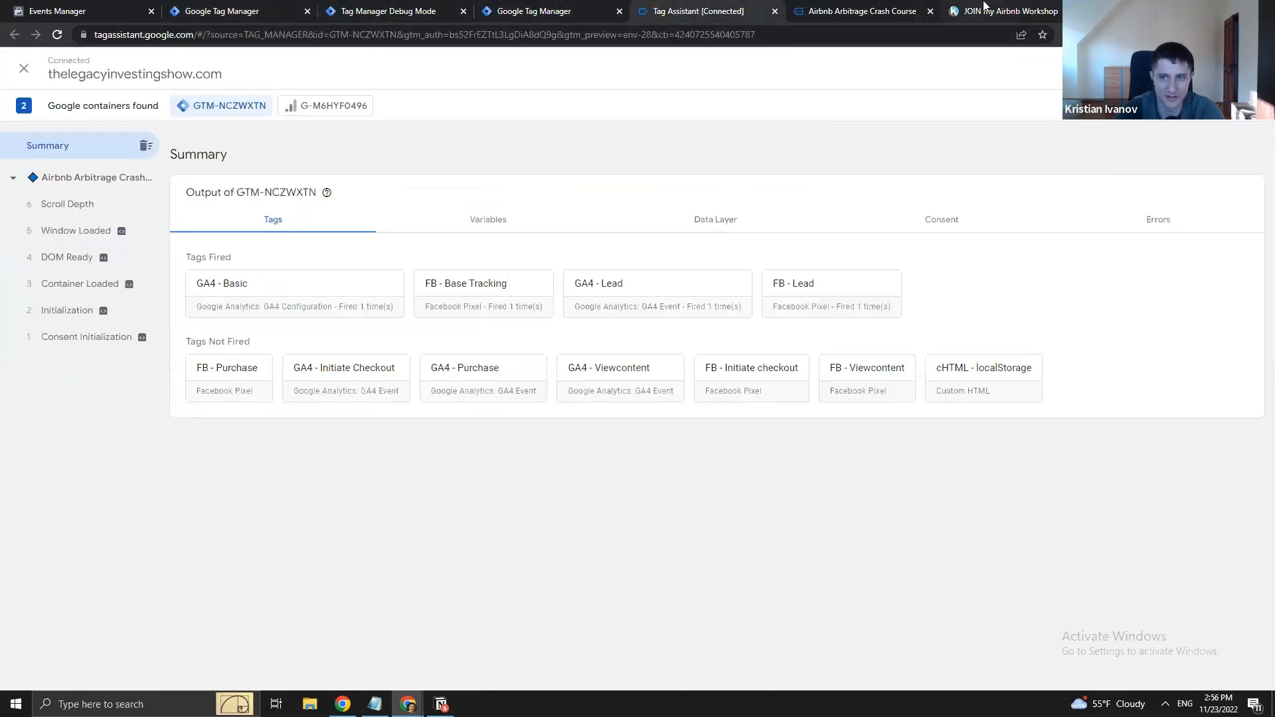
key("ctrl+w")
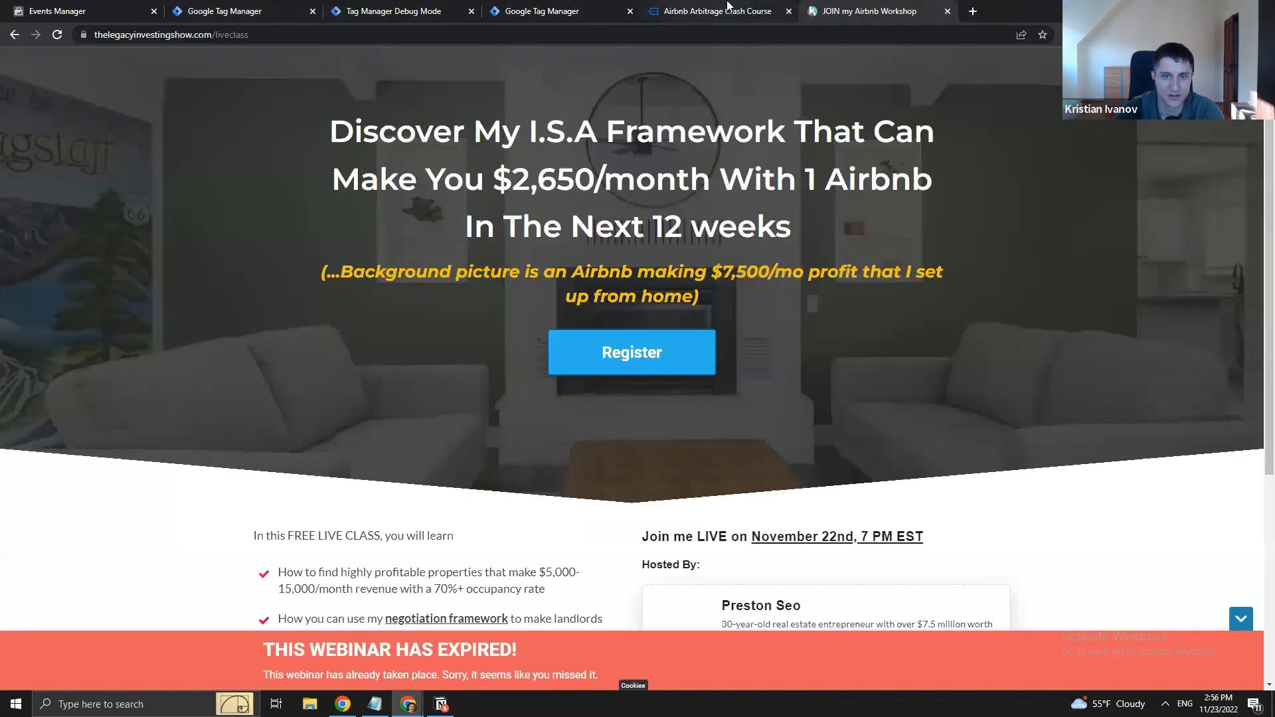
key("ctrl+w")
- Review the generate_lead output and the gtag script request in server debug
left_click(547, 7)
left_click(427, 9)
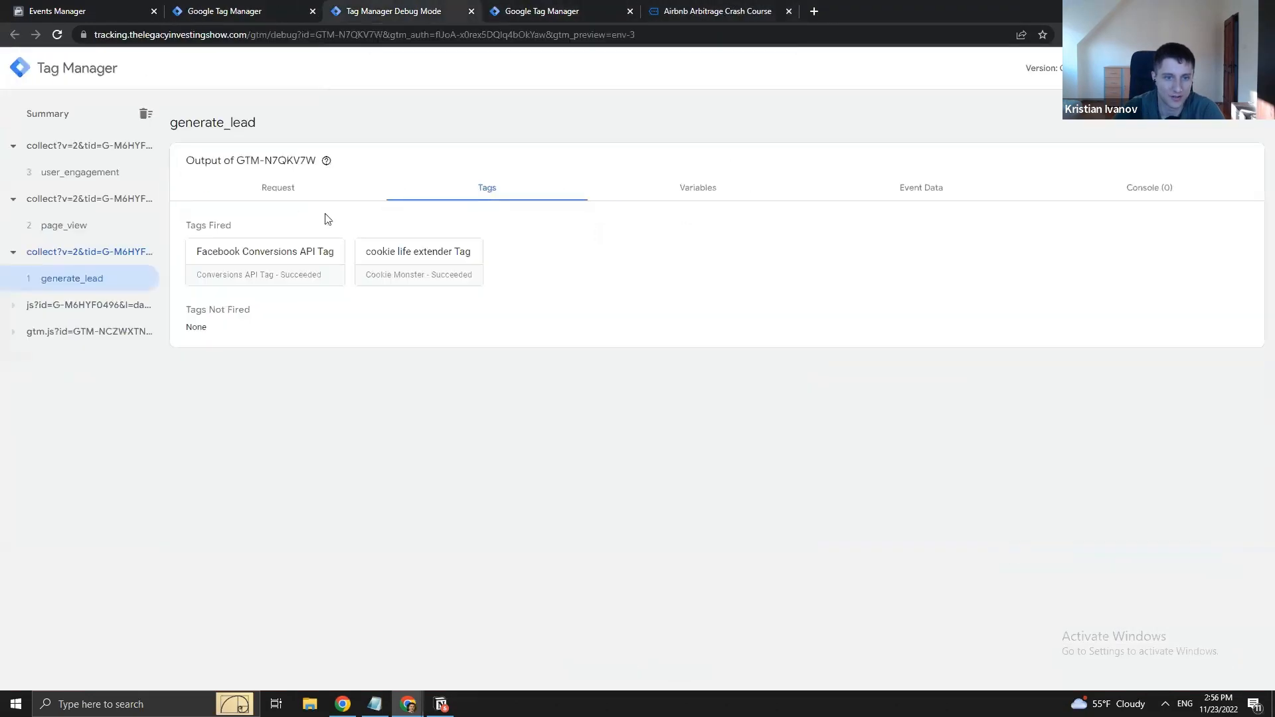
left_click(272, 8)
left_click(371, 8)
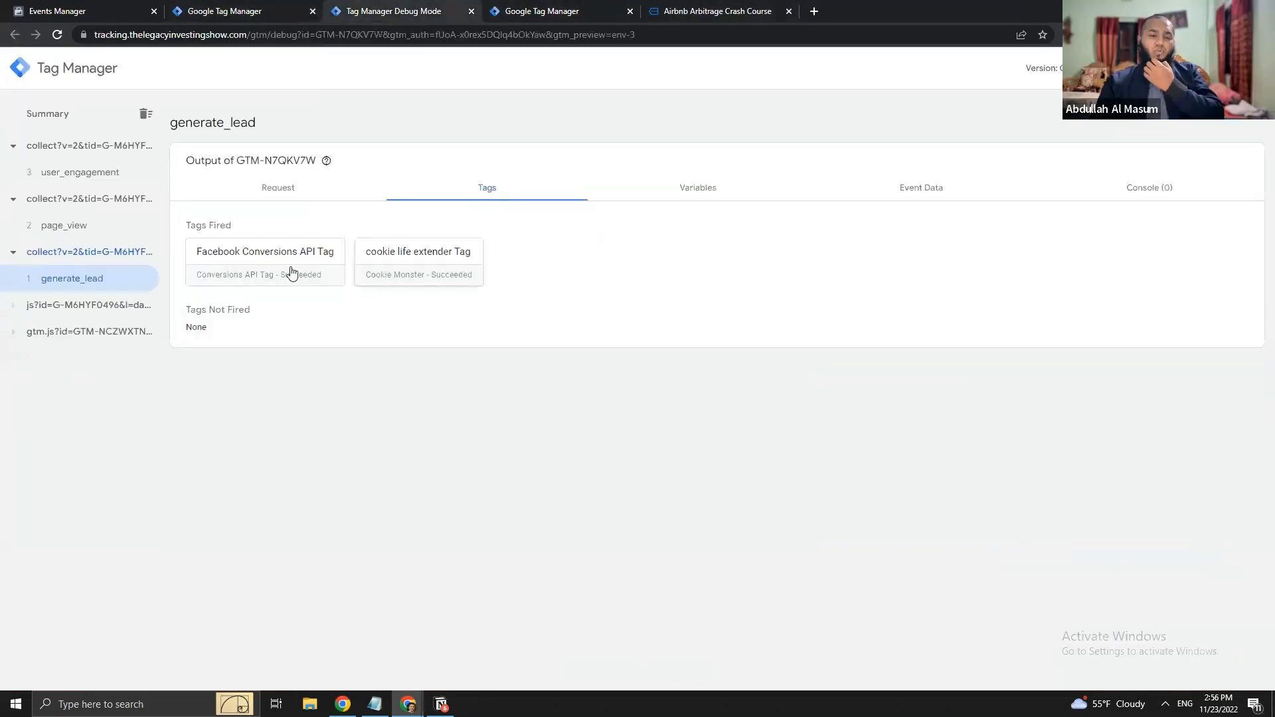
left_click(81, 307)
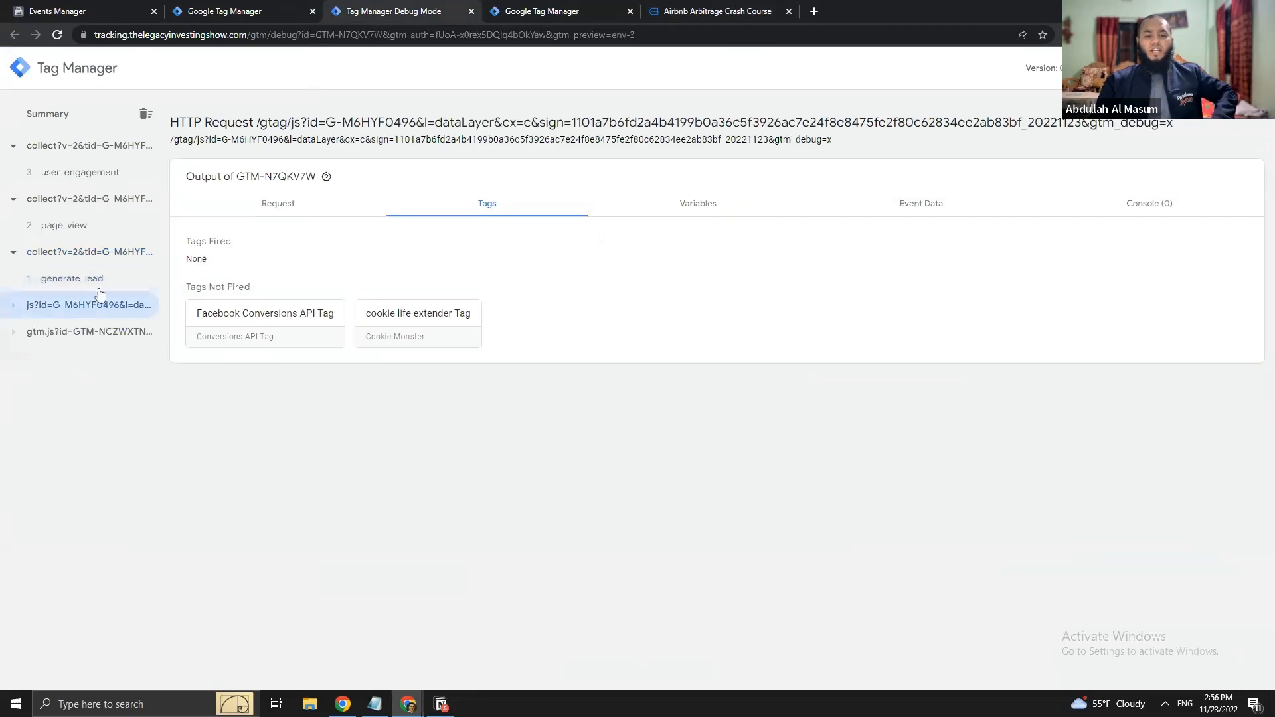
left_click(92, 279)
- Compare the tags fired for user_engagement, page_view and generate_lead in server debug
left_click(247, 10)
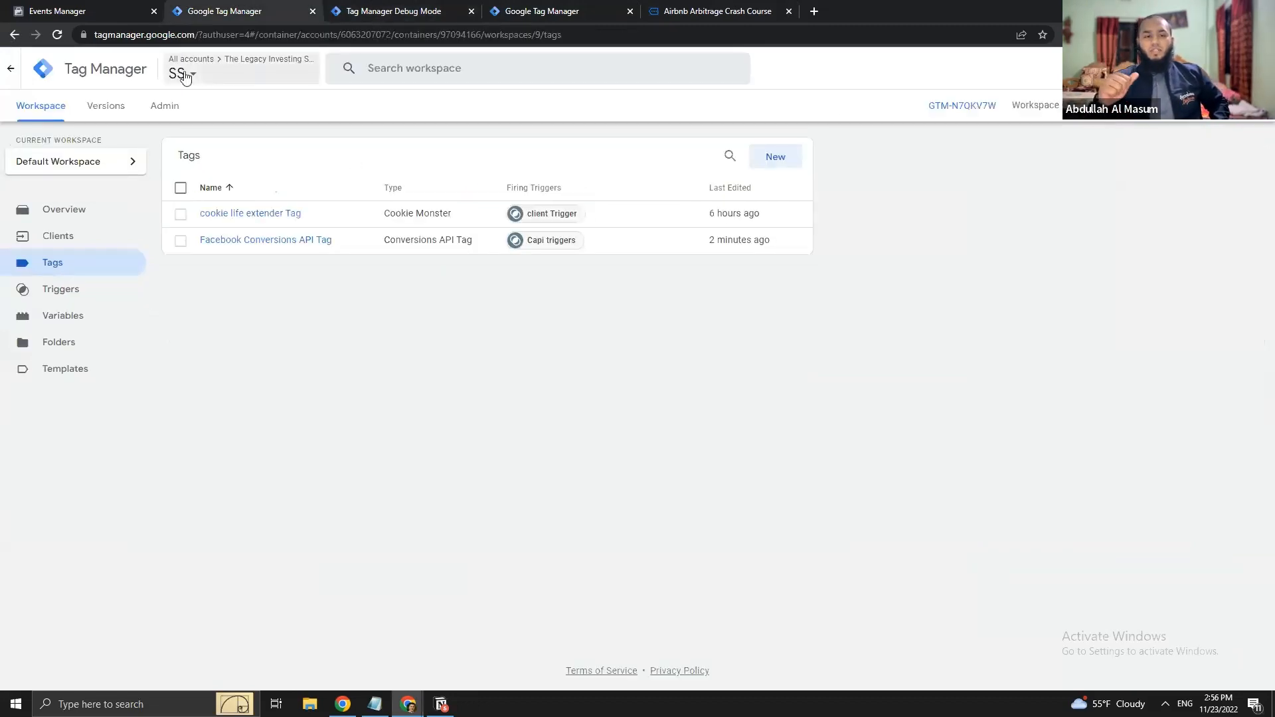
left_click(398, 8)
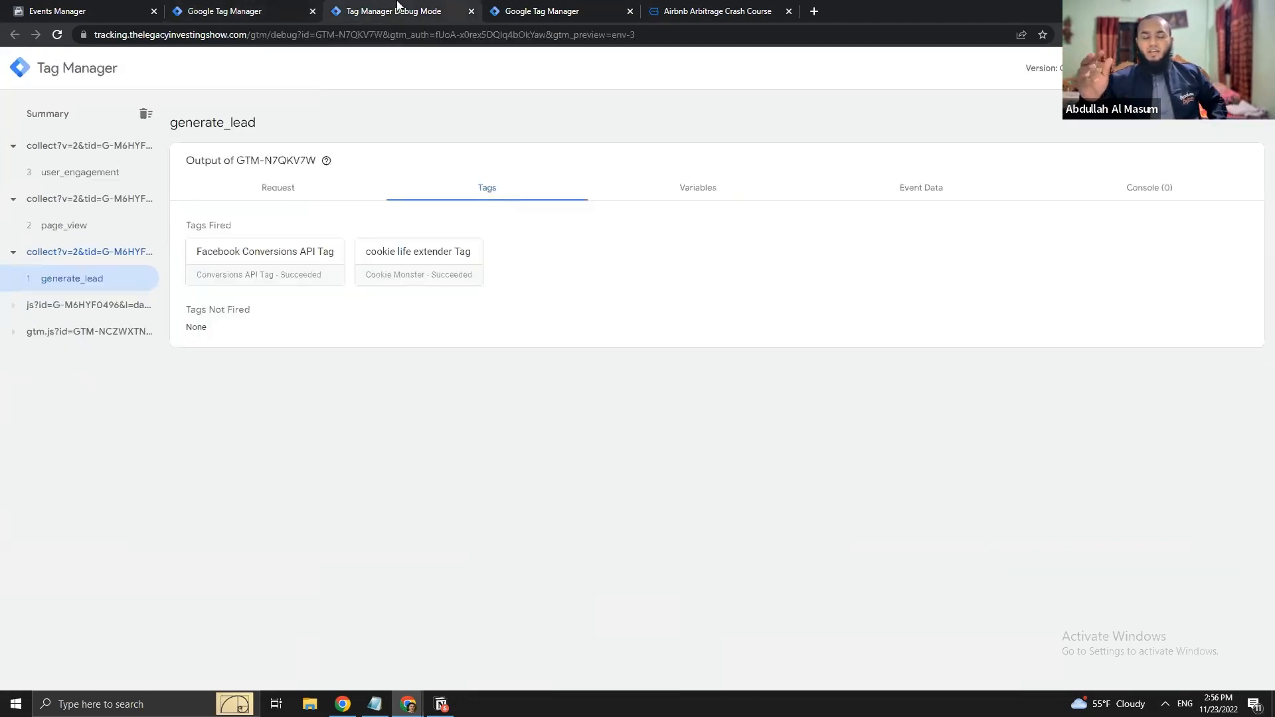
left_click(99, 177)
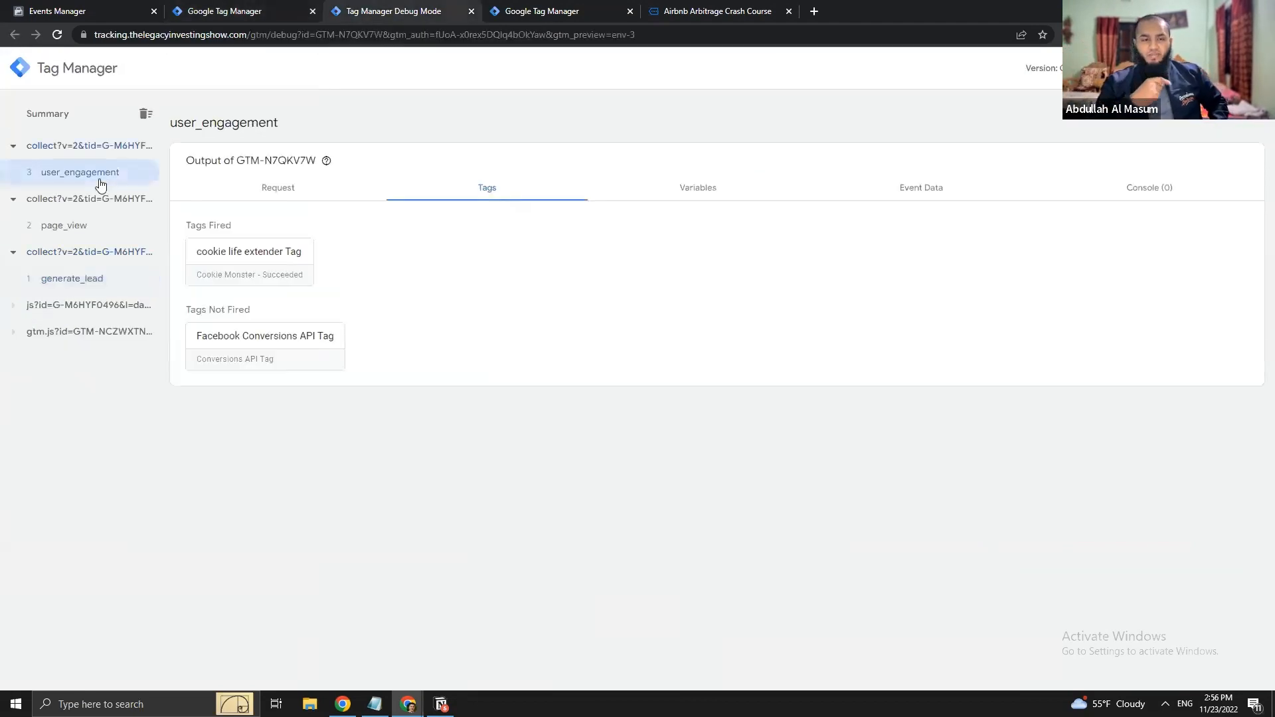
left_click(79, 221)
left_click(76, 276)
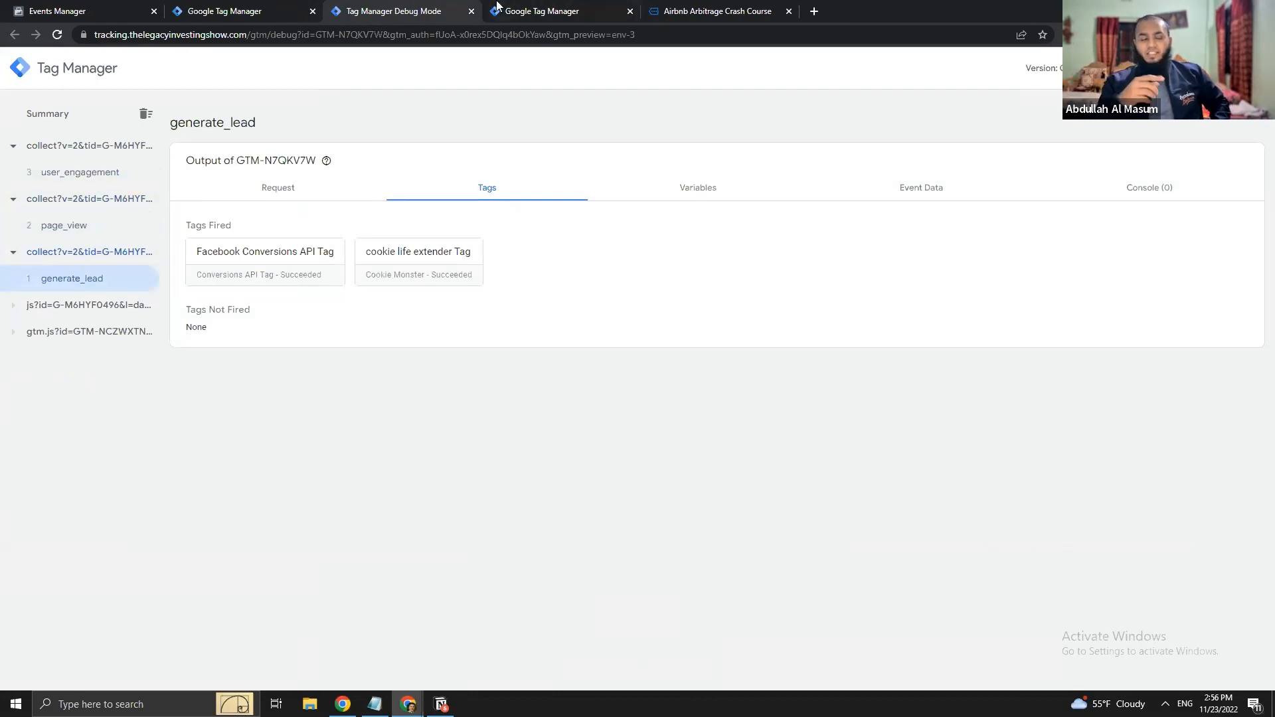
left_click(514, 8)
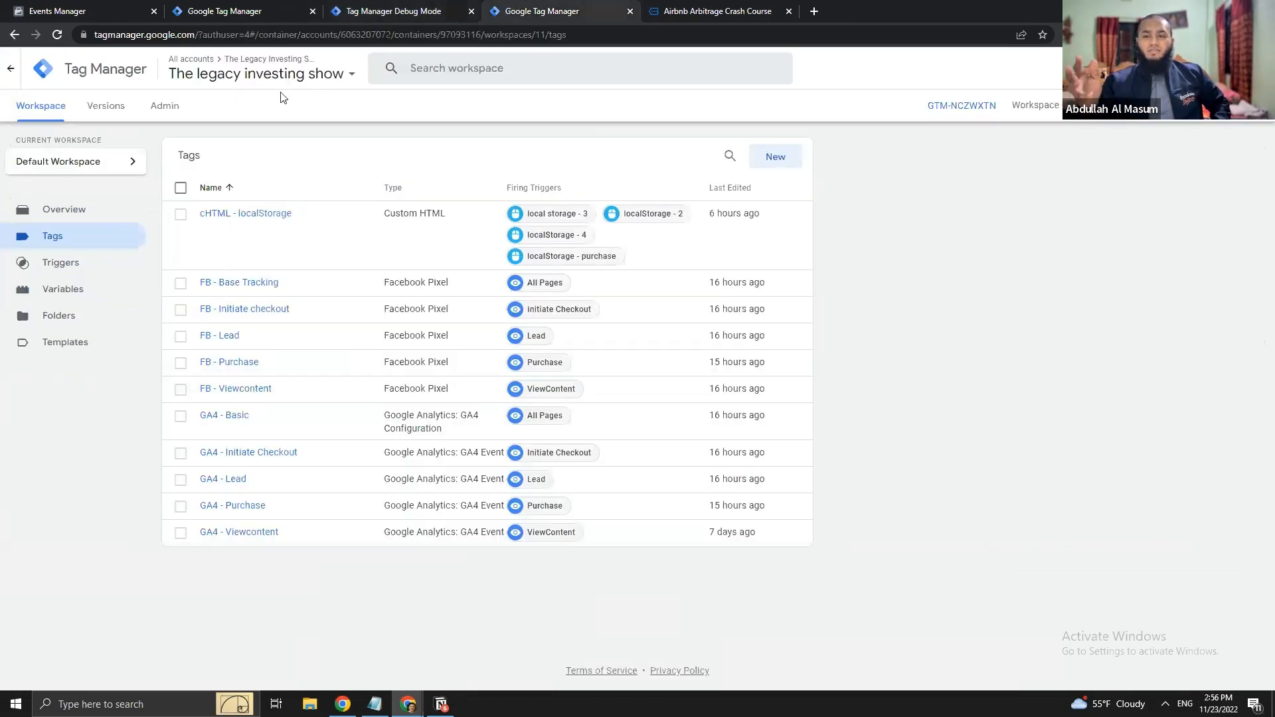
- Connect a web container preview to the liveclass page
left_click(1227, 120)
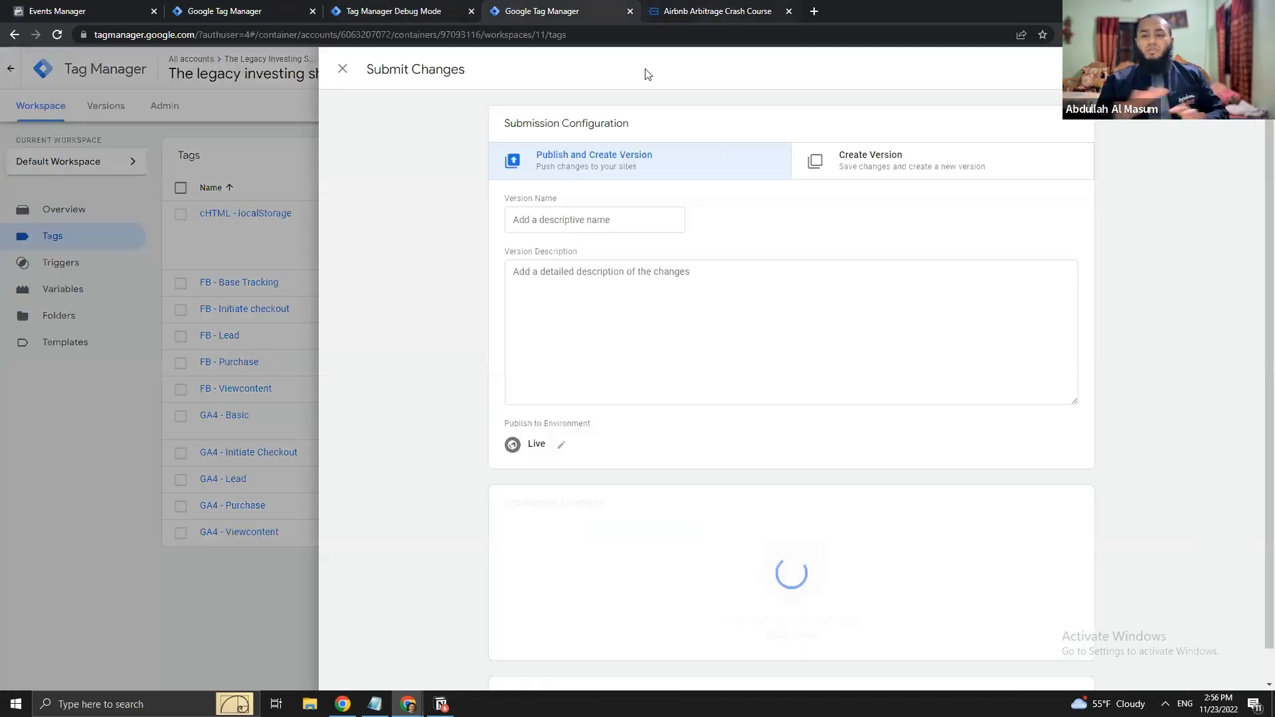
left_click(343, 69)
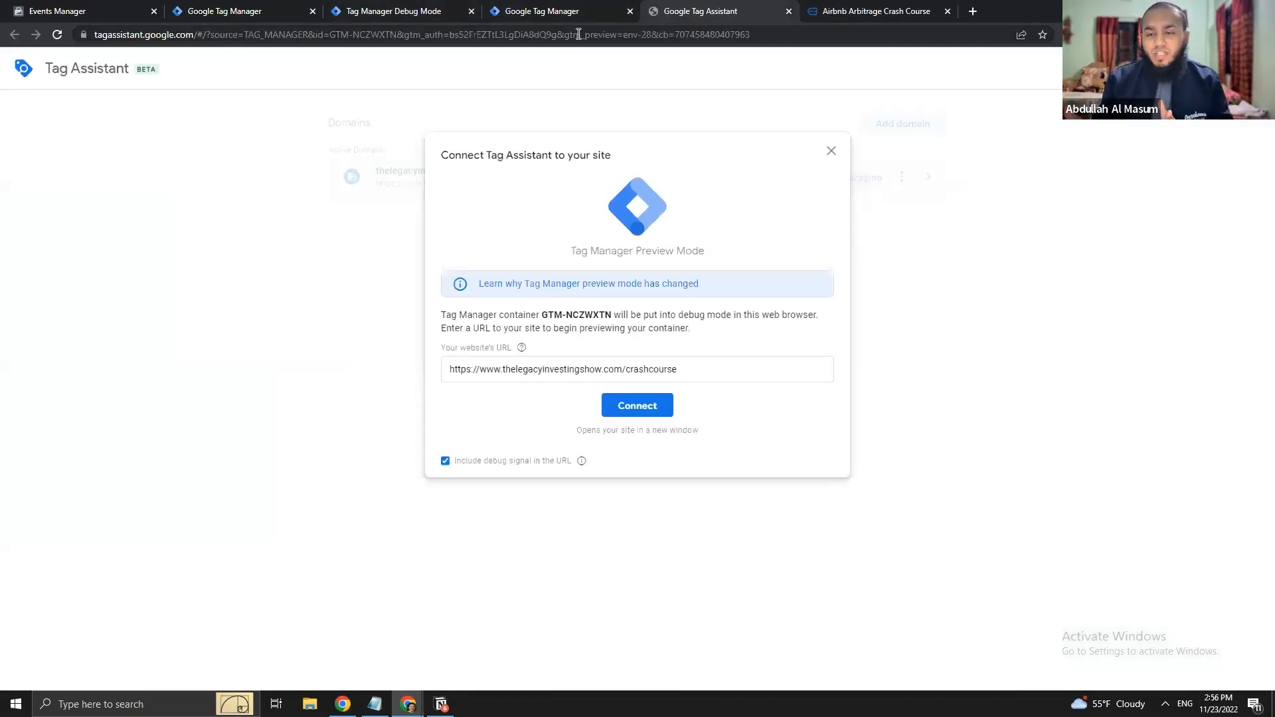
double_click(654, 367)
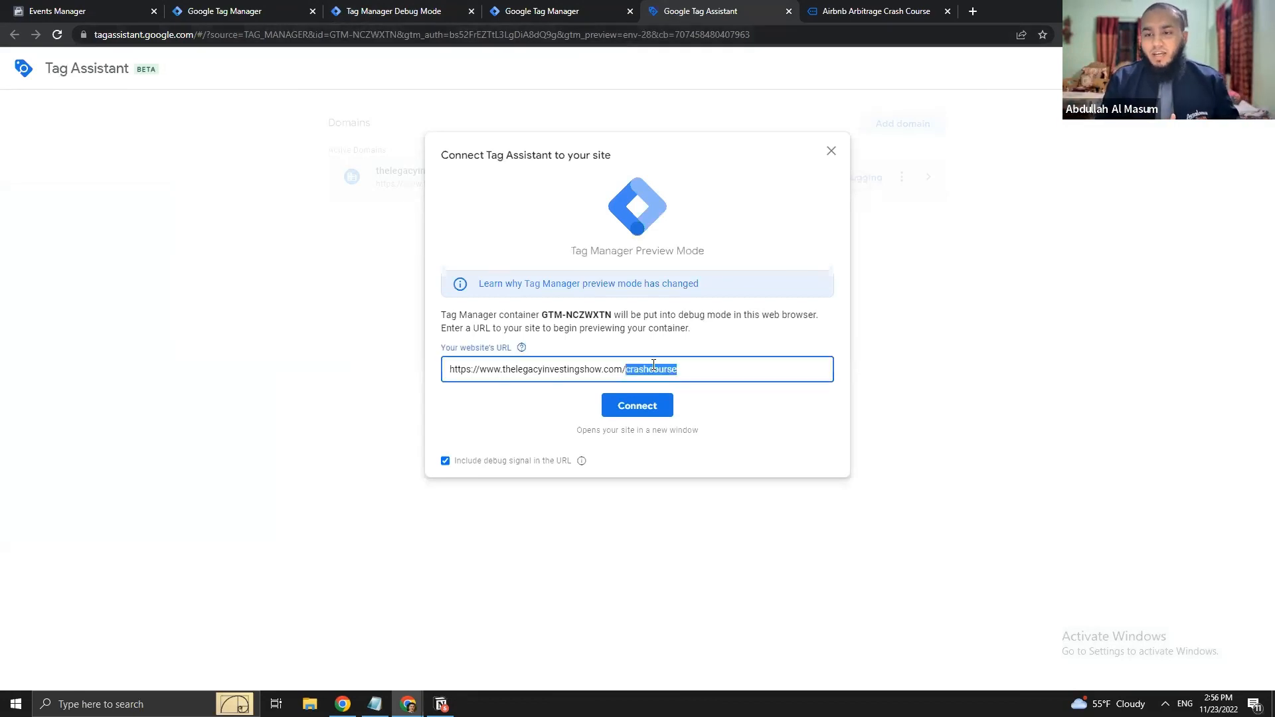
type("liveclass")
left_click(641, 405)
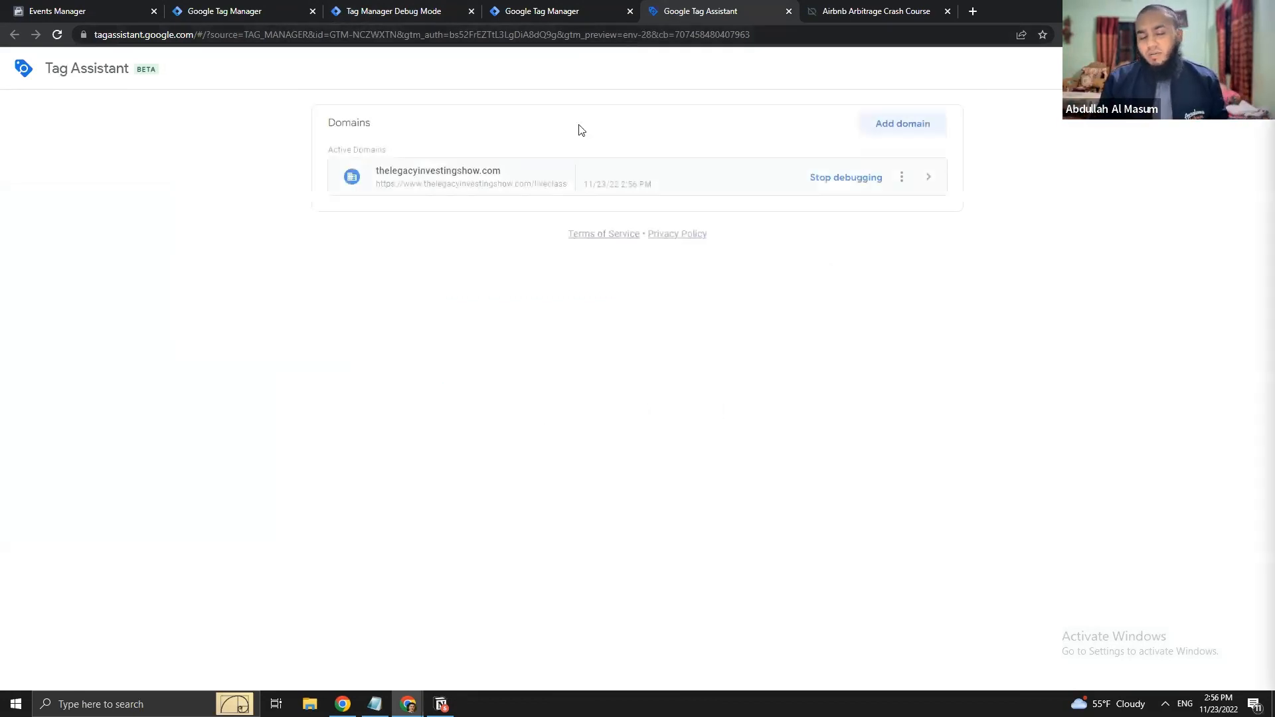
- Let the workshop page load and dismiss the connected confirmation
left_click(443, 4)
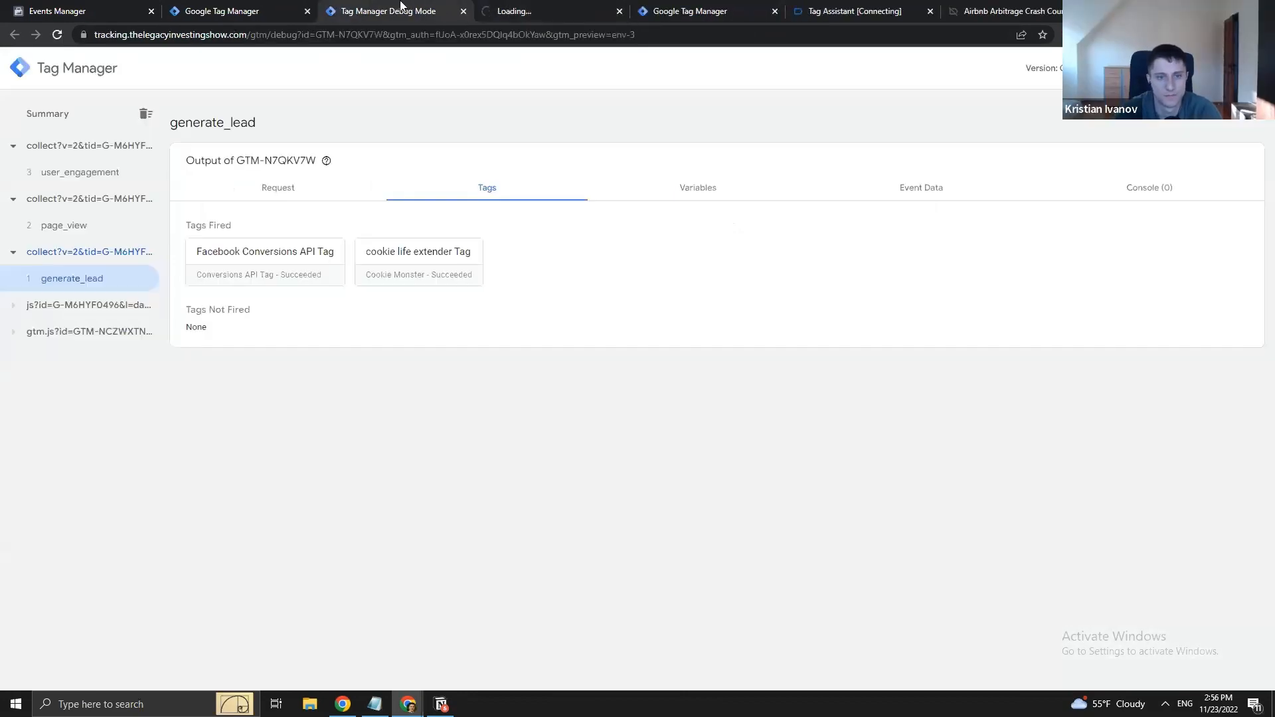
left_click(686, 9)
left_click(558, 8)
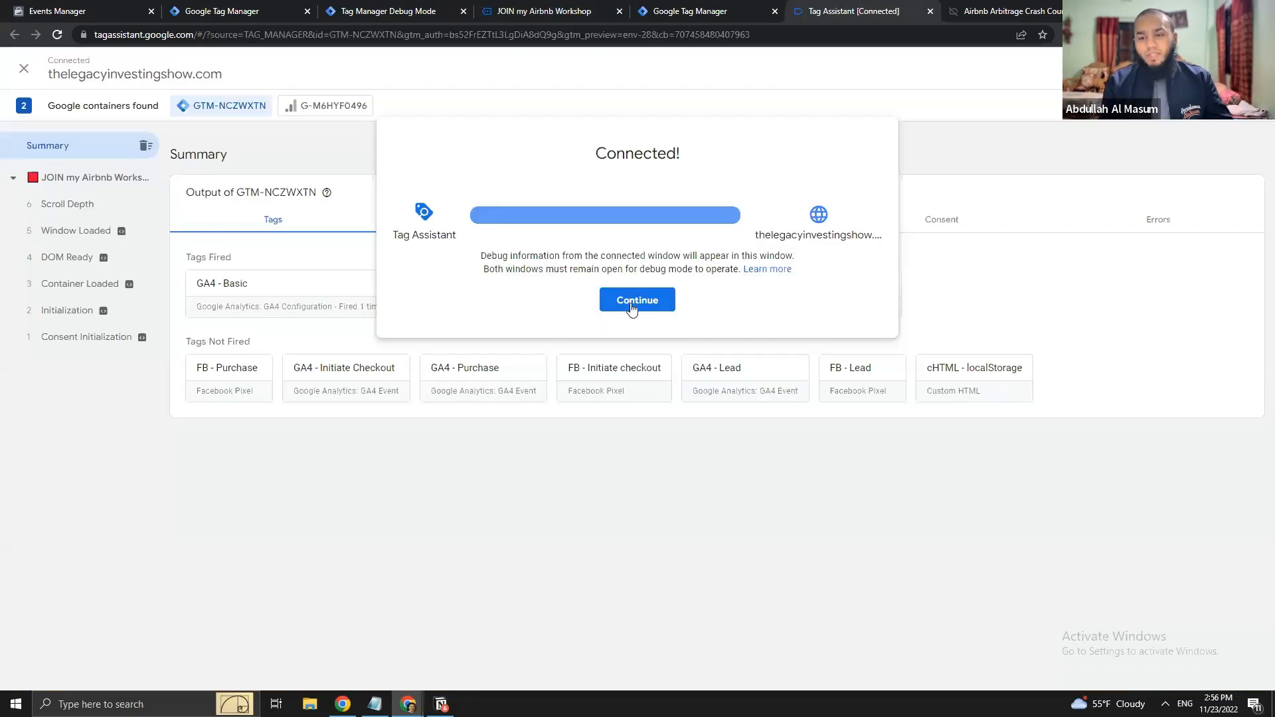
left_click(631, 309)
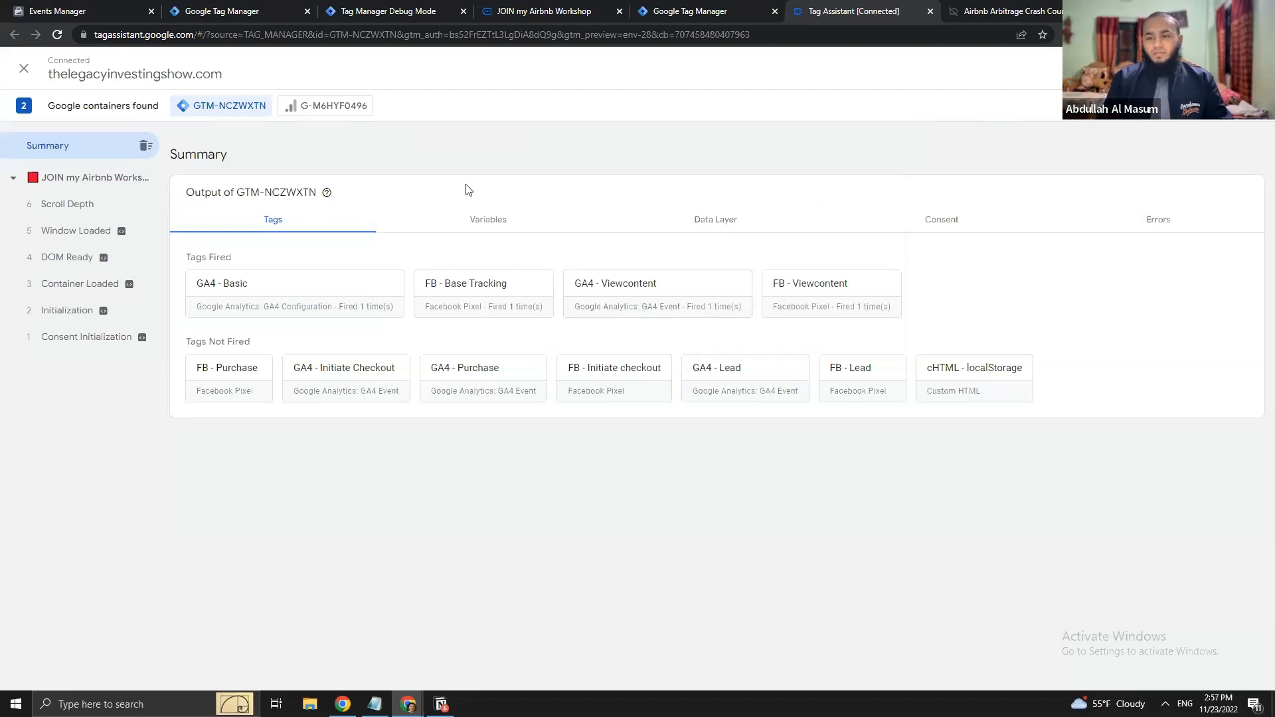
- Reorder the debug tab and launch a fresh preview of the server container
left_click(678, 8)
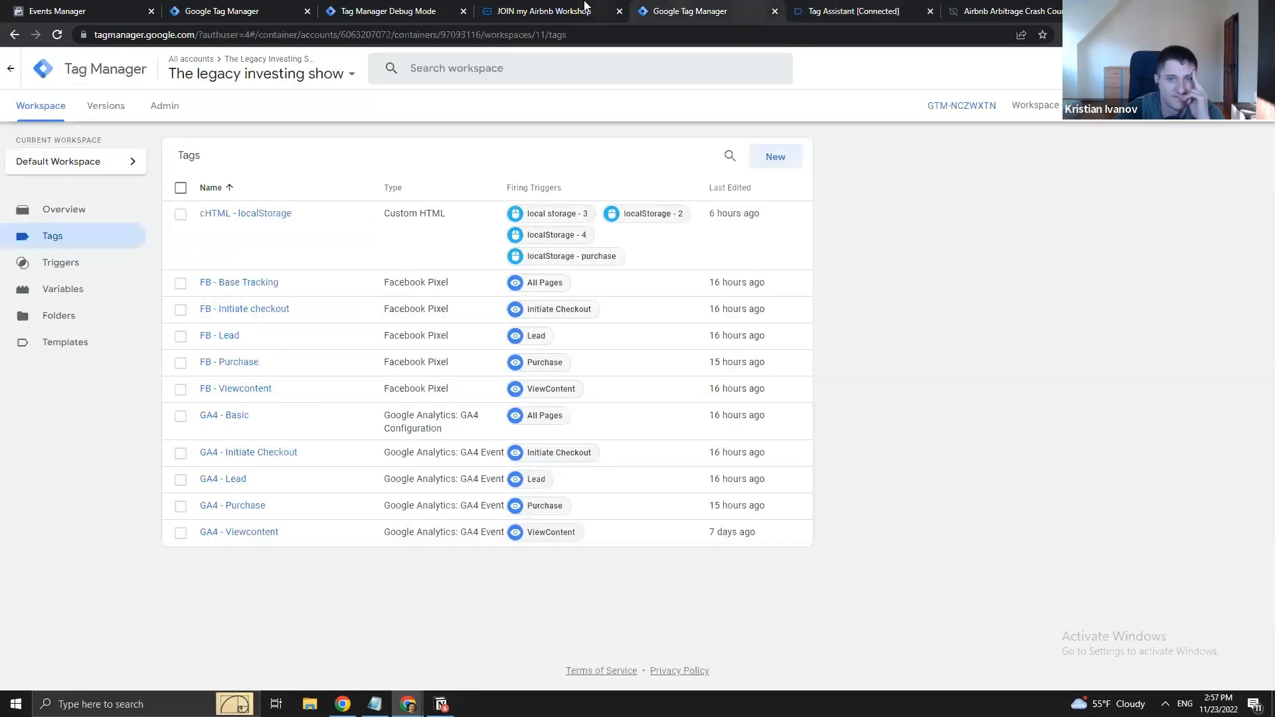
left_click(586, 5)
left_click_drag(391, 10, 619, 7)
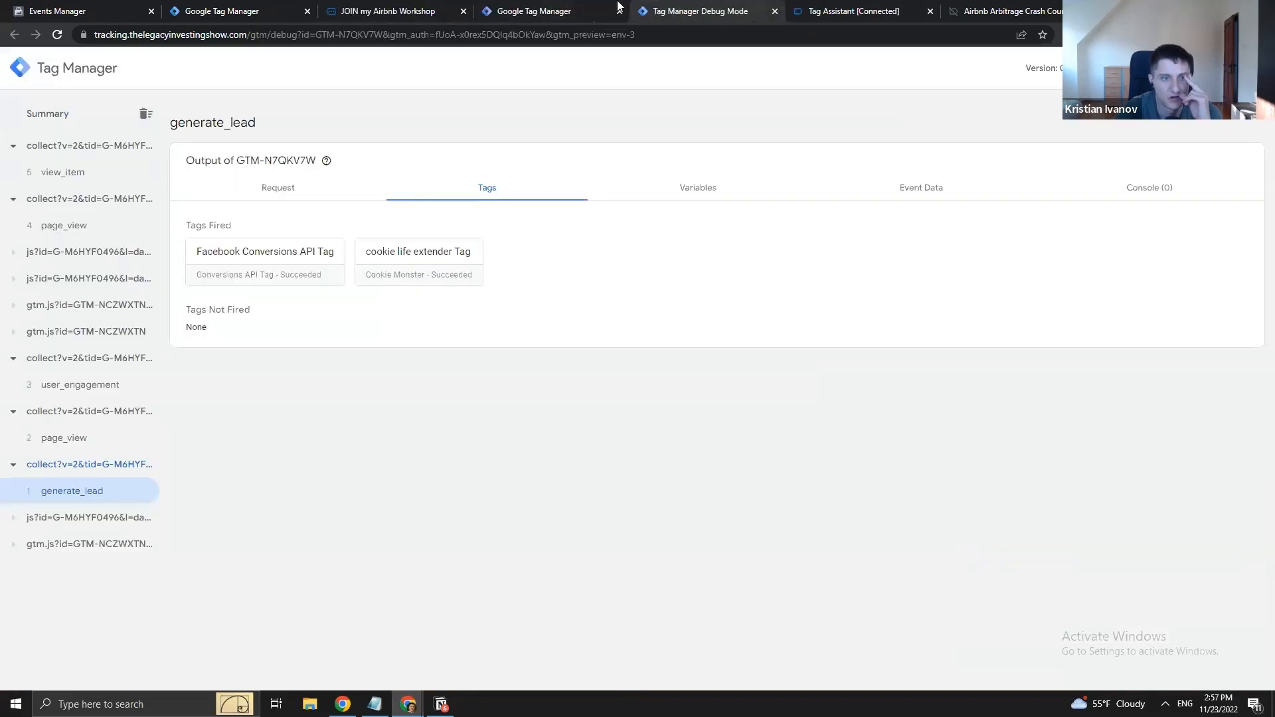
left_click(388, 11)
left_click(221, 10)
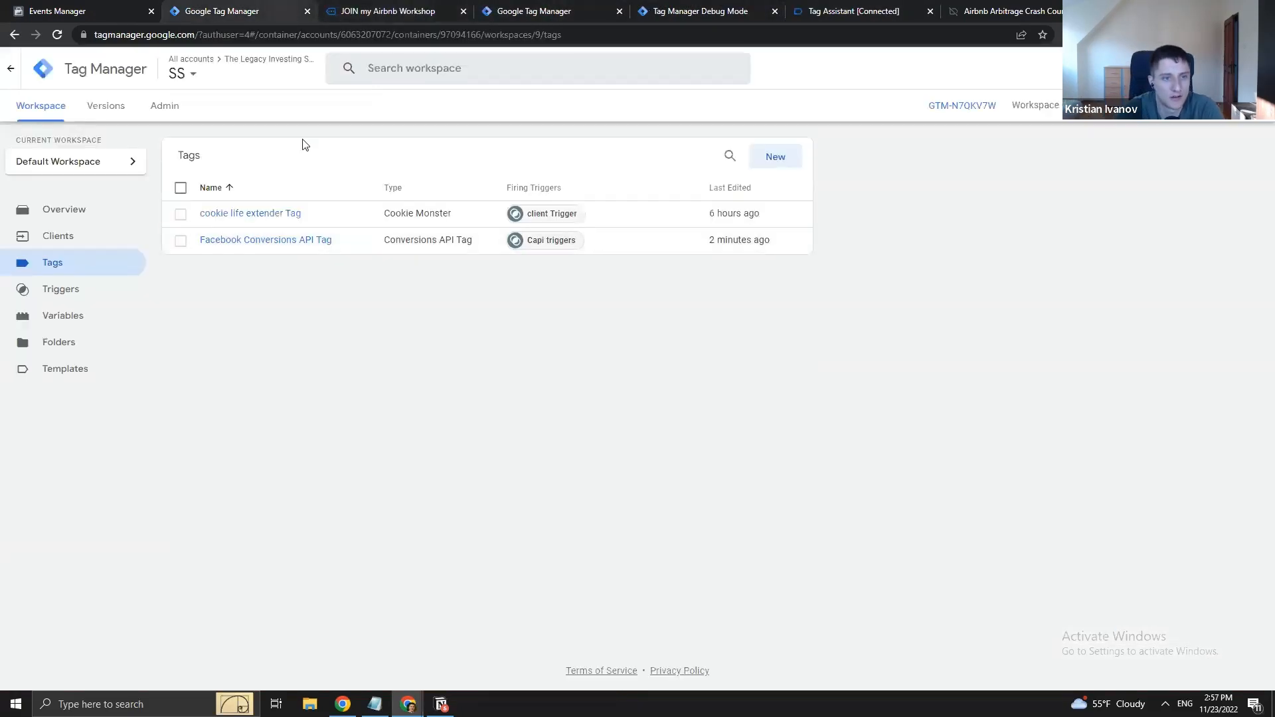
left_click(1157, 106)
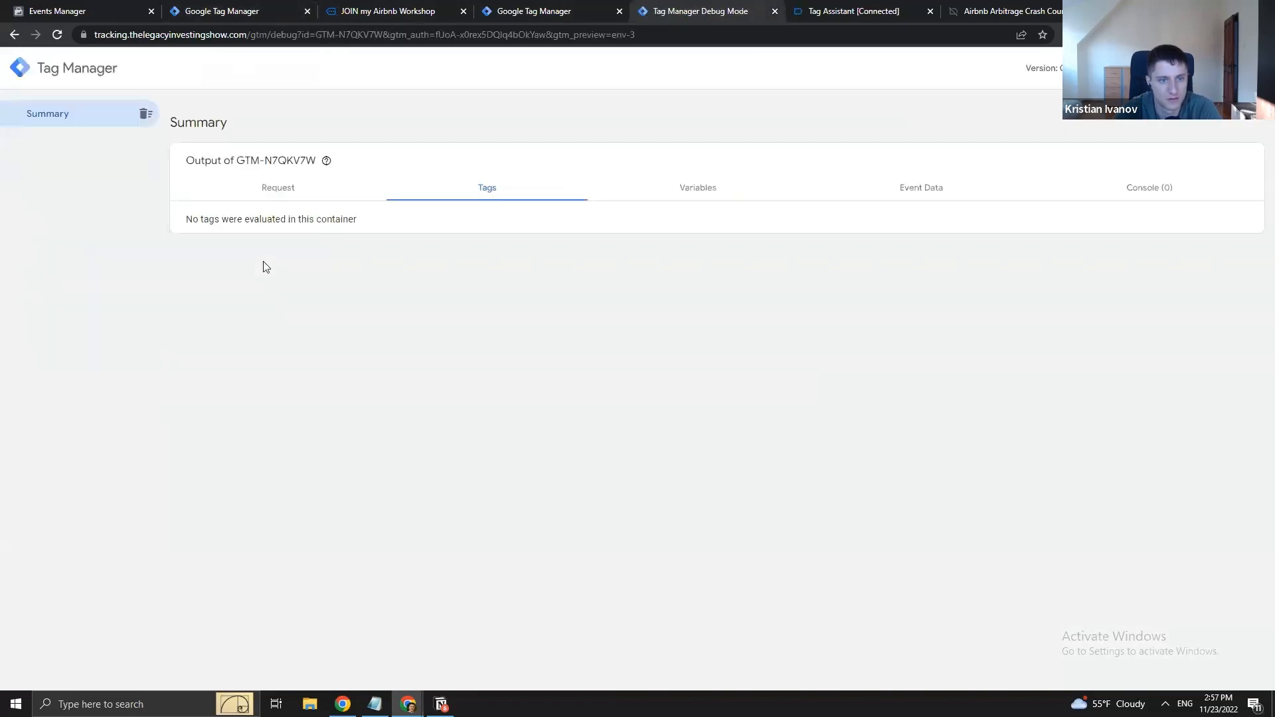
- Flip between the container tabs and the server debug summary
left_click(266, 8)
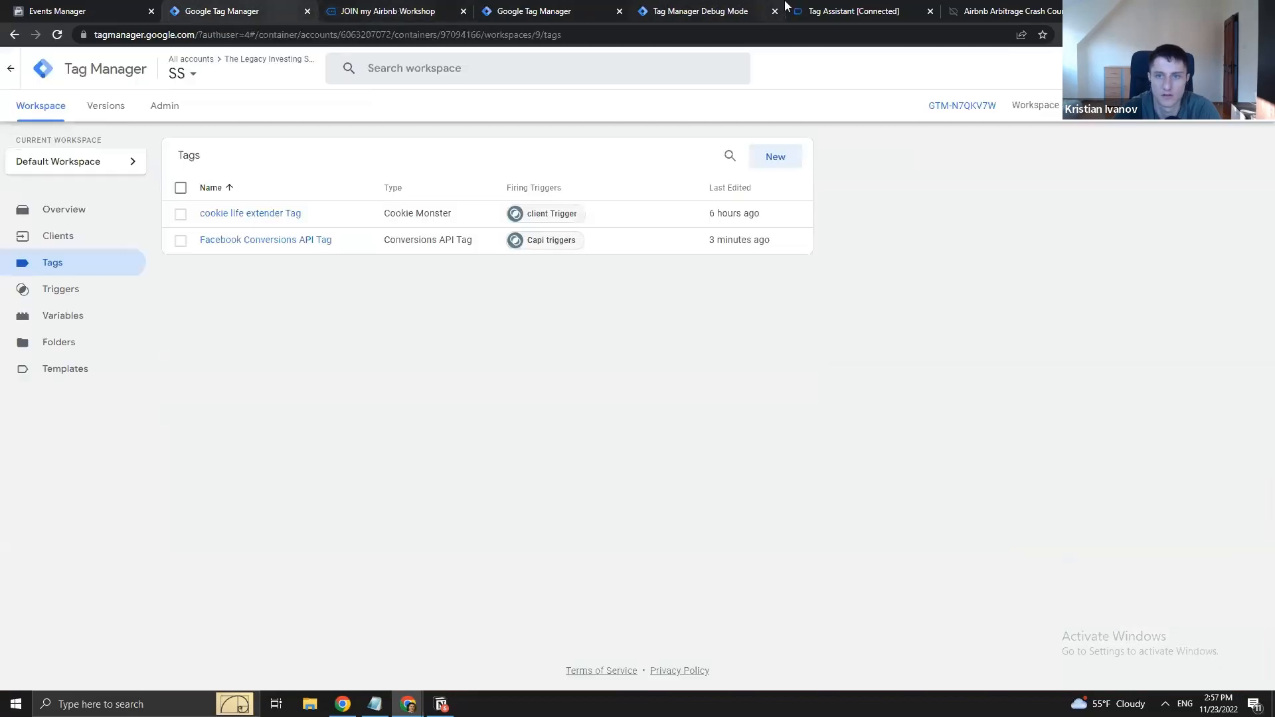
left_click(828, 6)
left_click(660, 8)
left_click(569, 6)
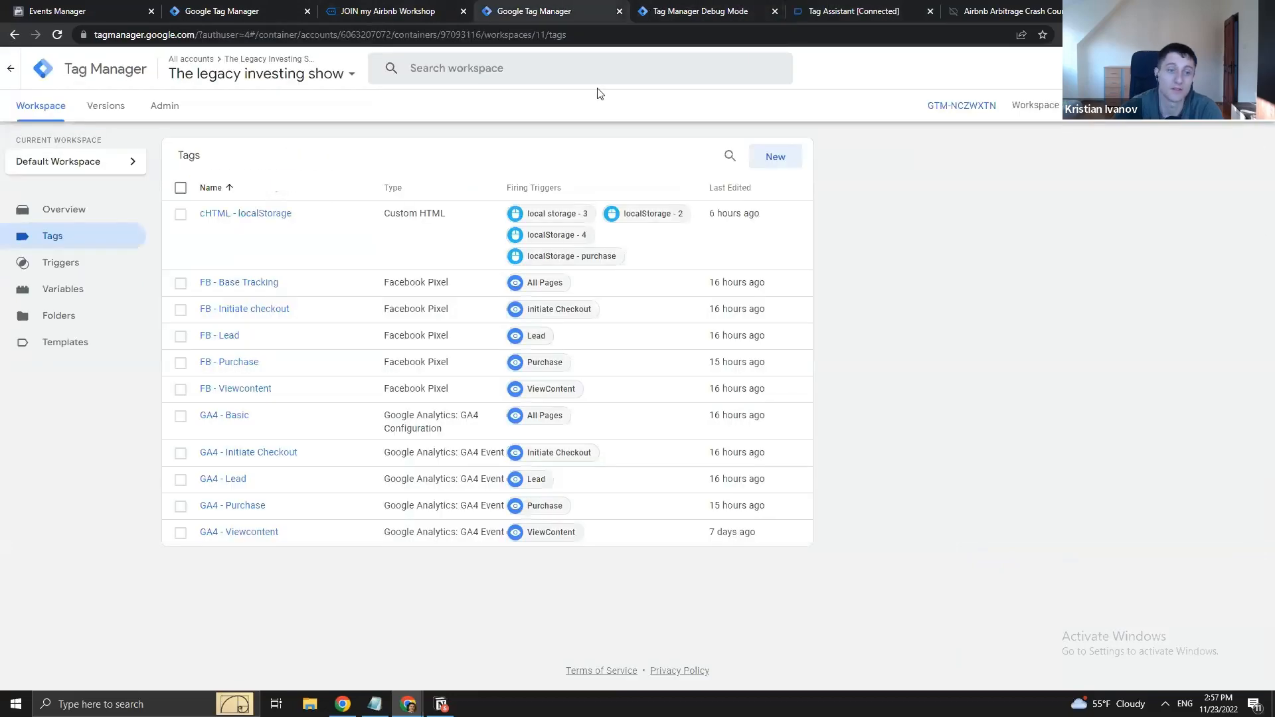
left_click(675, 9)
left_click(857, 7)
left_click(694, 8)
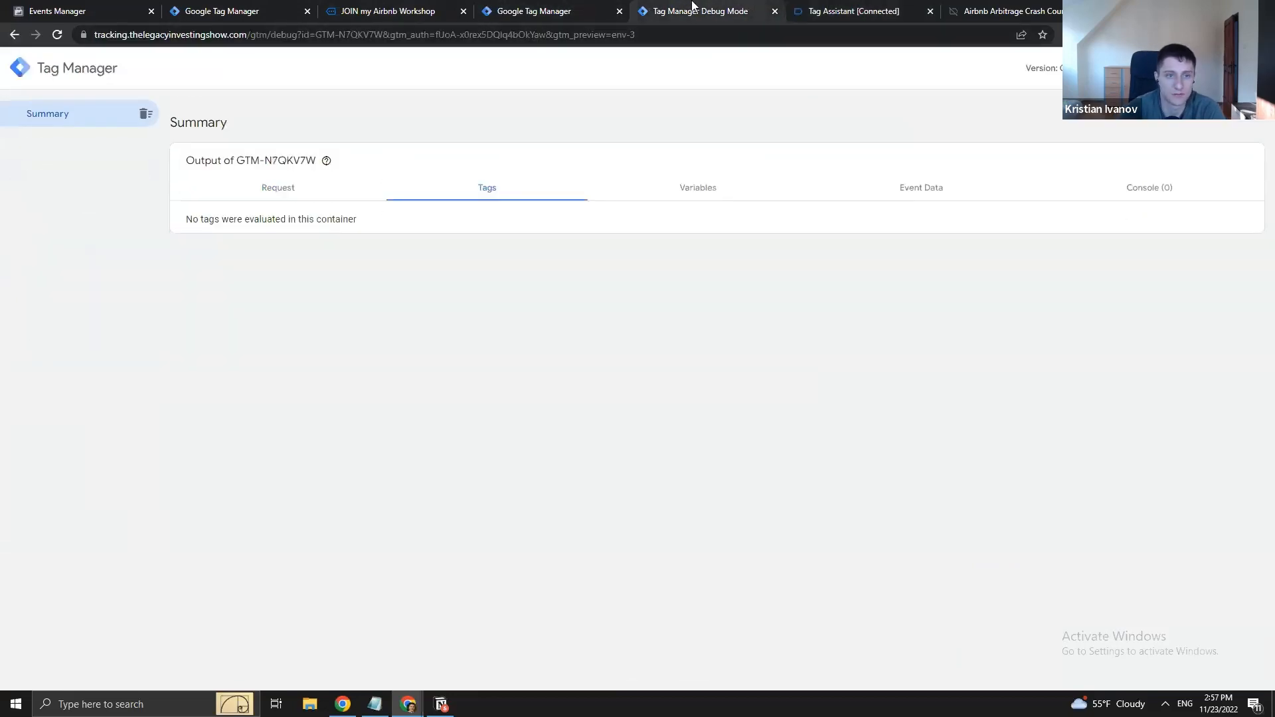
- Check the workshop page opened for preview, then return to the server debug summary
left_click(534, 8)
left_click(398, 8)
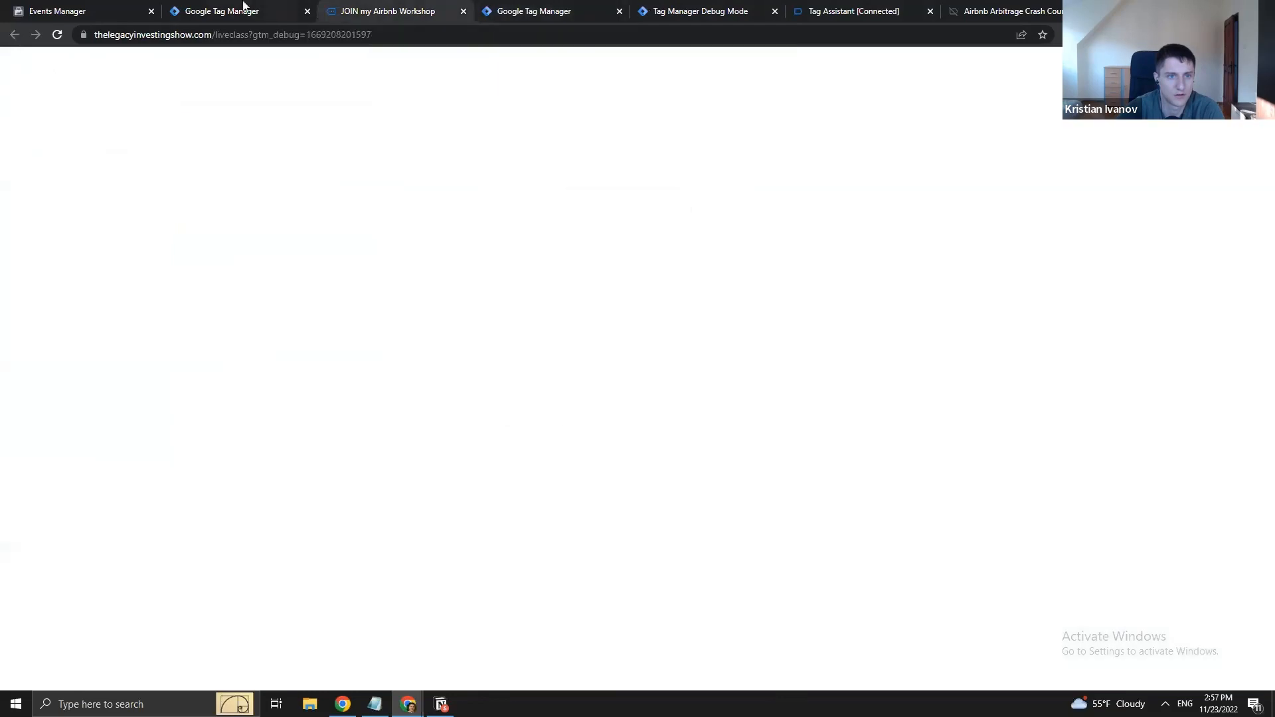
left_click(229, 9)
left_click(403, 6)
left_click(530, 8)
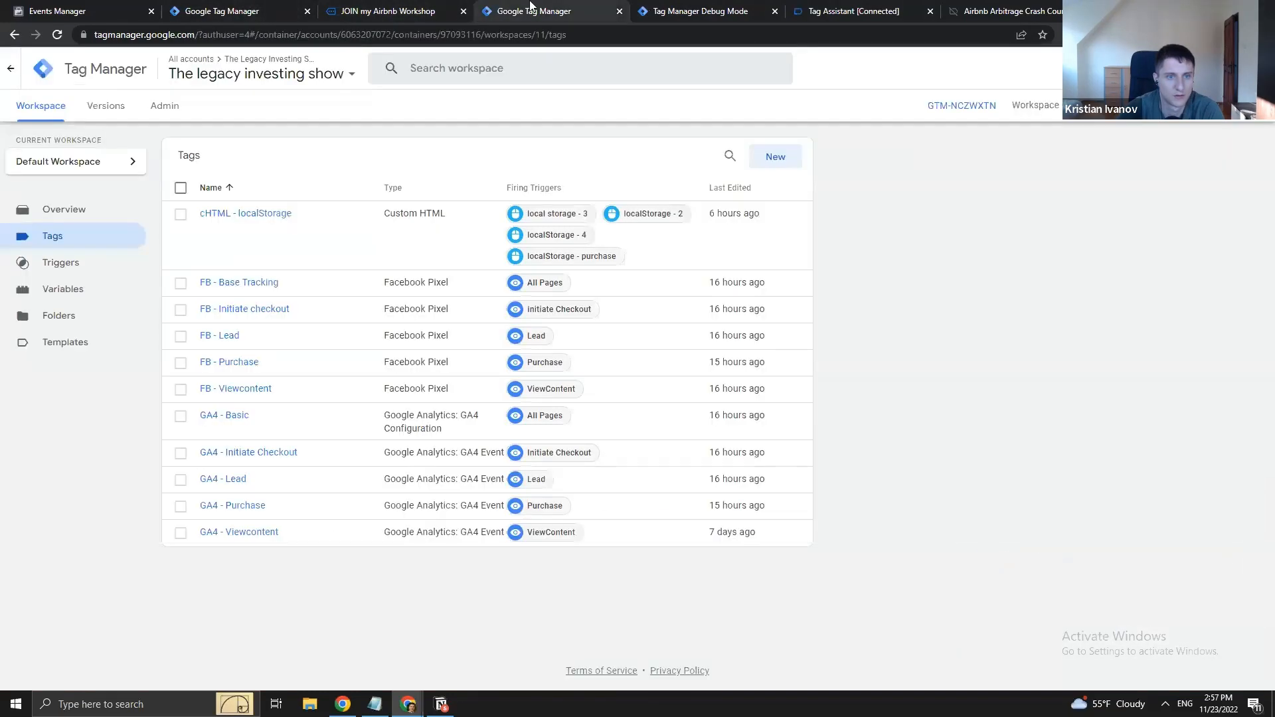
left_click(665, 8)
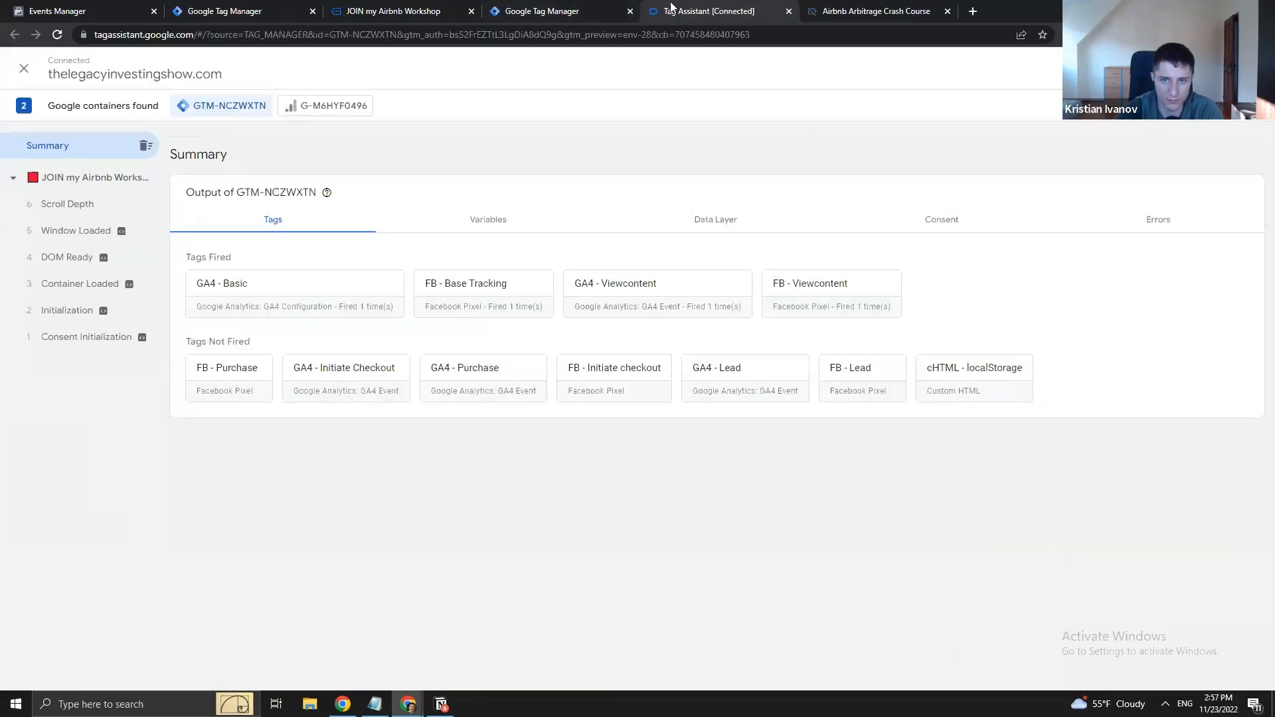
- Close the old server debug, Tag Assistant and workshop preview tabs and restart web preview
middle_click(701, 7)
left_click(701, 5)
key("ctrl+w")
left_click(357, 6)
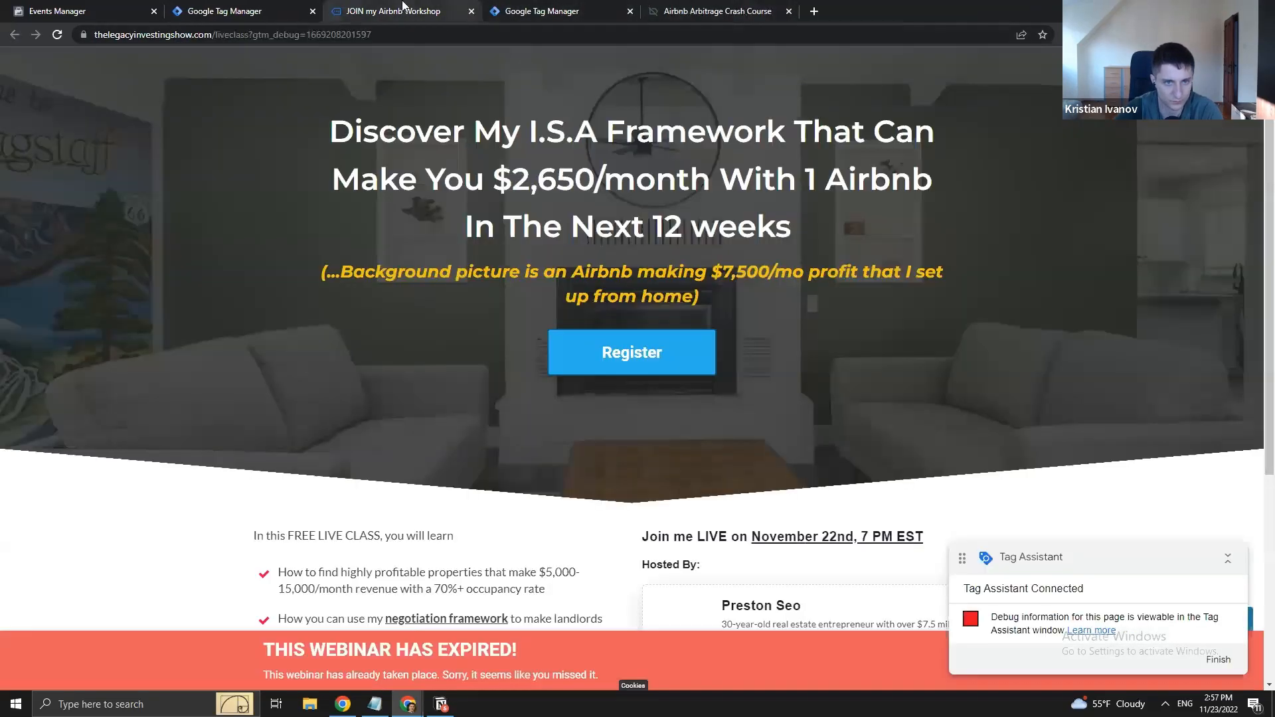
key("ctrl+w")
left_click(242, 9)
left_click(334, 9)
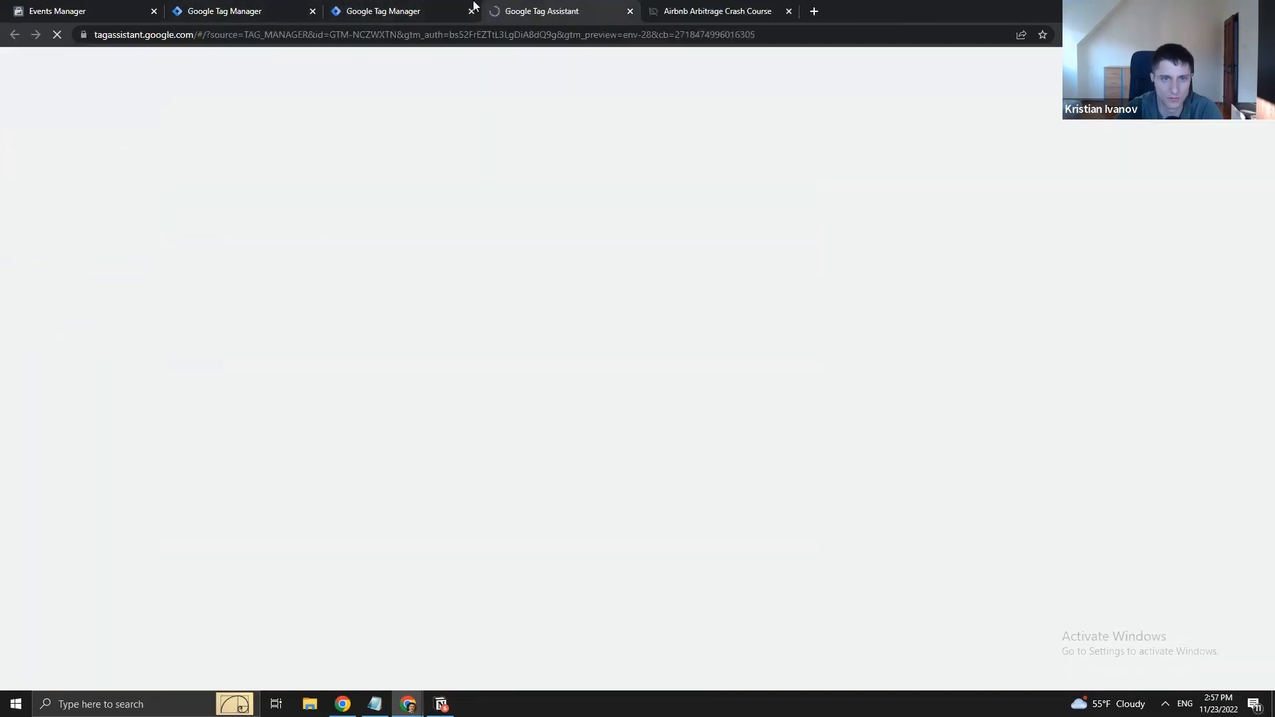
left_click(432, 9)
- Preview the SS server container and connect Tag Assistant to the liveclass page
left_click(229, 9)
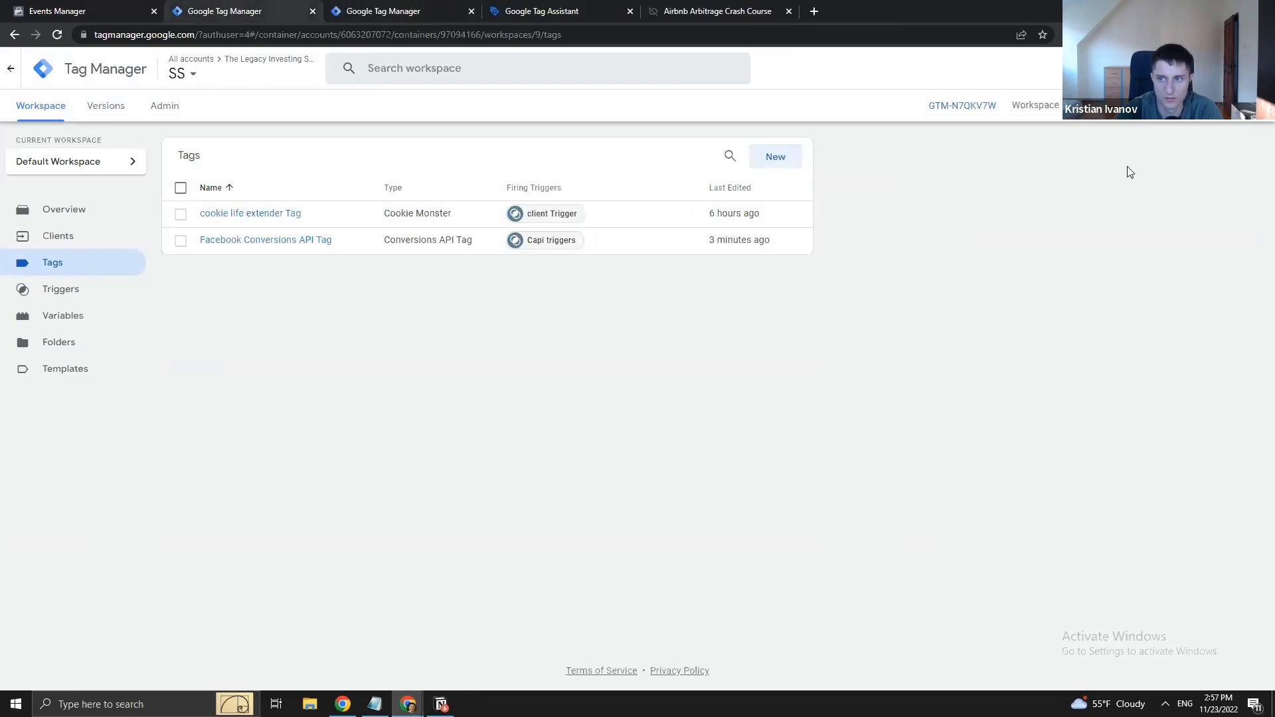
left_click(1157, 106)
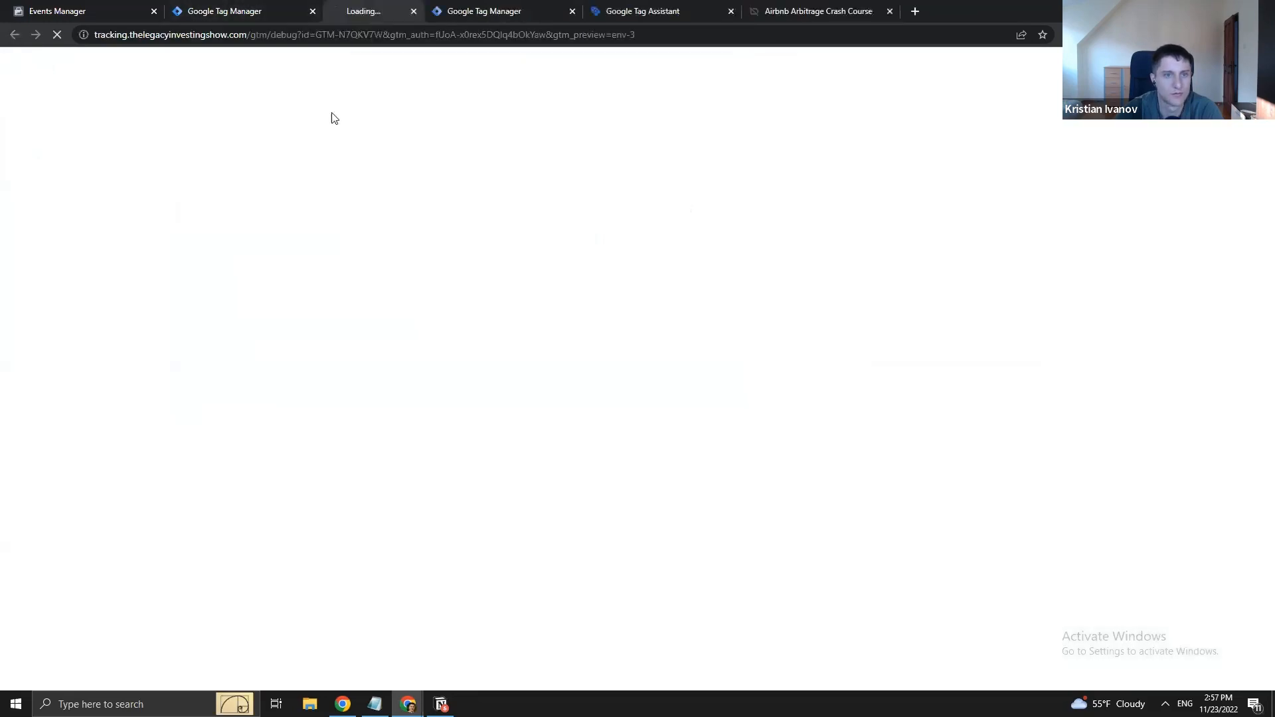
left_click(531, 6)
left_click(399, 6)
left_click_drag(365, 6, 515, 6)
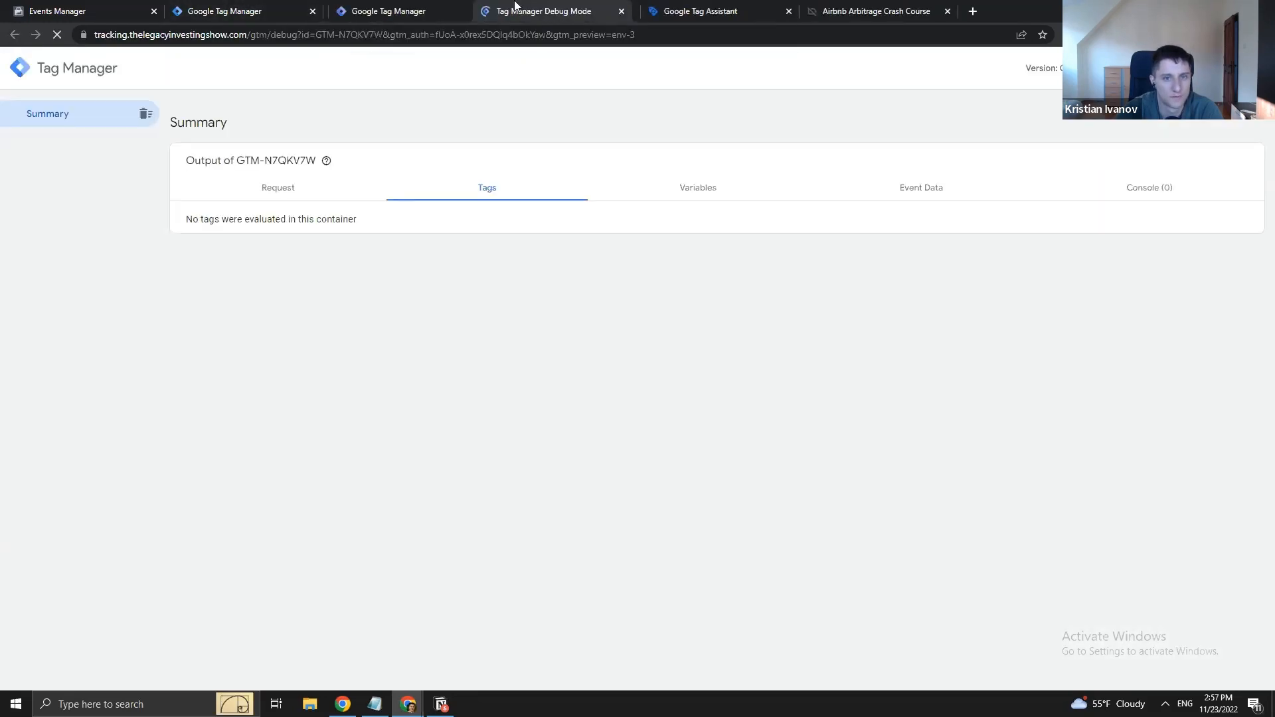
left_click(658, 6)
left_click(666, 364)
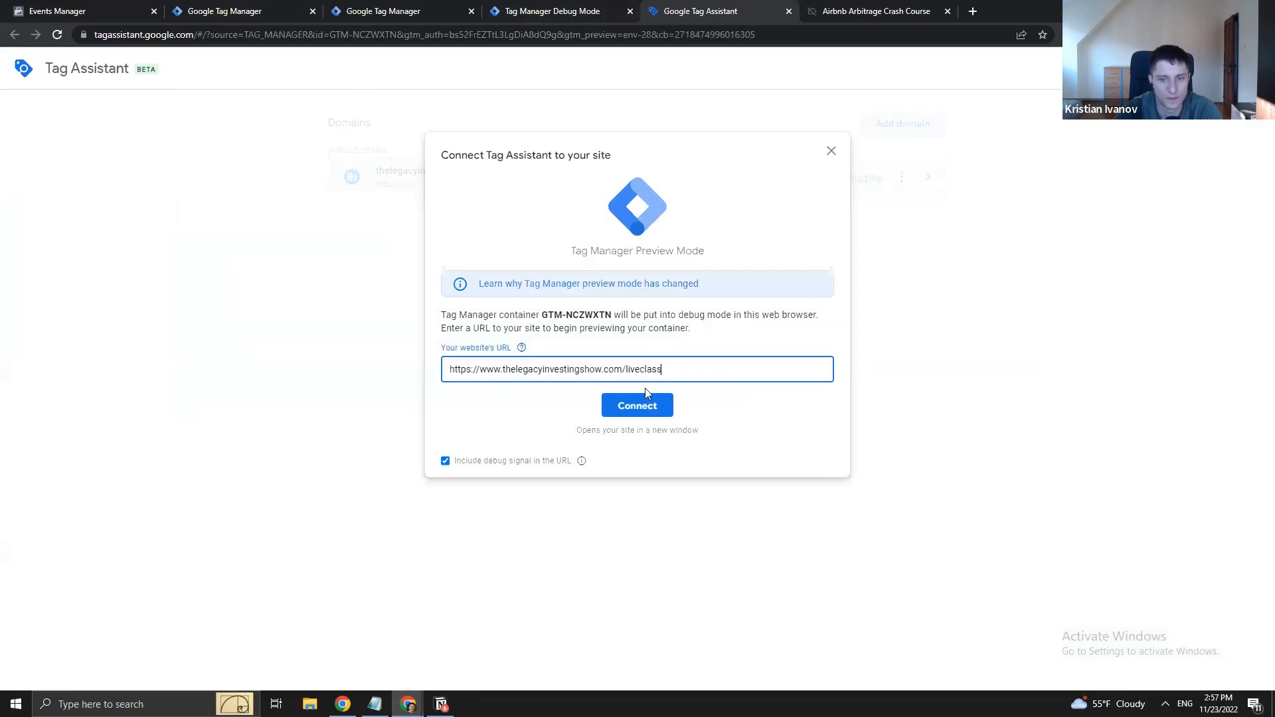
left_click(638, 405)
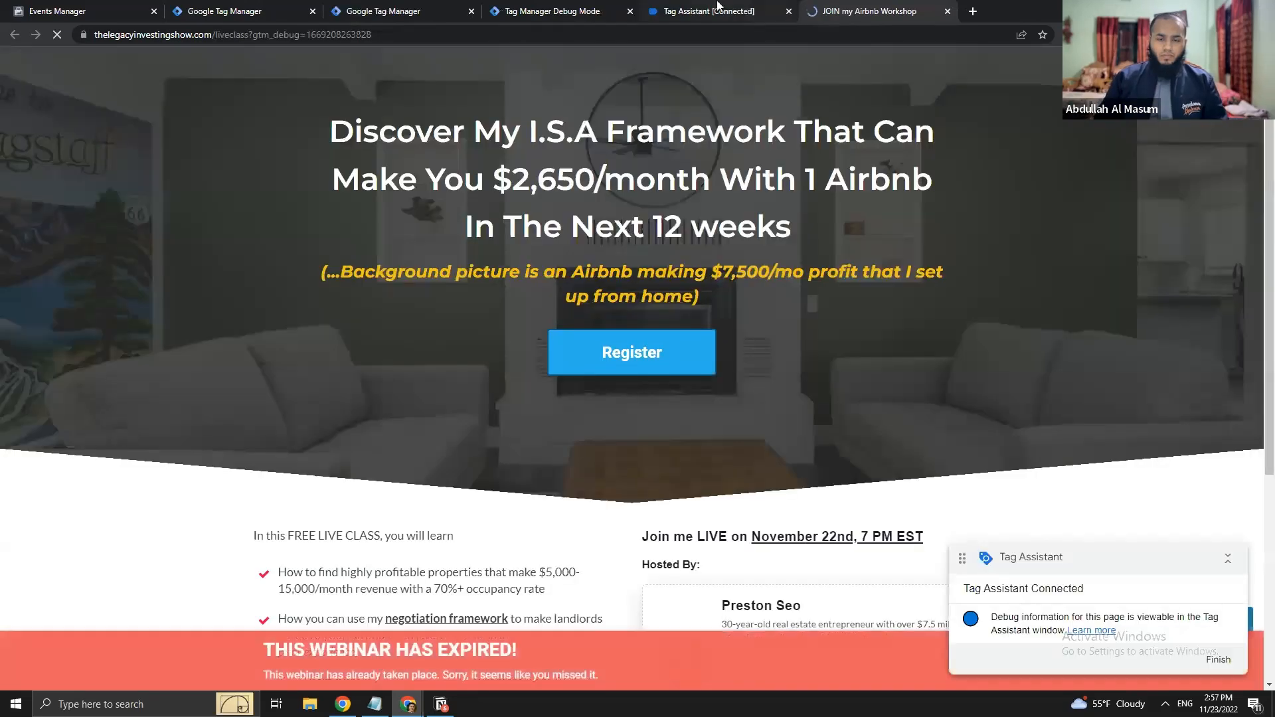
- Confirm the connection and check fired tags in server debug and Tag Assistant
left_click(717, 8)
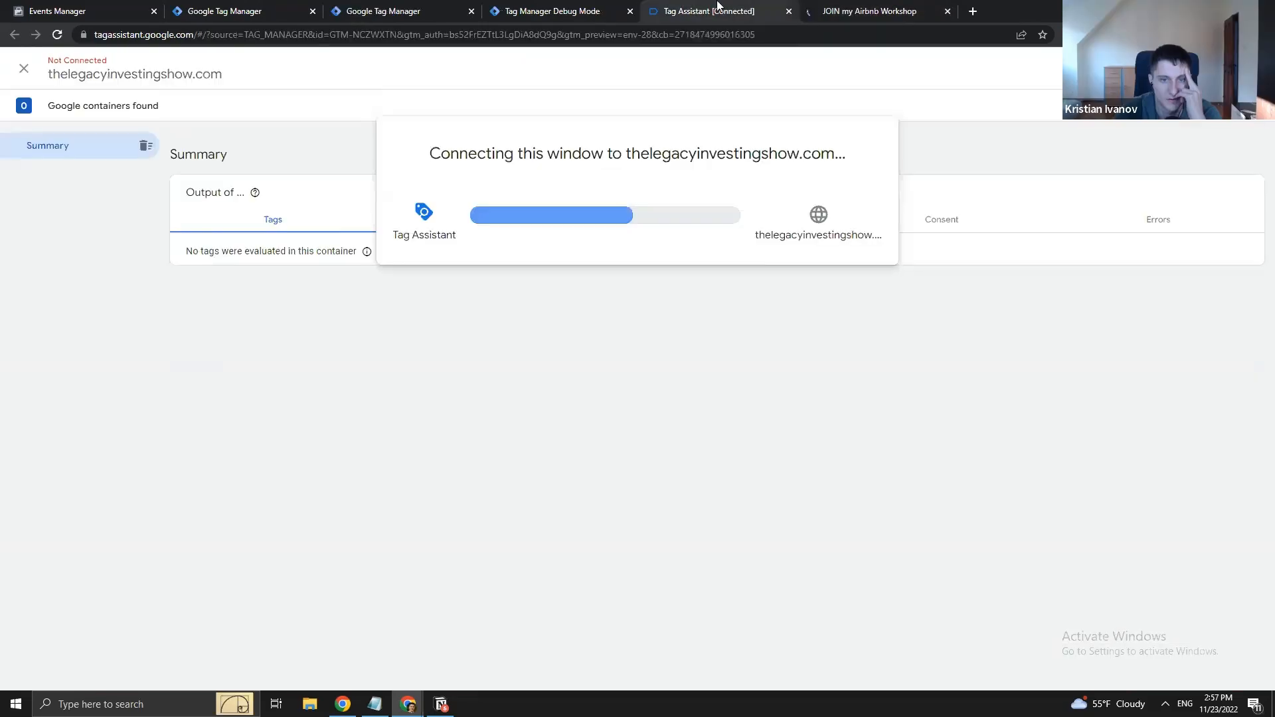
left_click(635, 309)
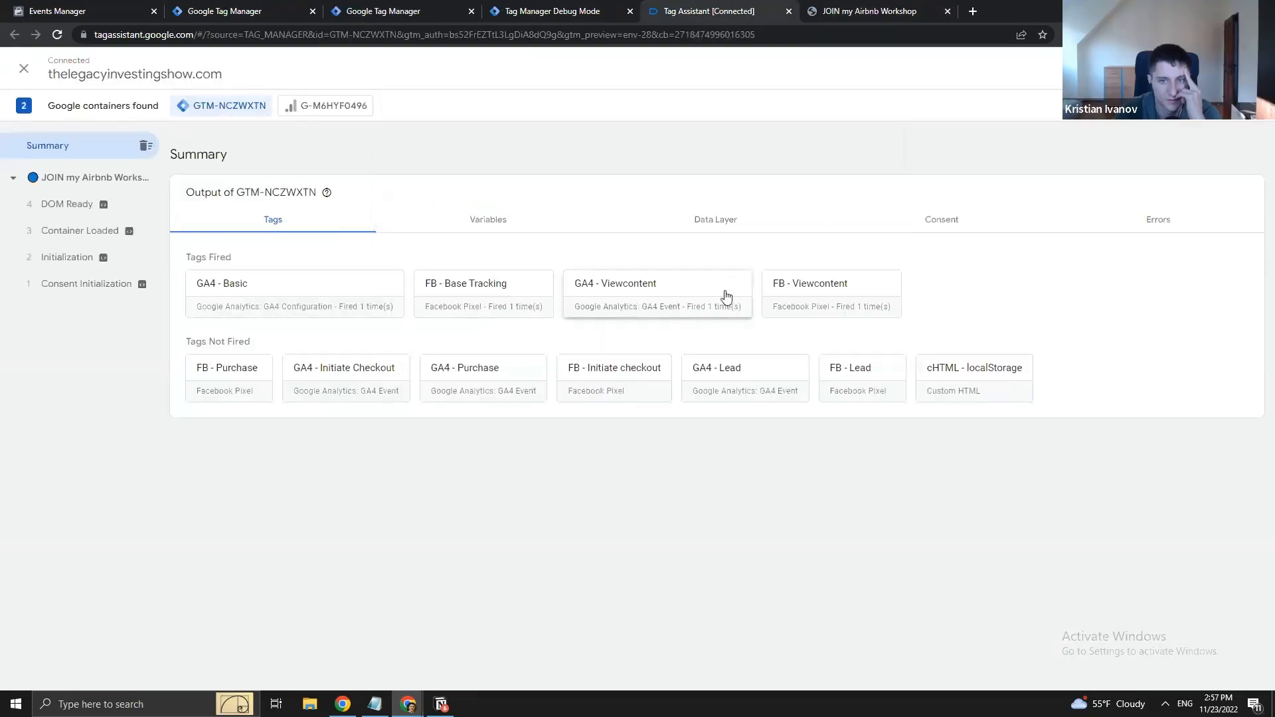
left_click(523, 11)
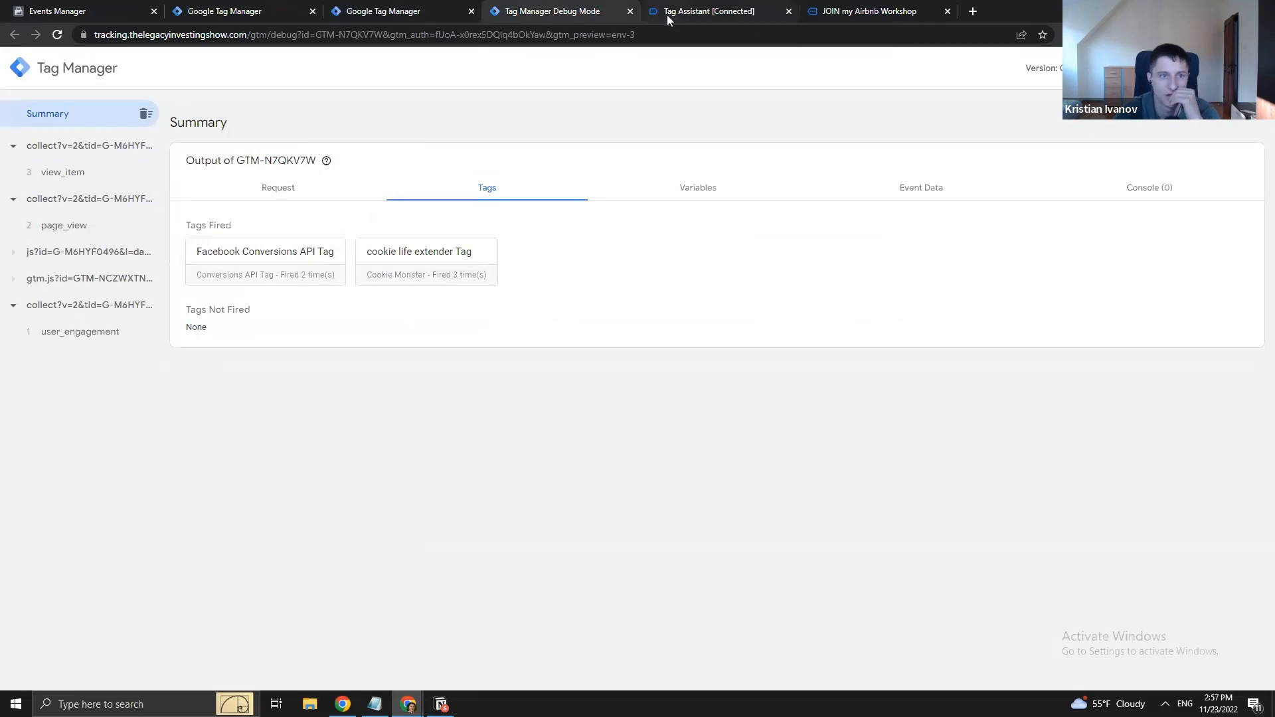
left_click(55, 37)
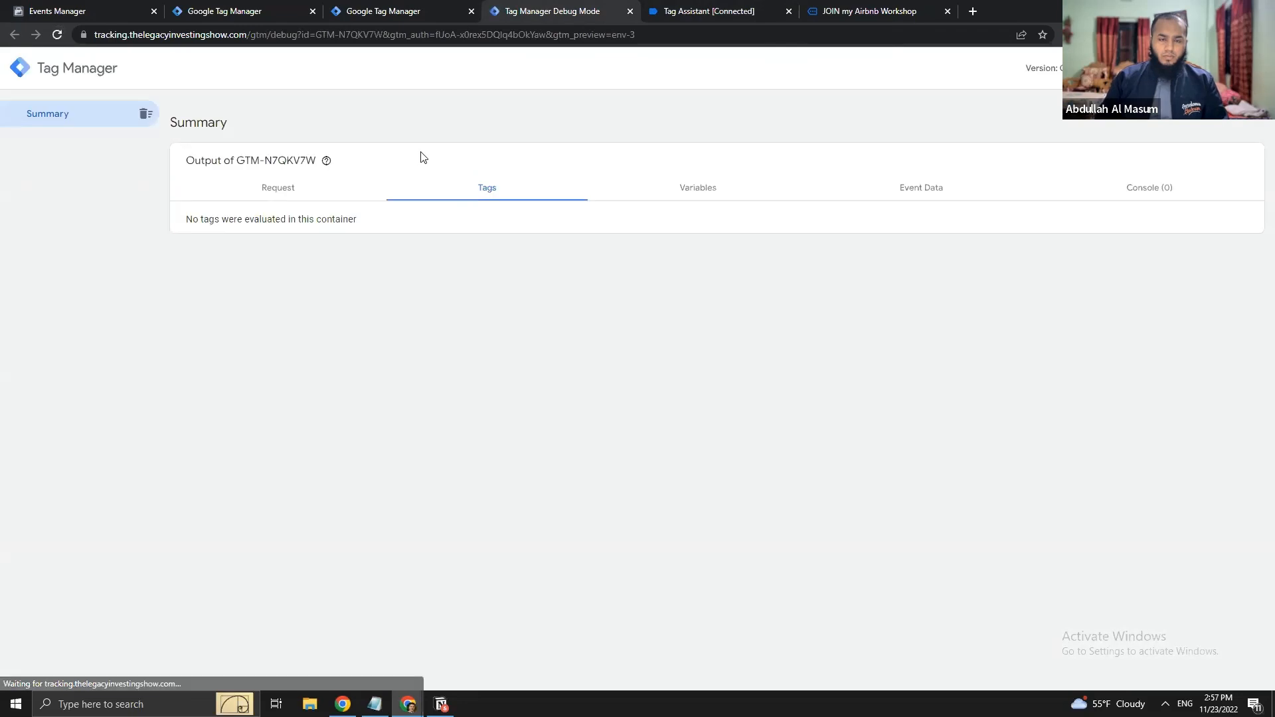
left_click(671, 12)
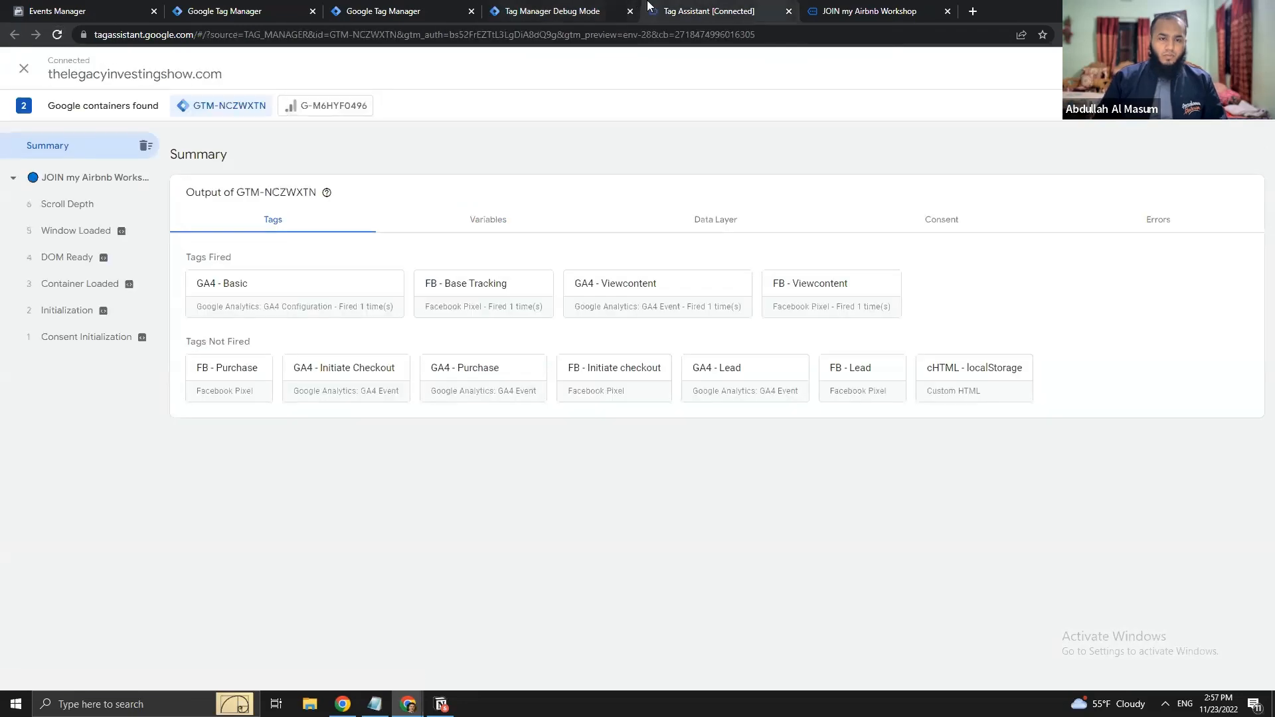
left_click(58, 35)
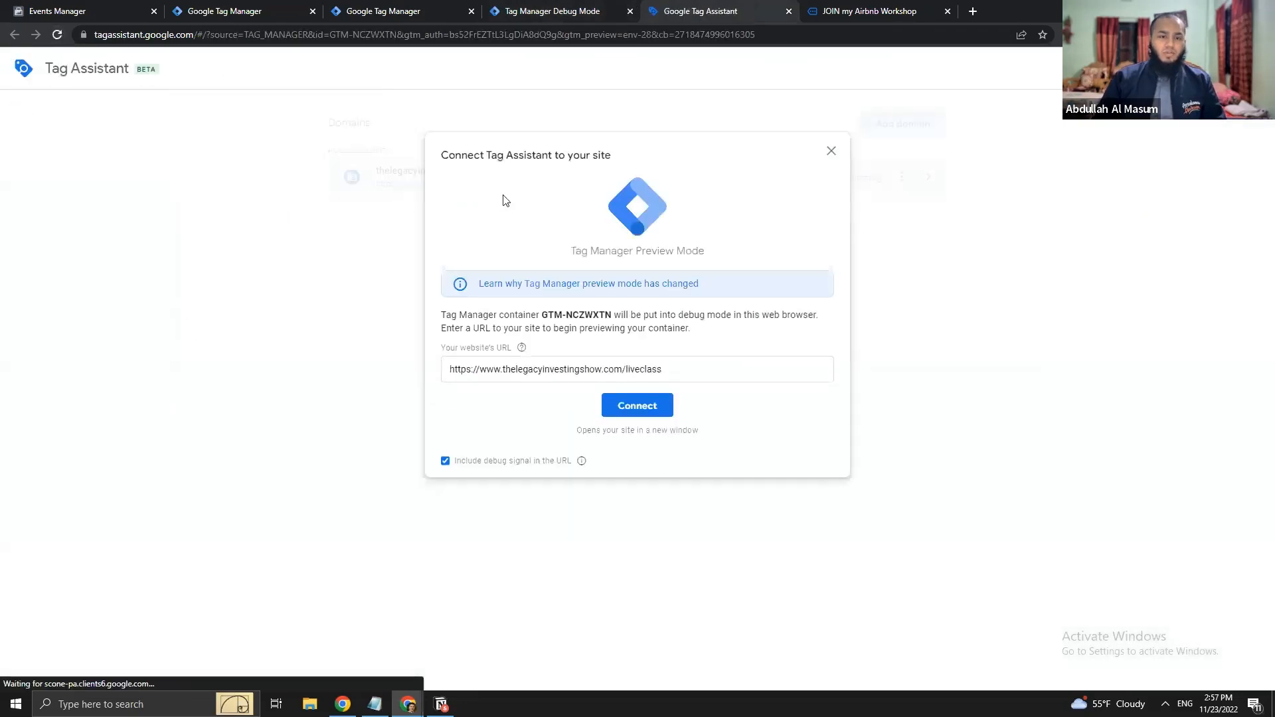
- Connect Tag Assistant to the crashcourse page and close the old Tag Assistant and debug tabs
double_click(644, 369)
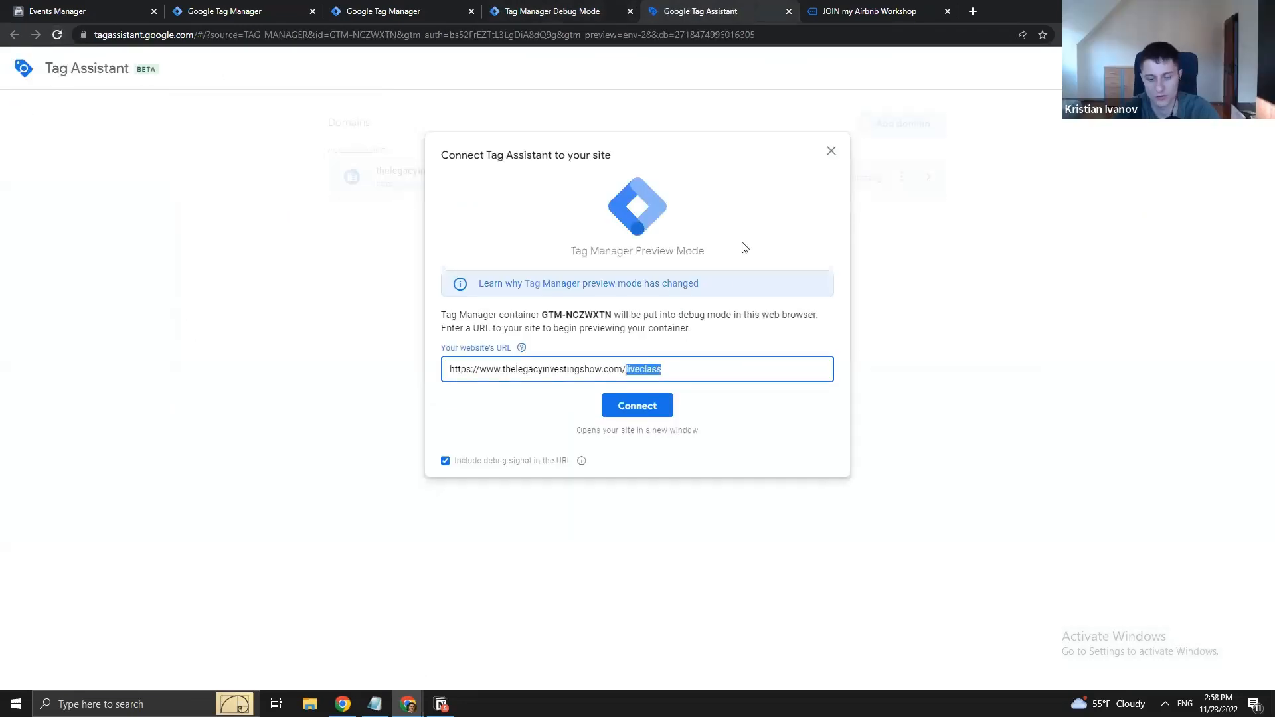
type("crashcourse")
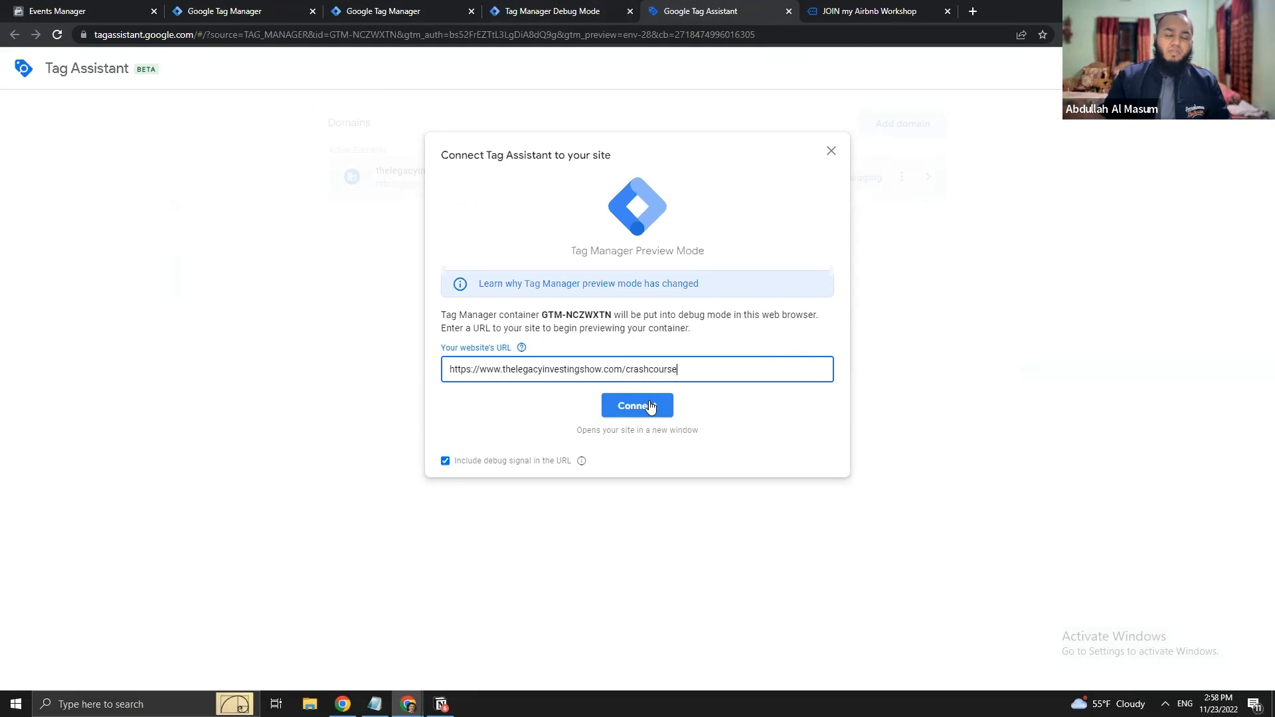
left_click(650, 406)
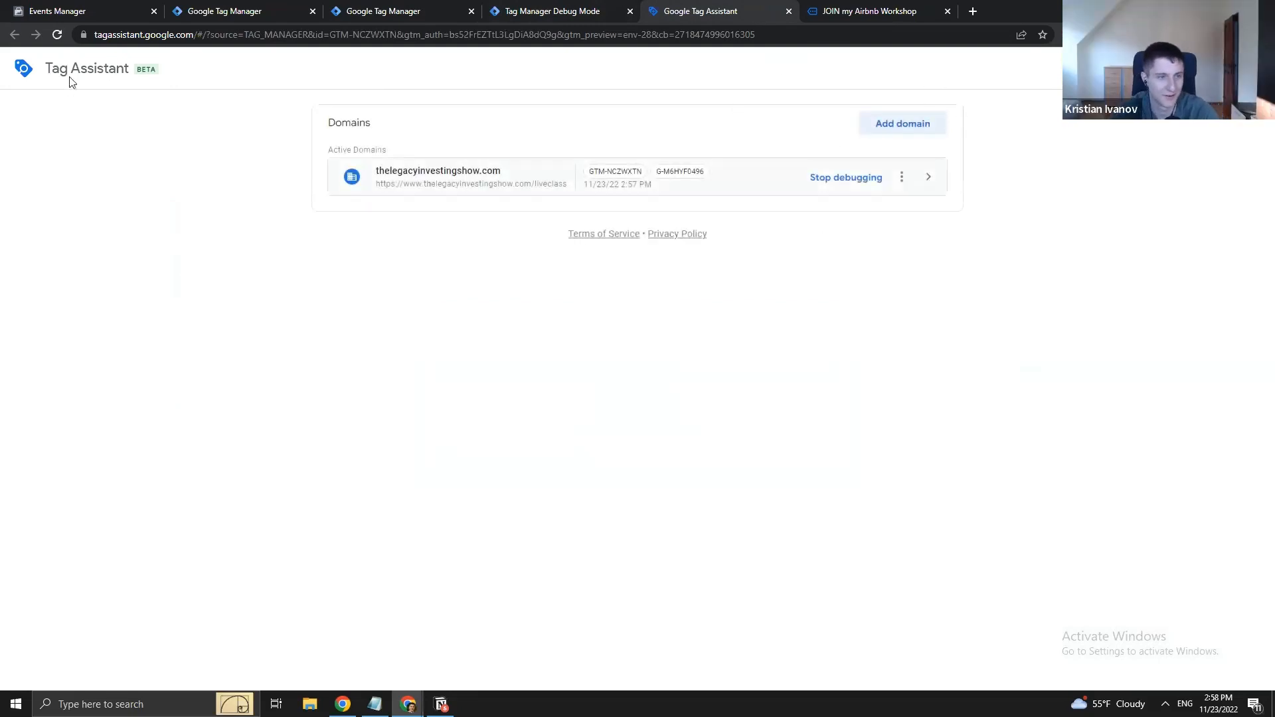
middle_click(705, 7)
middle_click(559, 8)
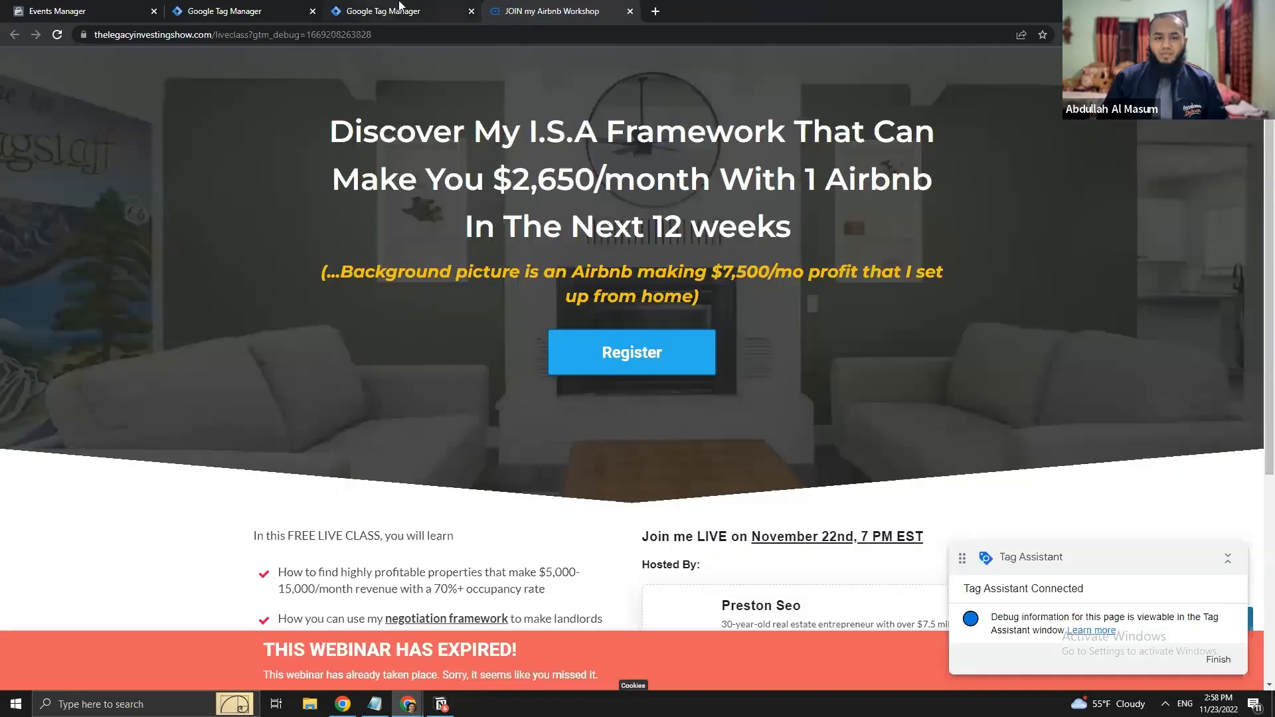
- Restart web and server container previews and connect Tag Assistant to the crashcourse URL
left_click(399, 8)
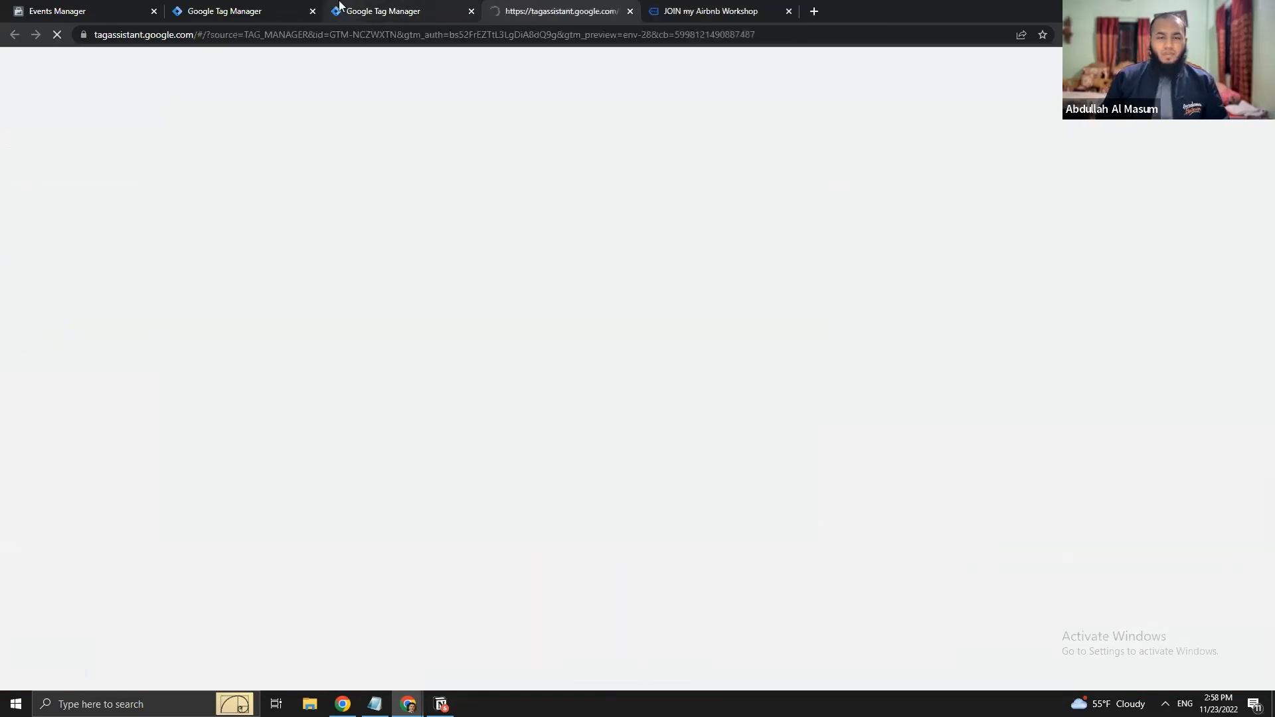
left_click(337, 6)
left_click(293, 9)
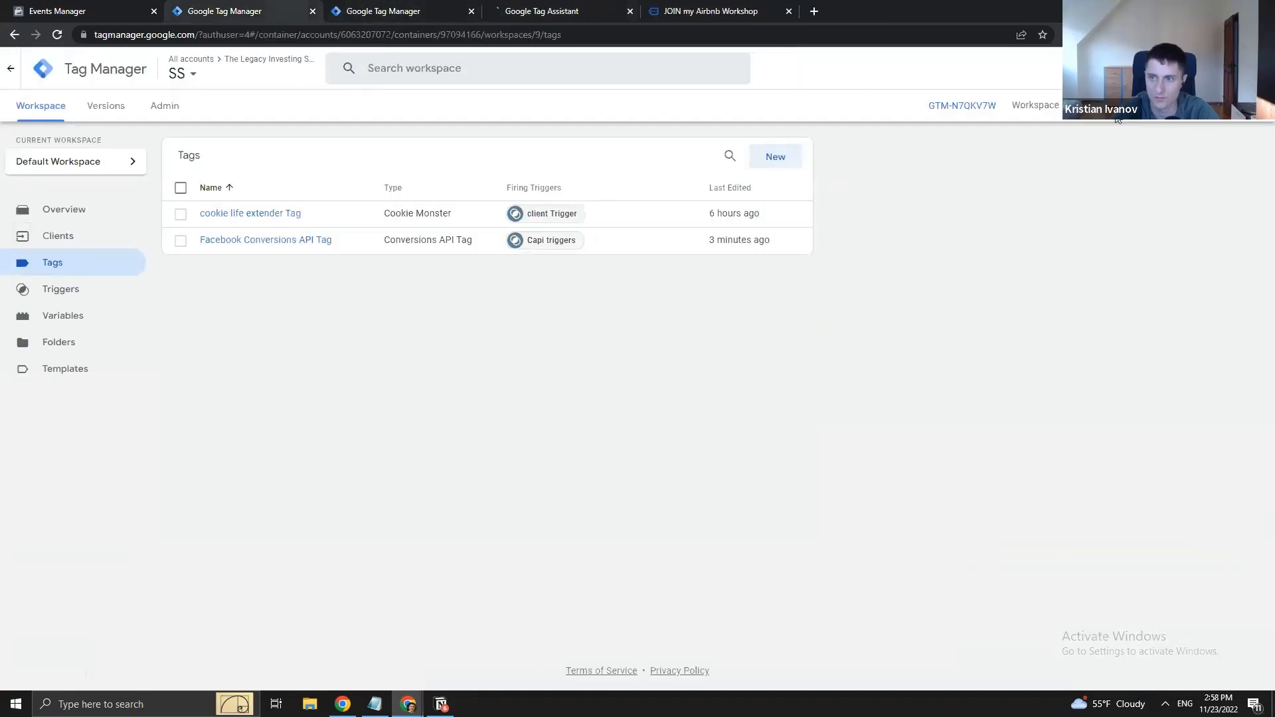
left_click(1163, 105)
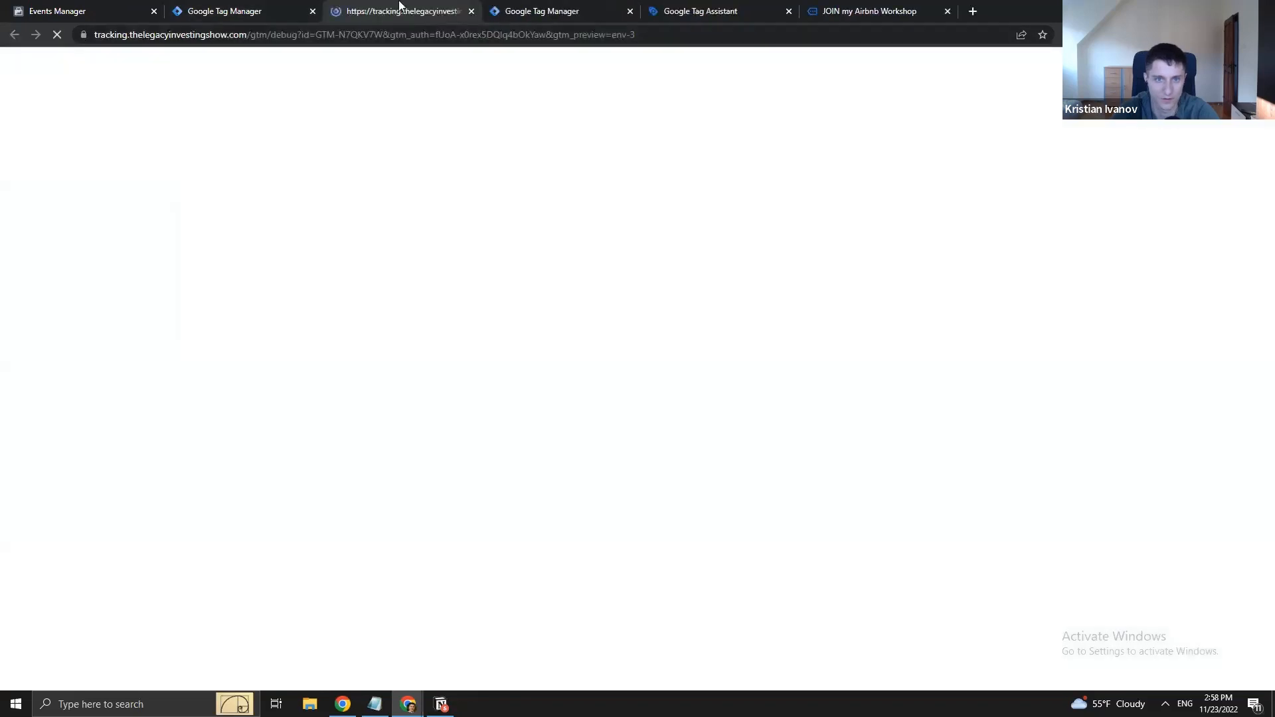
left_click_drag(398, 8, 546, 5)
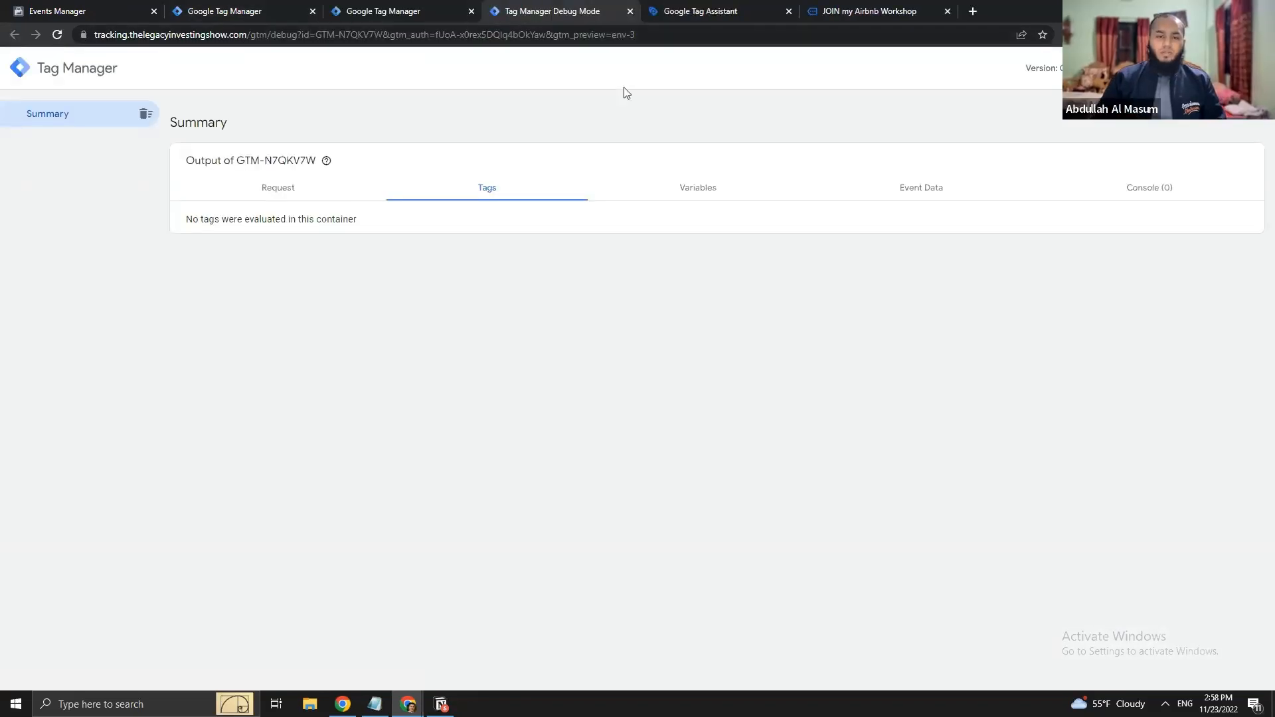
left_click(691, 10)
double_click(640, 369)
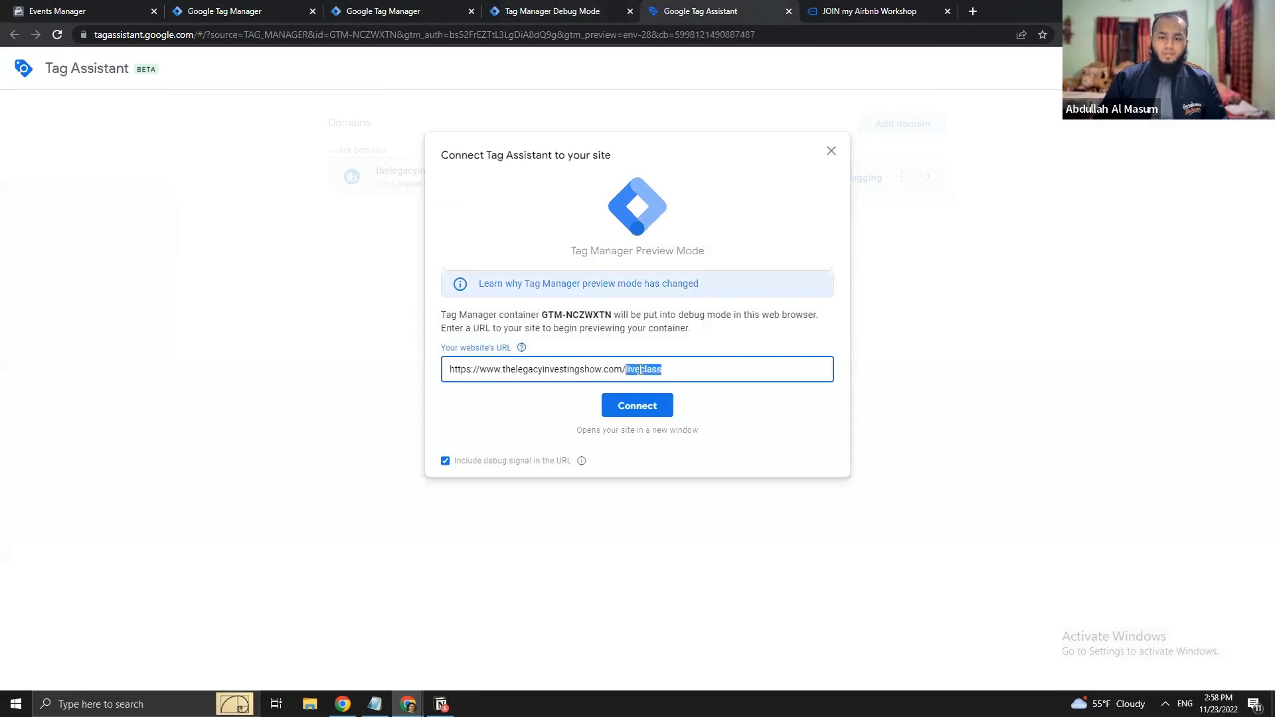
type("crashcourse")
key("Return")
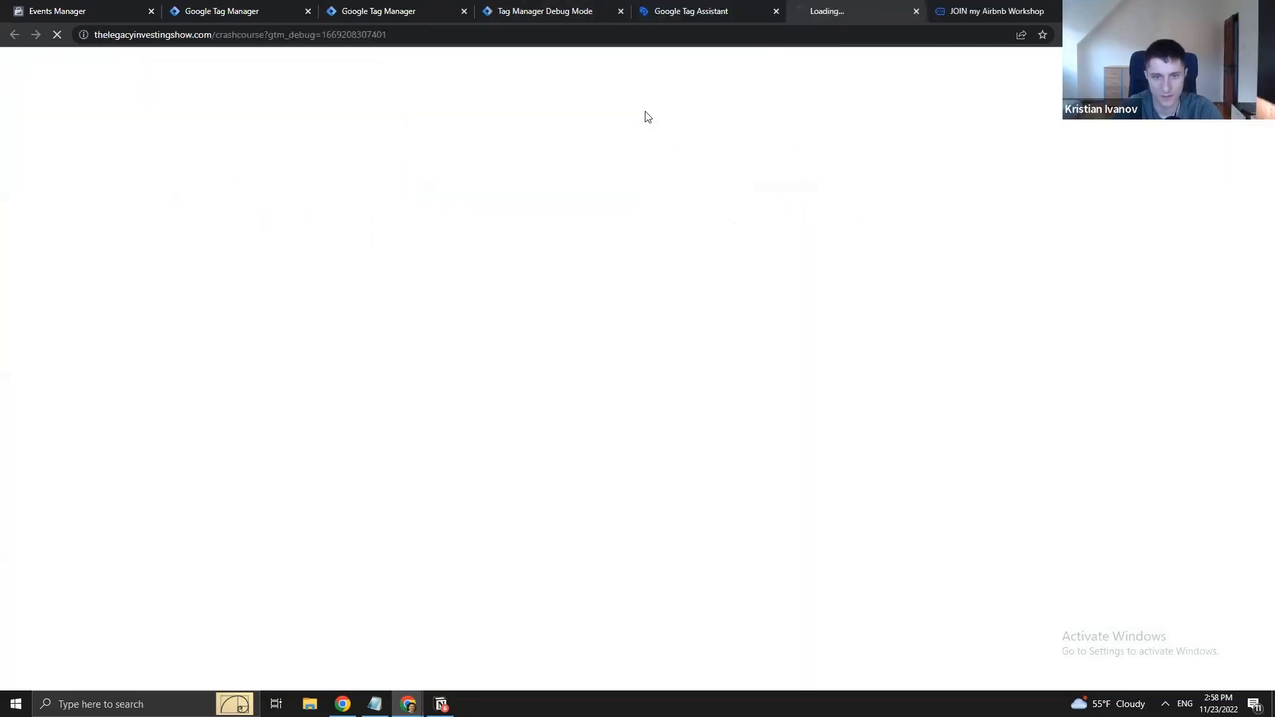
- Finish connecting, then check generate_lead's Facebook Conversions API Tag details in server debug
left_click(751, 5)
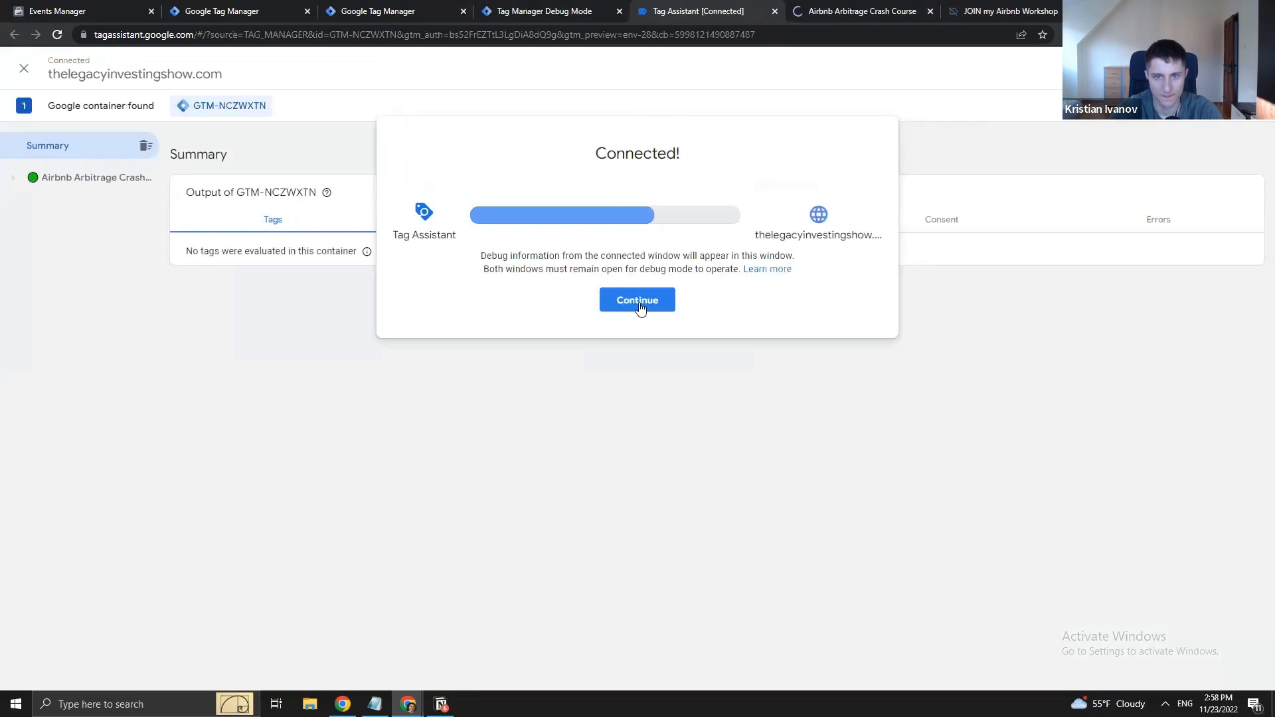
left_click(637, 300)
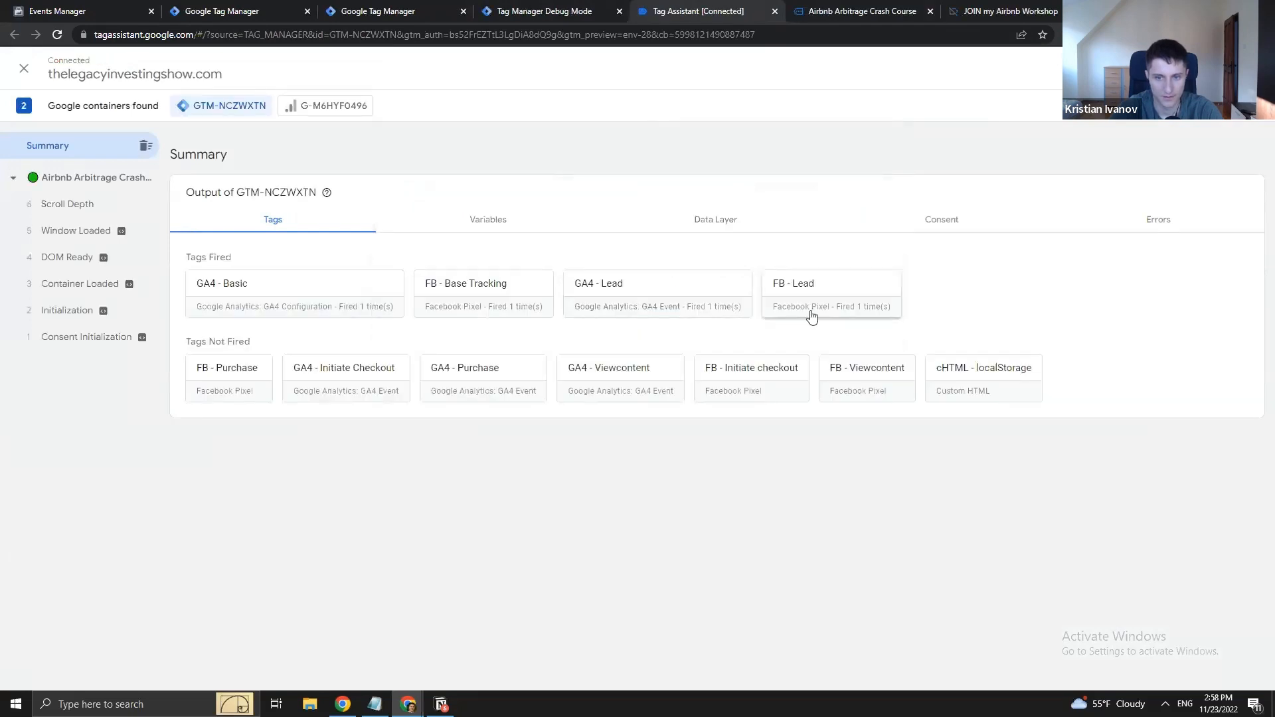
left_click(535, 11)
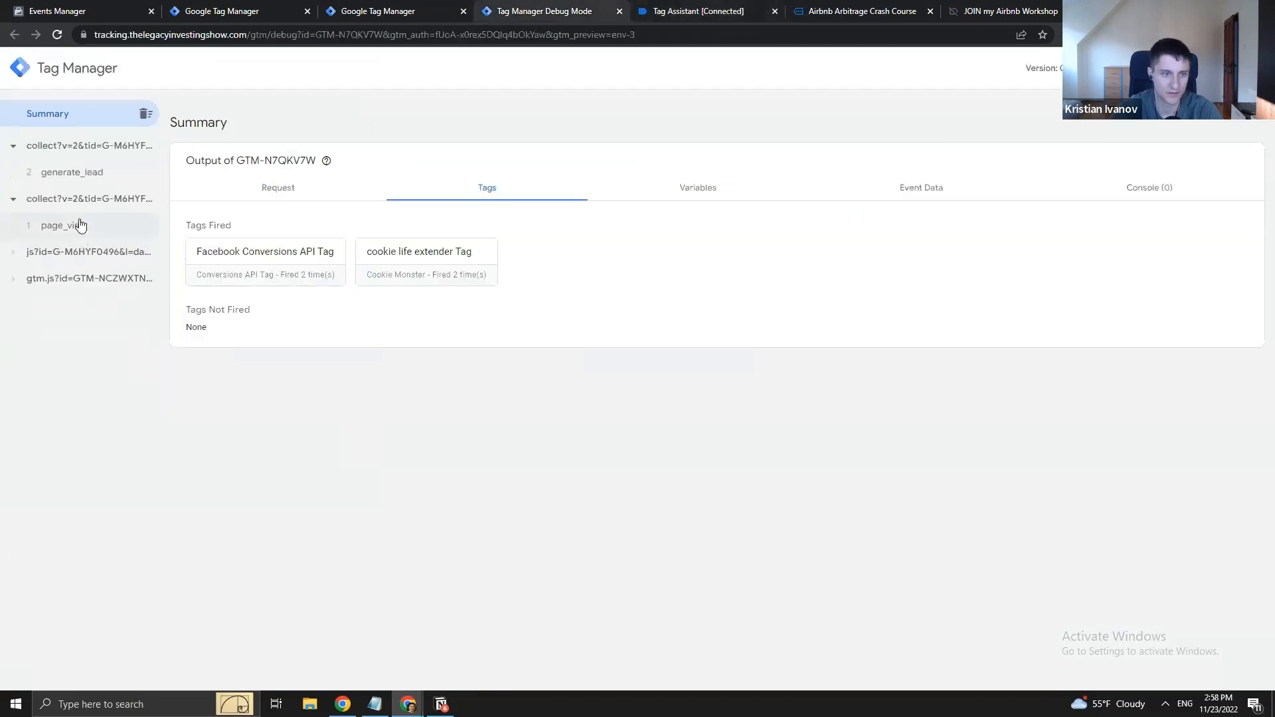
left_click(59, 172)
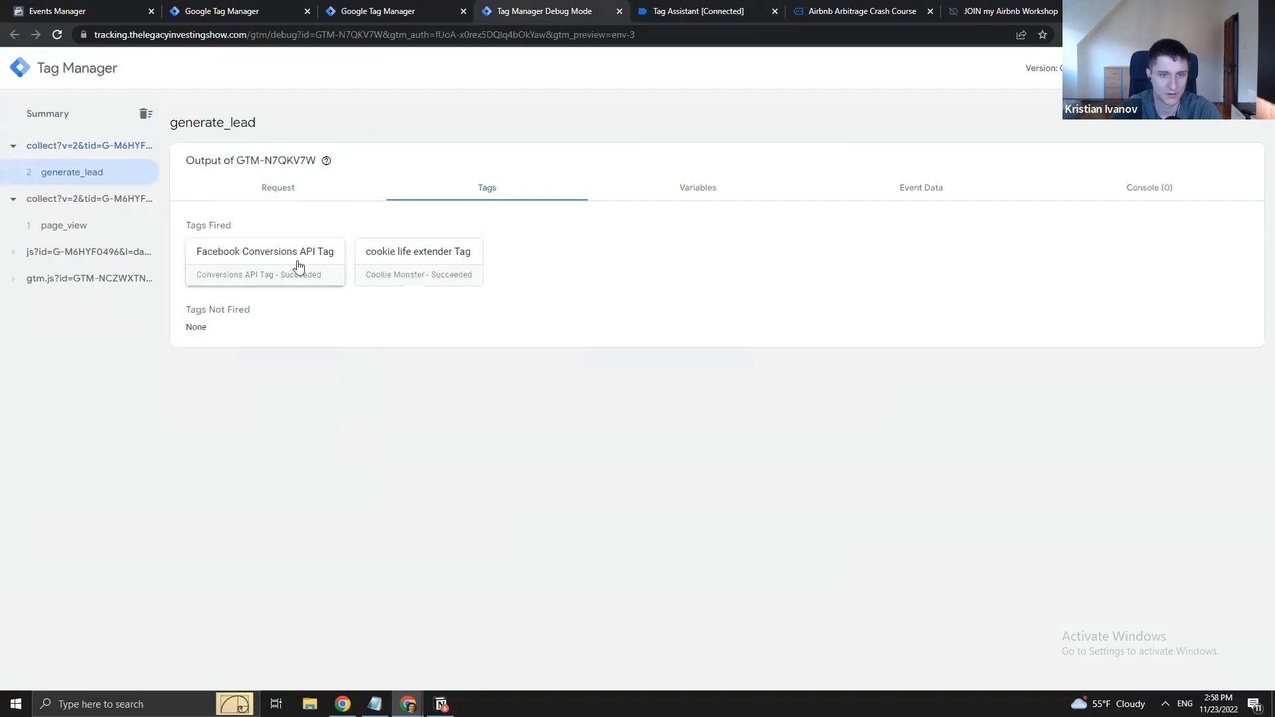
left_click(297, 260)
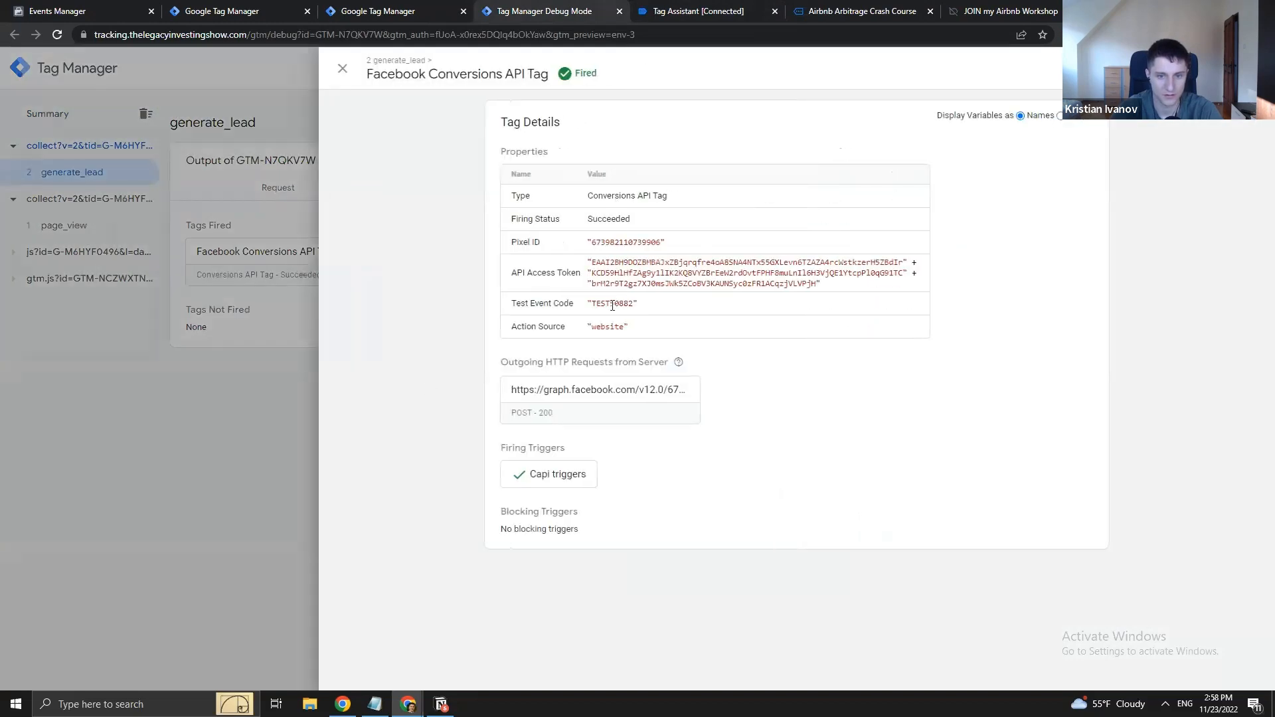
left_click(269, 393)
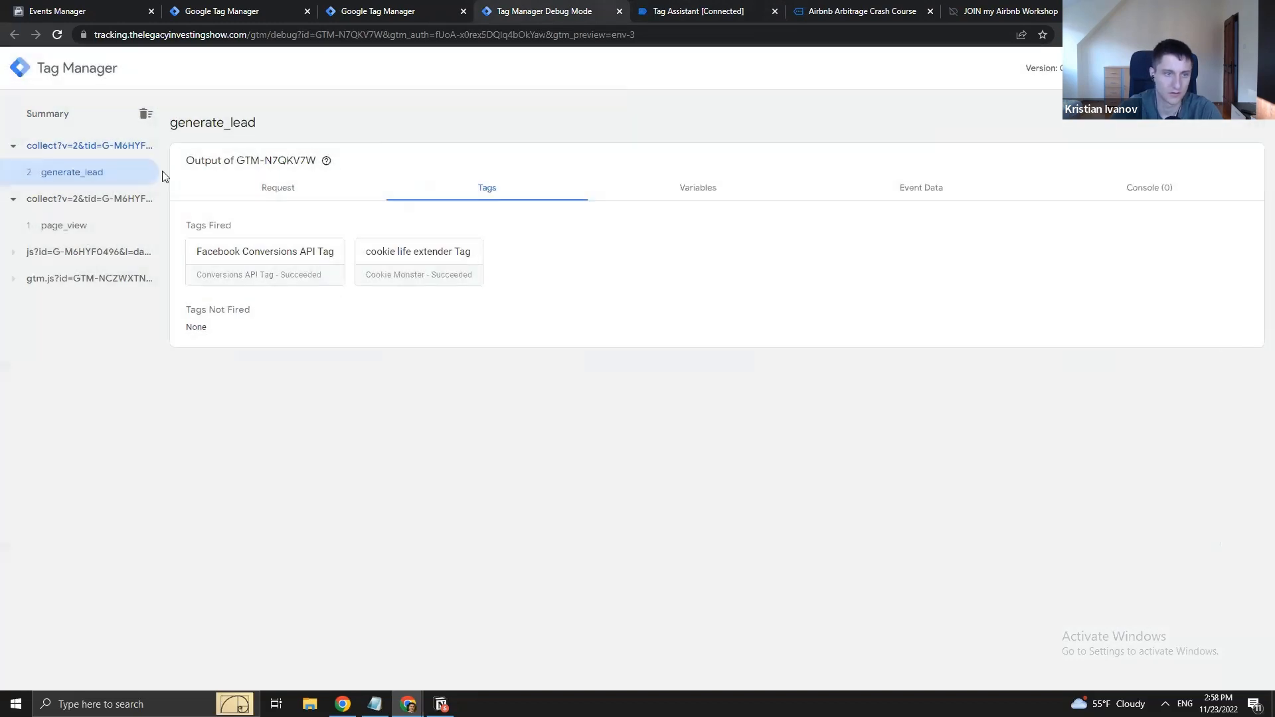
left_click(749, 8)
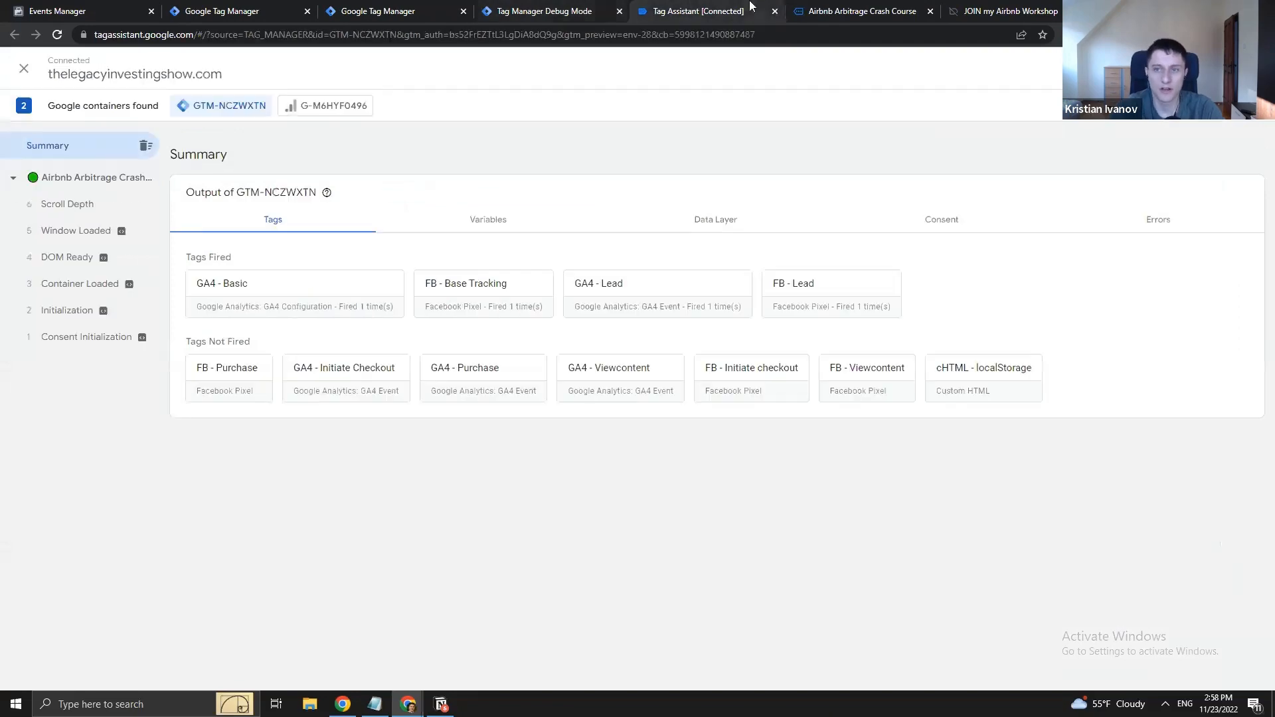
- Load the special_discount page on the site and check which web tags fired
left_click(822, 9)
left_click_drag(216, 33, 513, 51)
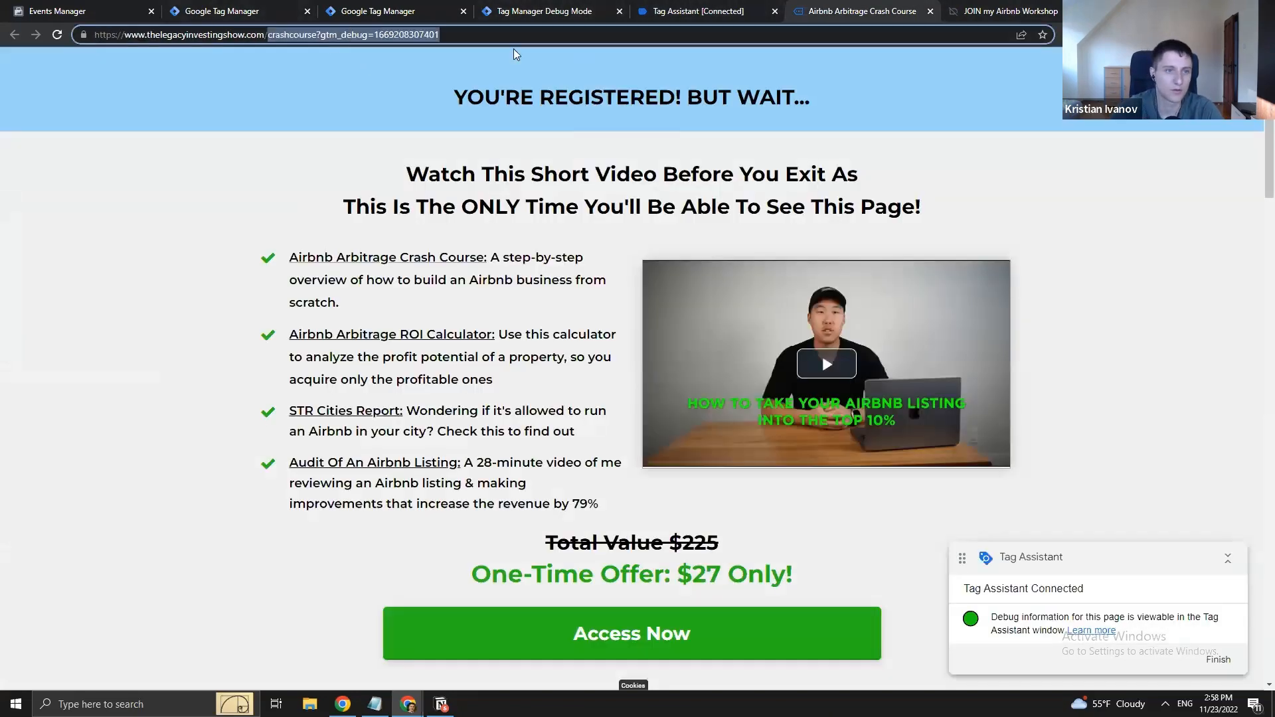
key("BackSpace")
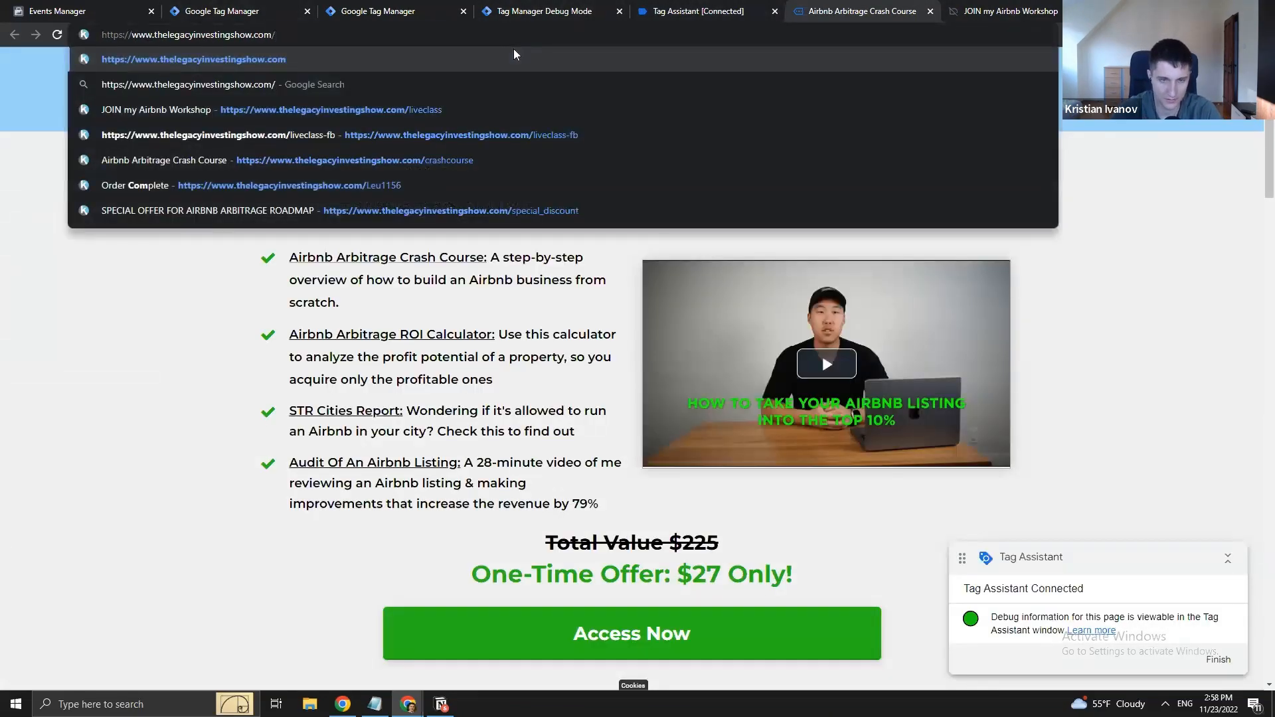
type("spe")
key("Return")
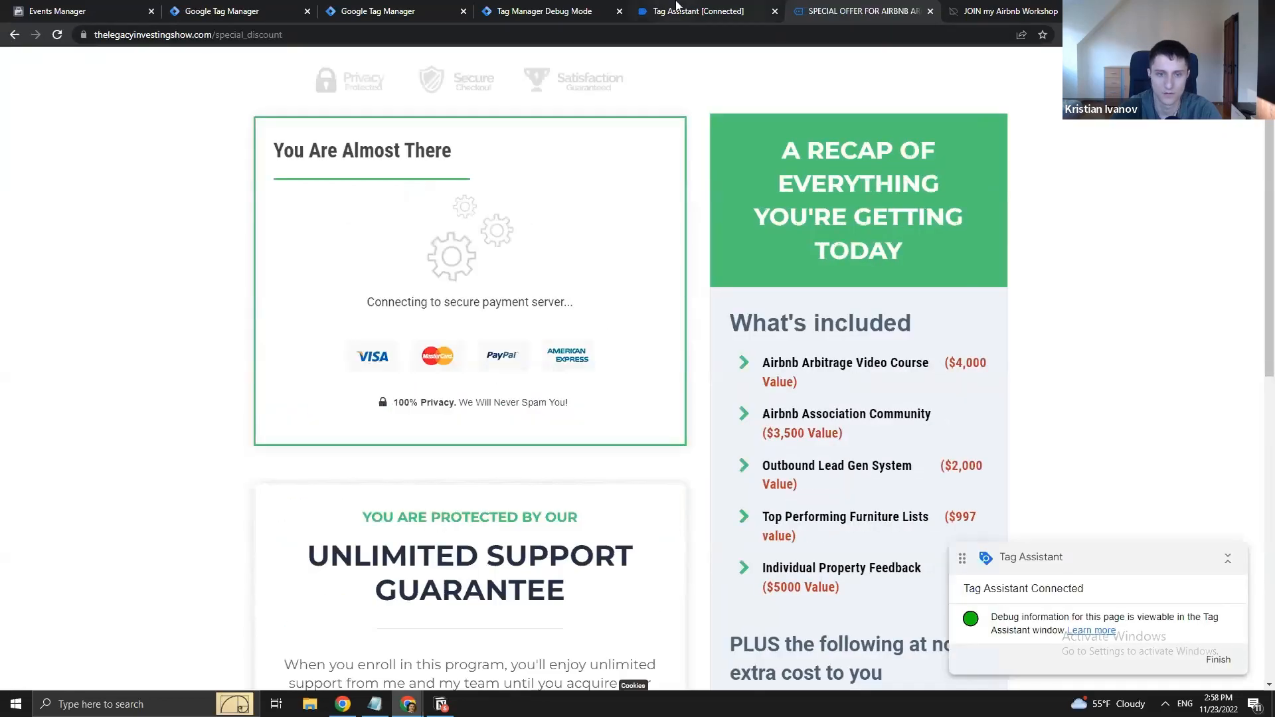
left_click(676, 8)
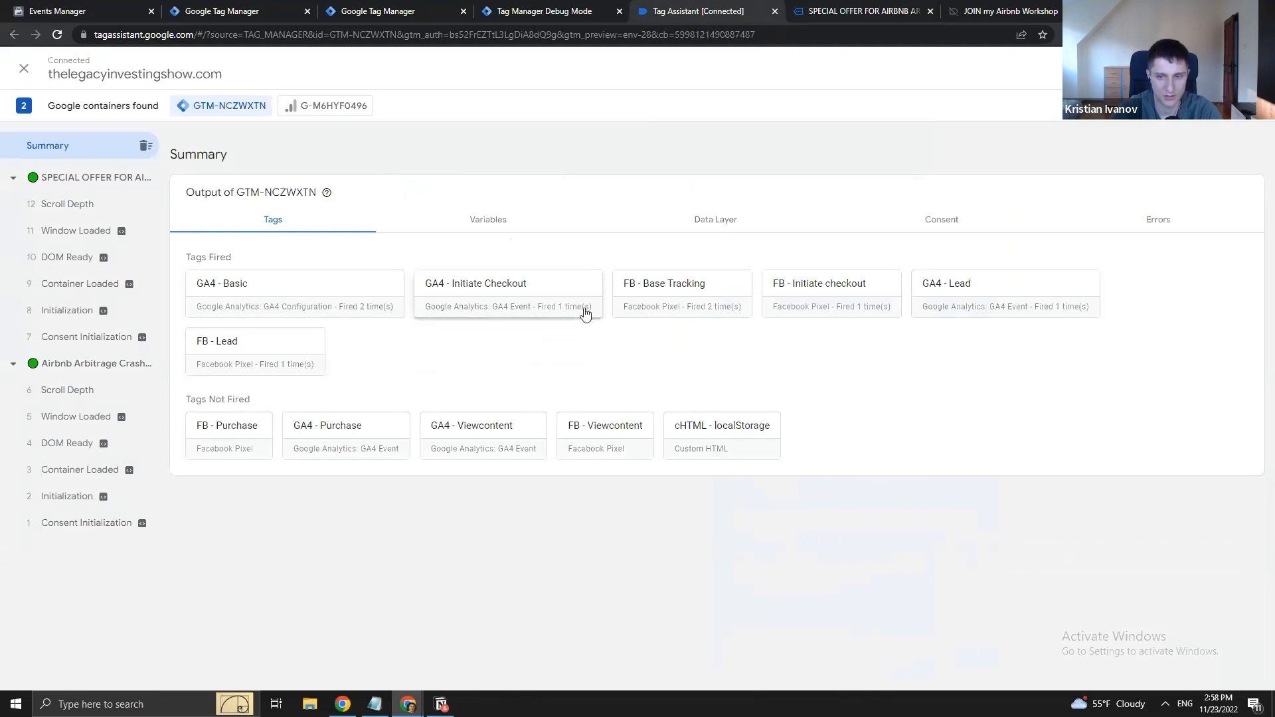
- In server debug, confirm begin_checkout fired the Facebook Conversions API Tag
left_click(564, 10)
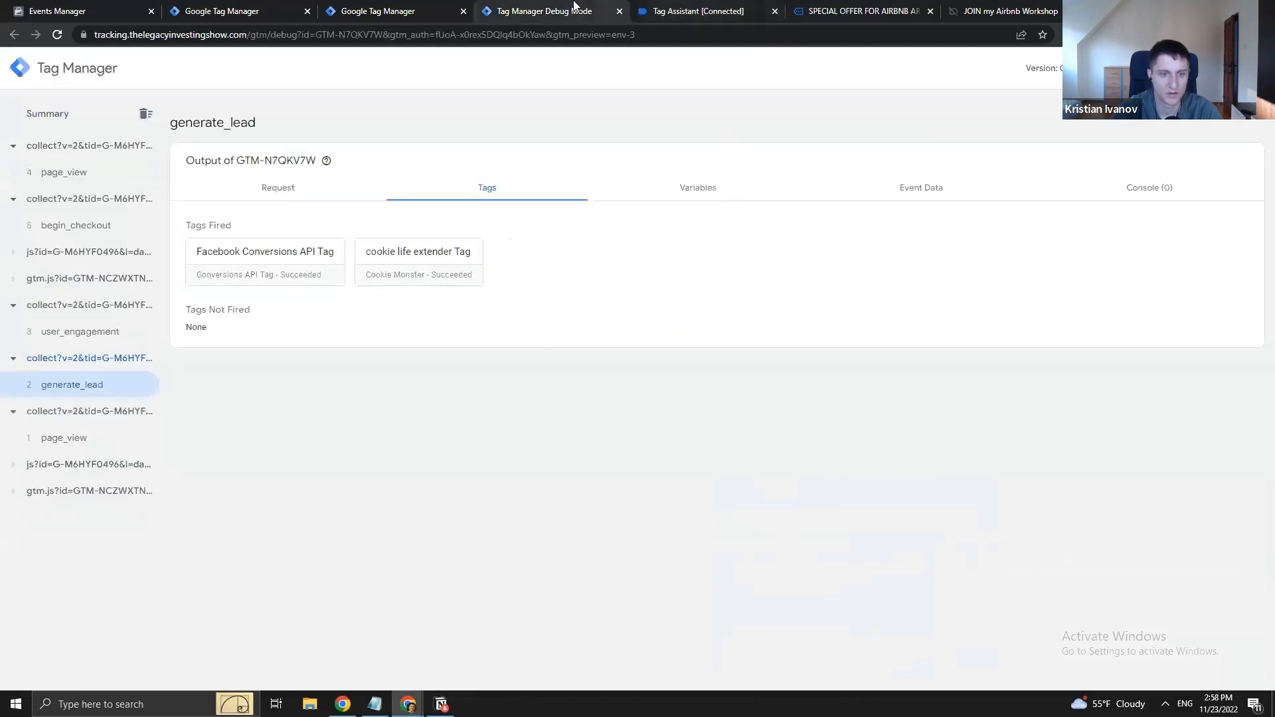
left_click(370, 8)
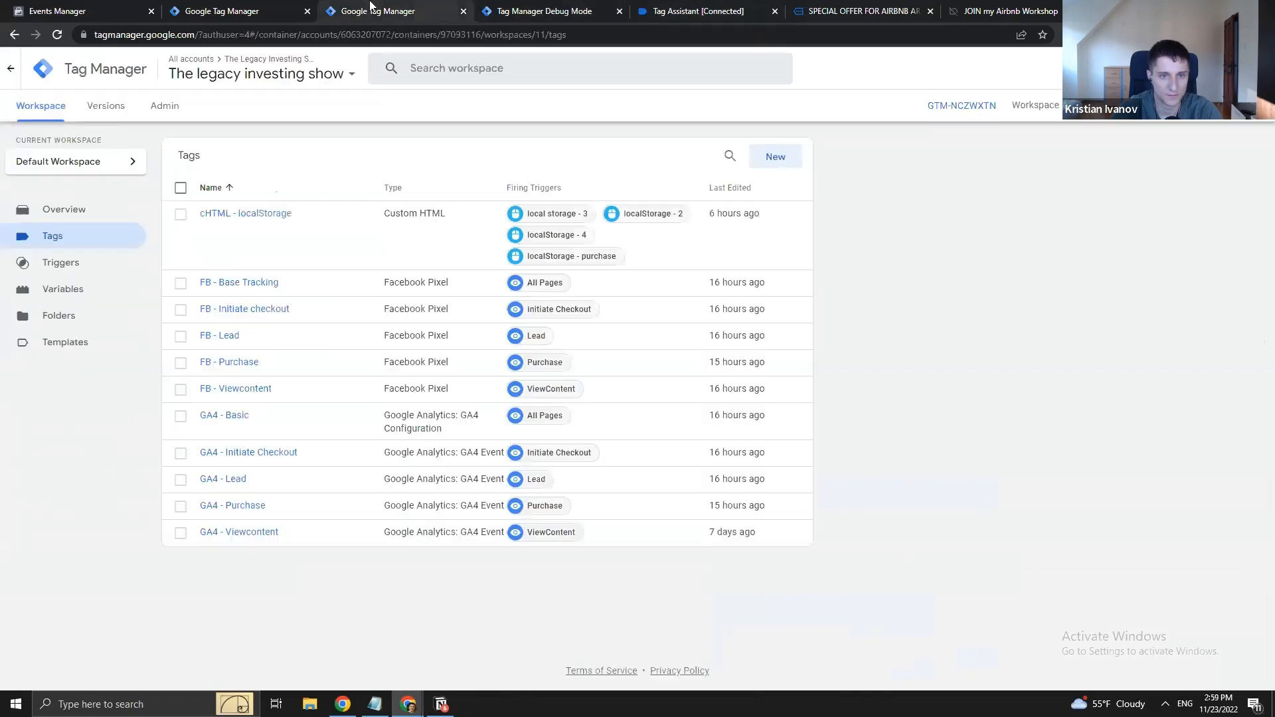
left_click(247, 4)
left_click(558, 8)
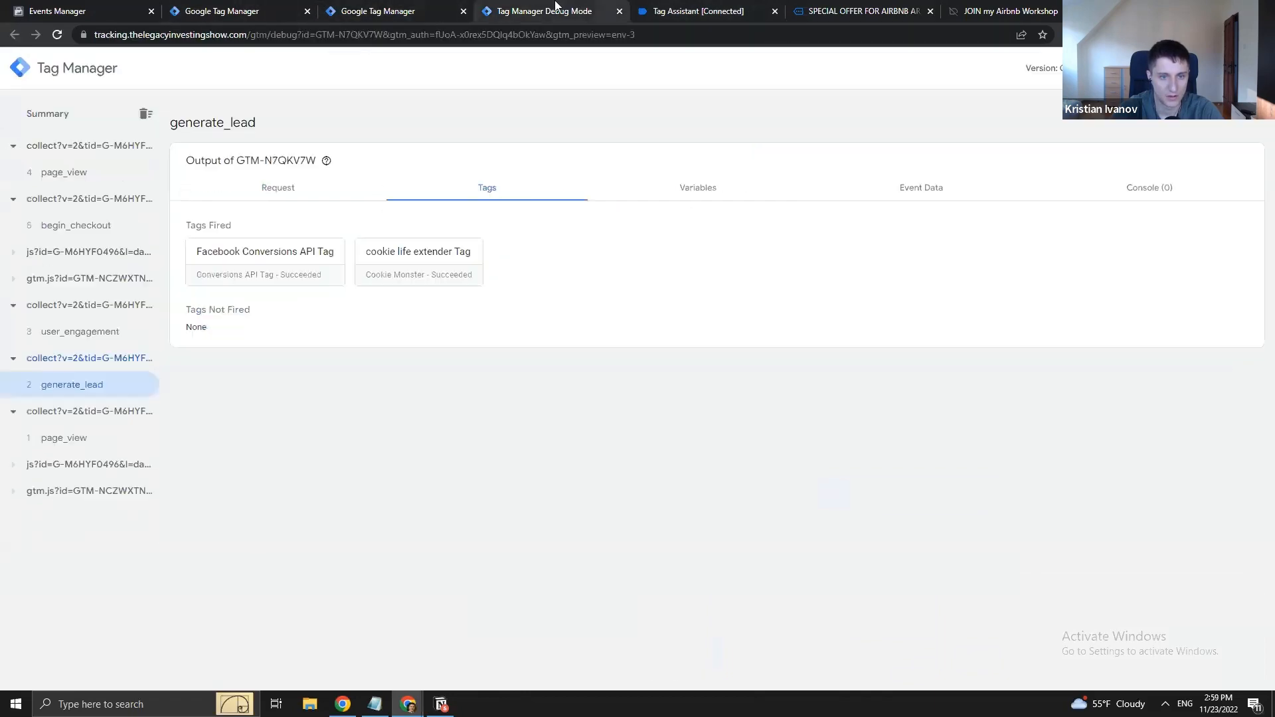
left_click(93, 229)
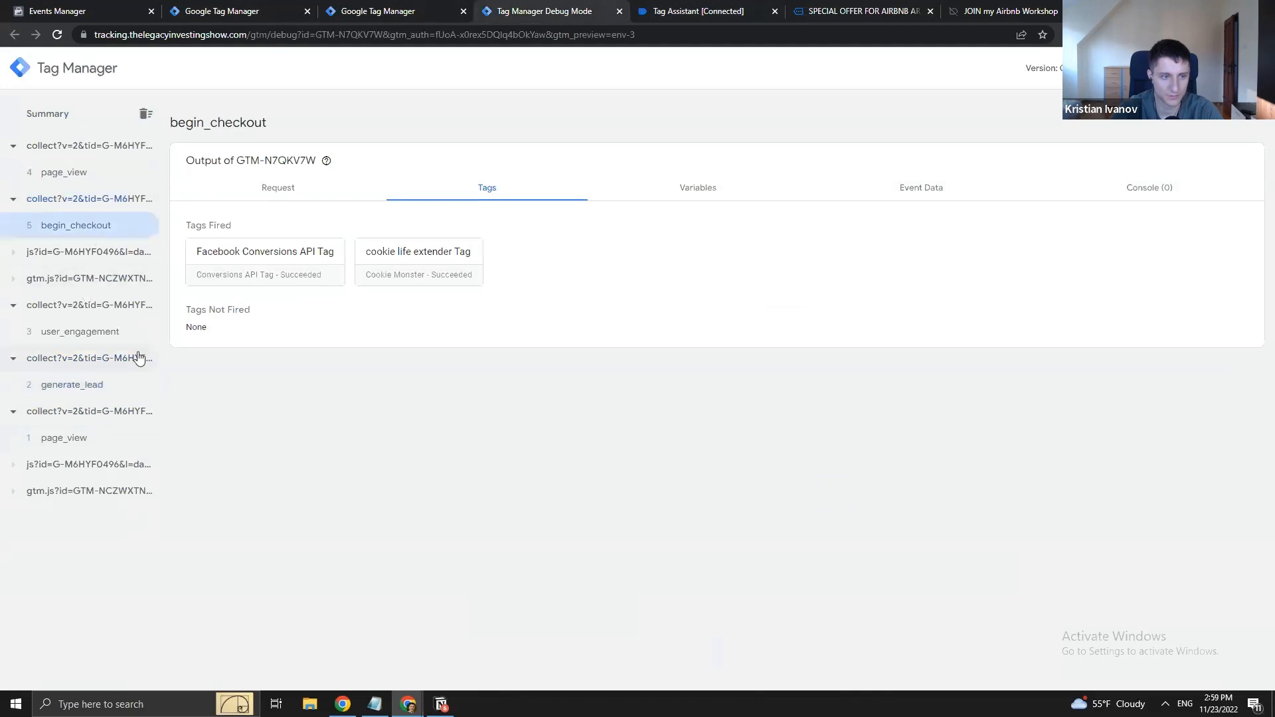
left_click(216, 261)
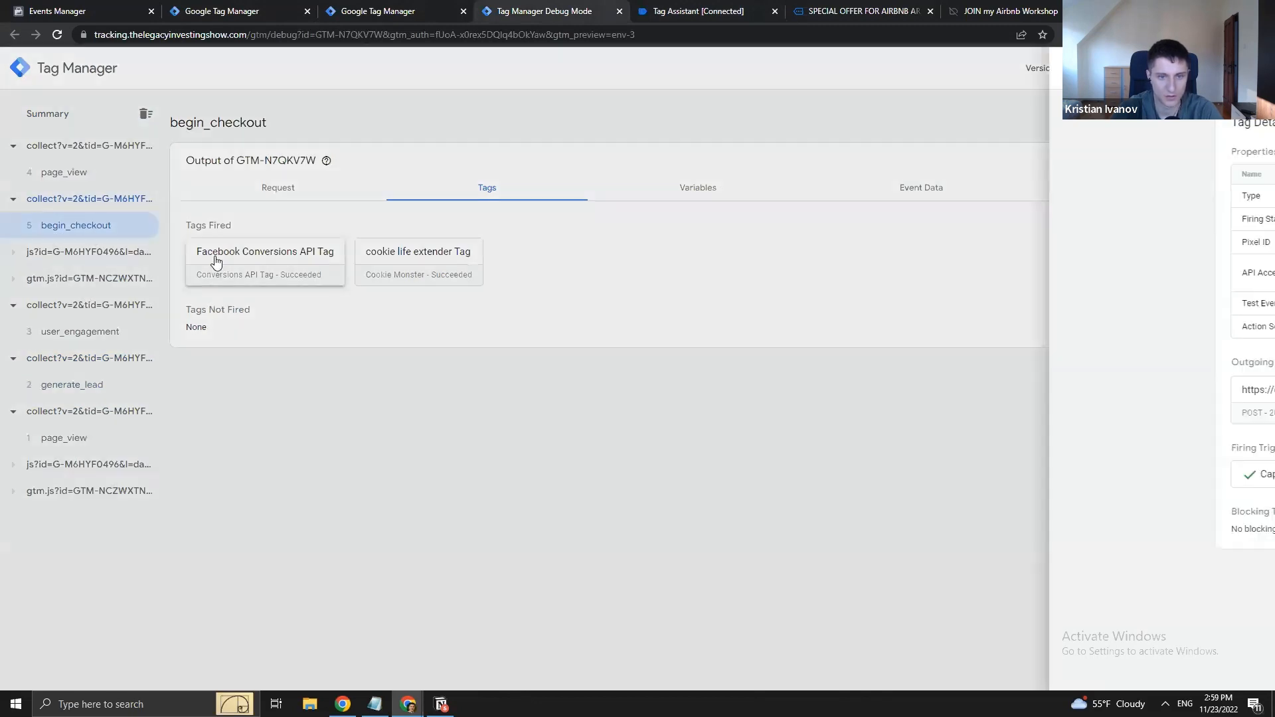
left_click(289, 307)
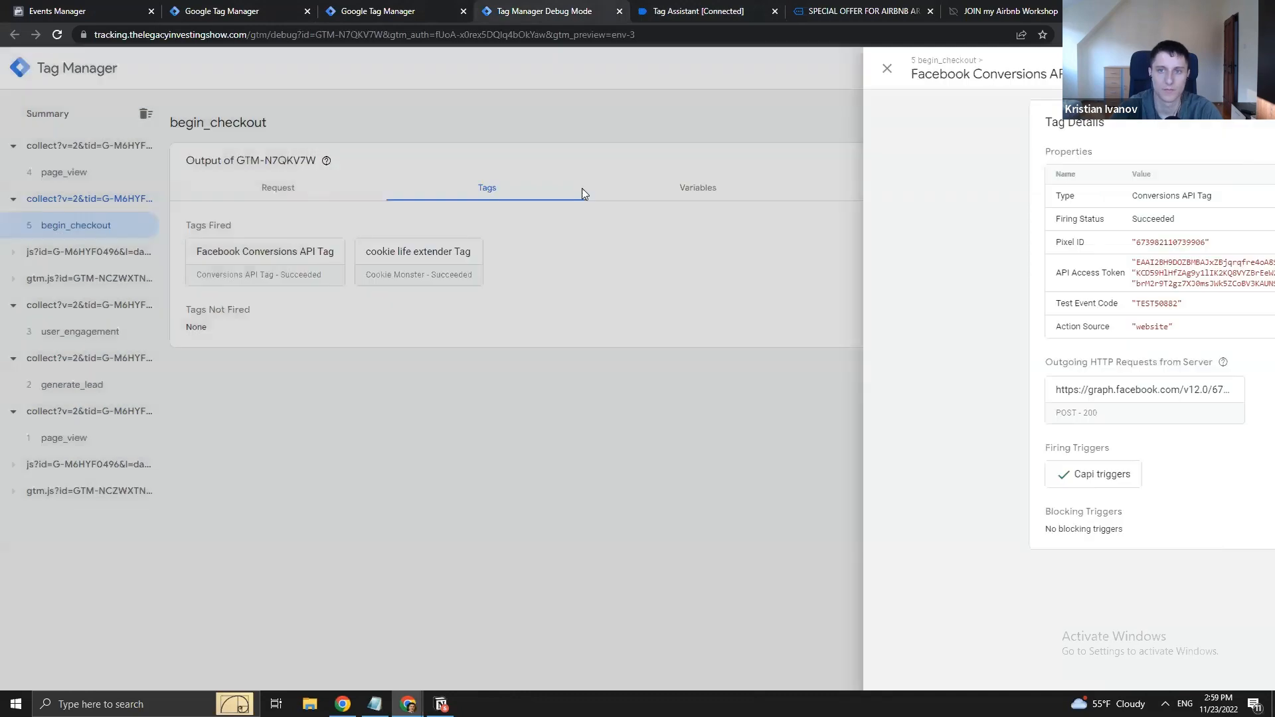
left_click(898, 10)
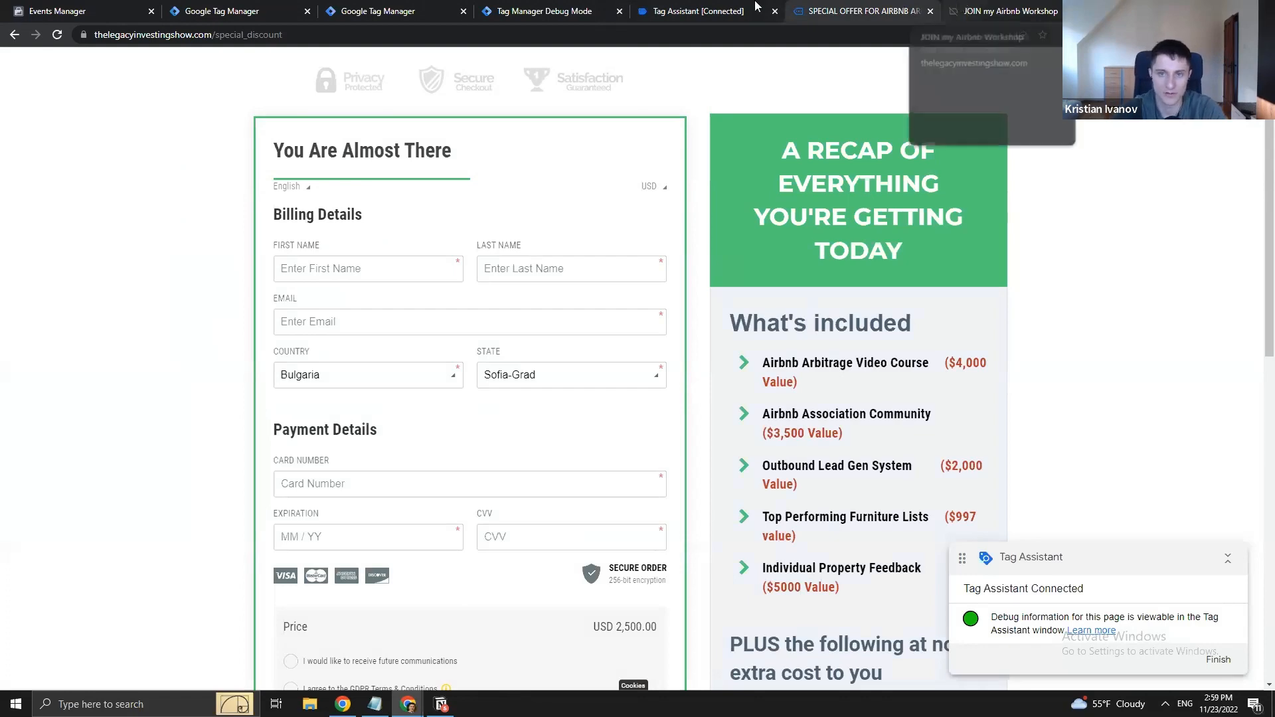
- Review Tag Assistant, the checkout and live class pages, then open Meta's Test Events
left_click(699, 11)
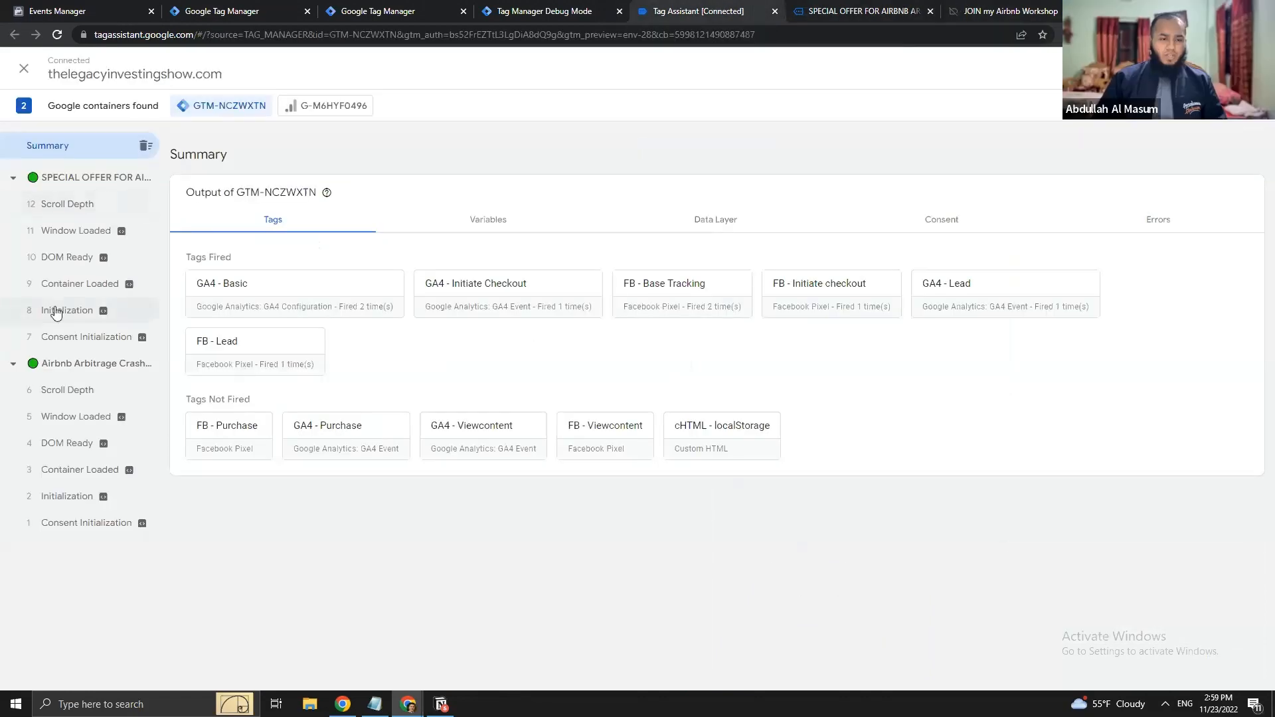
left_click(863, 11)
left_click(1006, 10)
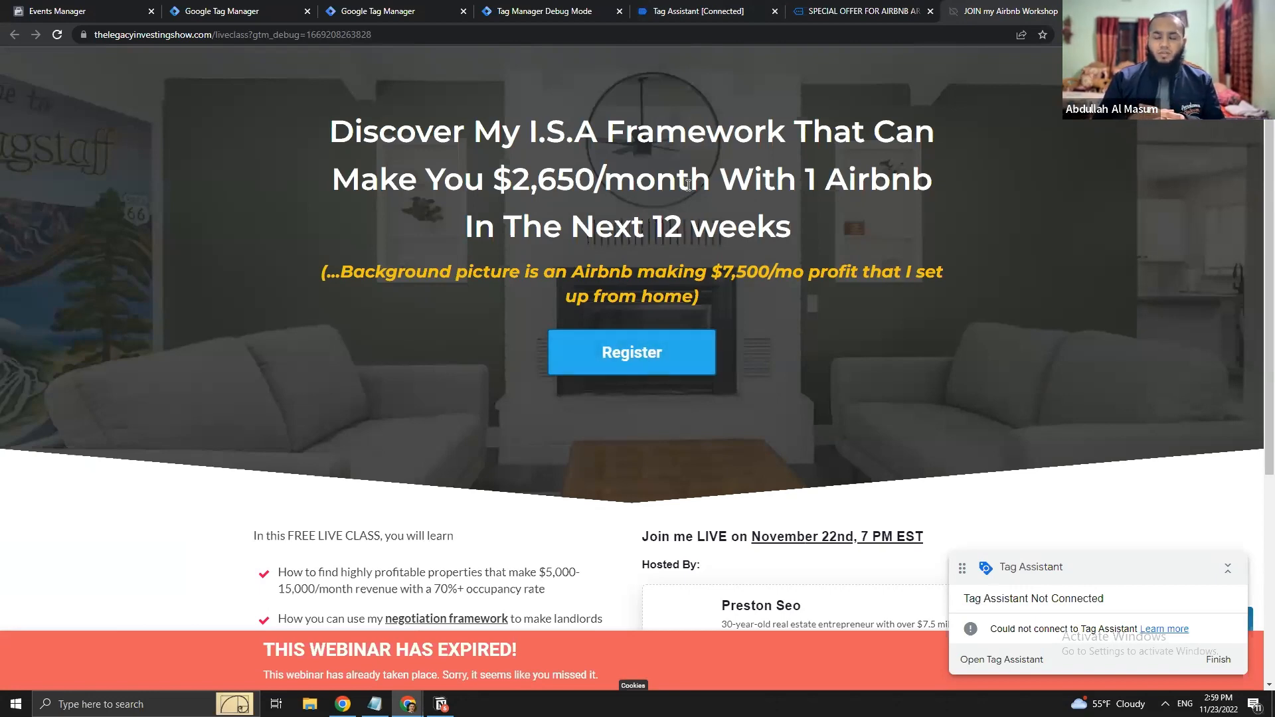
left_click(857, 11)
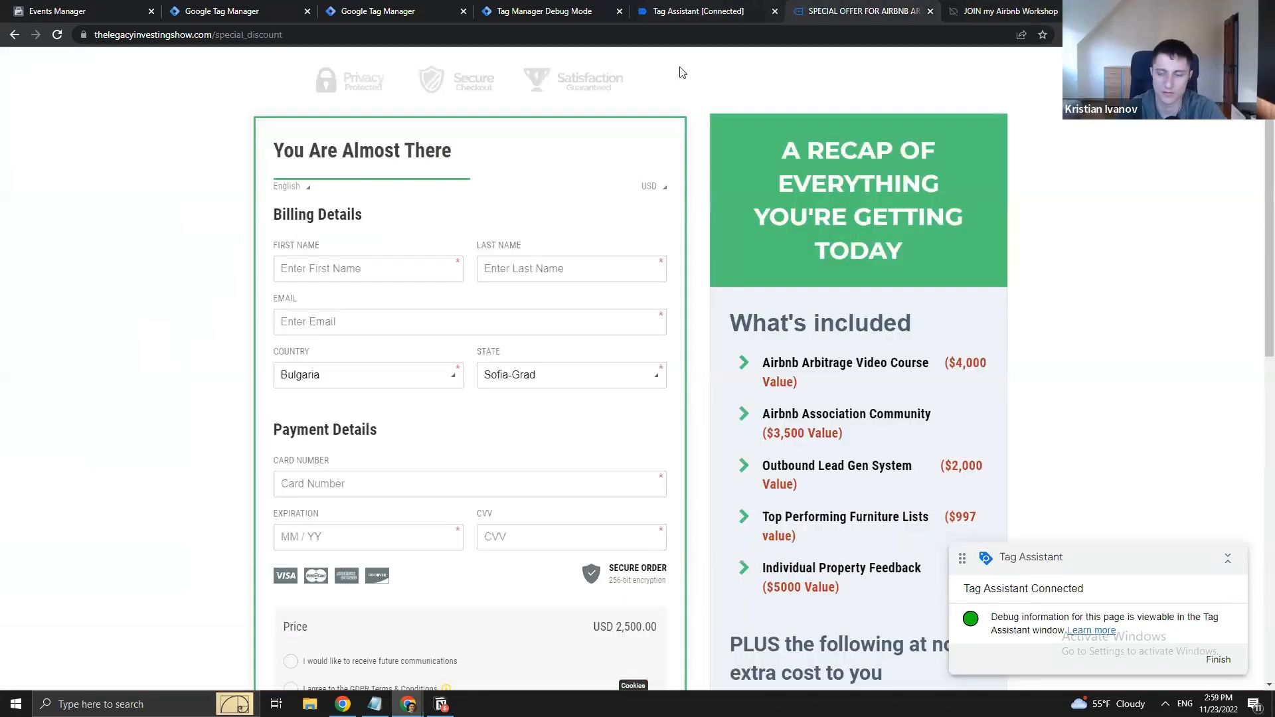
left_click(695, 13)
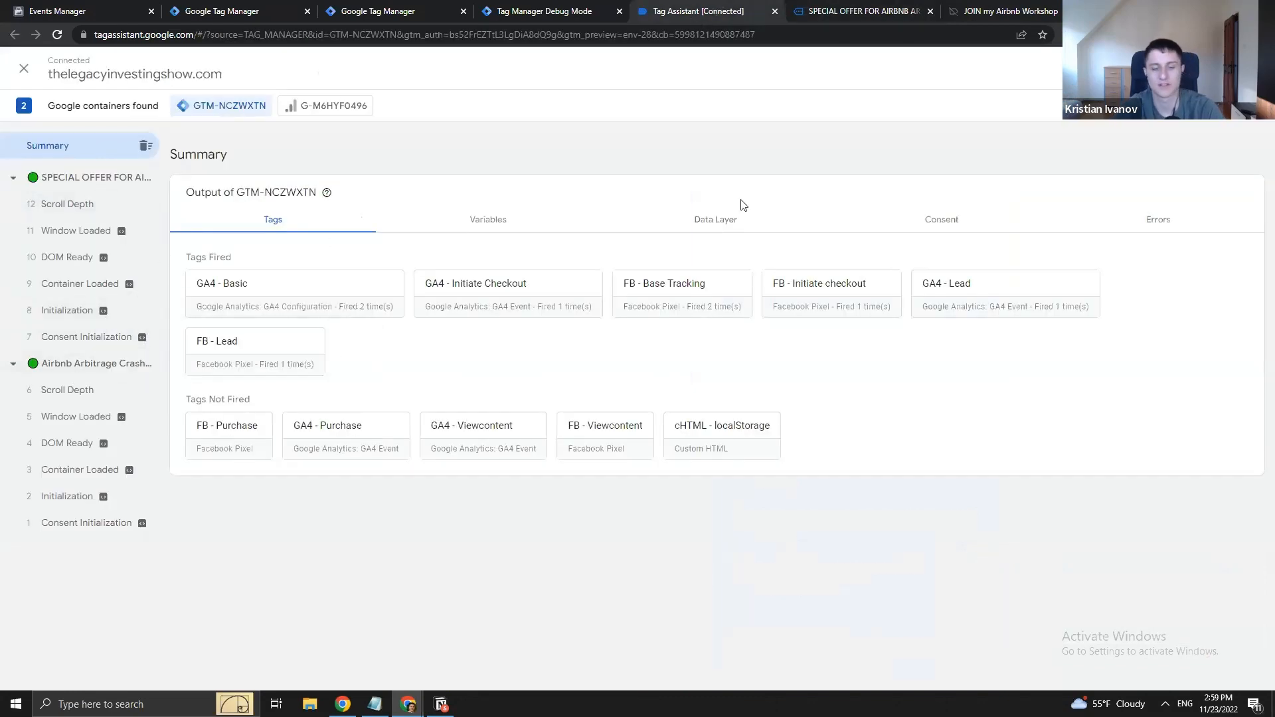
left_click(1028, 11)
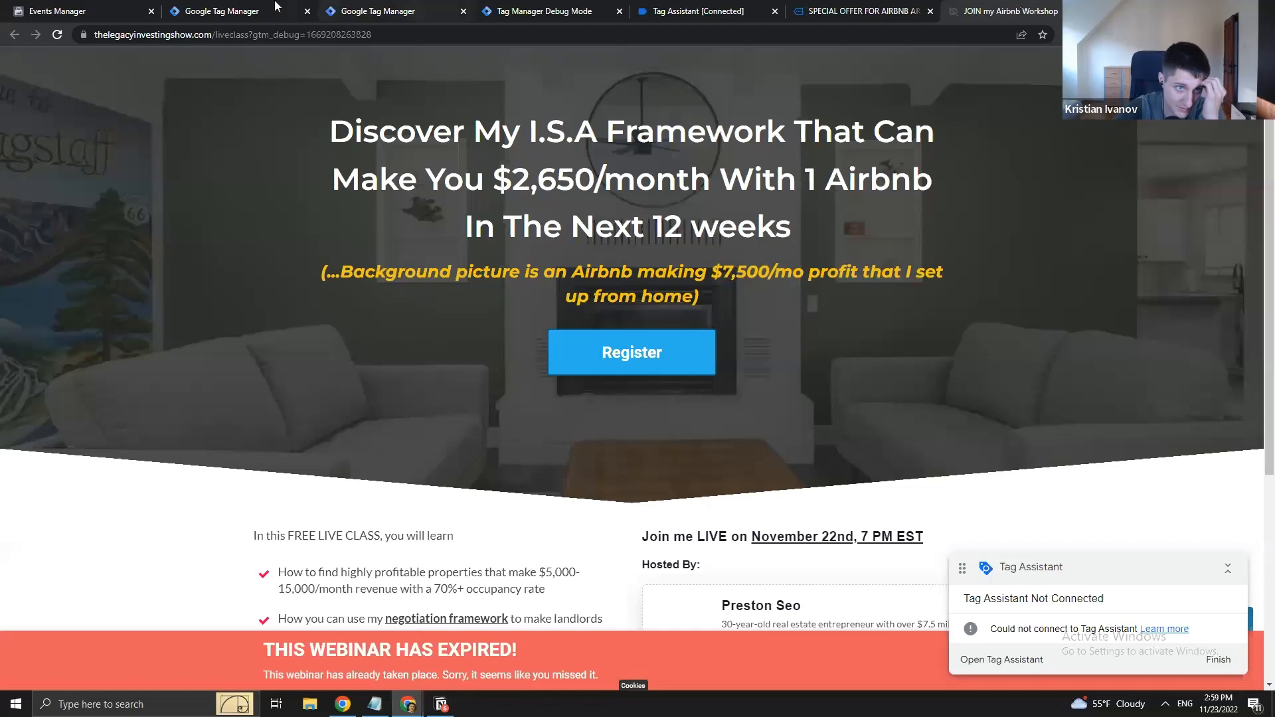
left_click(75, 8)
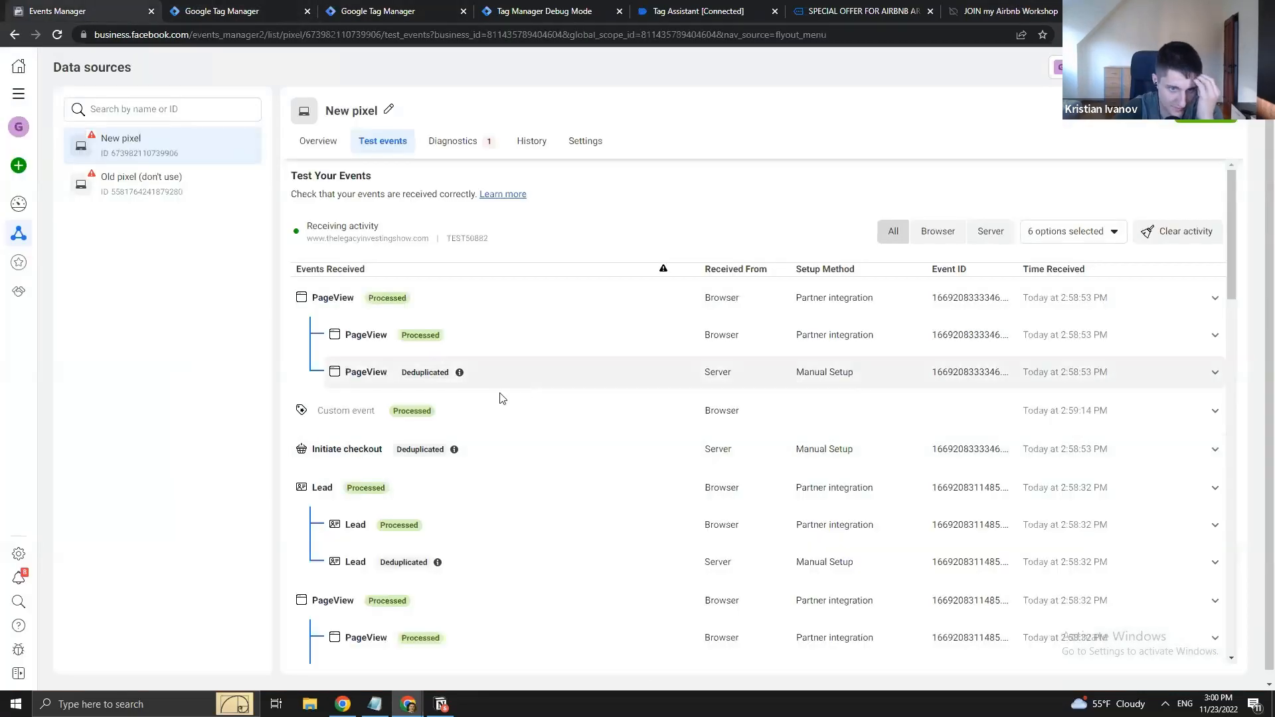
- Expand the custom event, then the deduplicated Initiate checkout event, to check their details
left_click(614, 423)
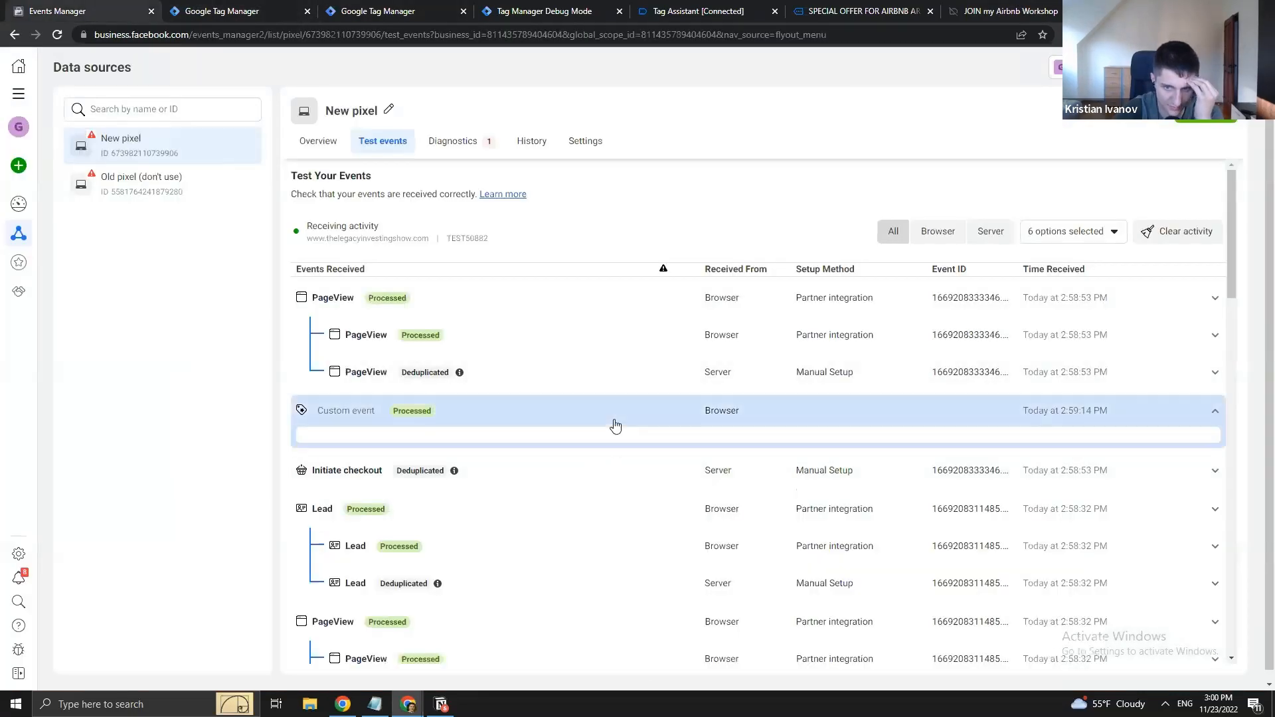
left_click(525, 422)
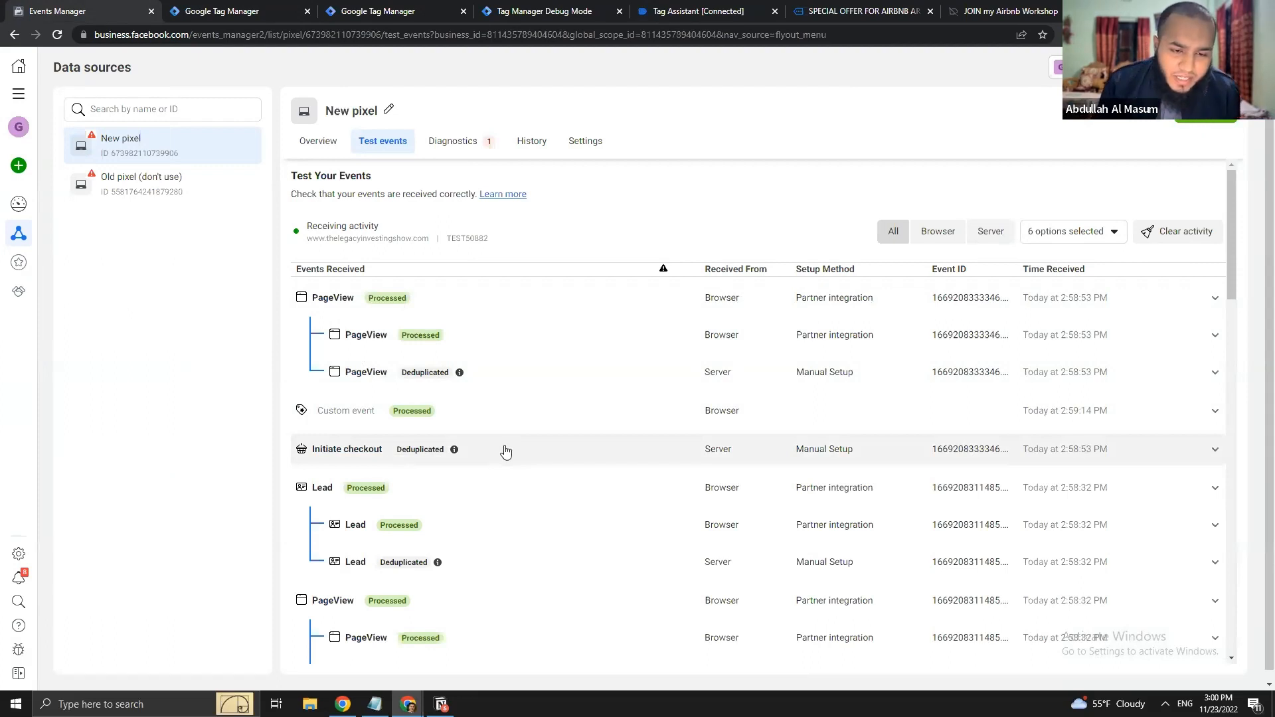
left_click(558, 454)
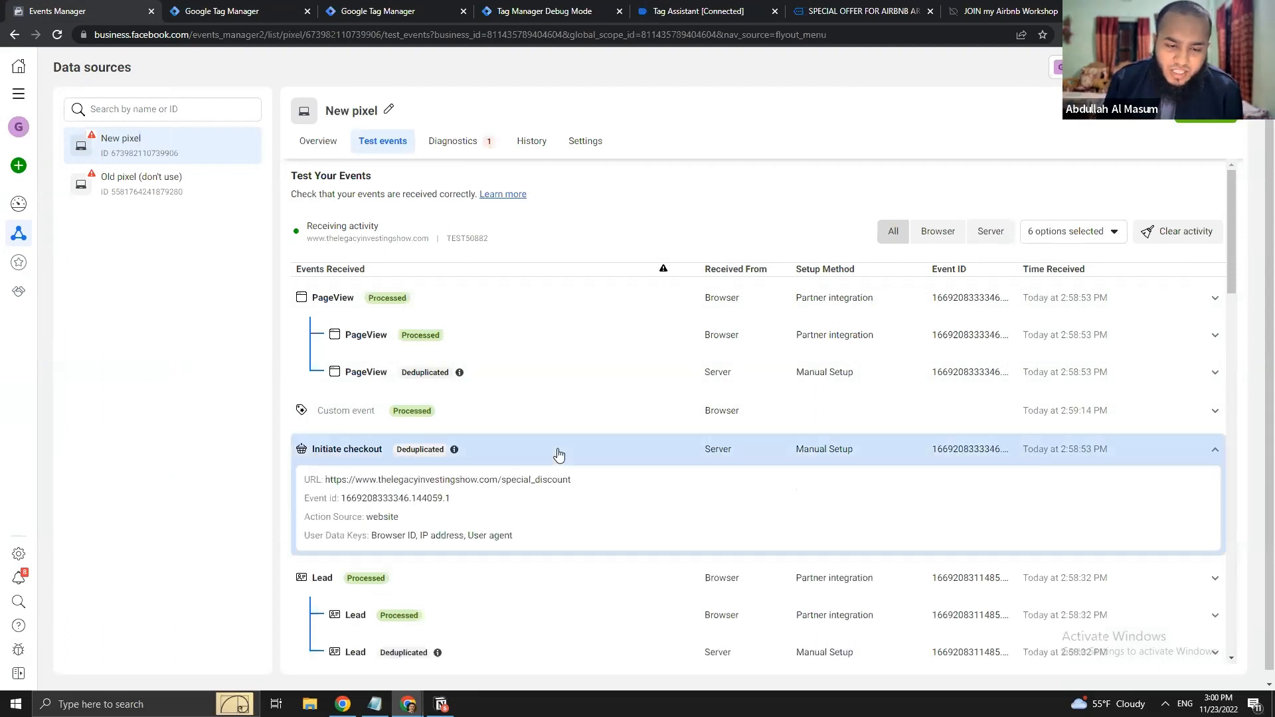
mouse_move(455, 451)
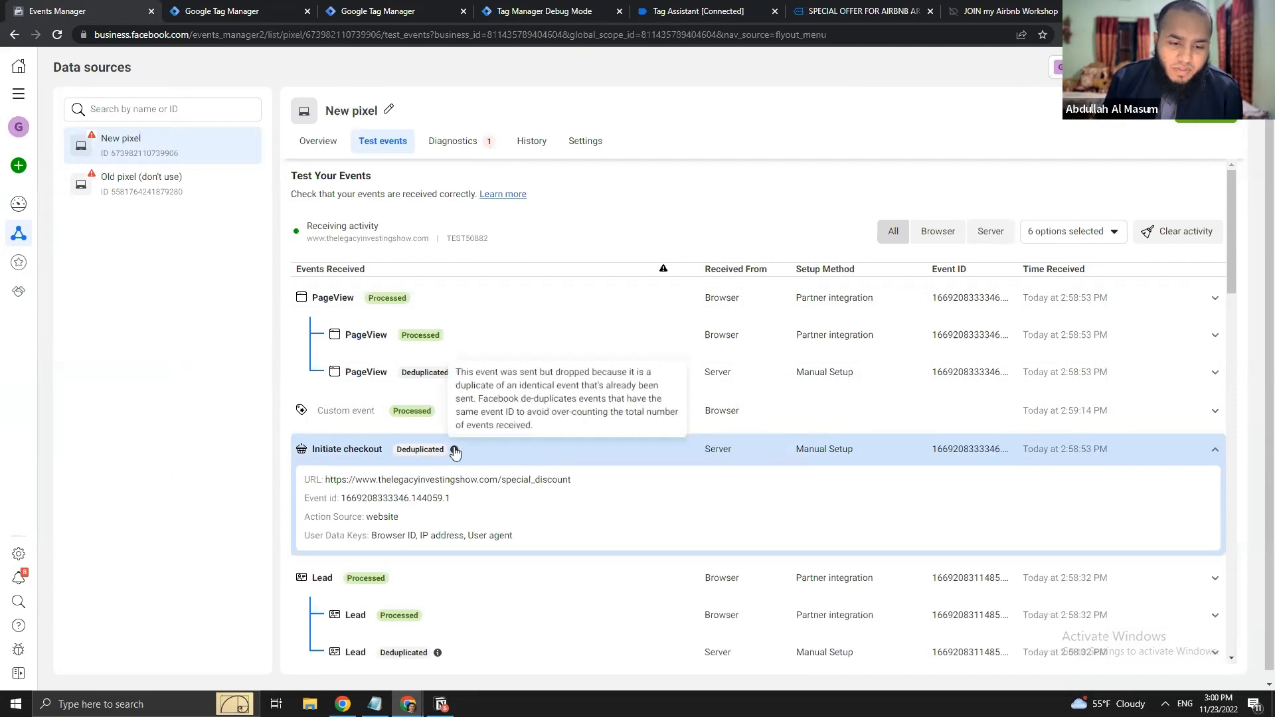
left_click(516, 459)
- Scroll back to the newest test events and re-expand the Initiate checkout event's details
scroll(520, 465, "down", 6)
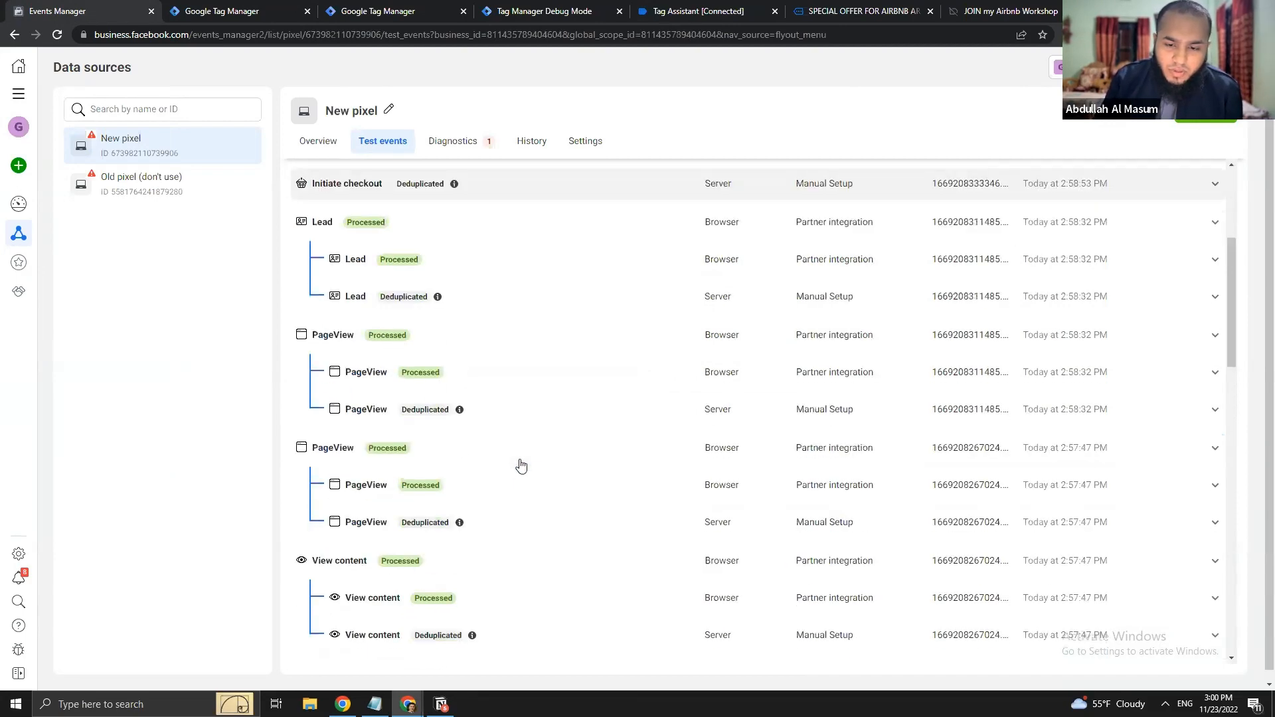
scroll(521, 469, "down", 15)
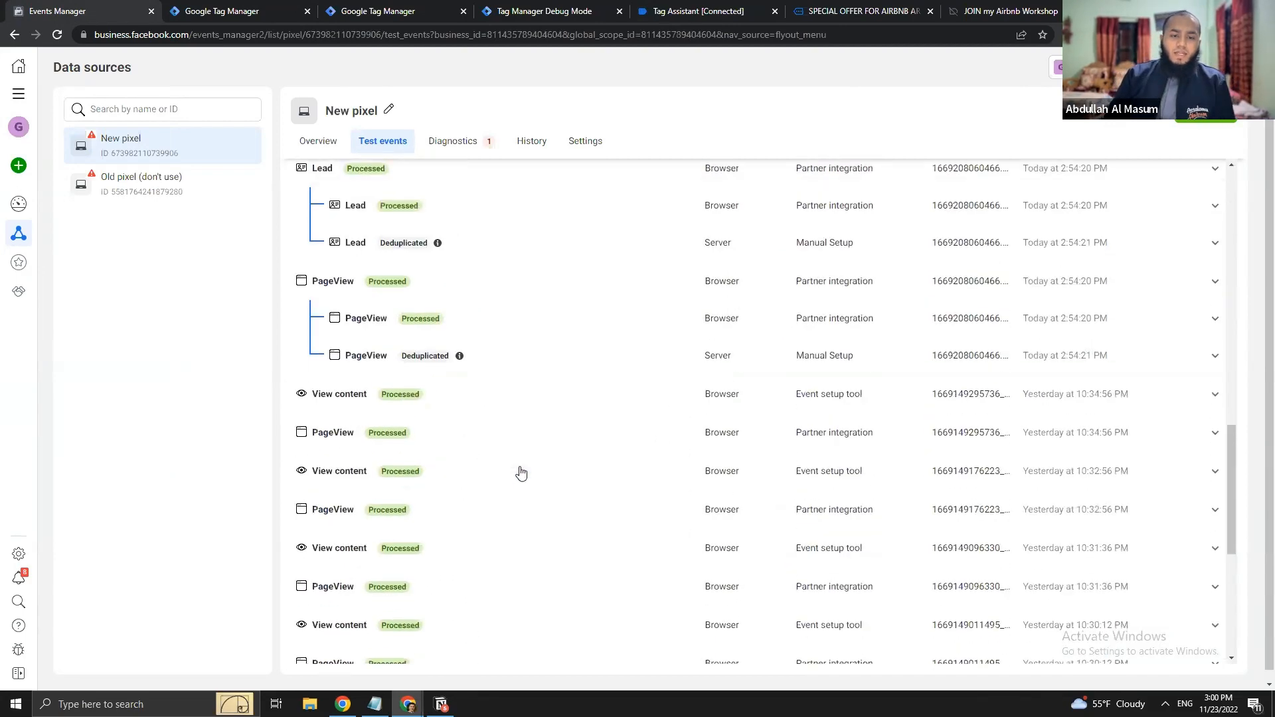
scroll(312, 531, "down", 1)
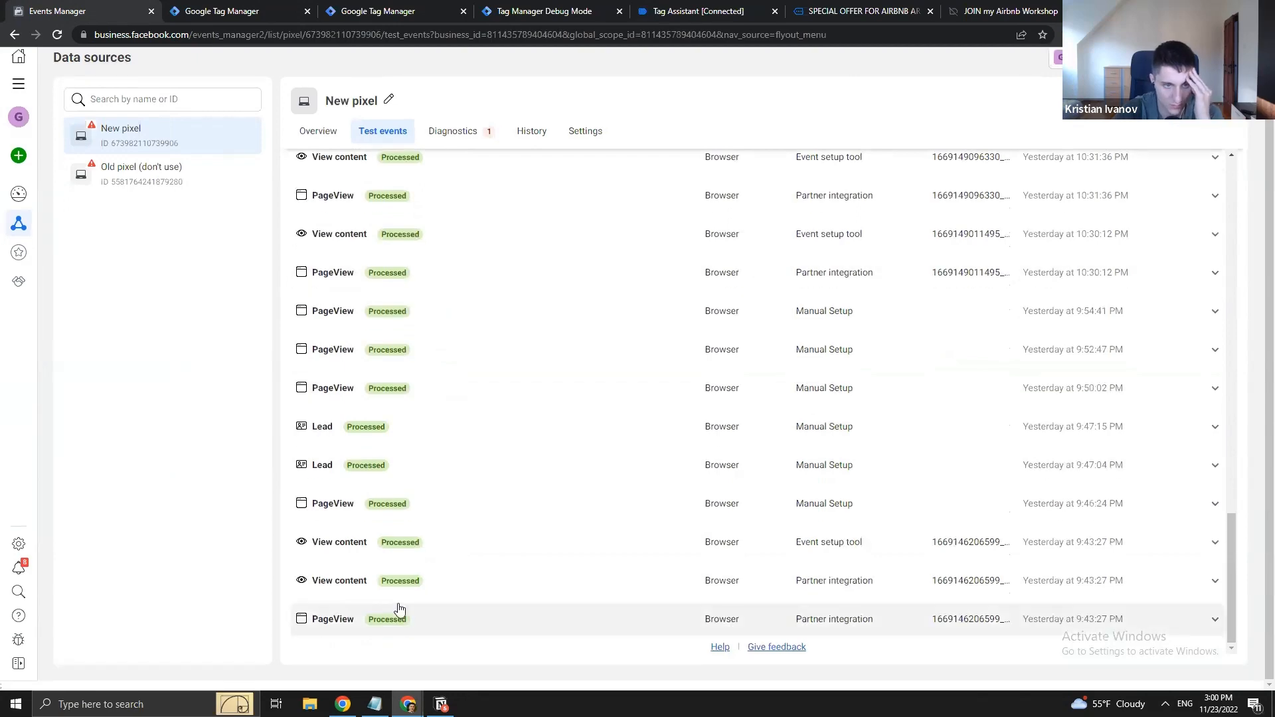
middle_click(402, 641)
scroll(403, 641, "up", 20)
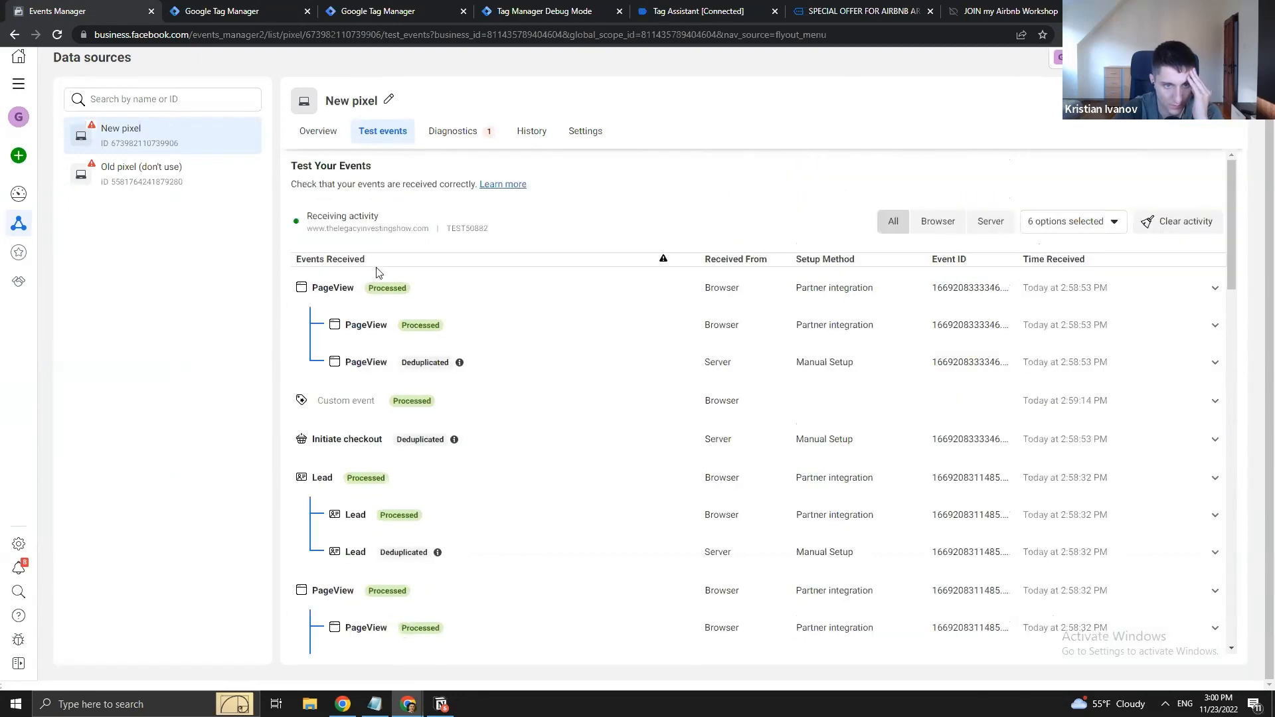
left_click(499, 294)
left_click(500, 296)
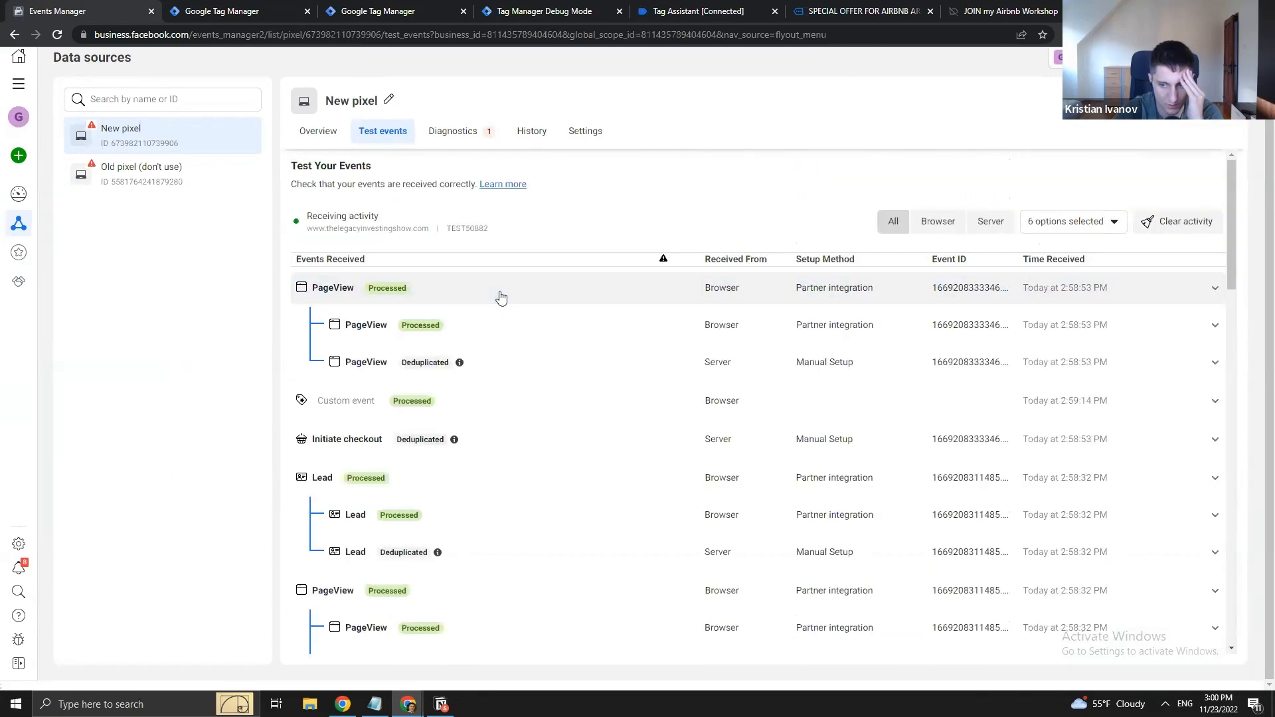
left_click(501, 441)
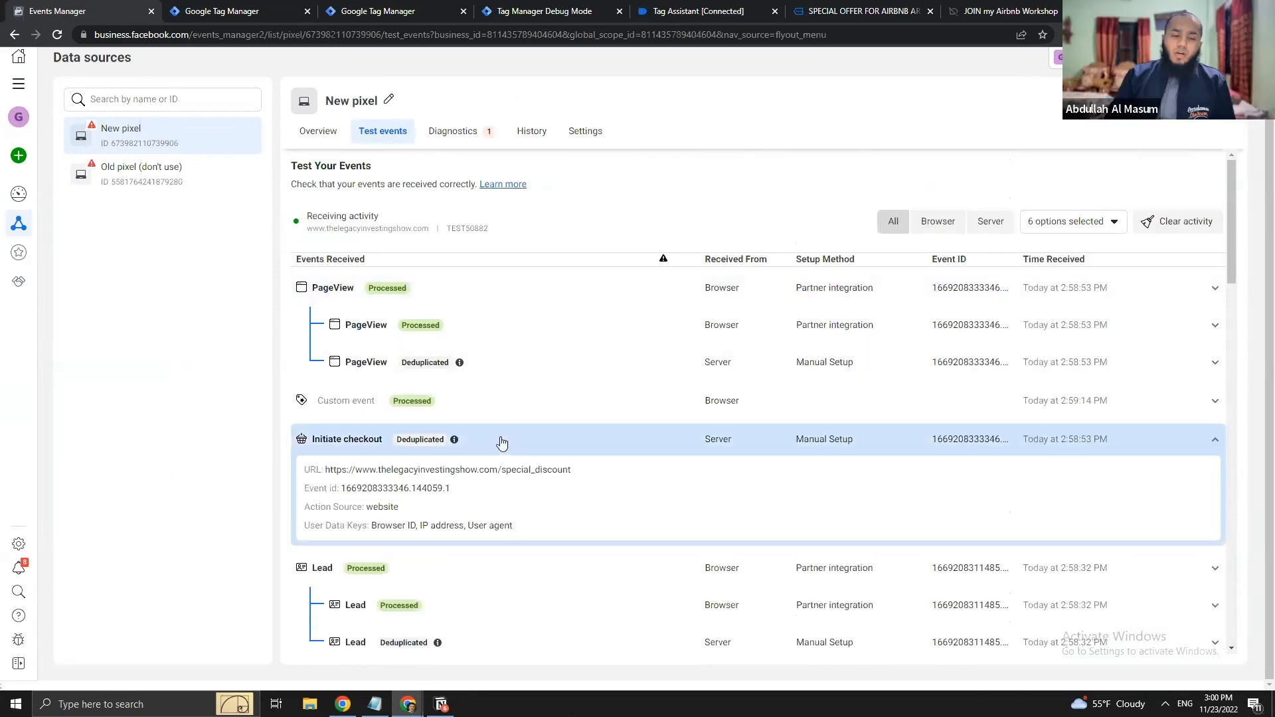
mouse_move(457, 445)
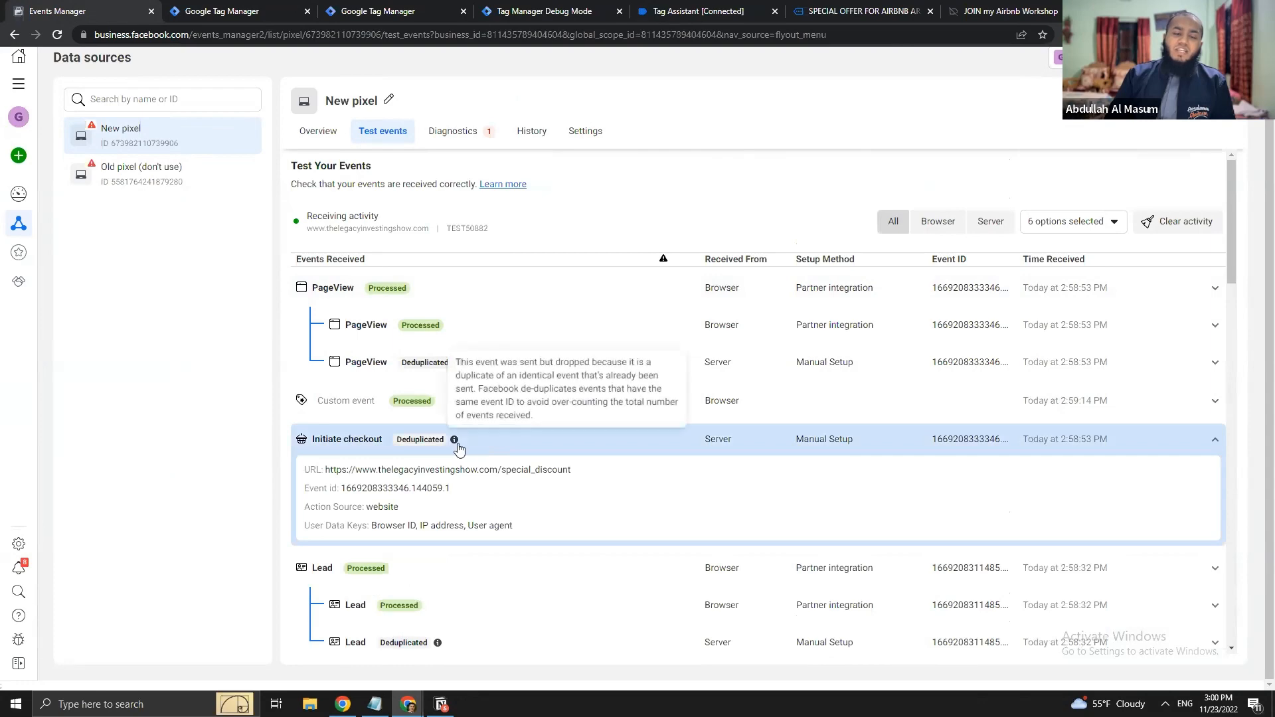
left_click(428, 7)
left_click(258, 8)
left_click(508, 8)
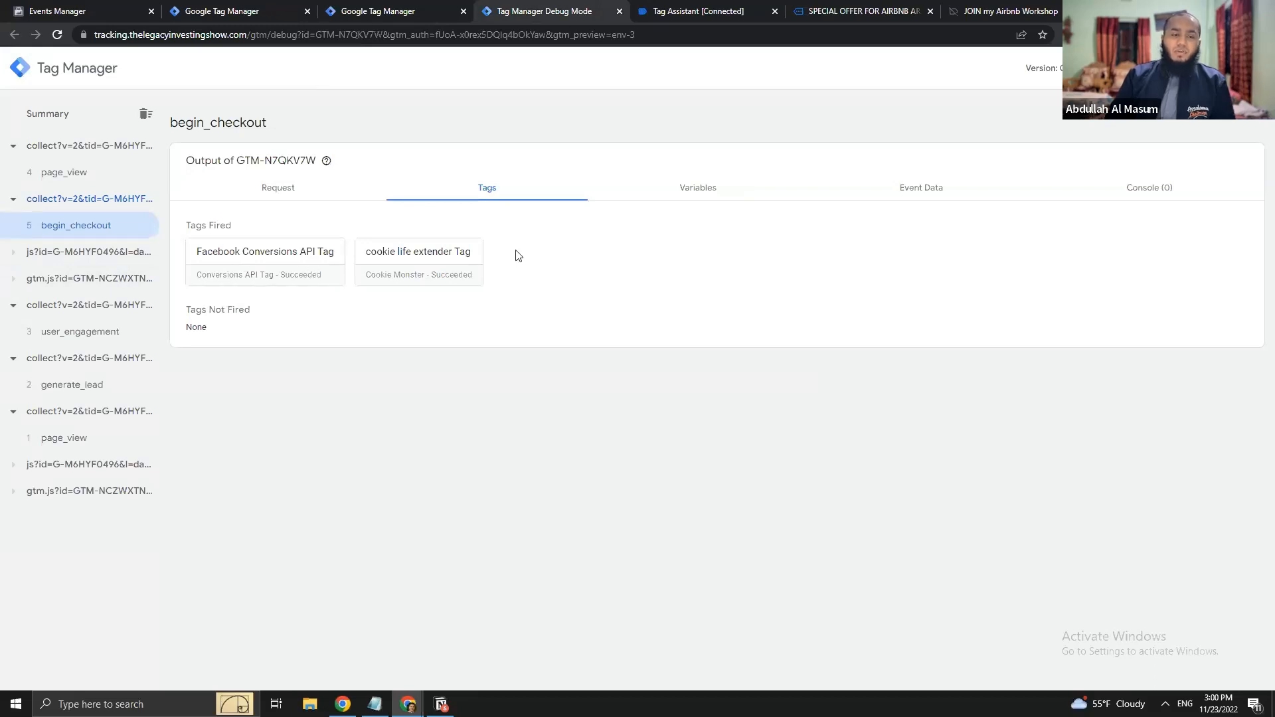
- Review the FB - Initiate checkout tag's details and Event ID in the Tag Assistant summary
left_click(698, 7)
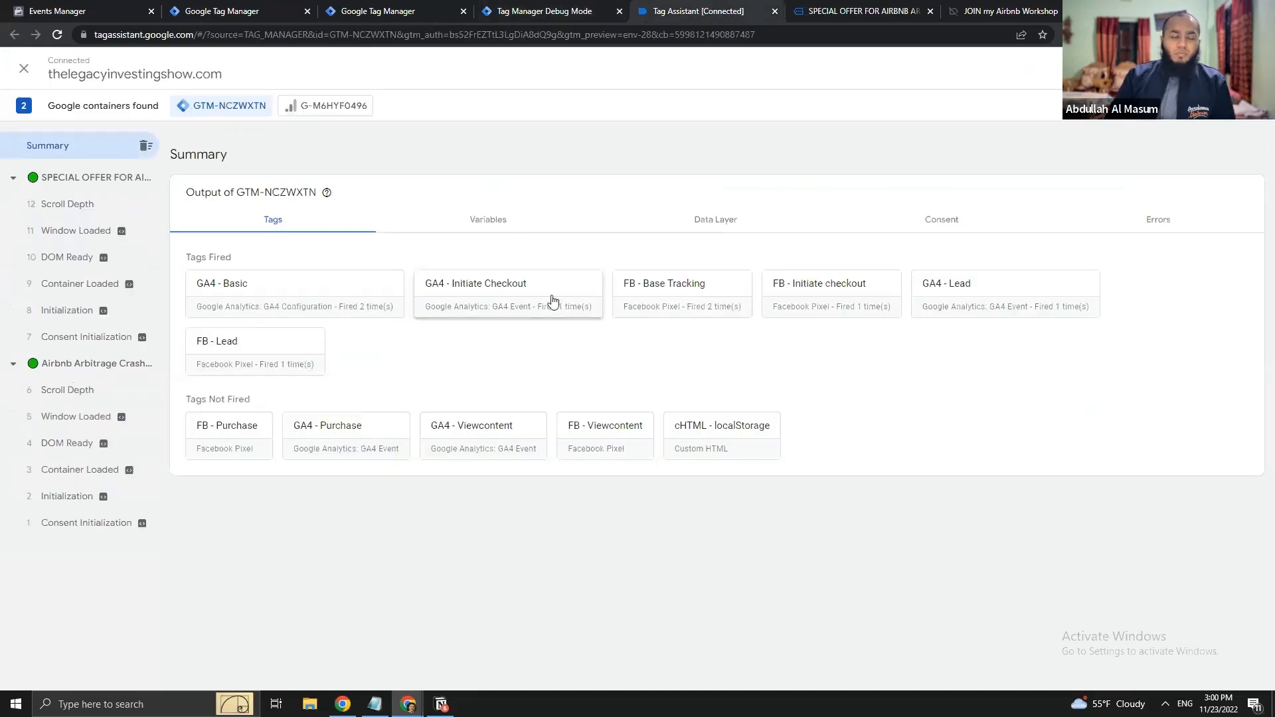
left_click(794, 290)
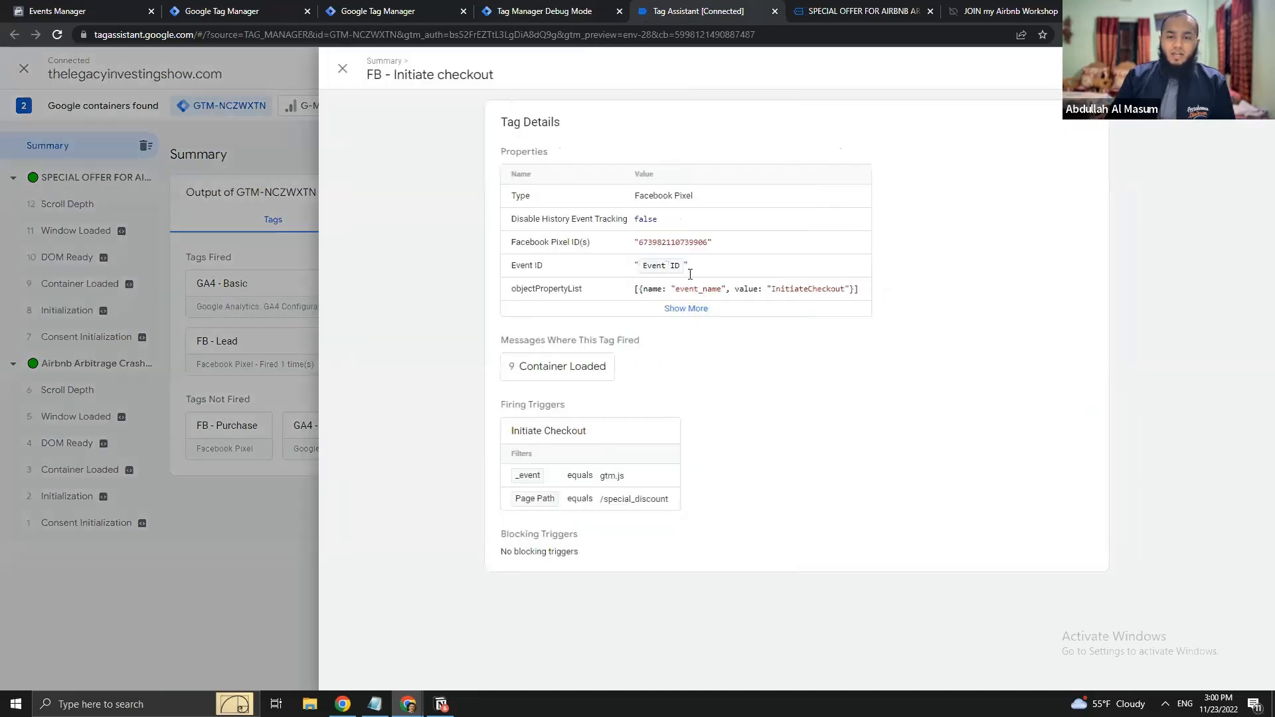
left_click(261, 345)
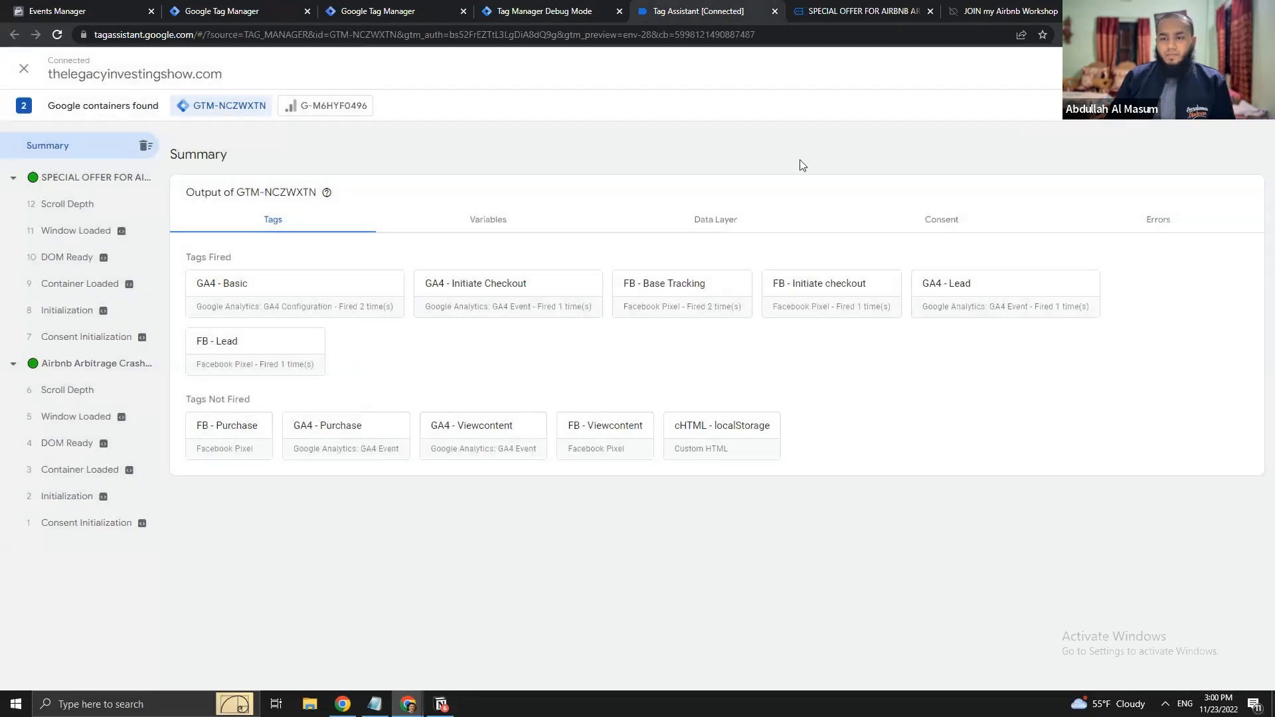
- Go back to the special offer checkout page and select its special_discount path in the address
left_click(1012, 9)
left_click(830, 9)
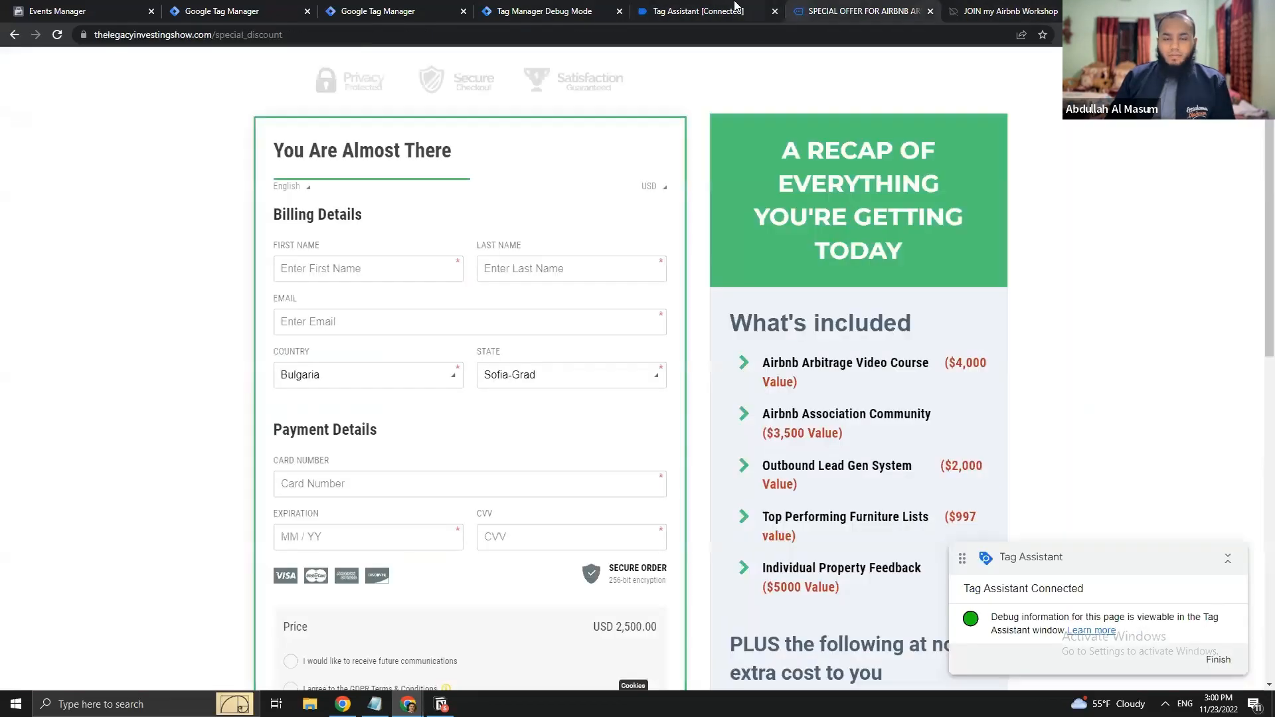
left_click_drag(306, 36, 220, 28)
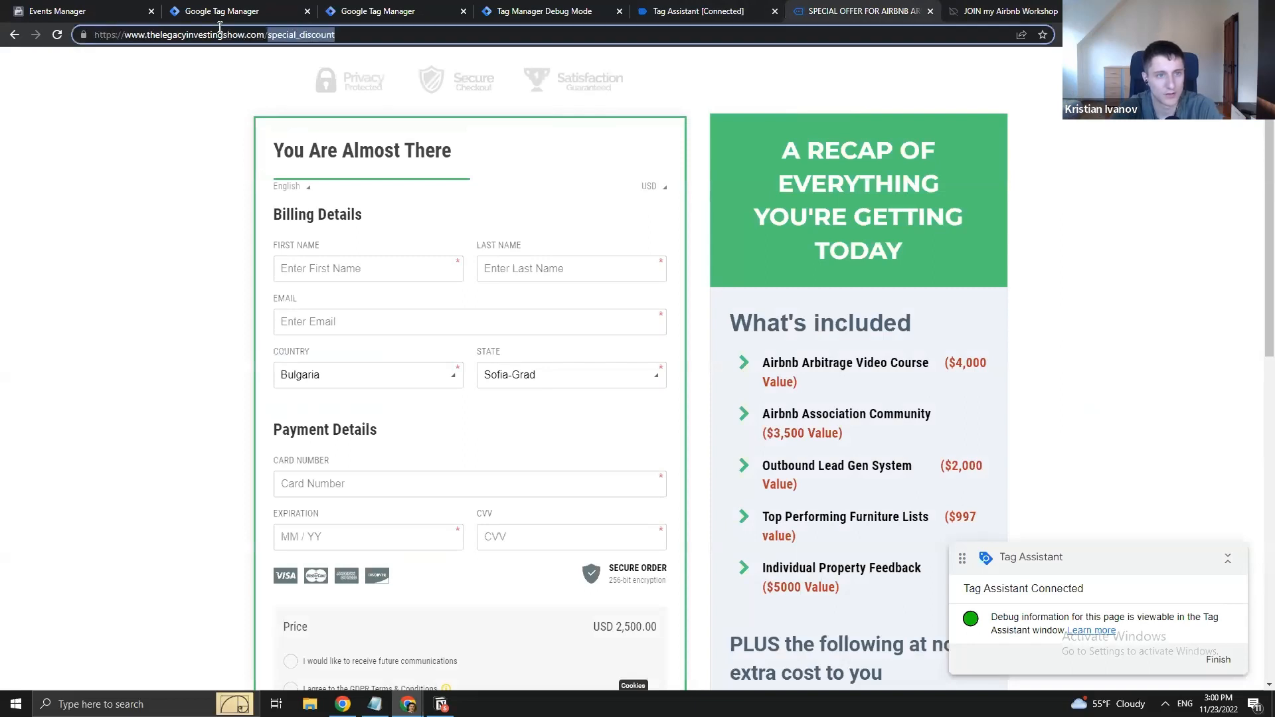
- Load the Order Complete page to fire a purchase, then check the fired tags in Tag Assistant
key("BackSpace")
key("BackSpace")
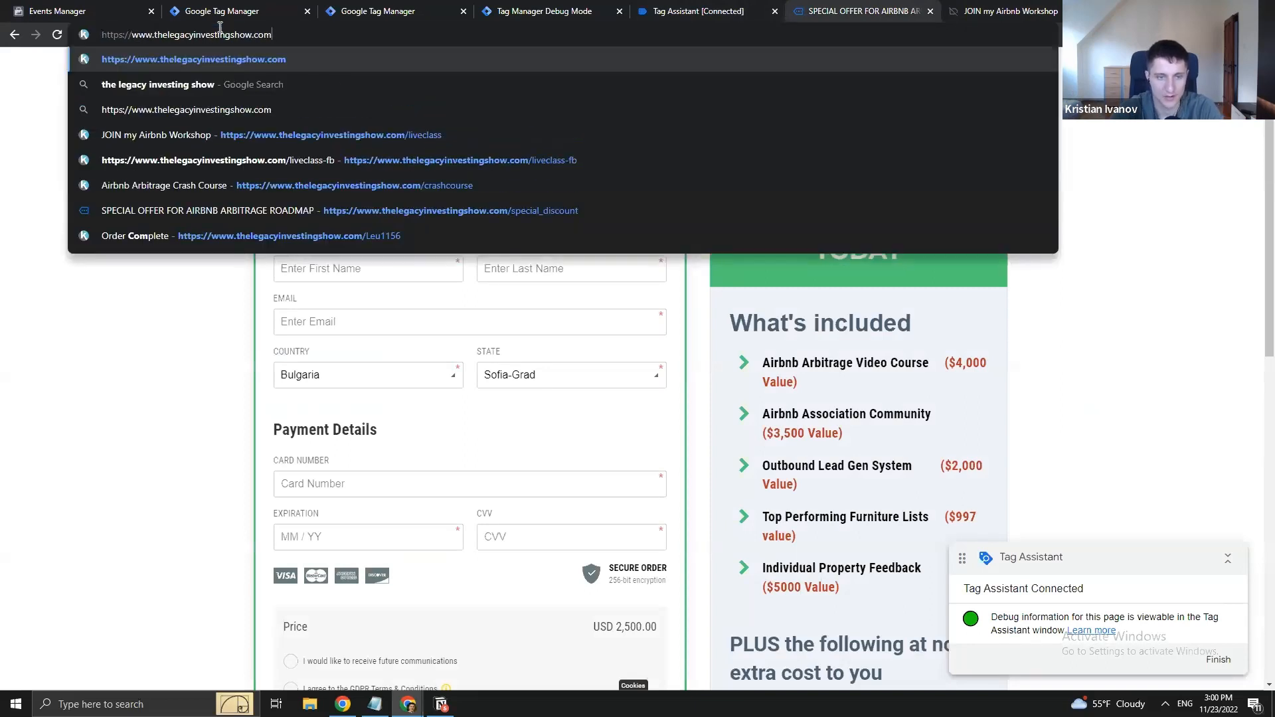
left_click(426, 236)
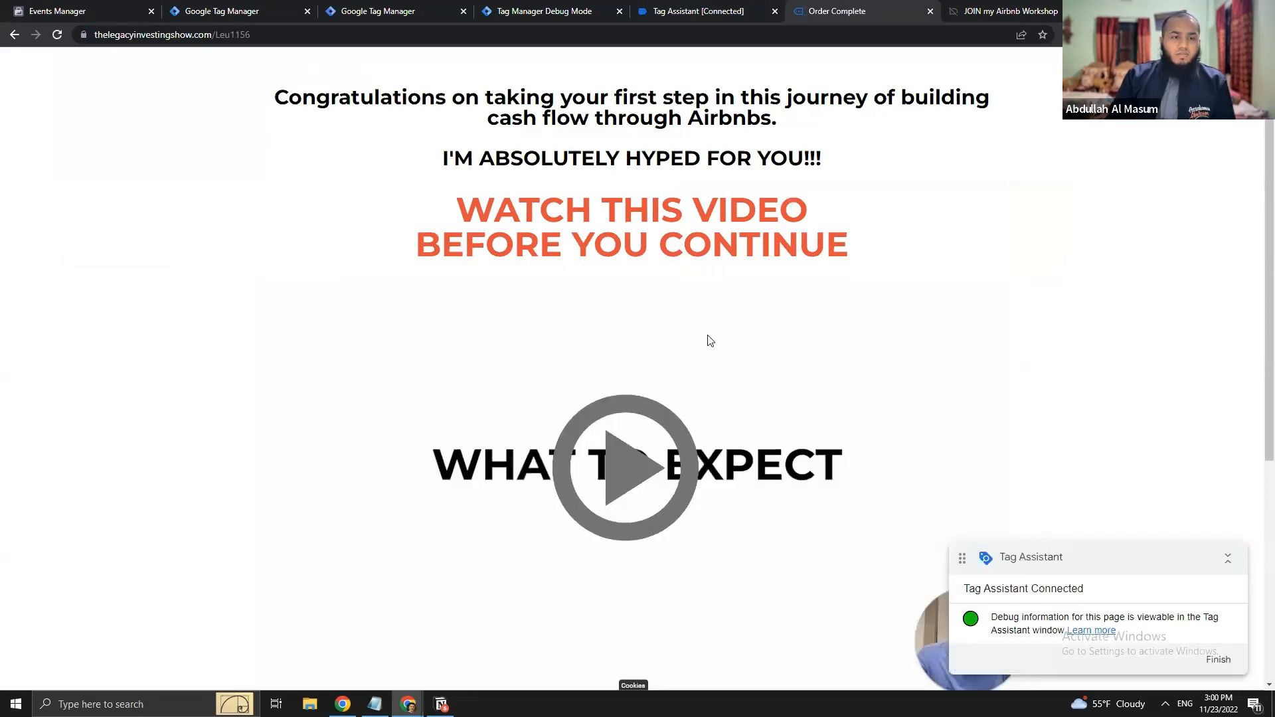
left_click(690, 10)
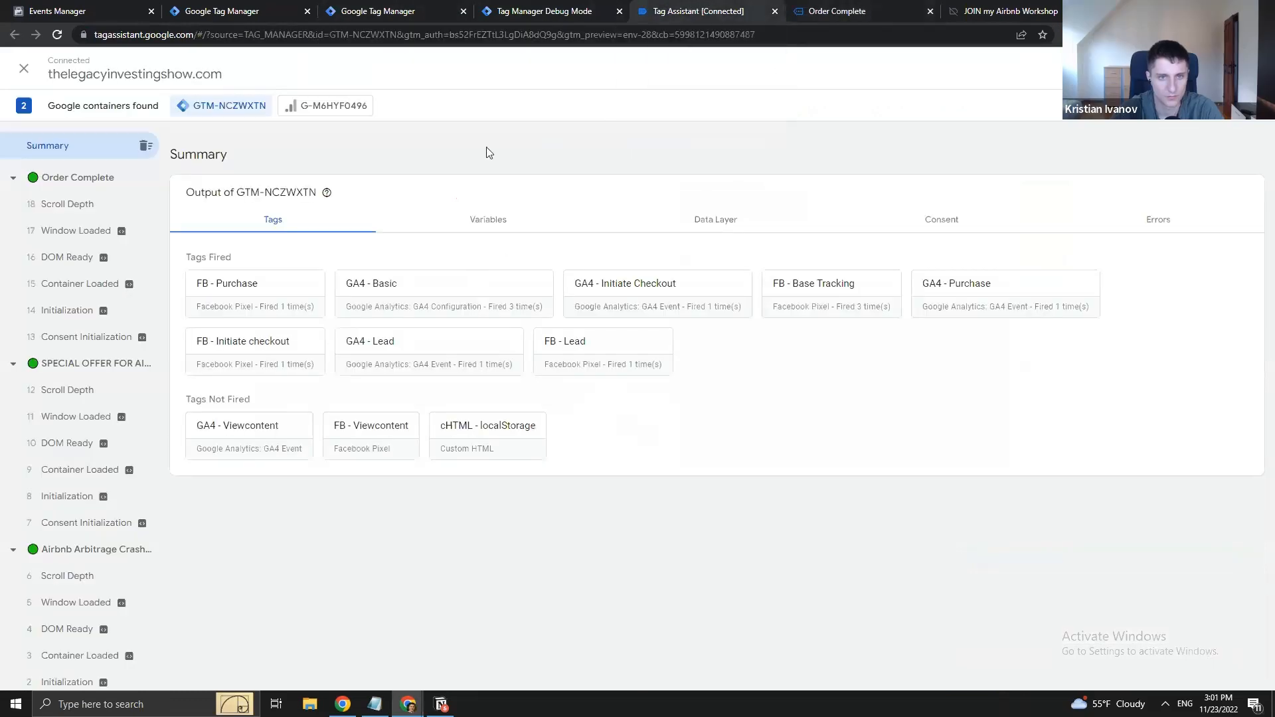
mouse_move(373, 5)
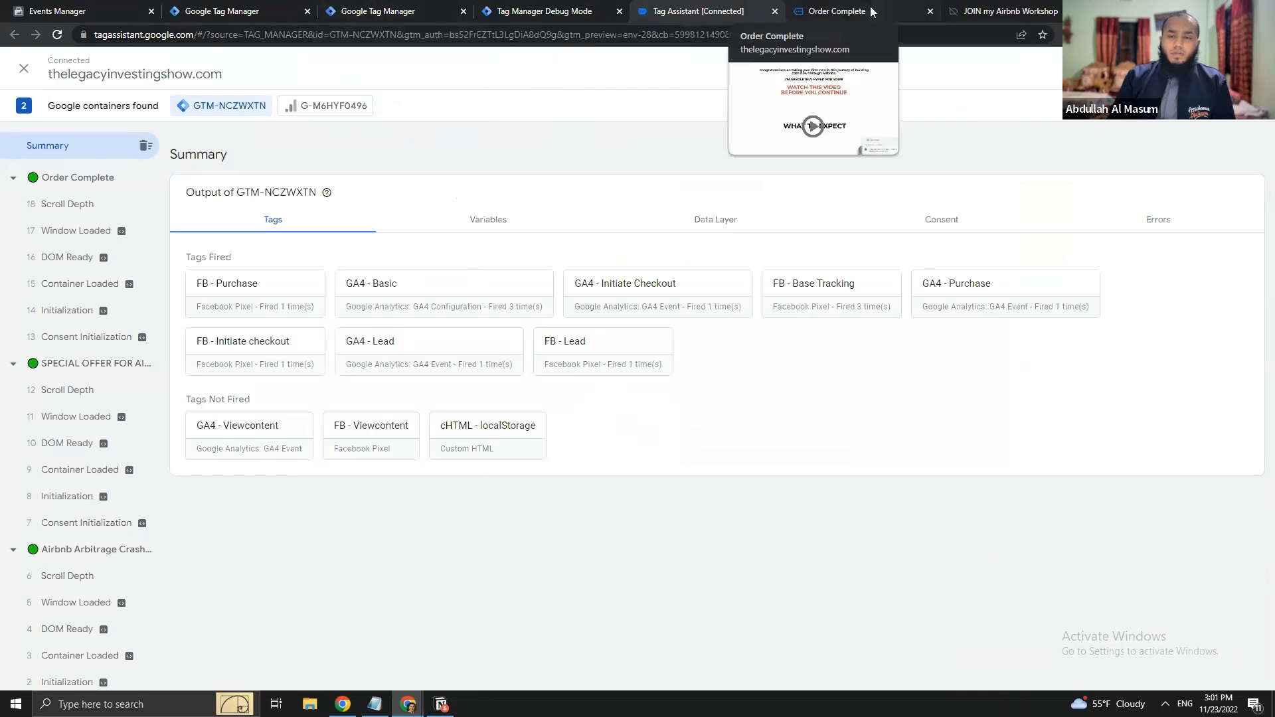
- Copy the workshop page's debug address into a new tab and change its path to special_discount
left_click(1003, 11)
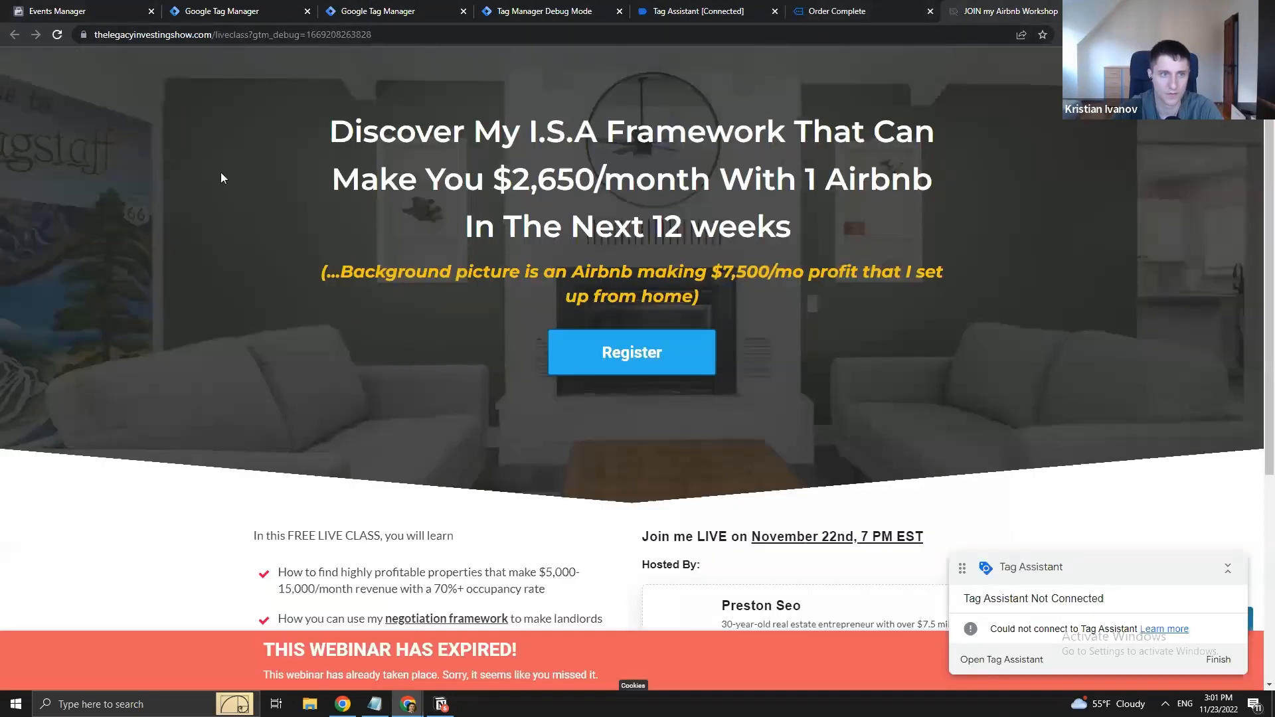
key("ctrl+l")
key("ctrl+c")
key("ctrl+t")
key("ctrl+v")
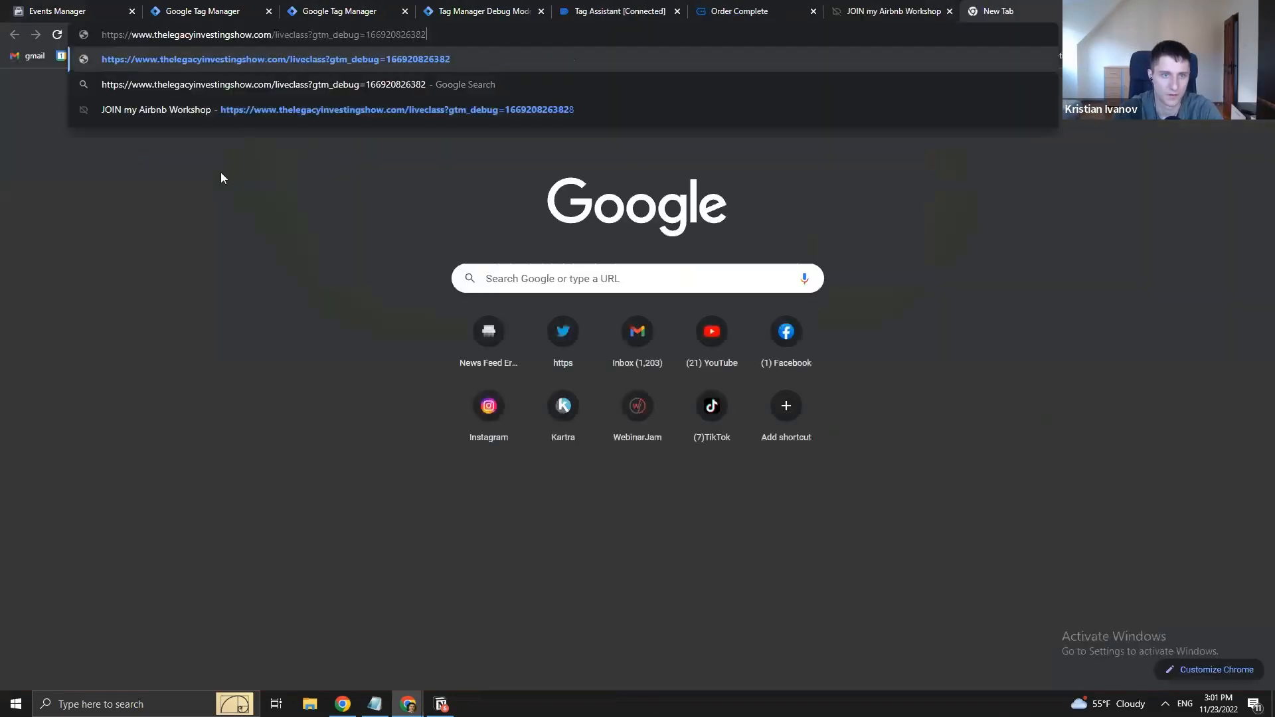
key("BackSpace")
key("BackSpace")
key("BackSpace")
key("BackSpace")
key("BackSpace")
key("BackSpace")
key("BackSpace")
key("BackSpace")
key("BackSpace")
key("BackSpace")
key("BackSpace")
key("BackSpace")
key("BackSpace")
key("BackSpace")
key("BackSpace")
key("BackSpace")
key("BackSpace")
key("BackSpace")
key("BackSpace")
key("BackSpace")
key("BackSpace")
key("BackSpace")
key("BackSpace")
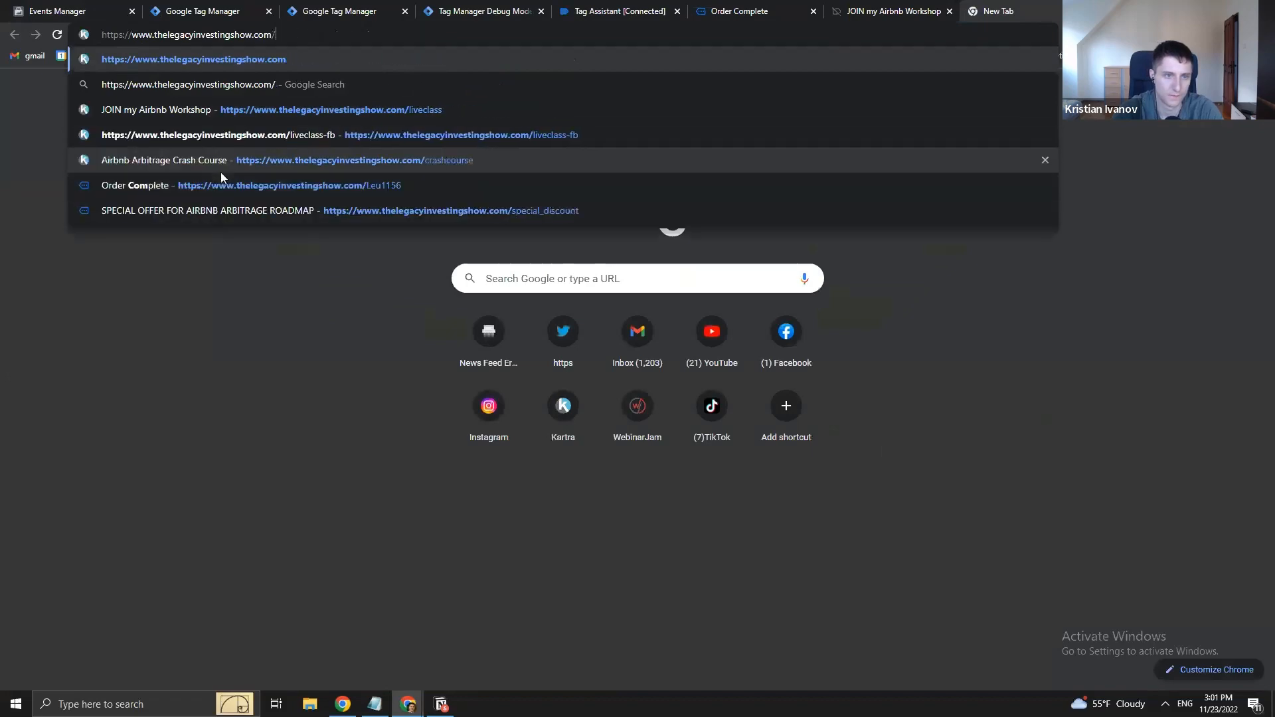
type("special_discount")
key("Return")
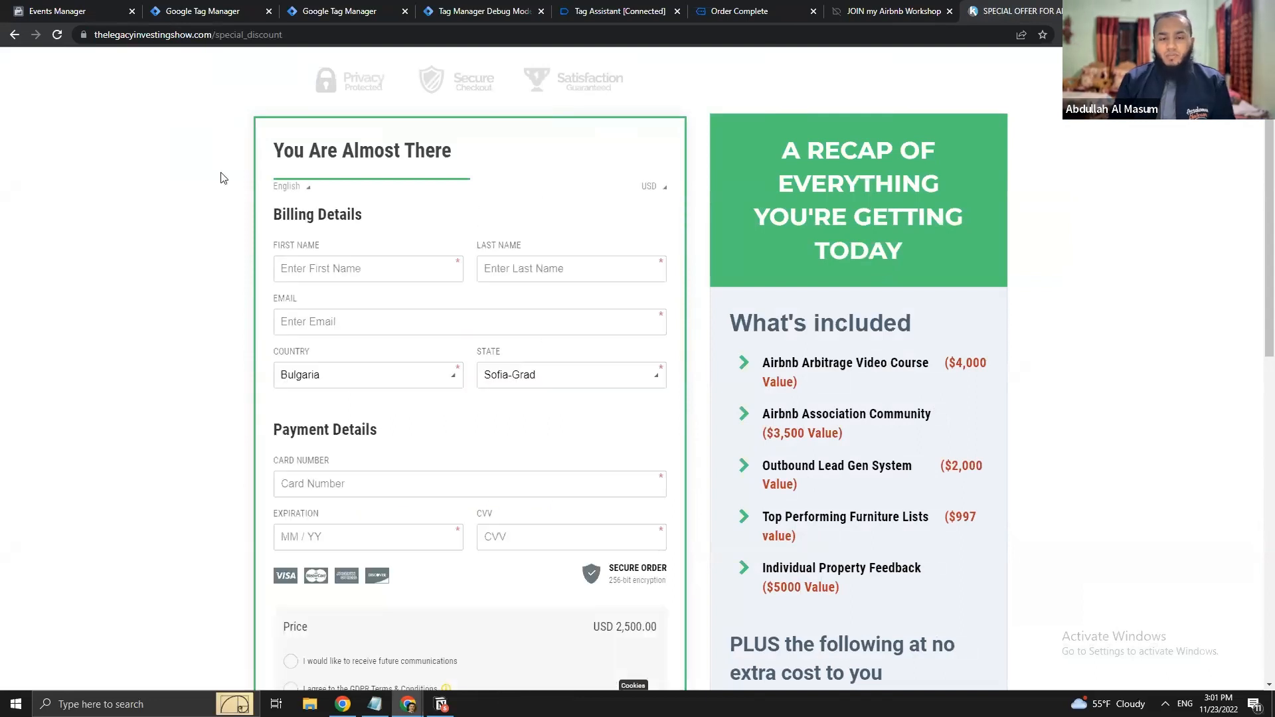
- Fill in the buyer's first name, last name, email, card expiration and CVV
left_click(348, 271)
key("Tab")
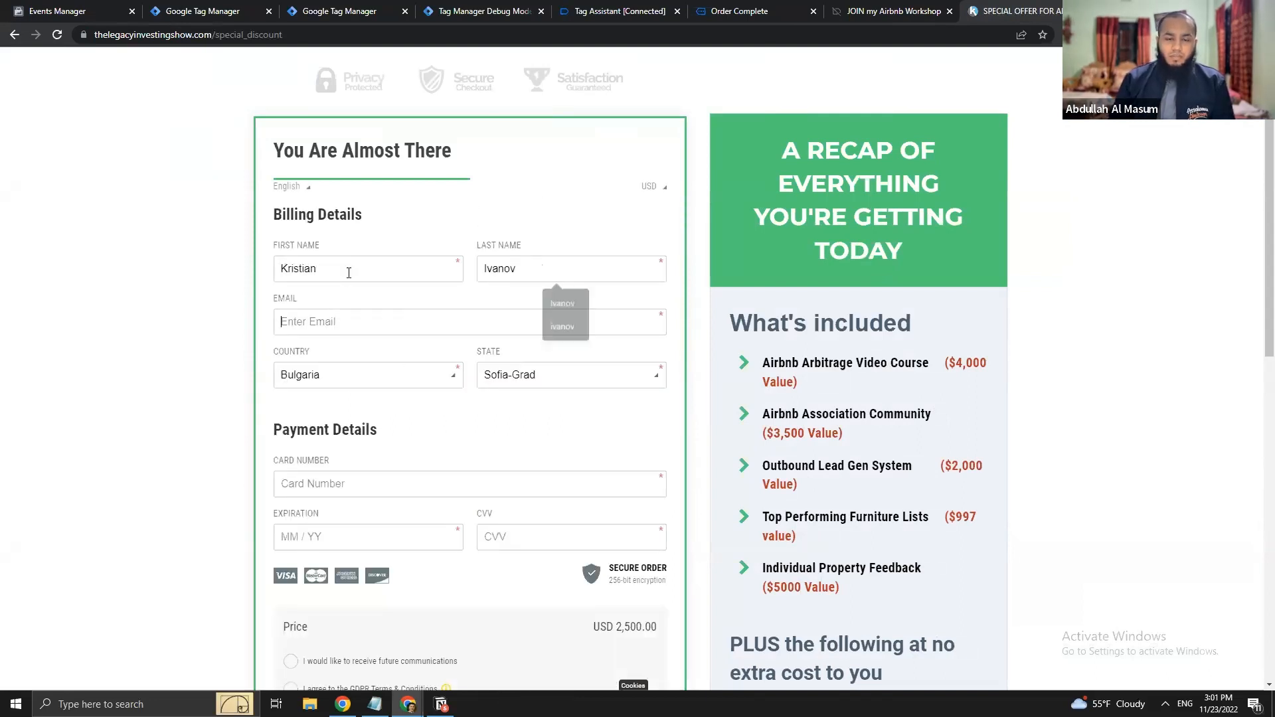
key("Tab")
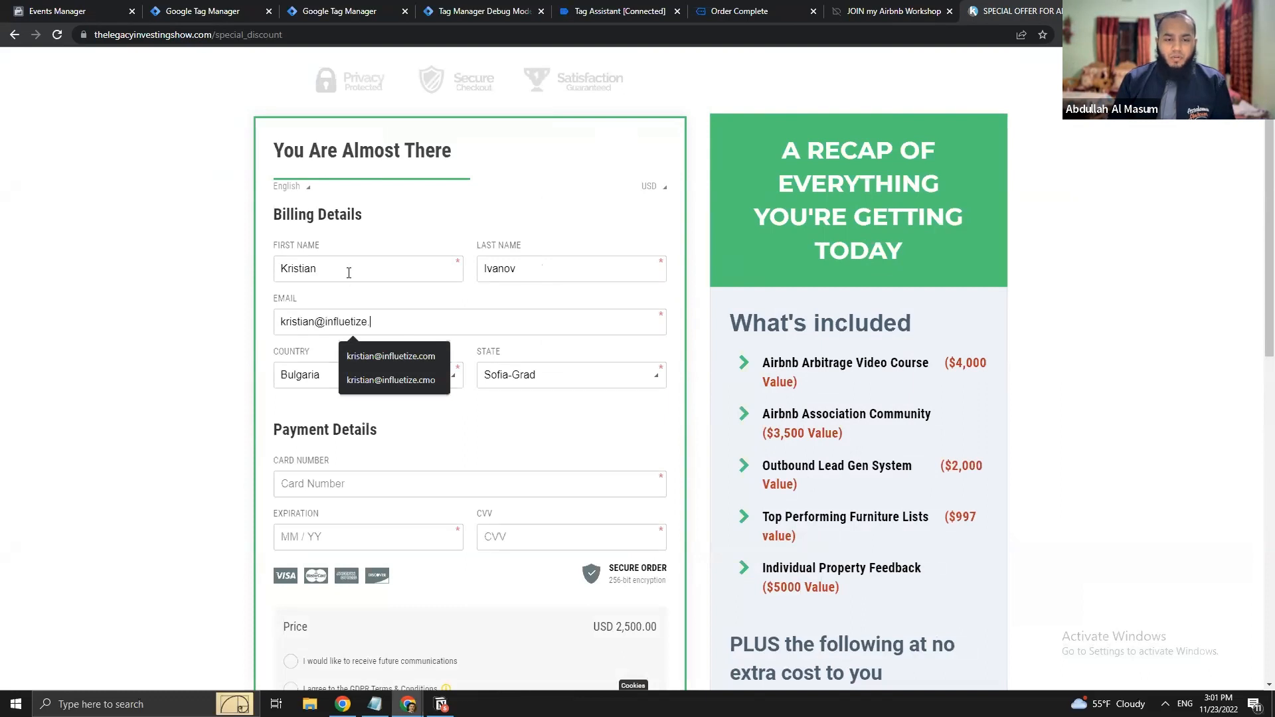
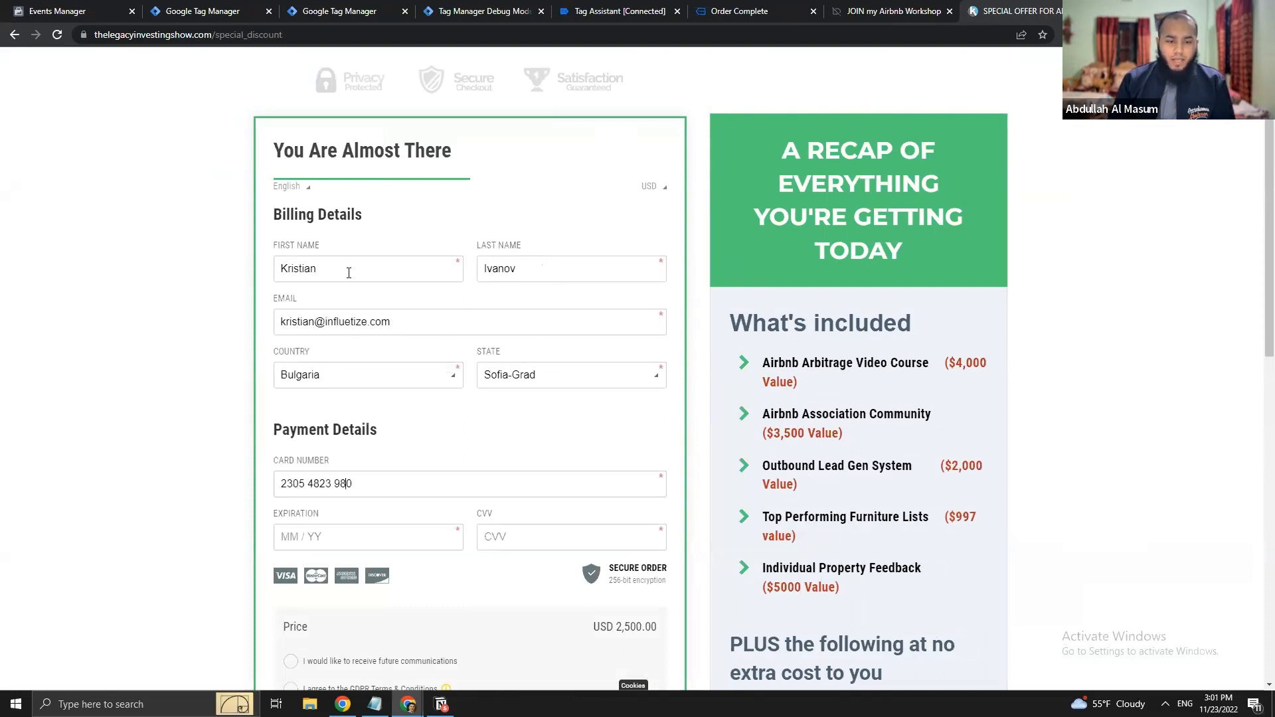
key("Tab")
key("Tab")
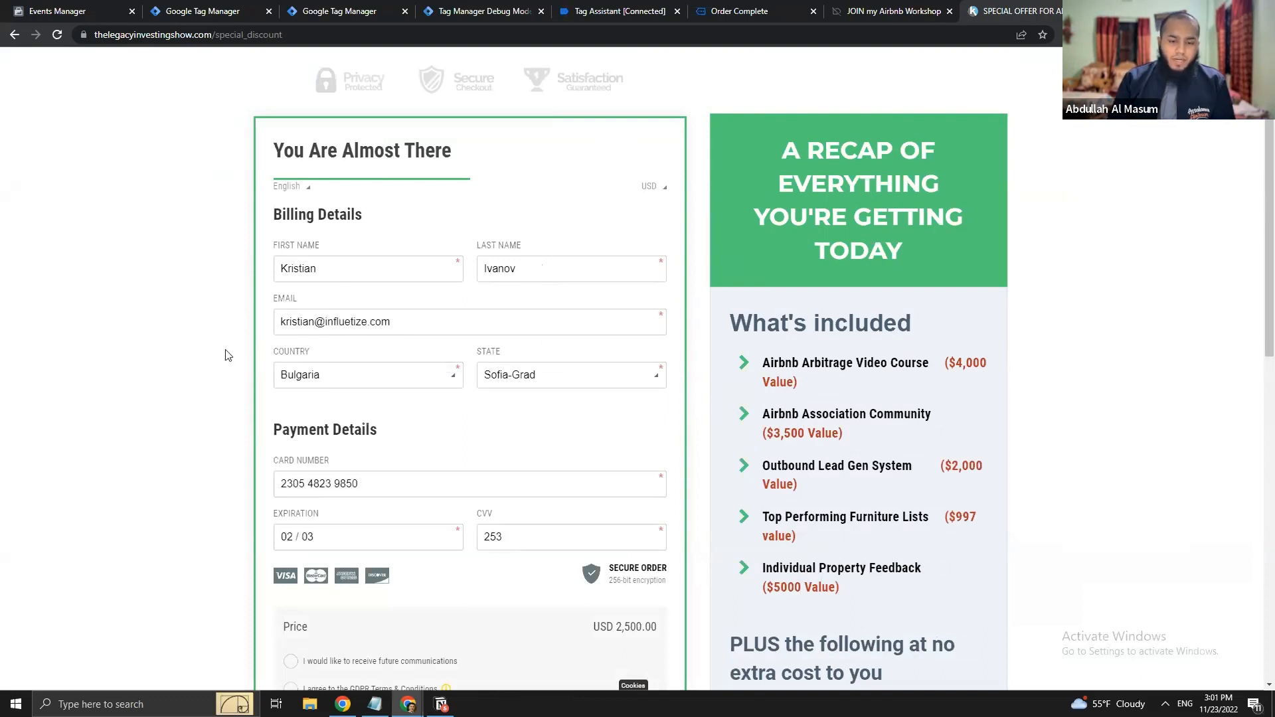
- Tick the future-communications and GDPR consent boxes and submit the payment
scroll(228, 355, "down", 1)
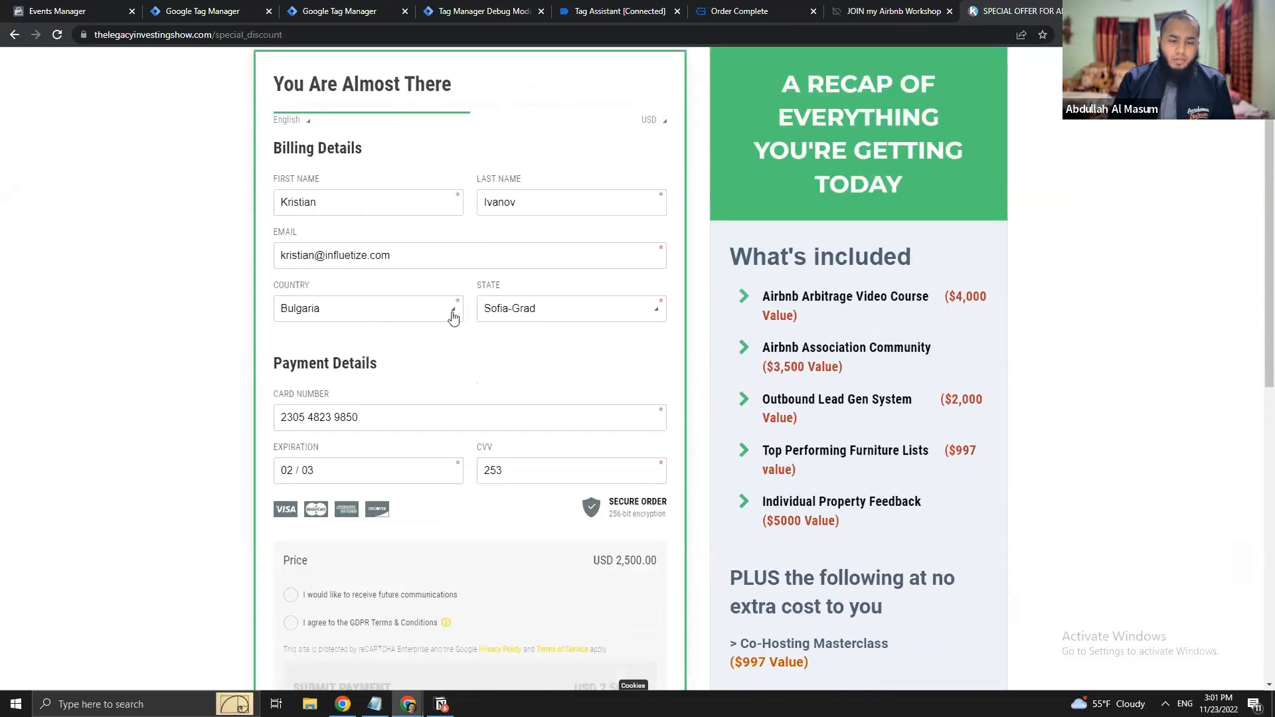
scroll(453, 317, "down", 3)
left_click(290, 396)
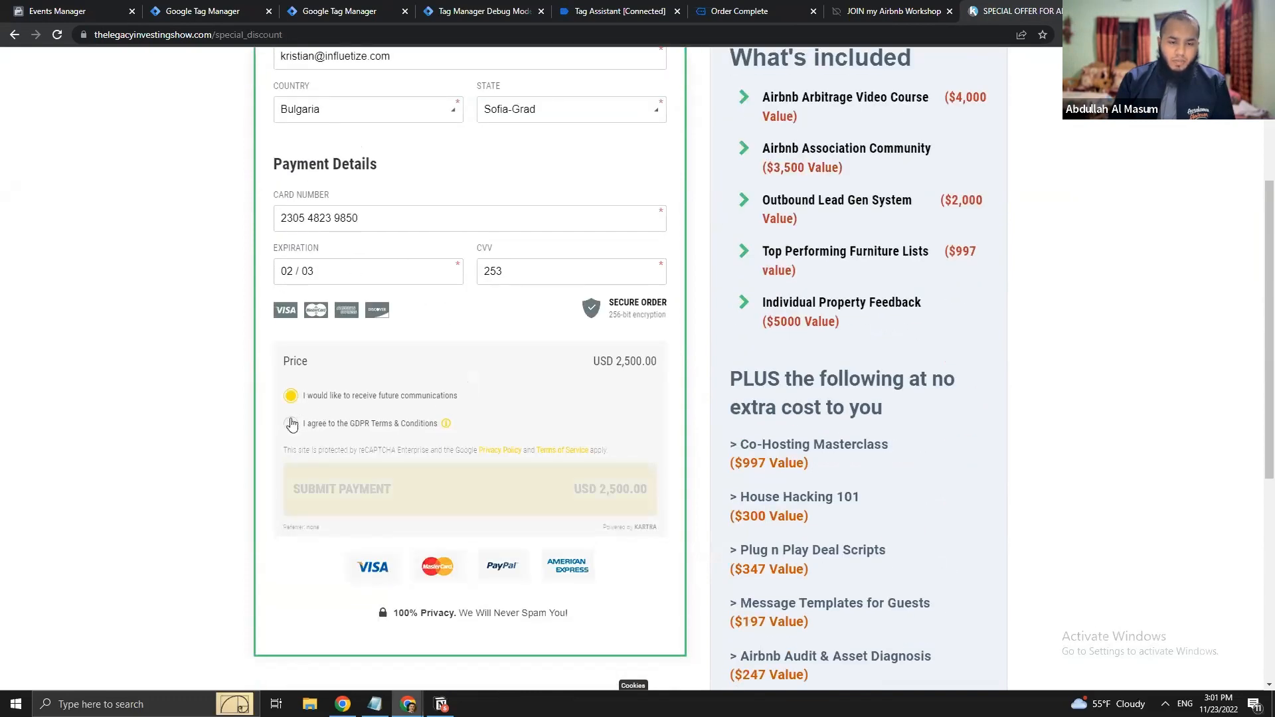
left_click(291, 423)
left_click(437, 493)
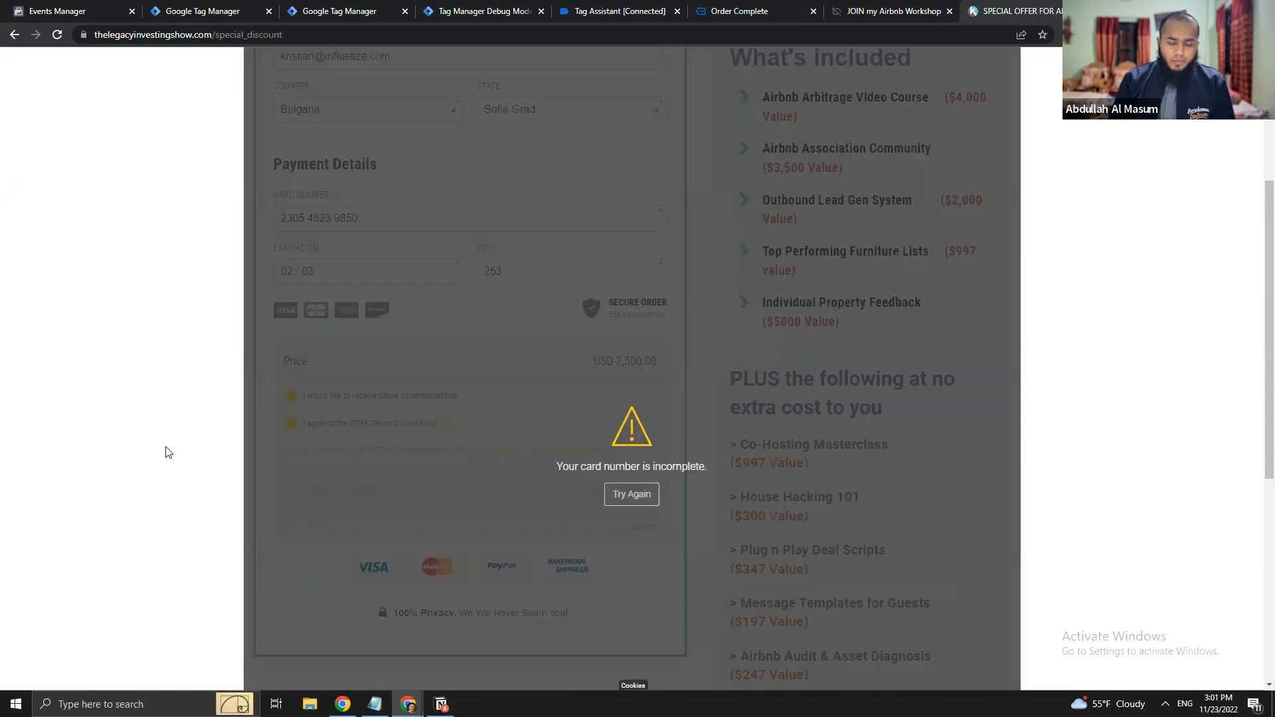
- Replace the special_discount path in the address to load the Order Complete page
scroll(500, 442, "down", 6)
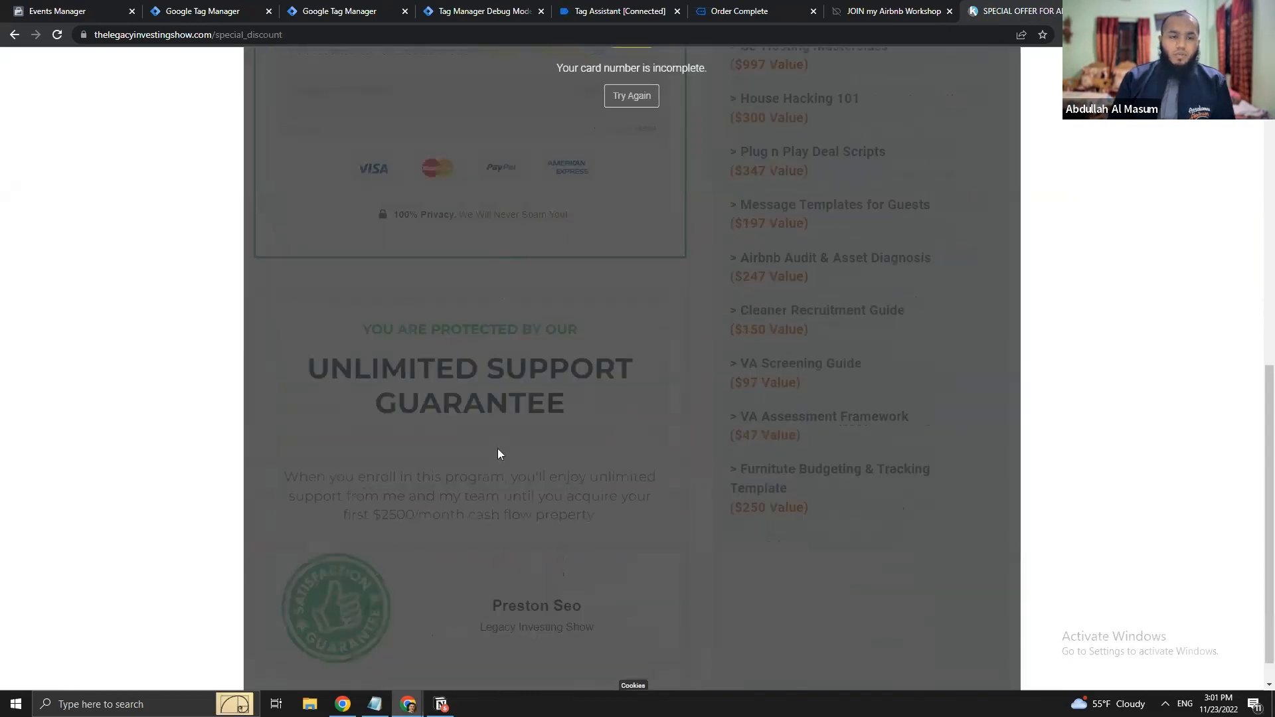
scroll(498, 452, "up", 6)
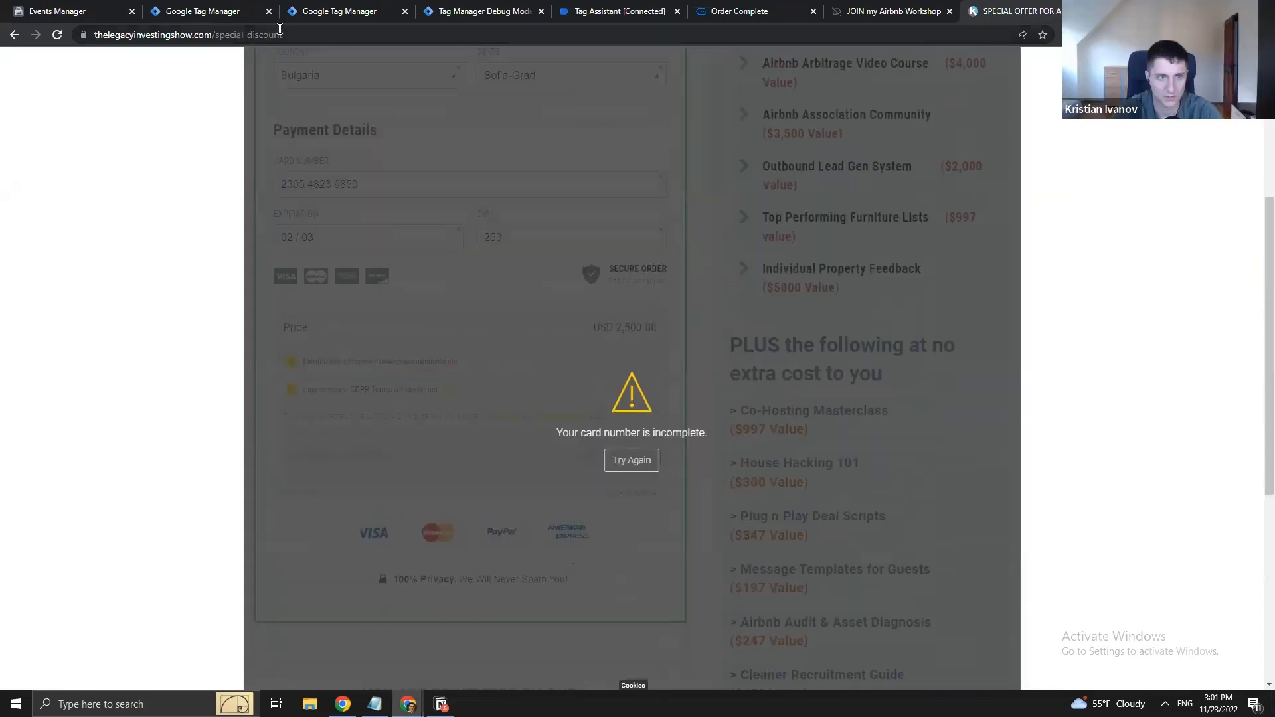
left_click_drag(280, 28, 218, 33)
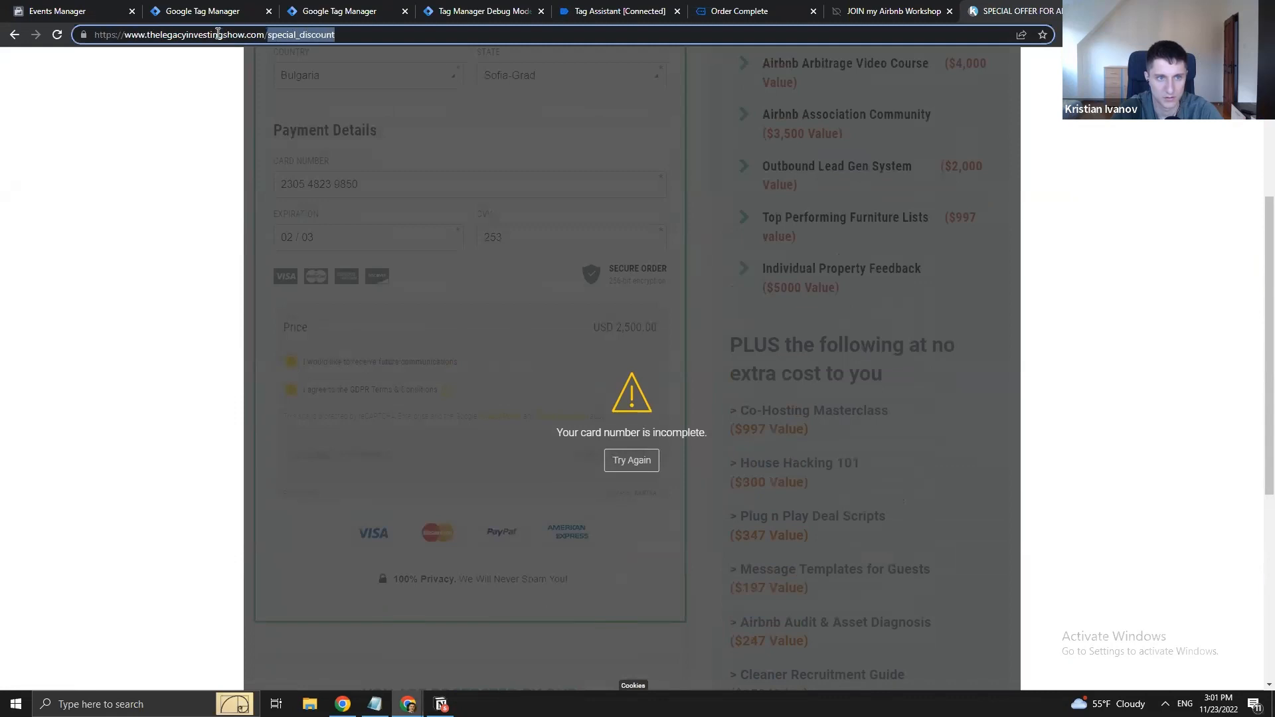
type("l")
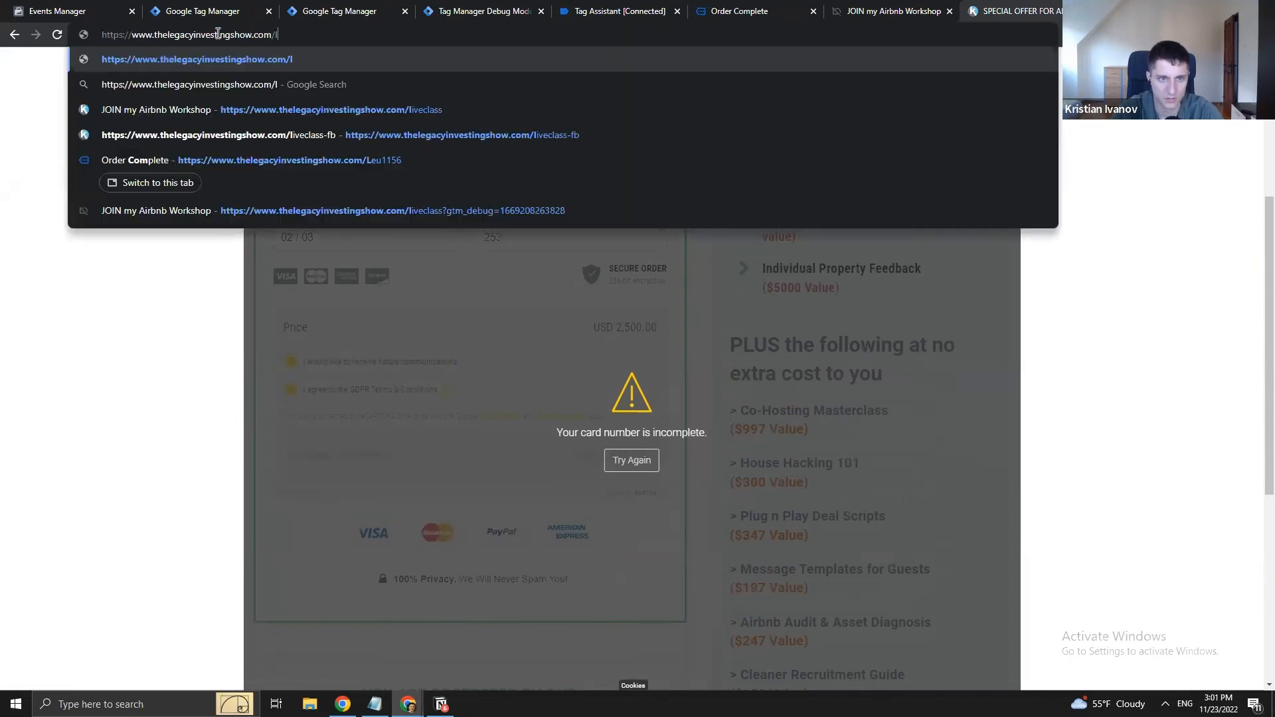
left_click(392, 160)
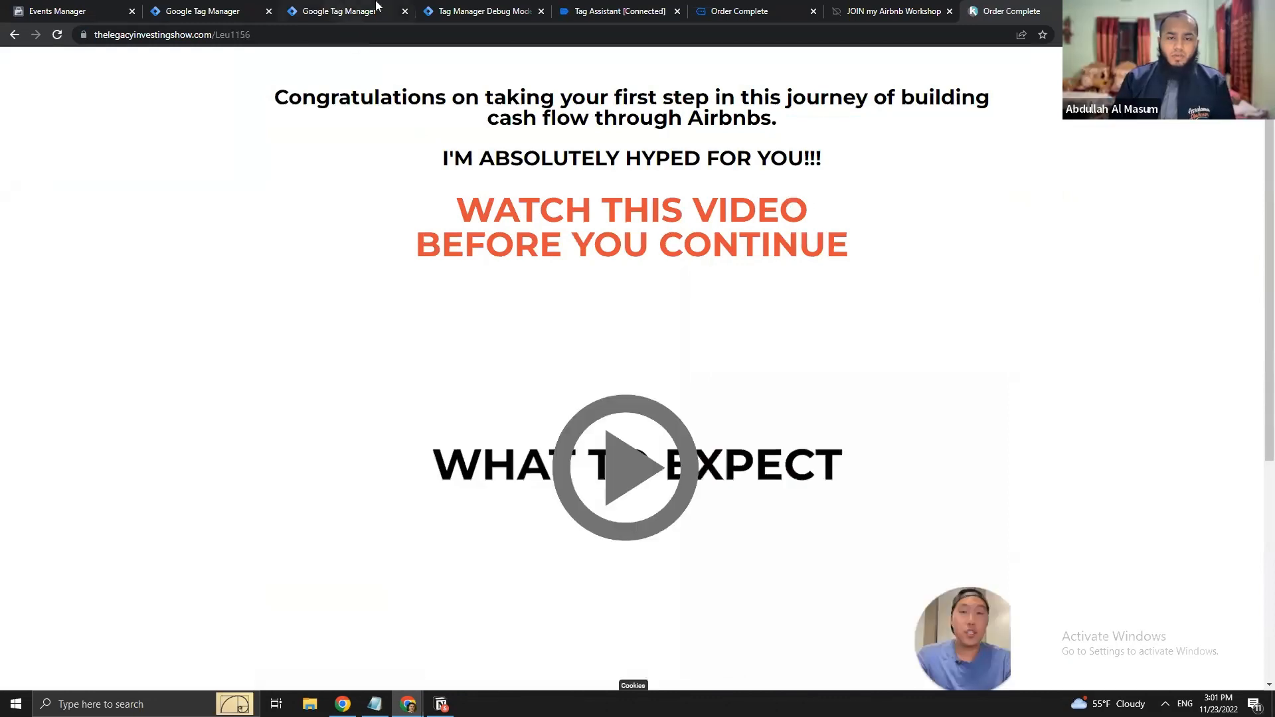
- In the server-side debug view, inspect the latest purchase event's tags and event data
left_click(463, 7)
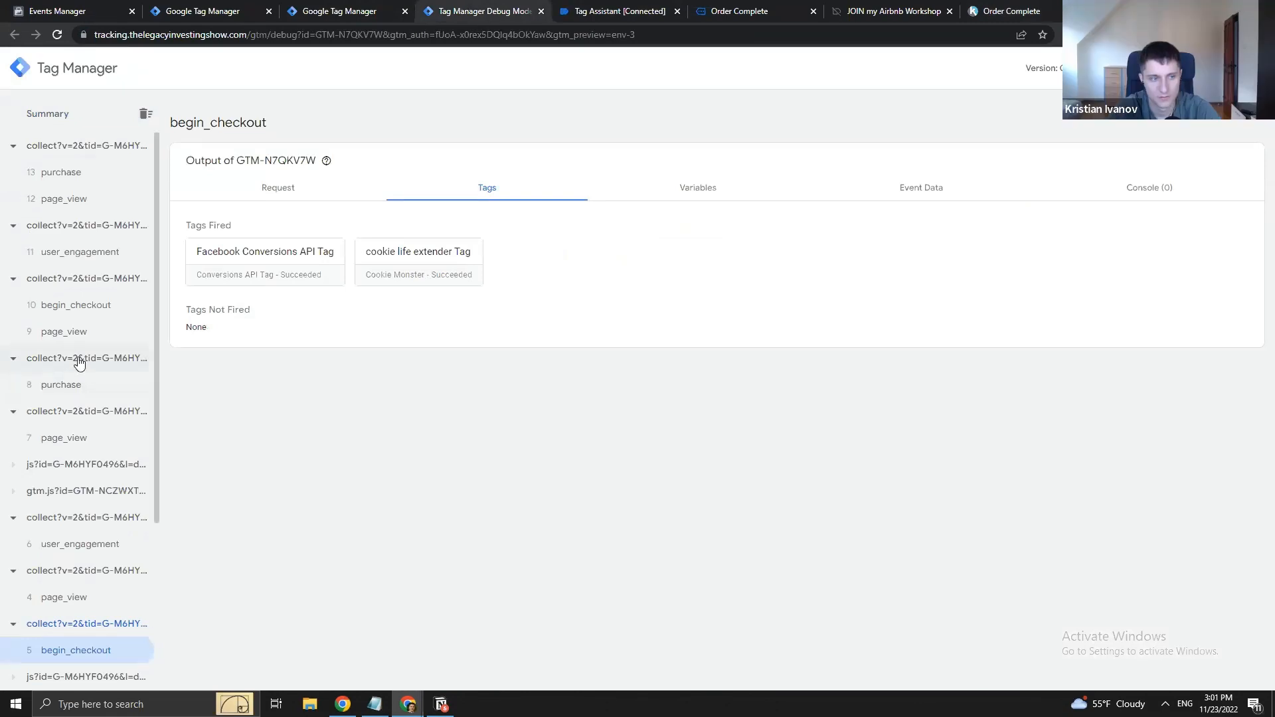
left_click(66, 173)
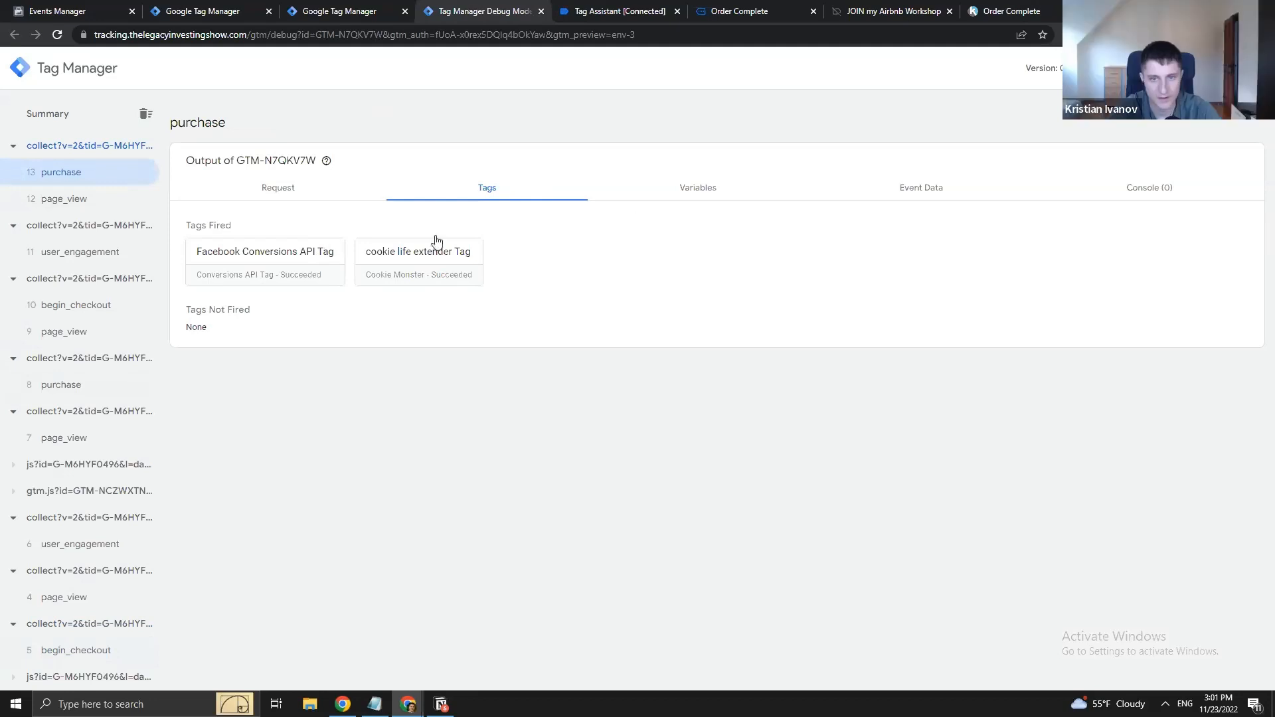
left_click(958, 199)
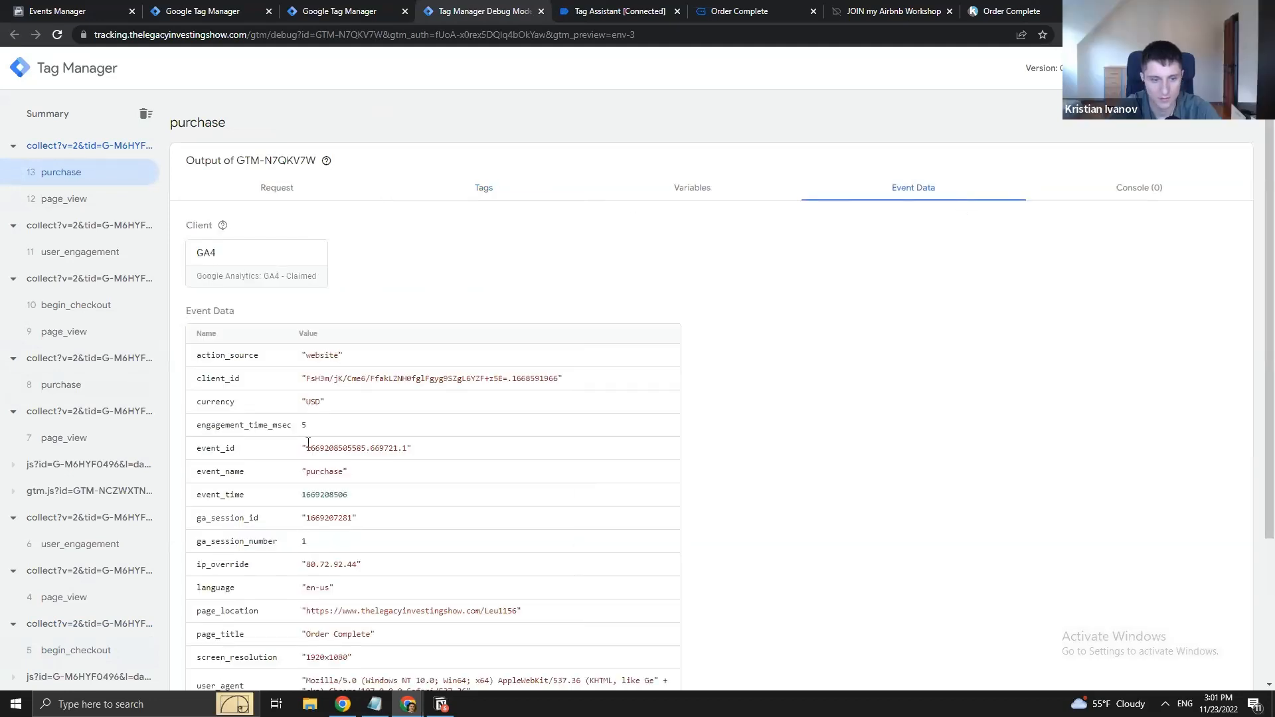
scroll(293, 524, "down", 3)
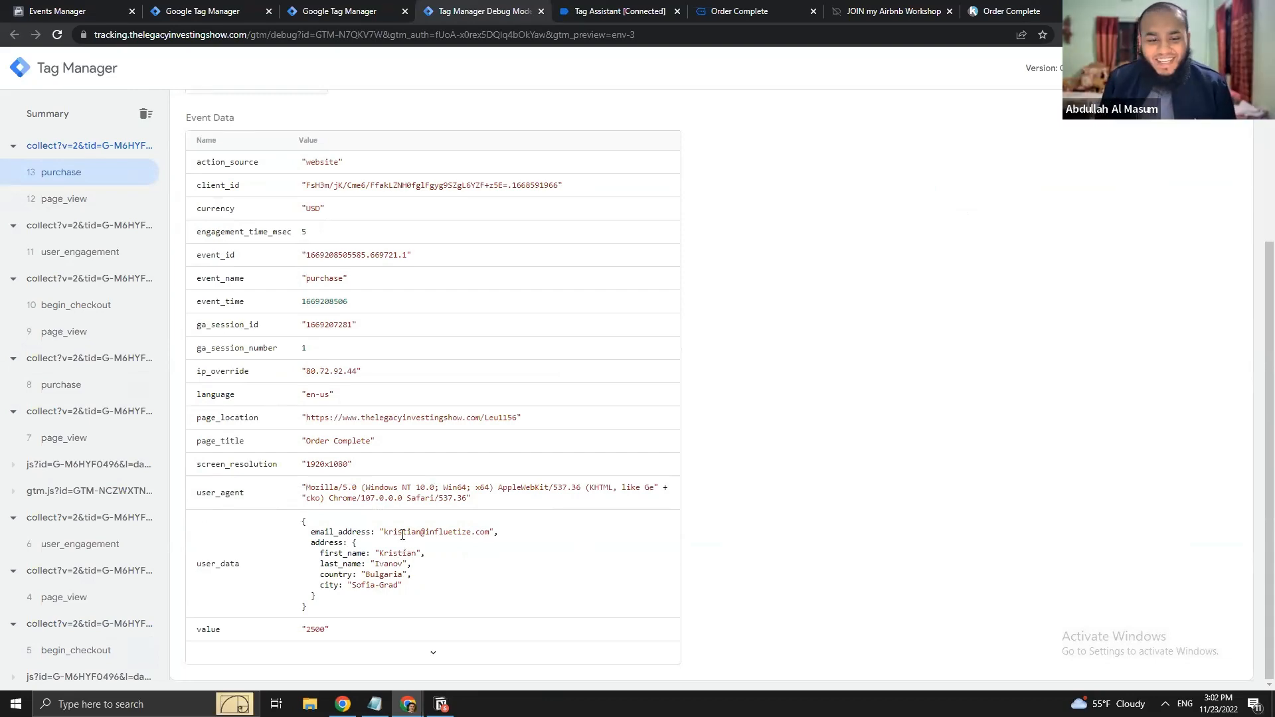
scroll(403, 534, "up", 3)
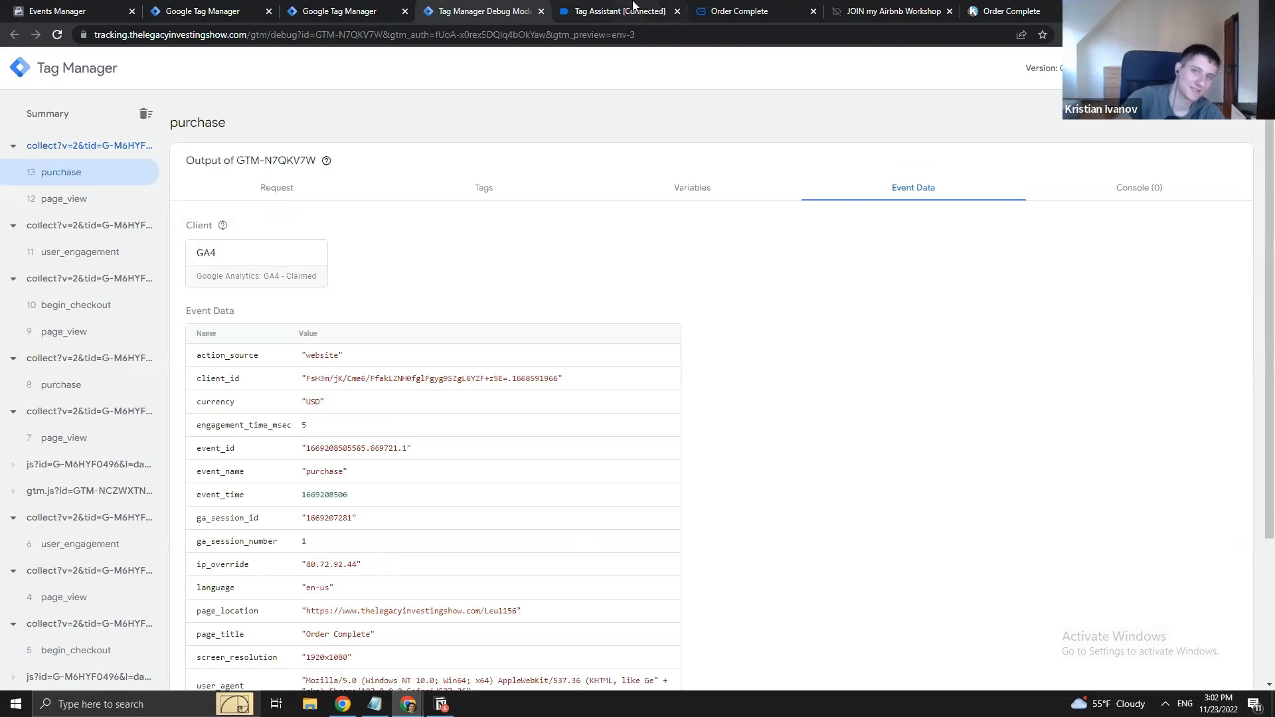
- Close both Order Complete pages, the workshop page and the Tag Assistant page
left_click(634, 9)
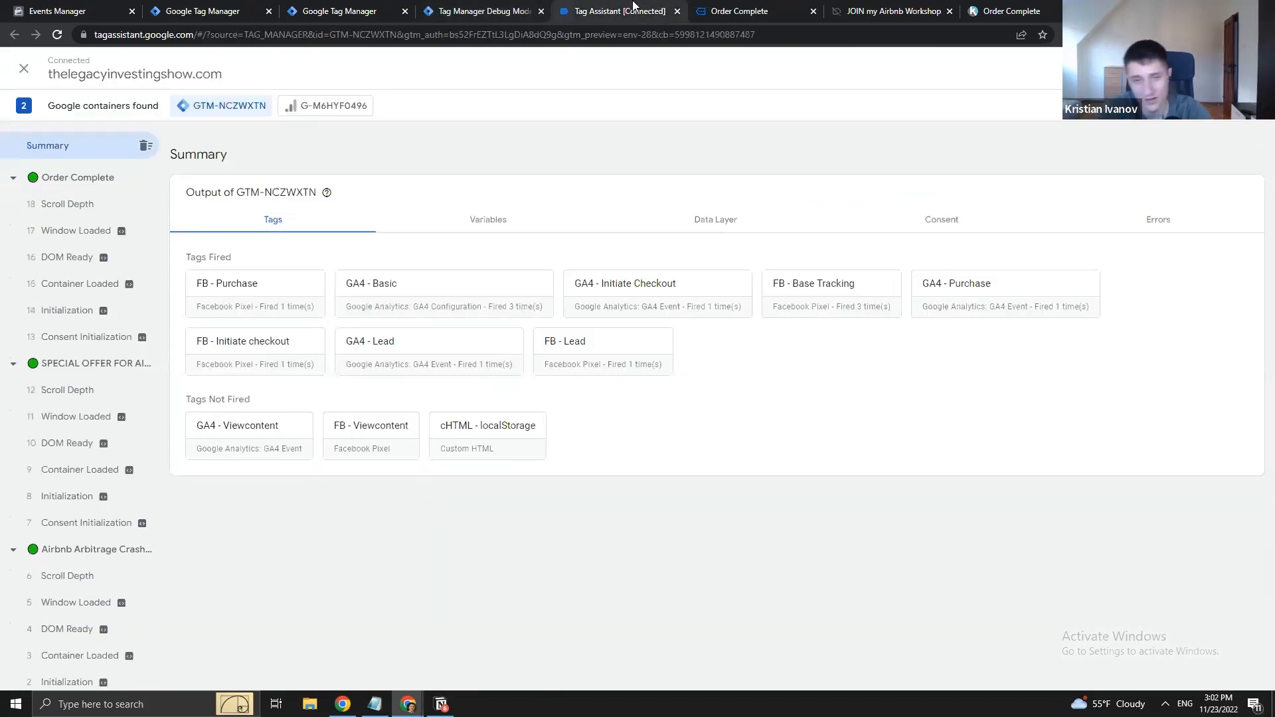
left_click(730, 11)
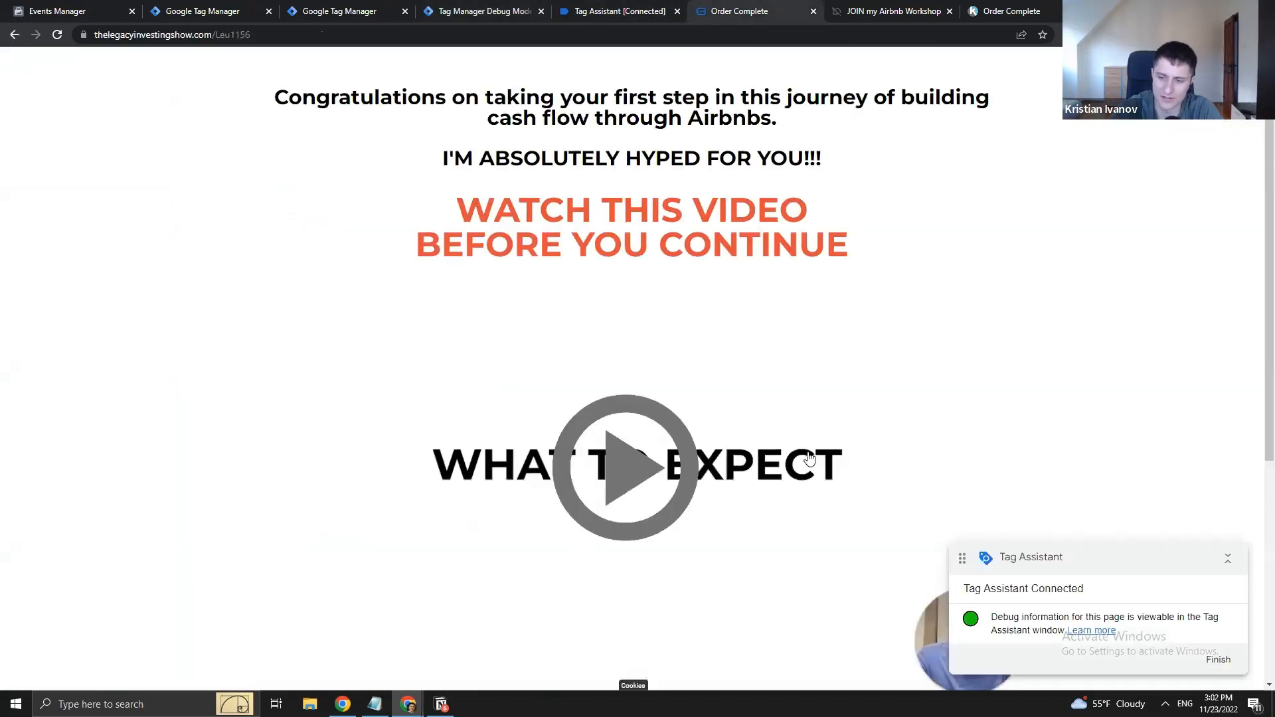
left_click(861, 7)
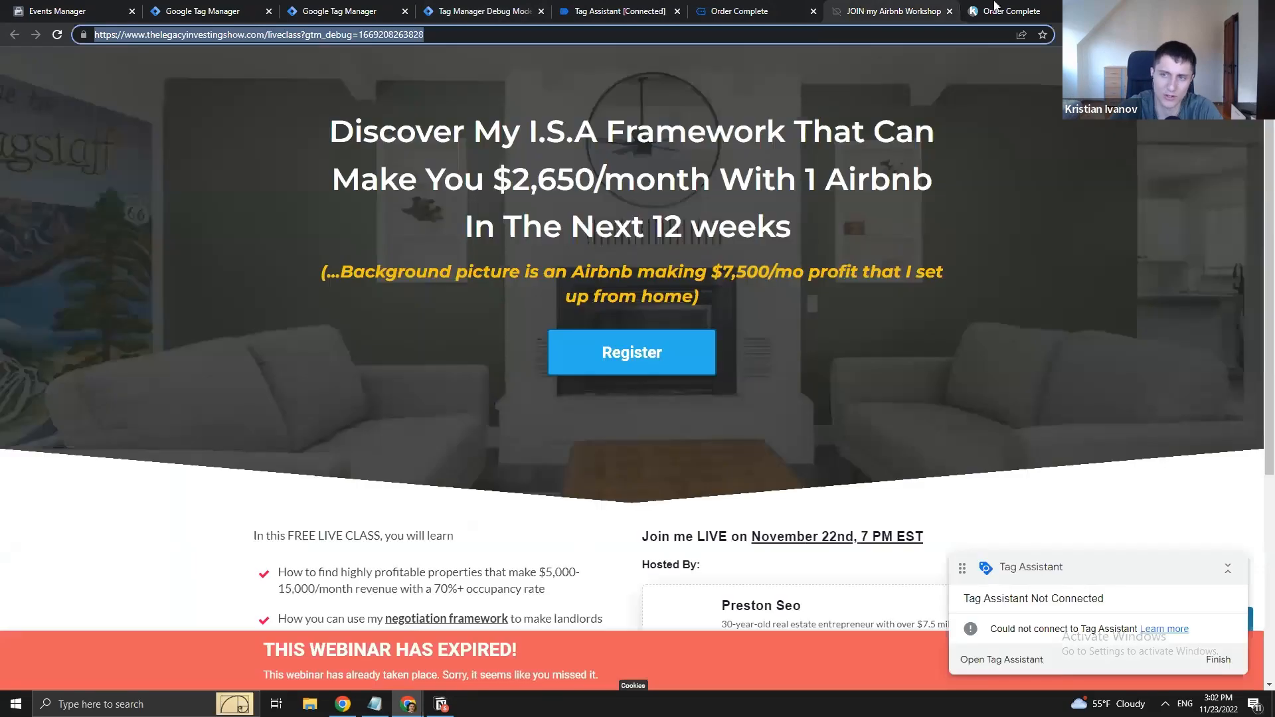
left_click(1034, 8)
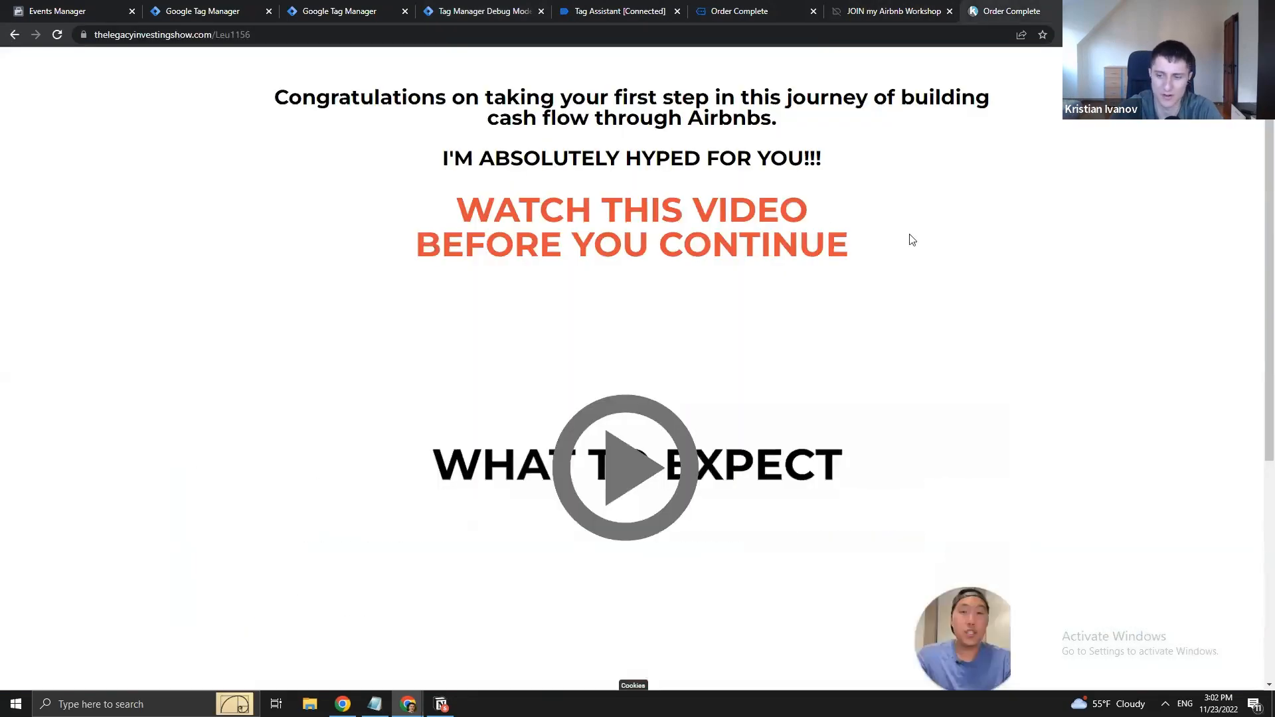
key("ctrl+w")
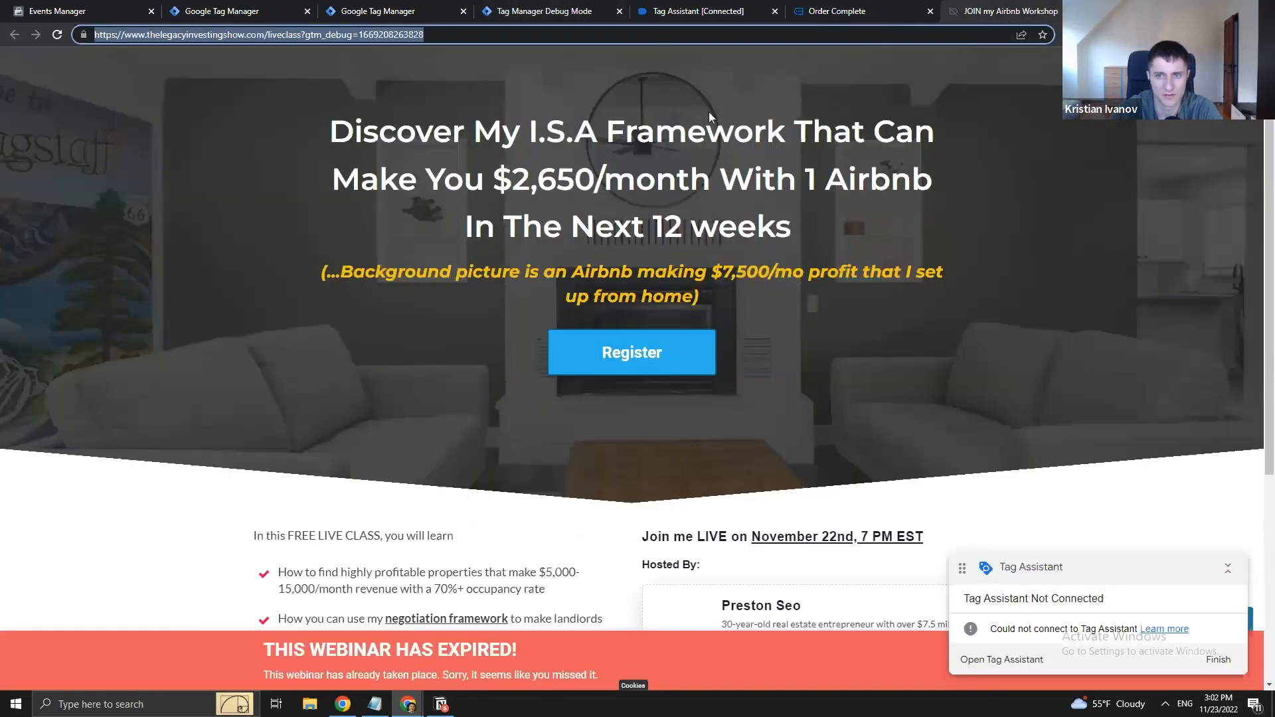
key("ctrl+w")
key("ctrl+w")
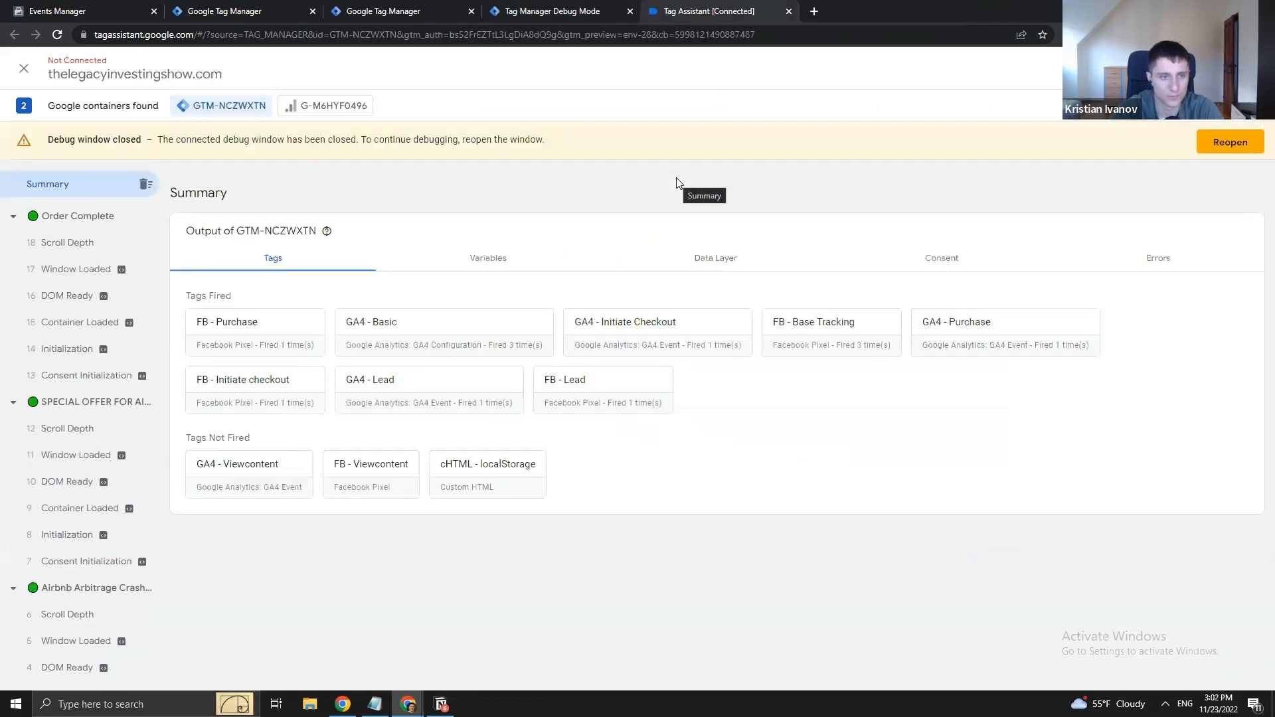
key("ctrl+w")
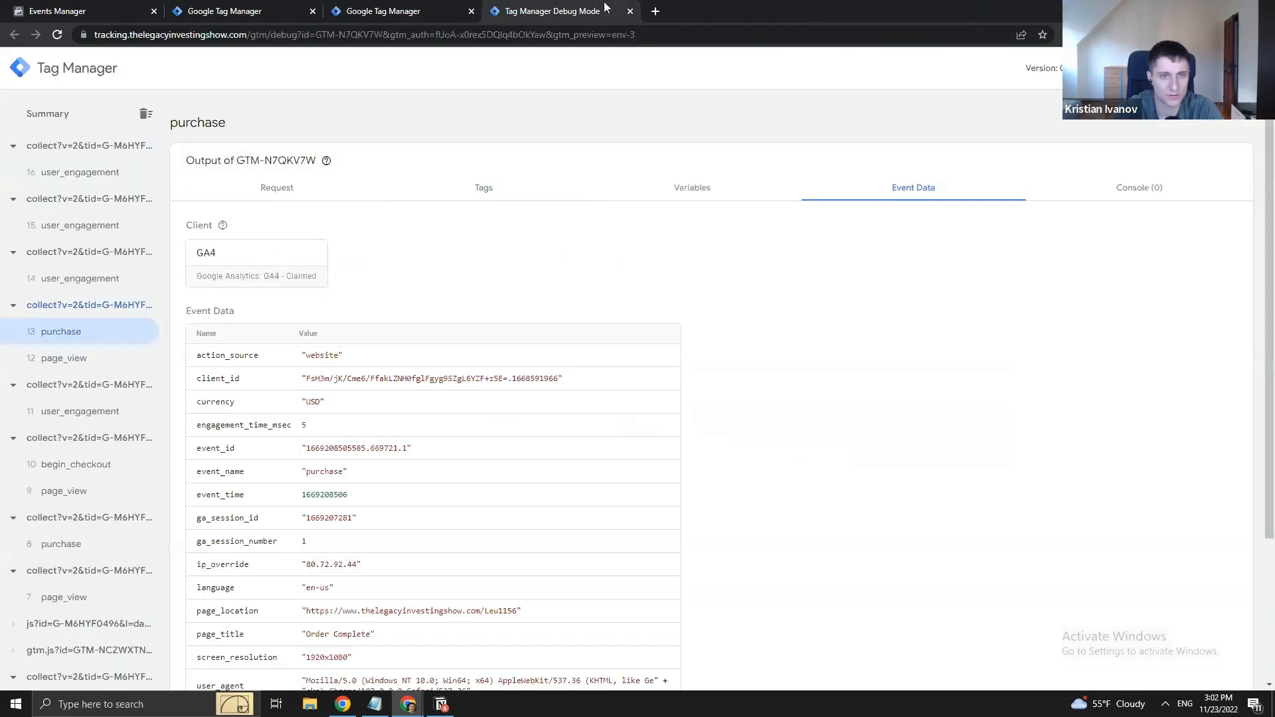
key("ctrl+w")
key("ctrl+w")
key("ctrl+w")
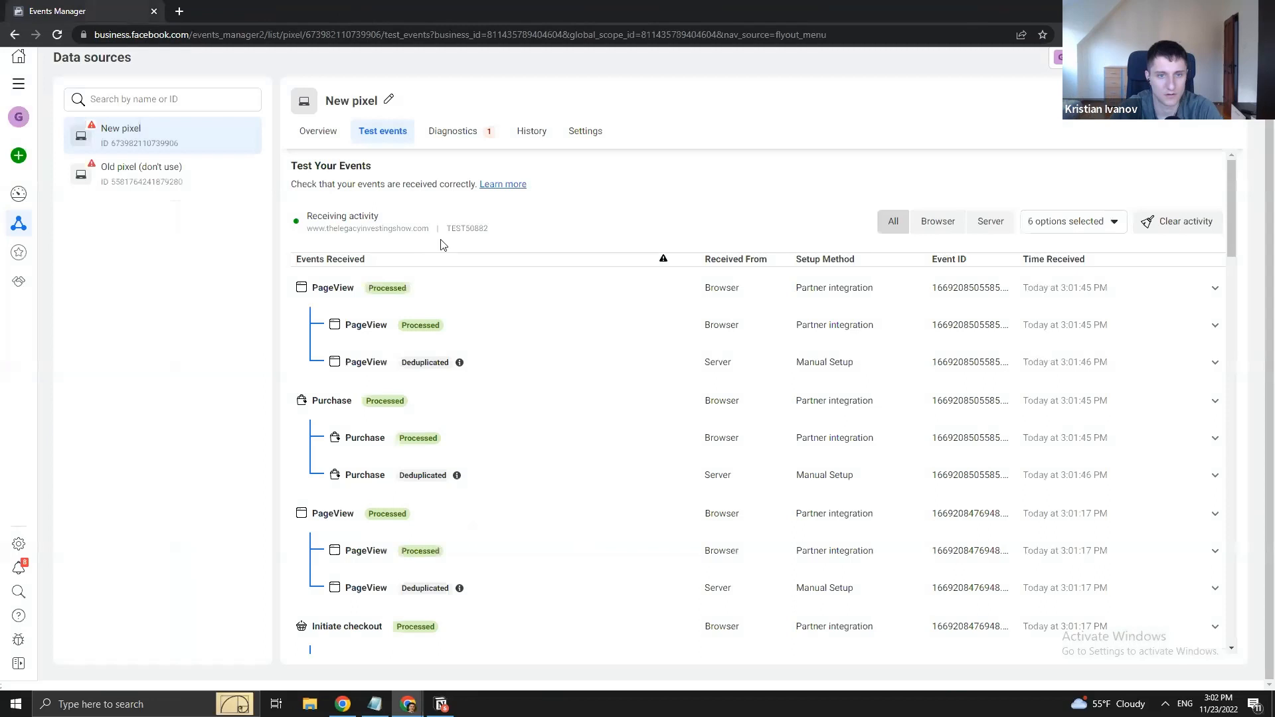
- Inspect the New pixel's potentially violating personal data diagnostic without ignoring it, then return to Overview
left_click(462, 132)
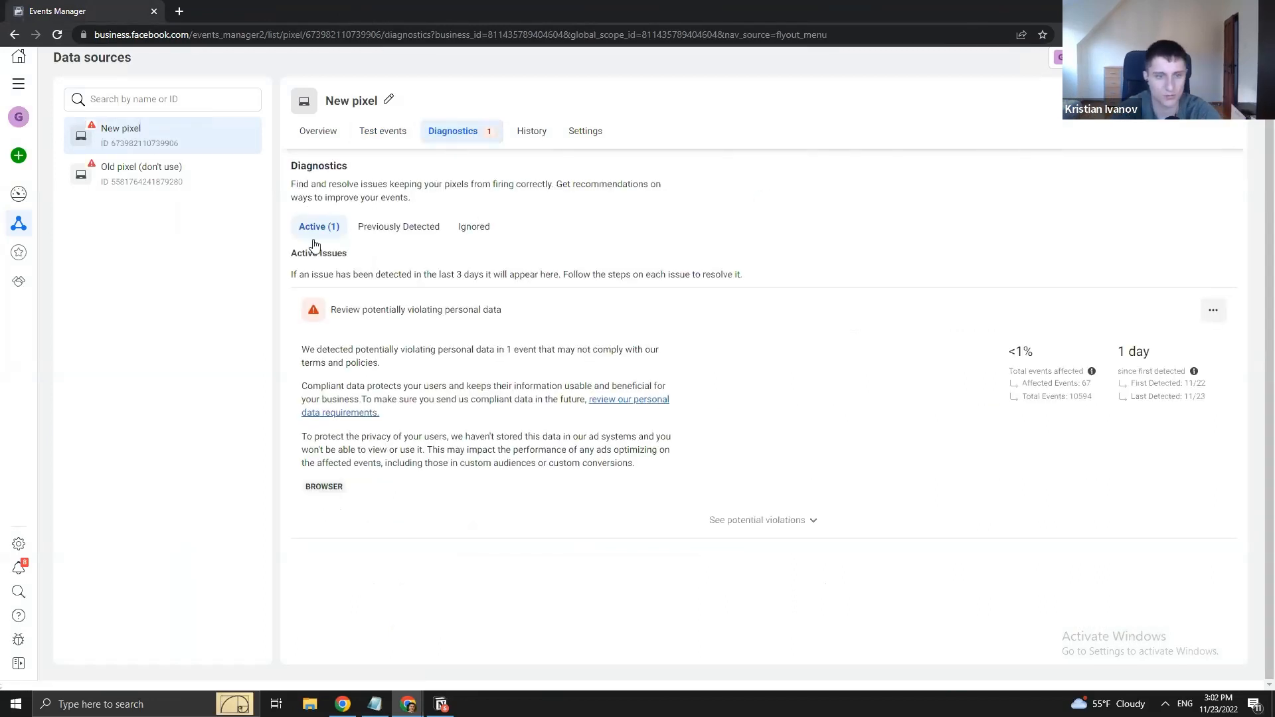
left_click(688, 351)
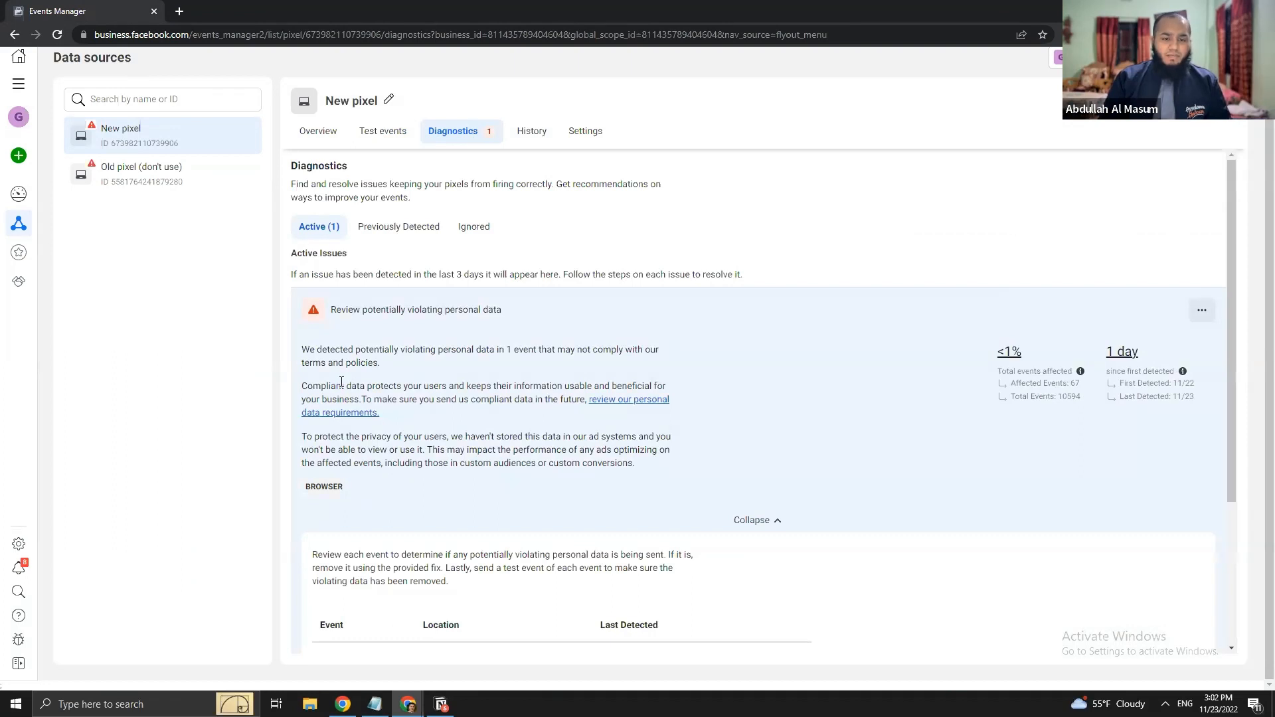
scroll(341, 391, "down", 2)
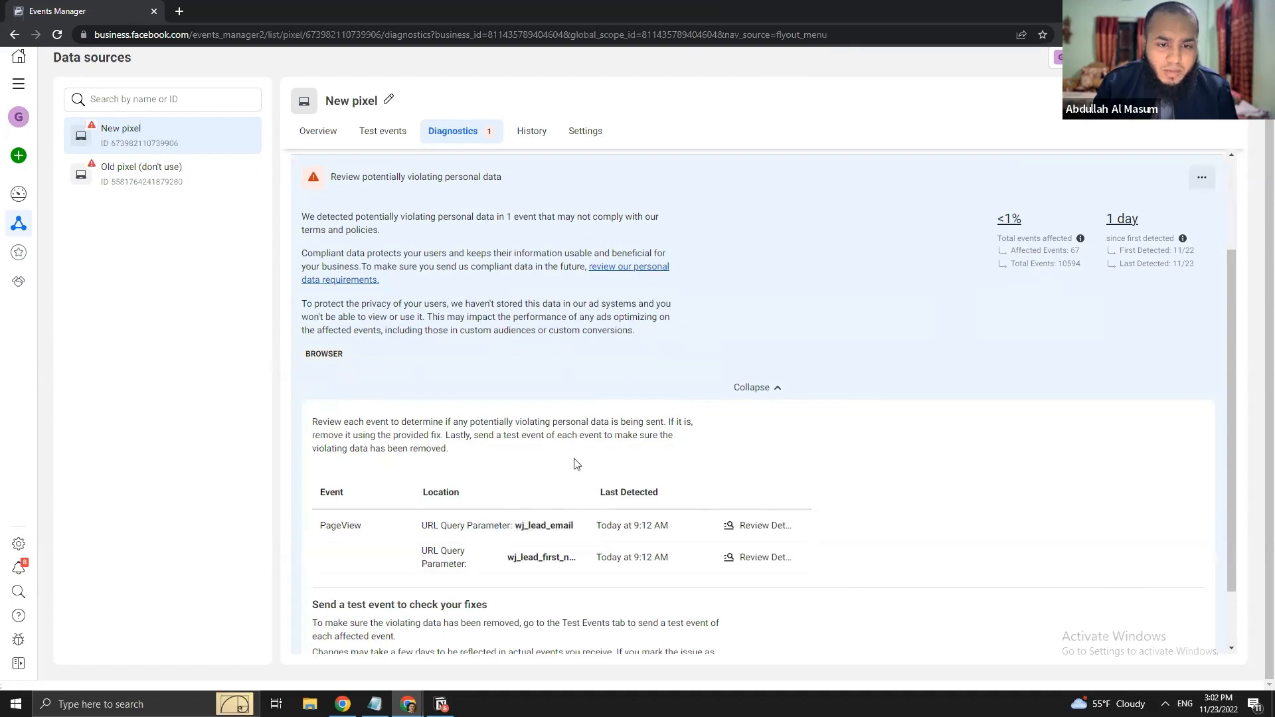
scroll(585, 451, "down", 1)
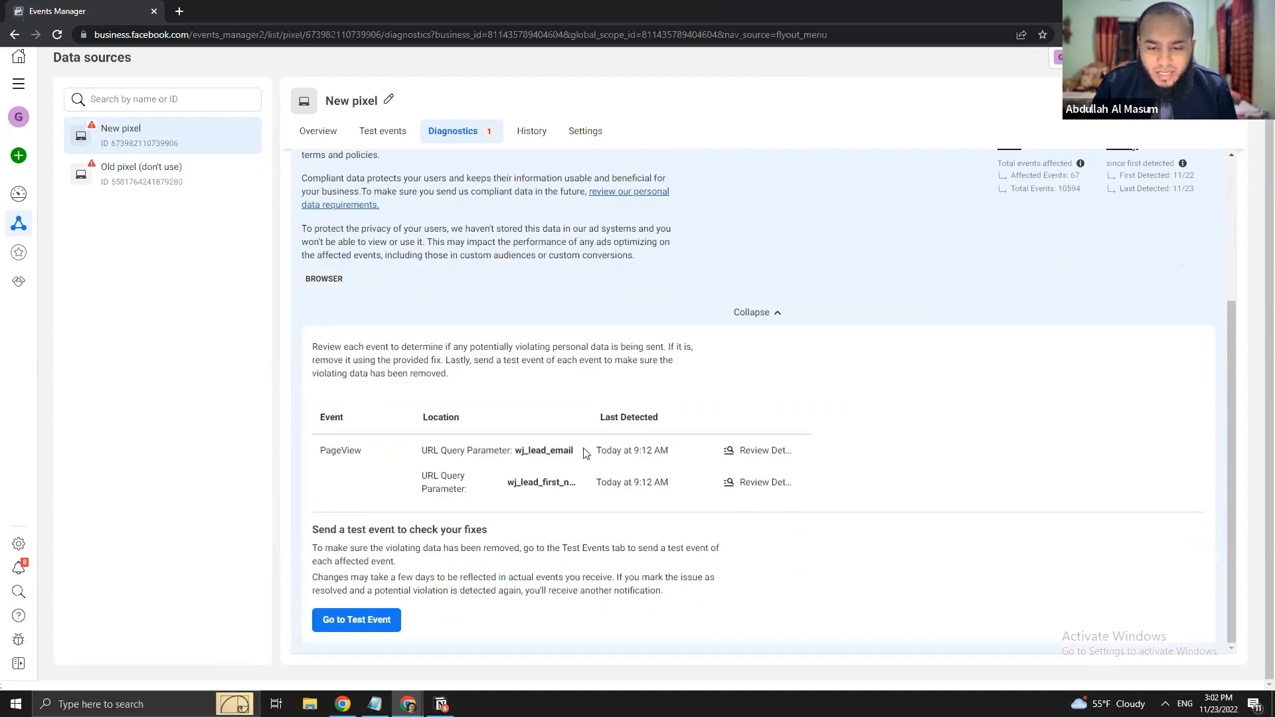
scroll(585, 452, "up", 2)
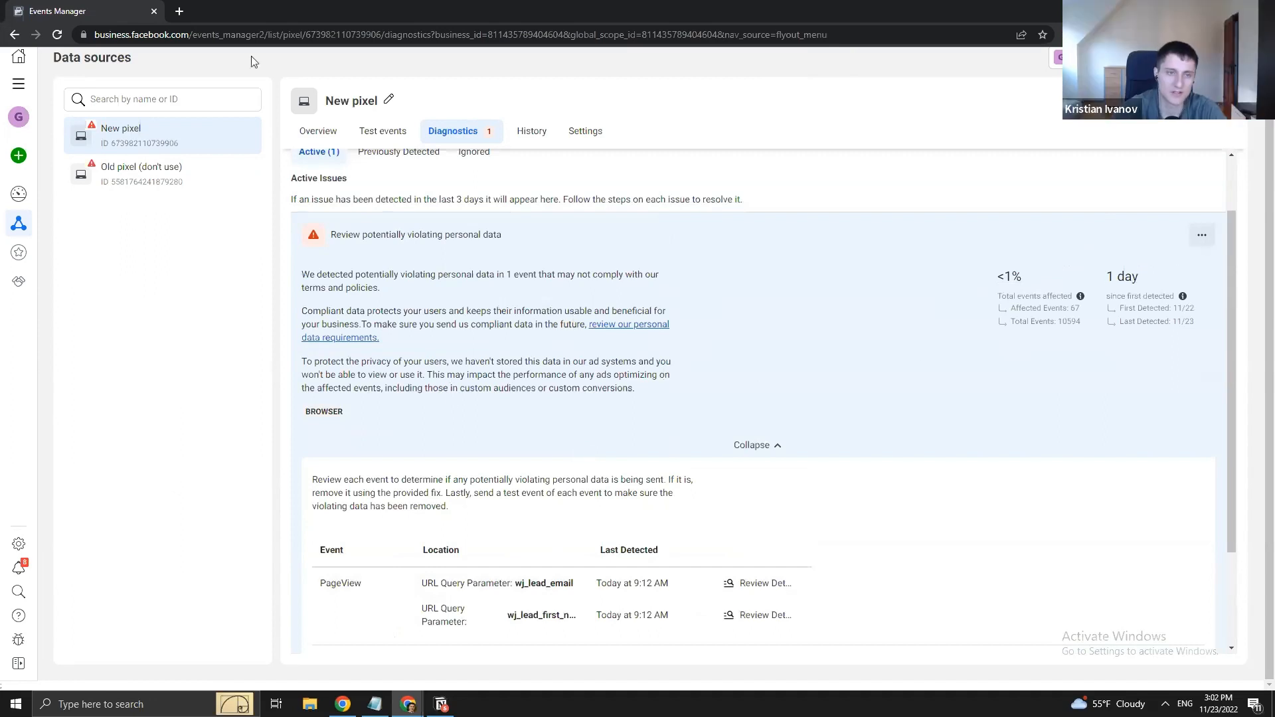
left_click(1202, 235)
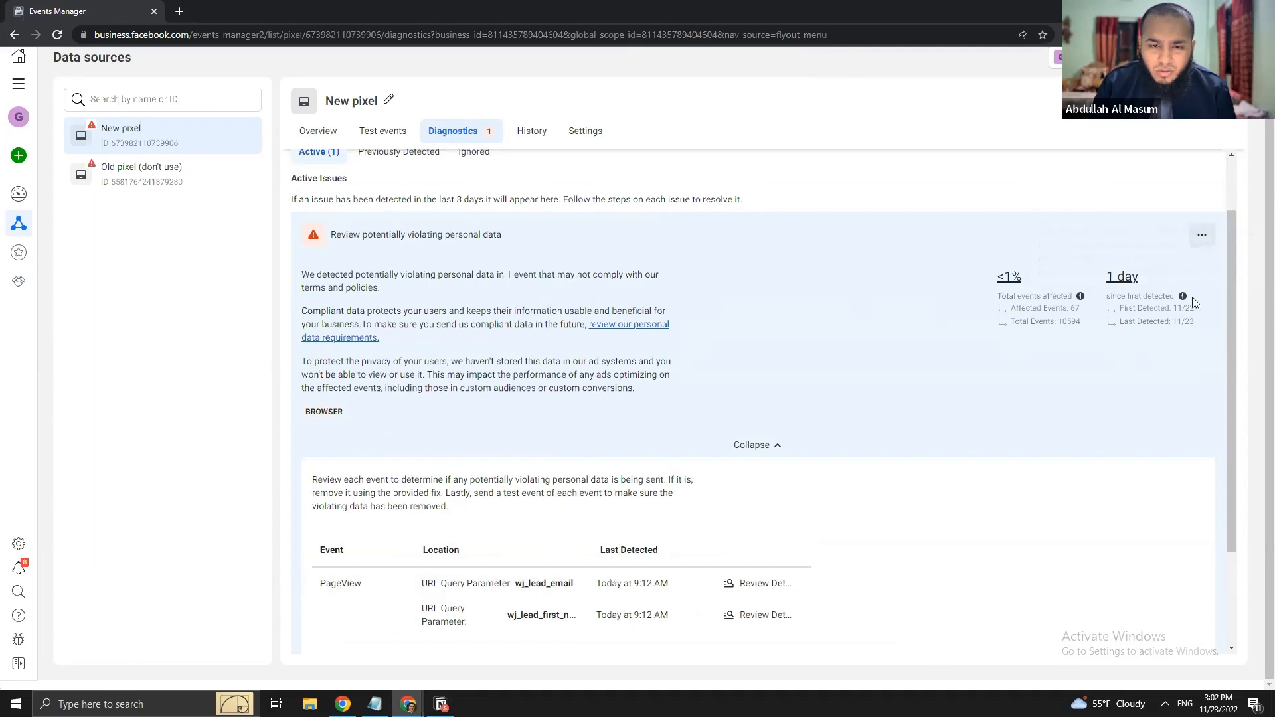
left_click(1207, 239)
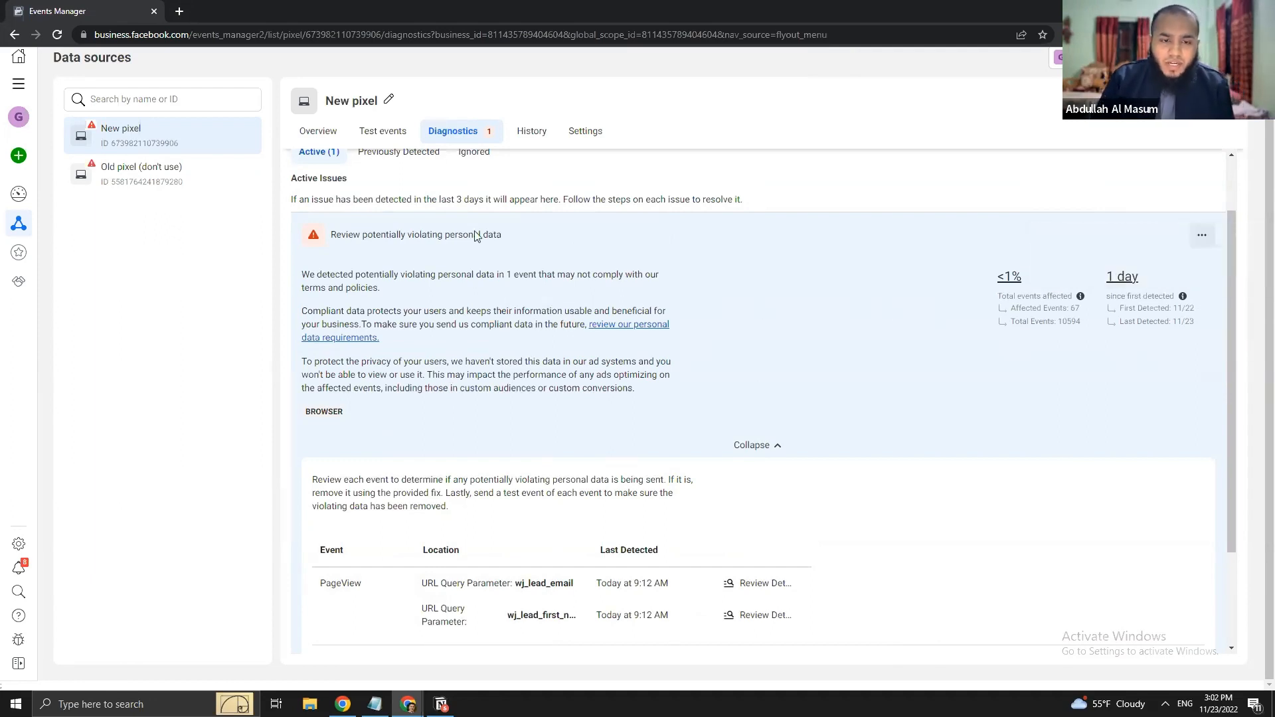
left_click(317, 144)
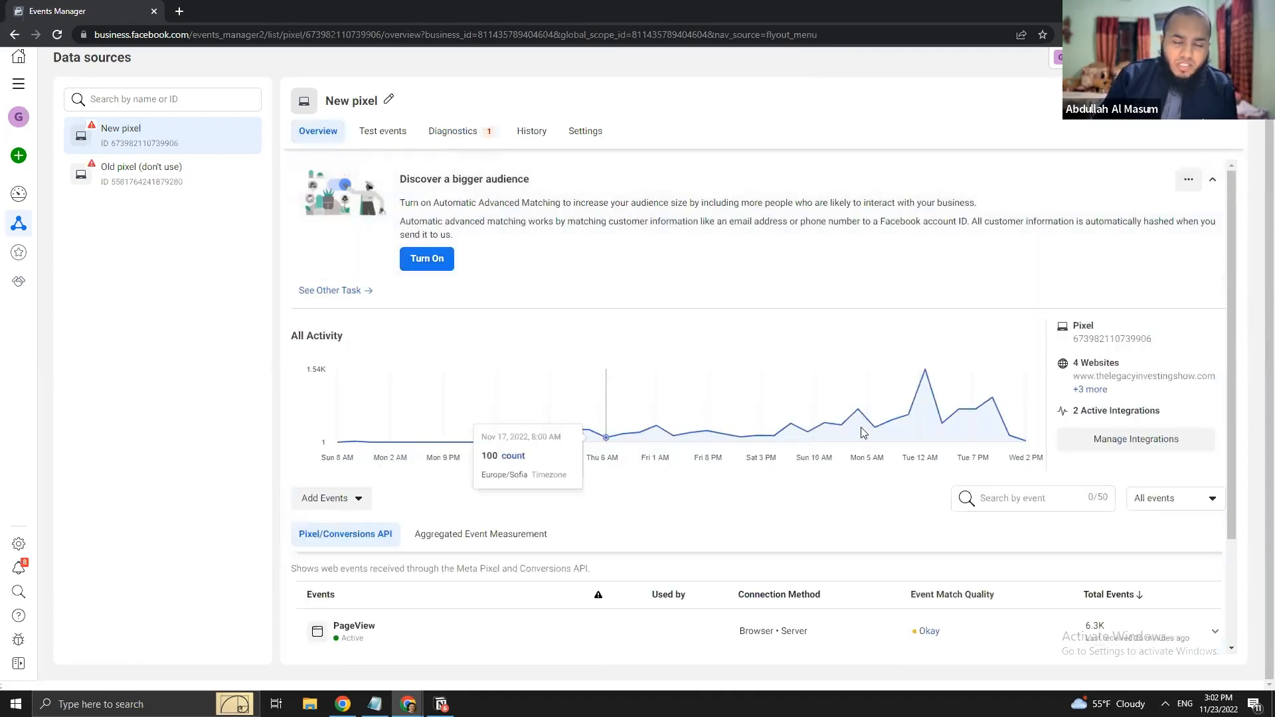
- Open thelegacyinvestingshow.com's liveclass page in a new tab, then switch back to the pixel overview
scroll(473, 458, "down", 2)
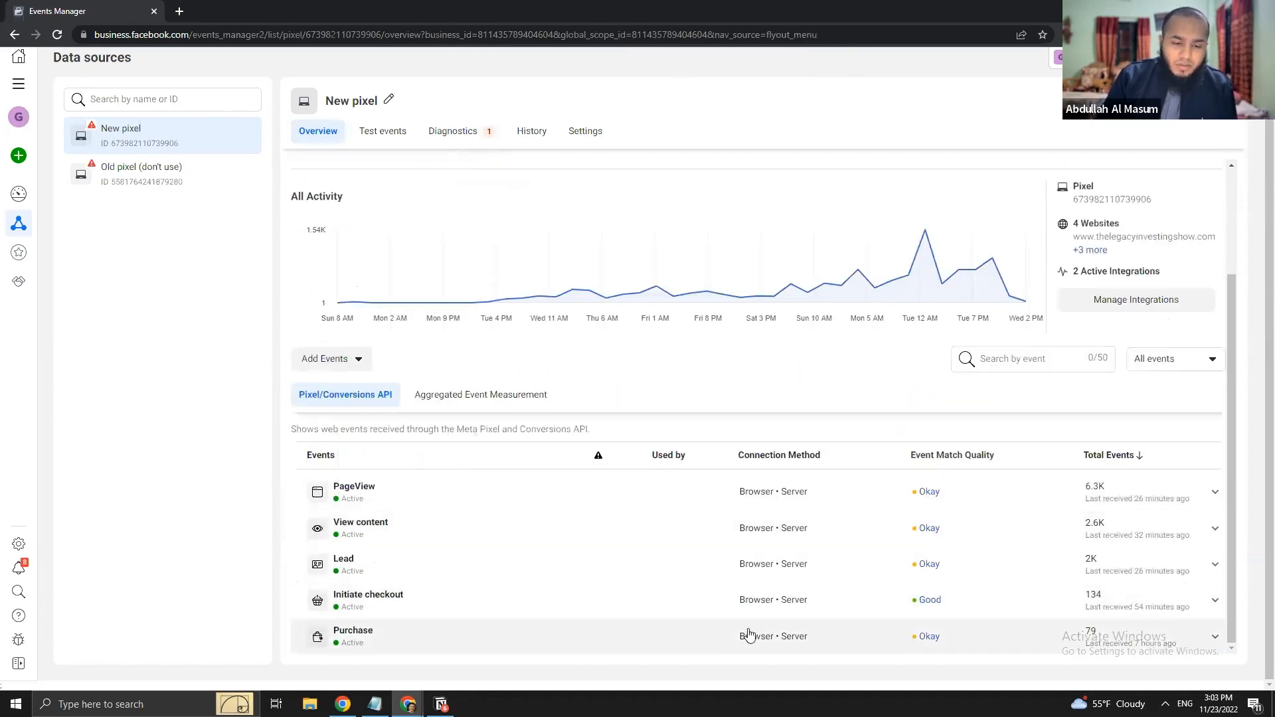
key("ctrl+t")
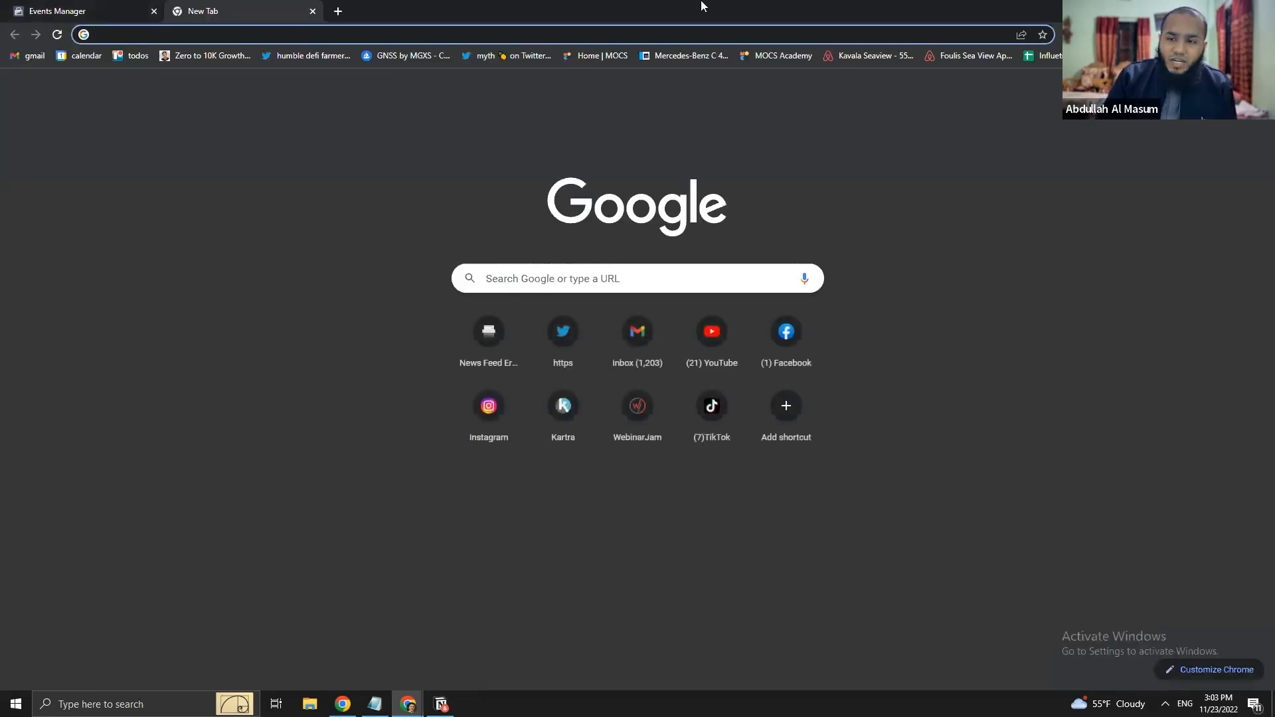
type("thel")
key("Return")
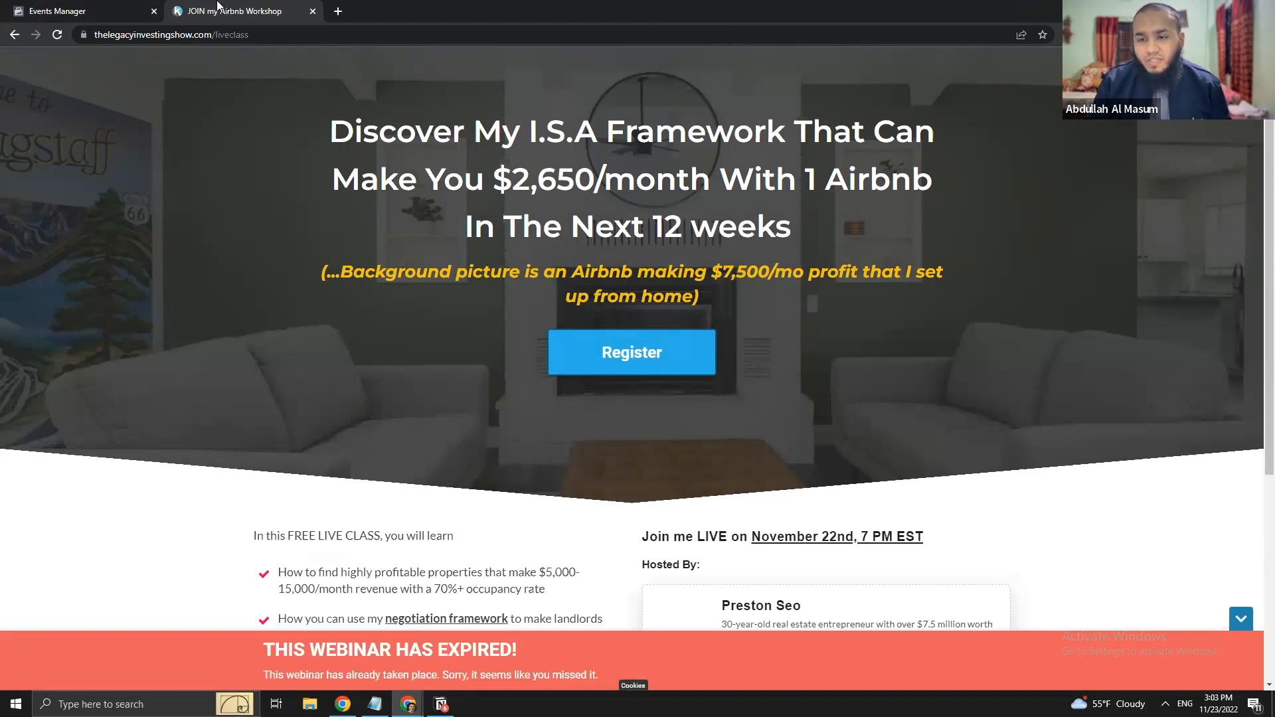
left_click(98, 9)
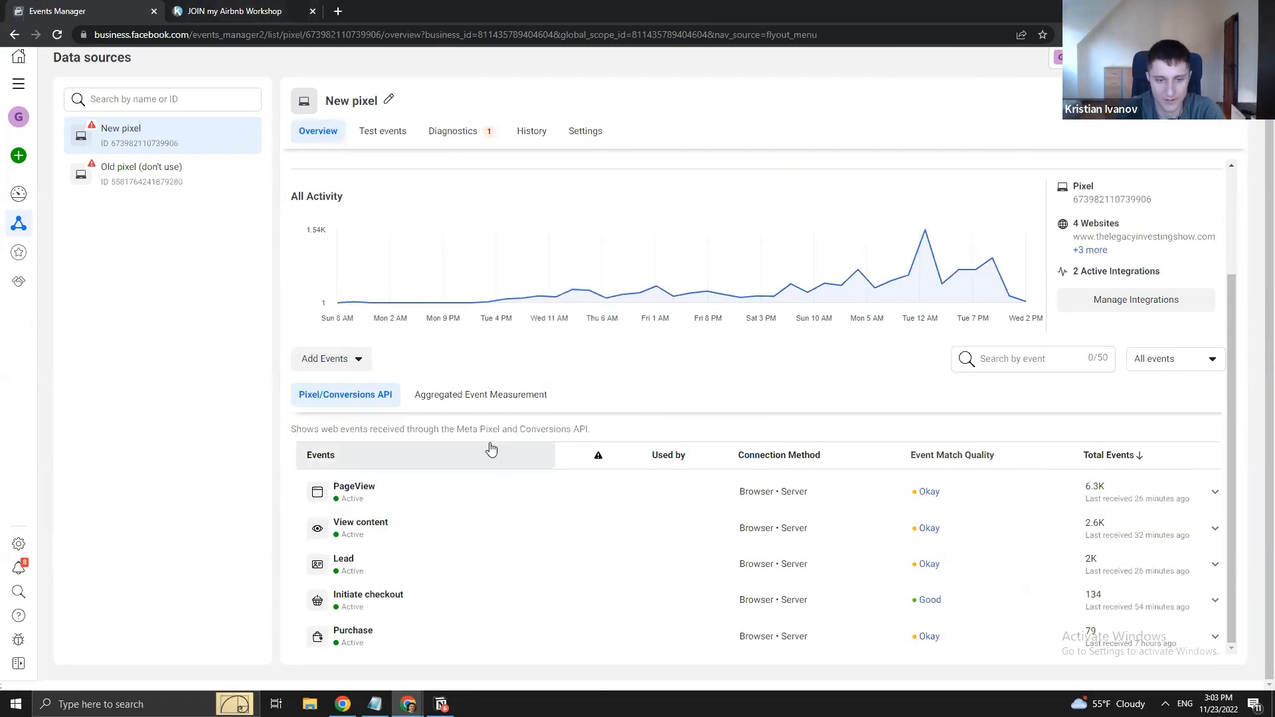
- In Test events, expand the browser Purchase and deduplicated server Purchase rows, then return to Overview
left_click(398, 130)
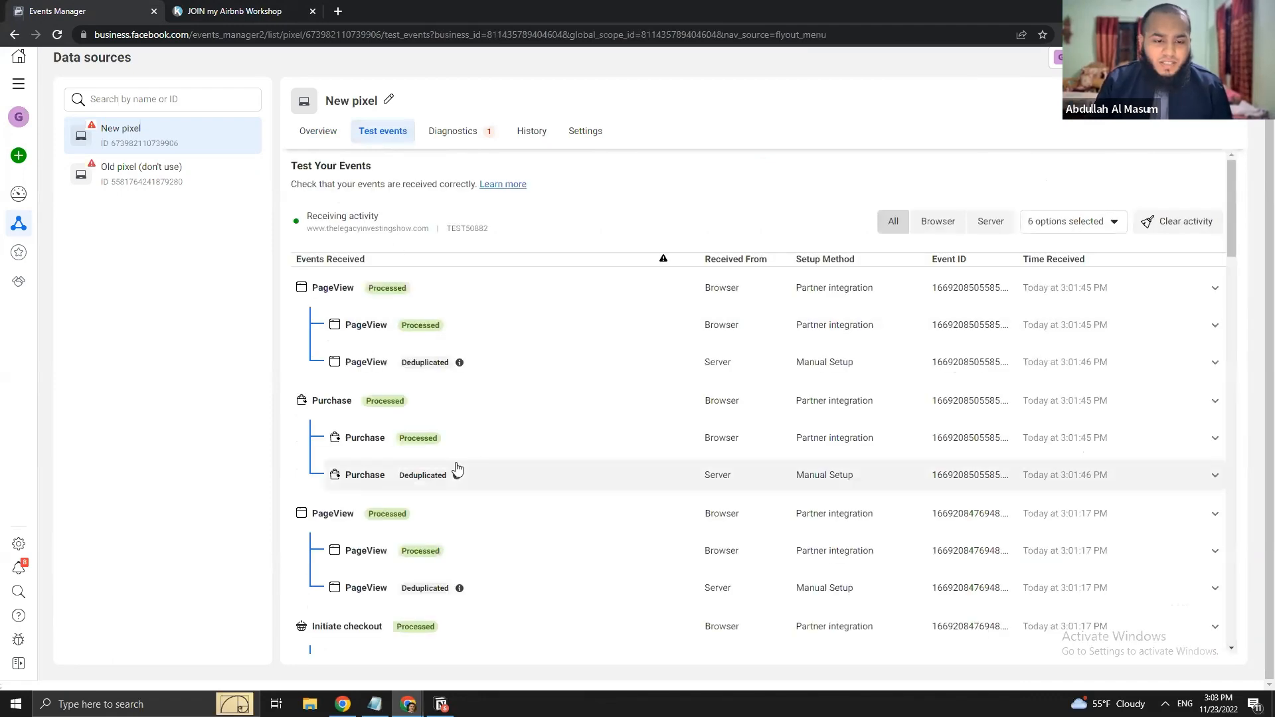
scroll(438, 527, "down", 2)
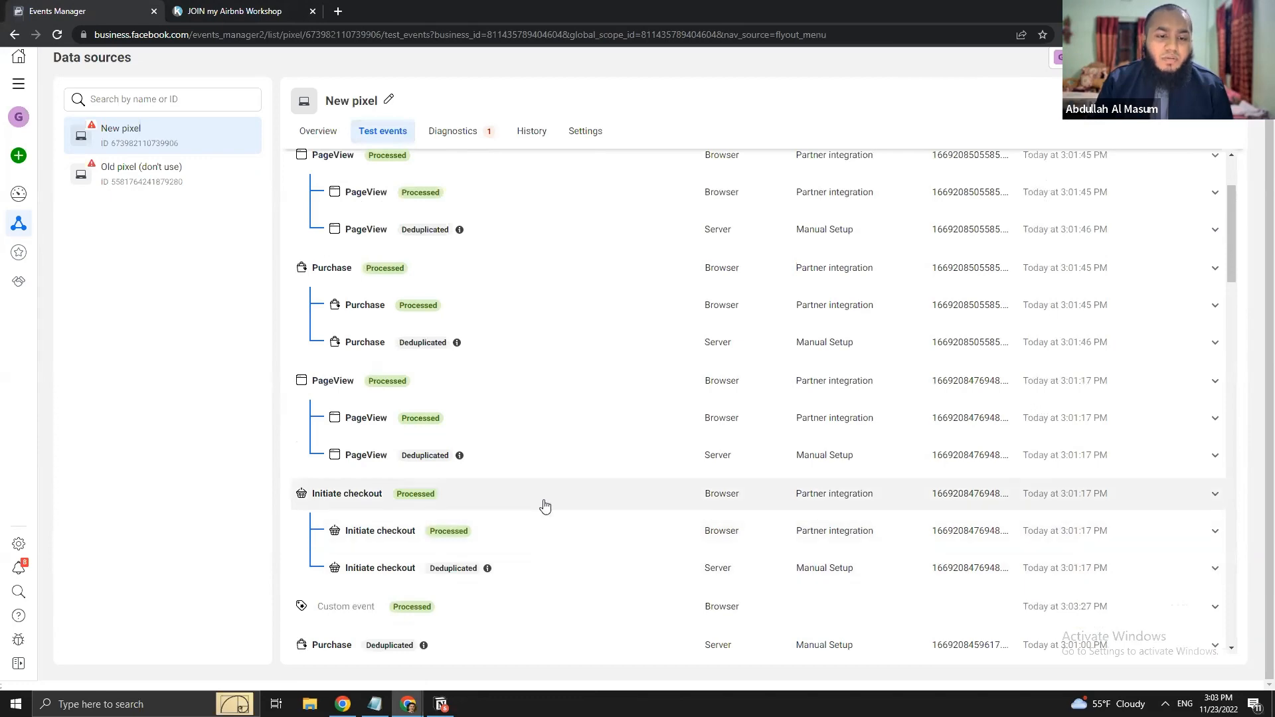
scroll(540, 503, "up", 2)
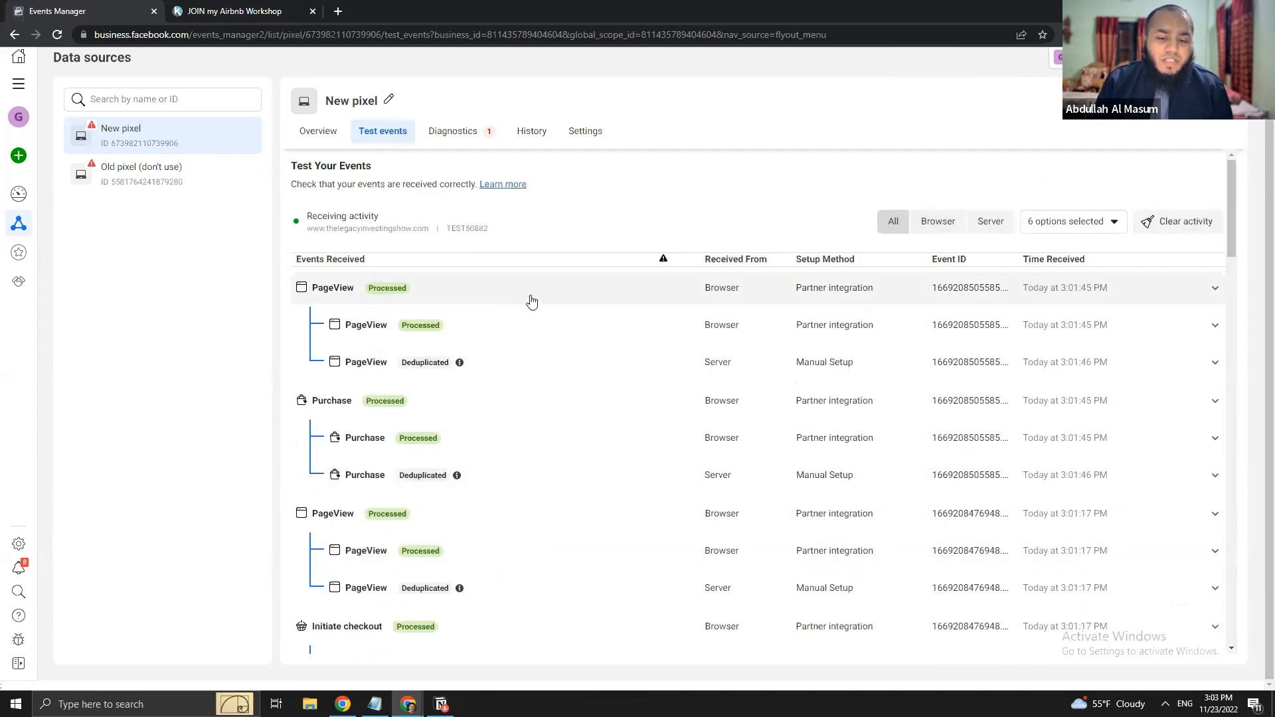
left_click(561, 441)
scroll(476, 505, "down", 1)
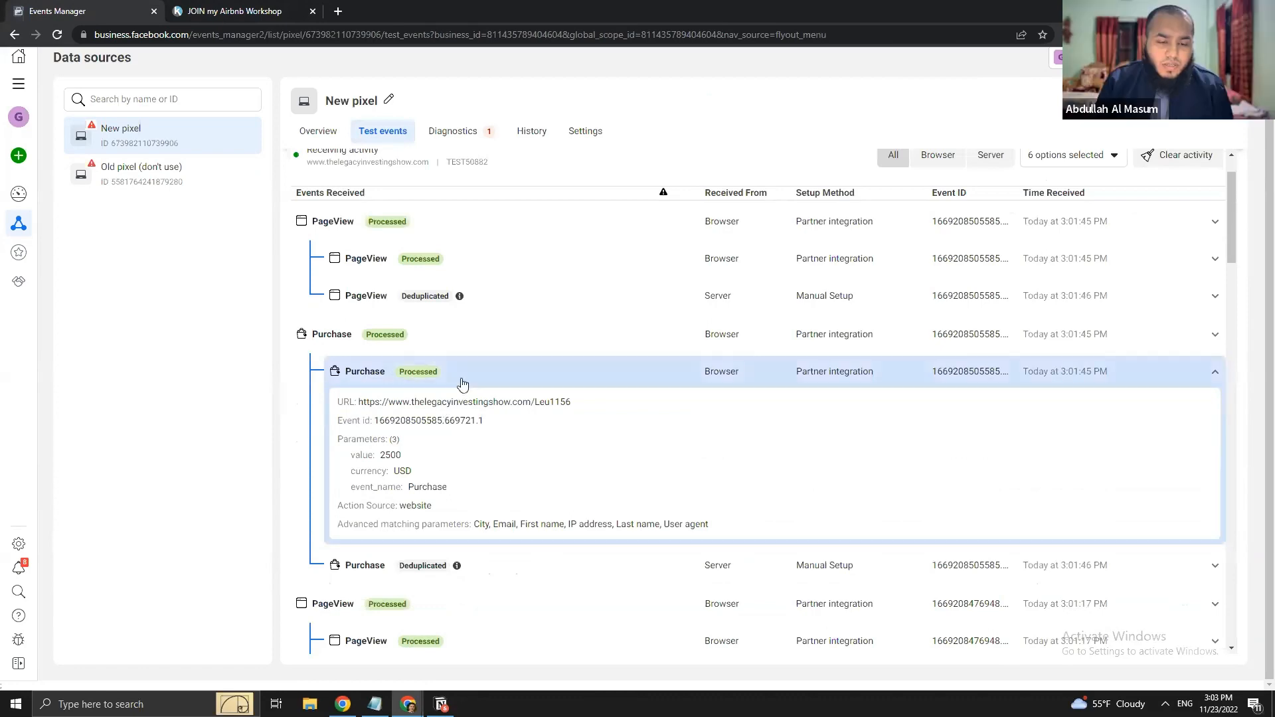
left_click(597, 565)
scroll(596, 567, "down", 3)
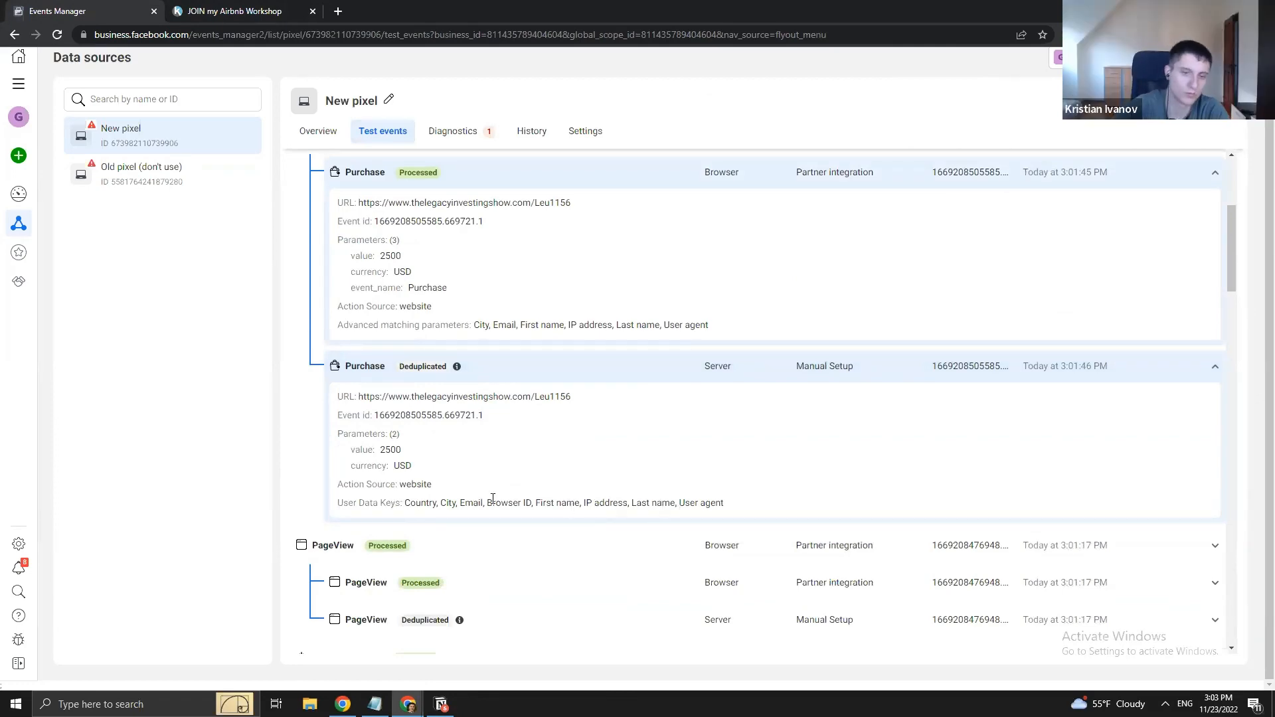
scroll(493, 498, "up", 4)
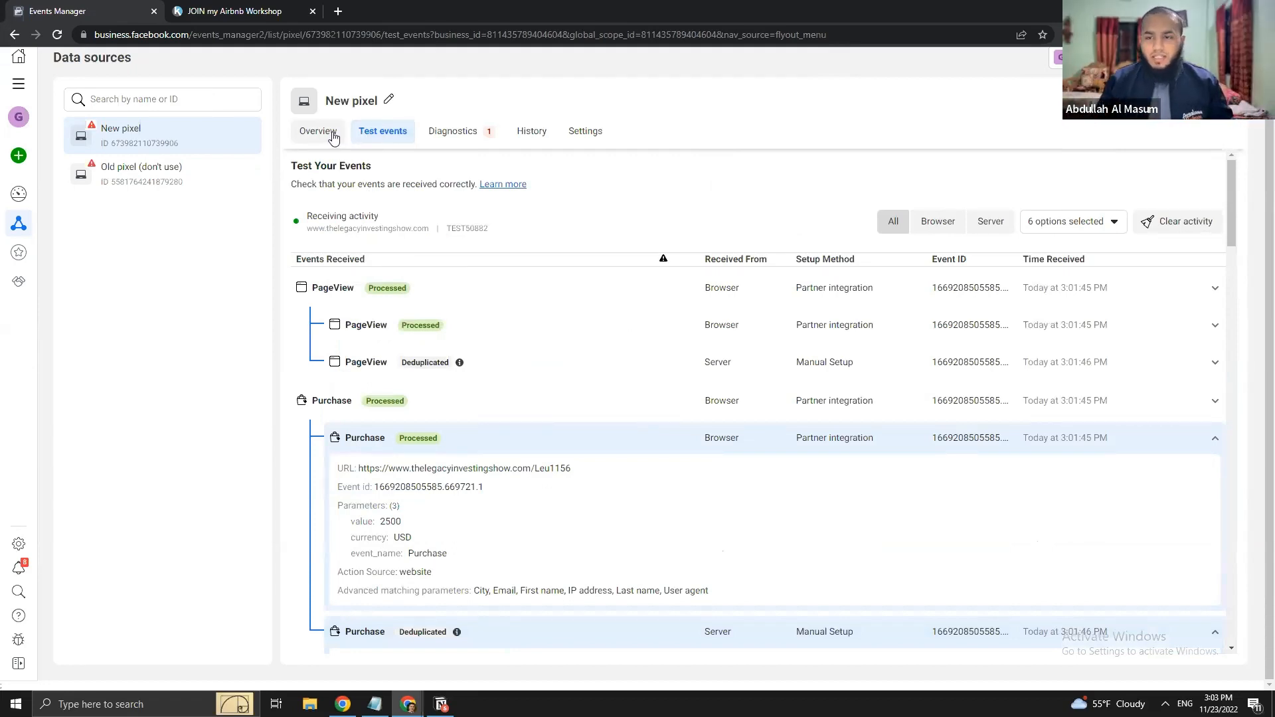
left_click(318, 131)
scroll(712, 375, "down", 2)
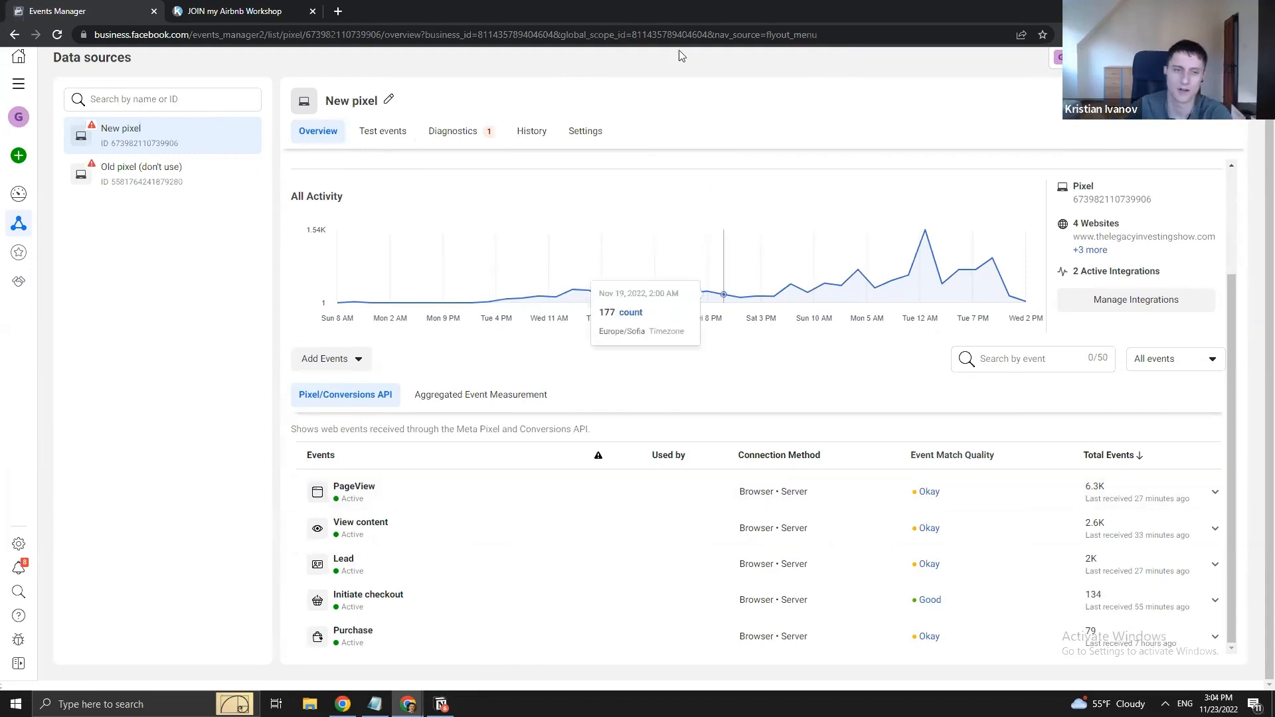
- Scroll to the top of Overview and collapse the Discover a bigger audience banner via its chevron
scroll(555, 191, "up", 2)
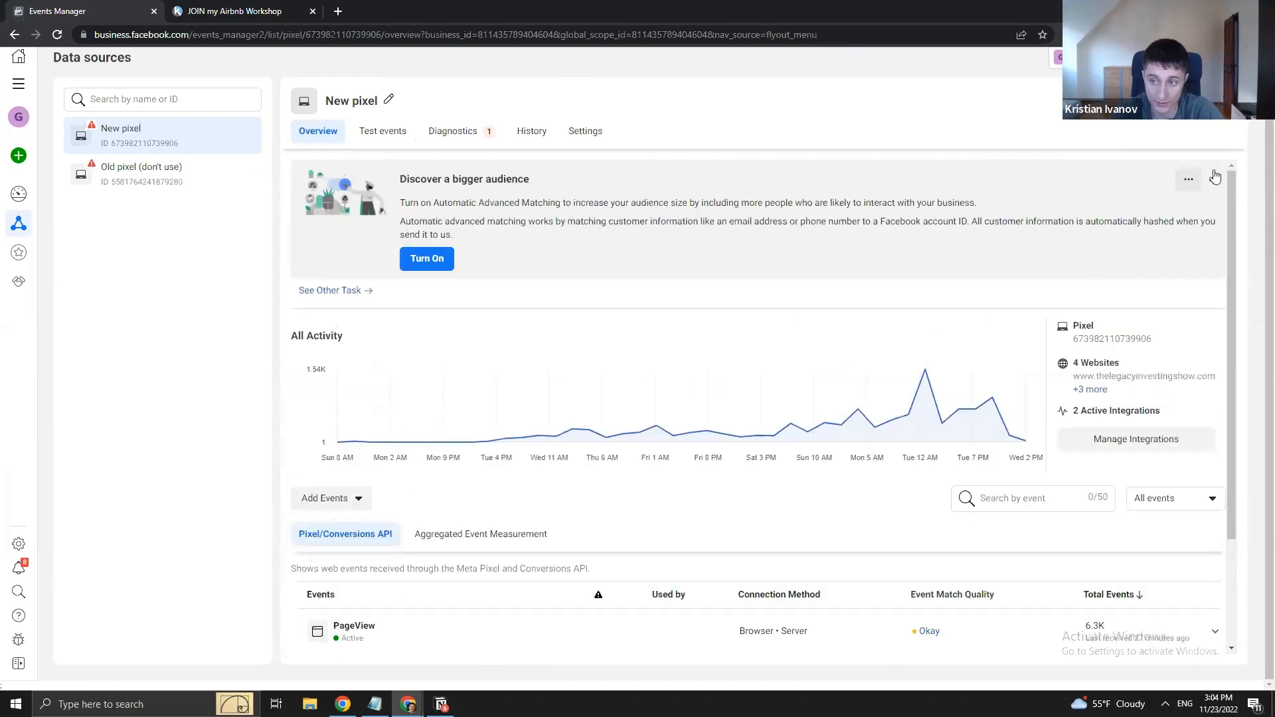
left_click(1212, 178)
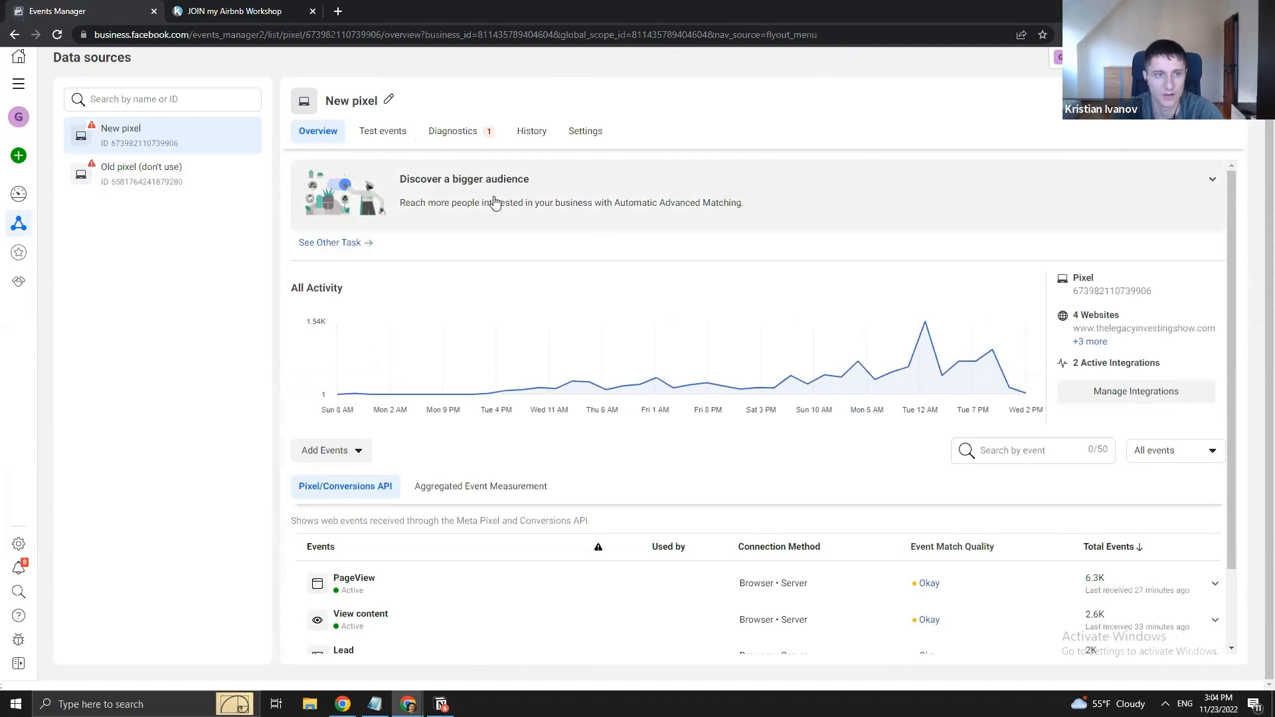
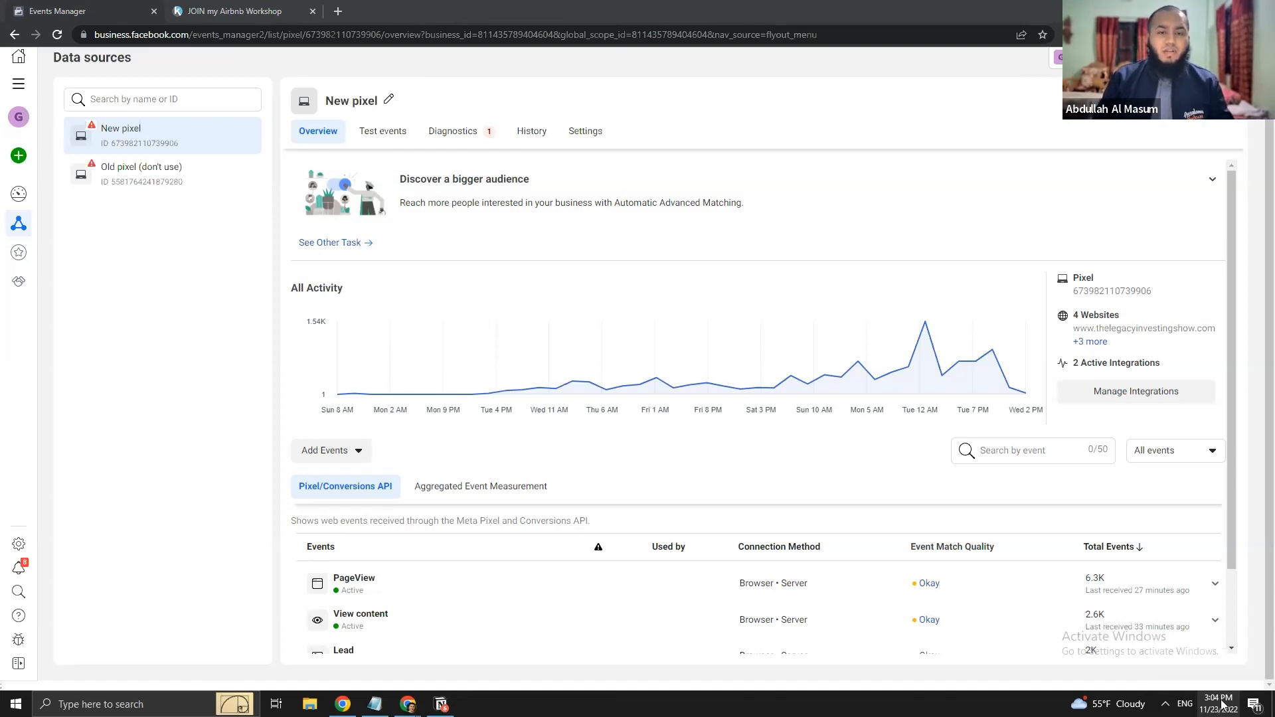
- Open a new blank browser tab beside the Events Manager pixel overview
left_click(338, 11)
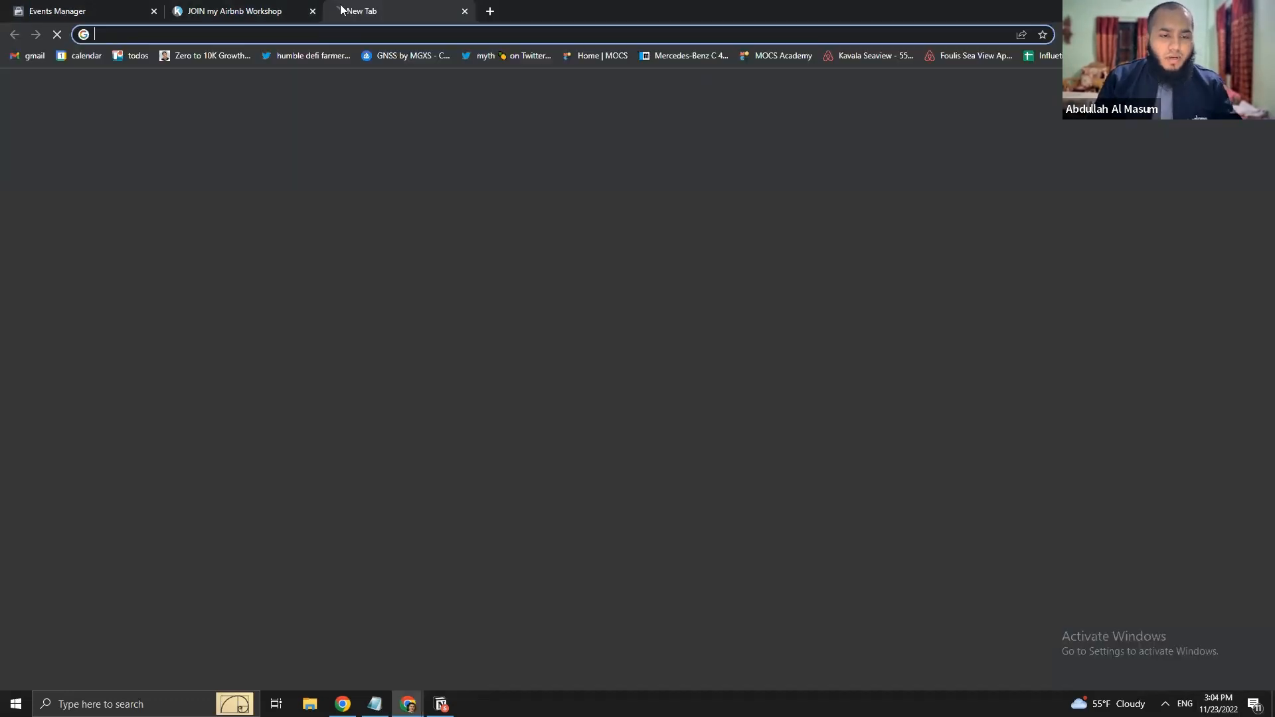
- Load Fiverr and open the in-progress order page from the seller's conversation in Messages
type("fiverr.com")
key("Return")
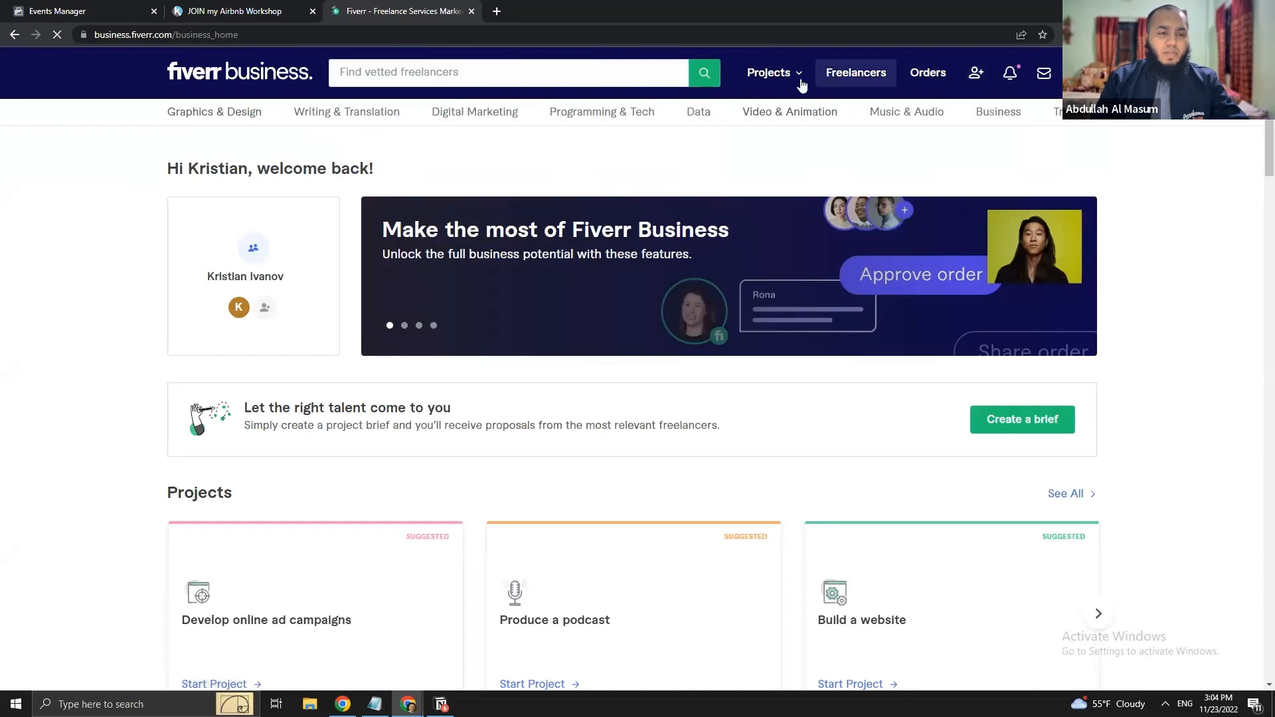
left_click(1044, 73)
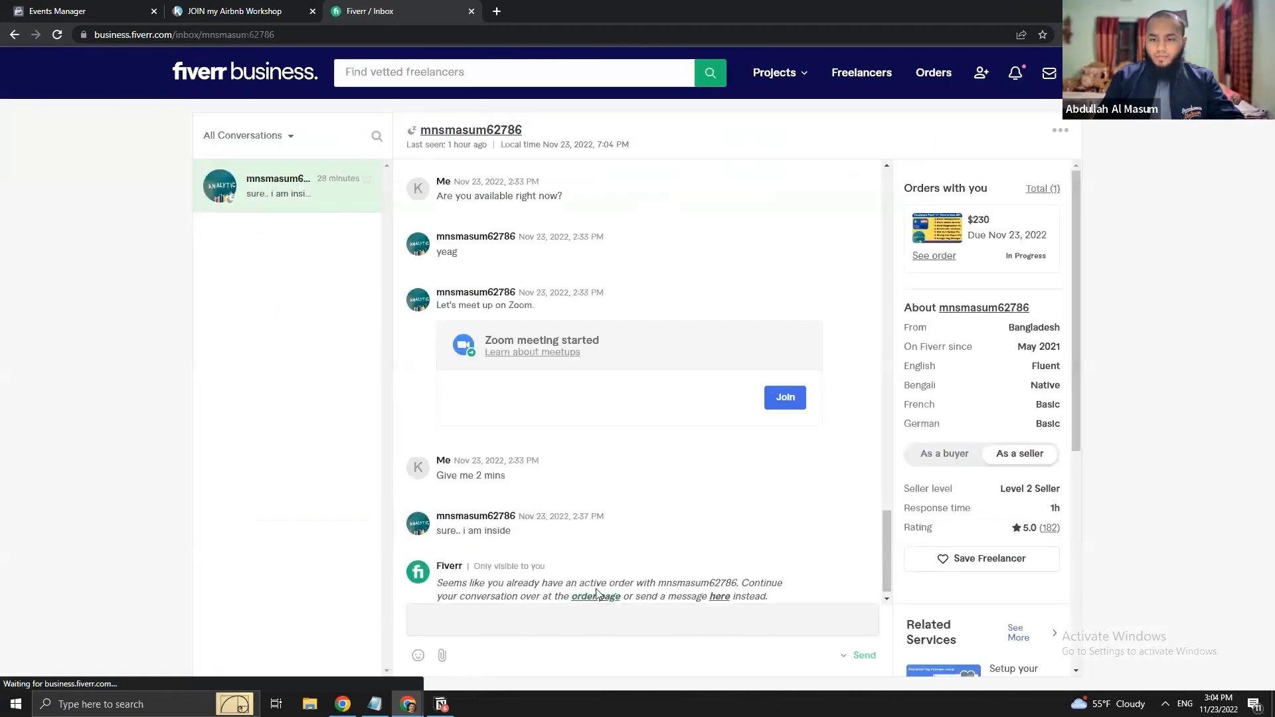
left_click(601, 597)
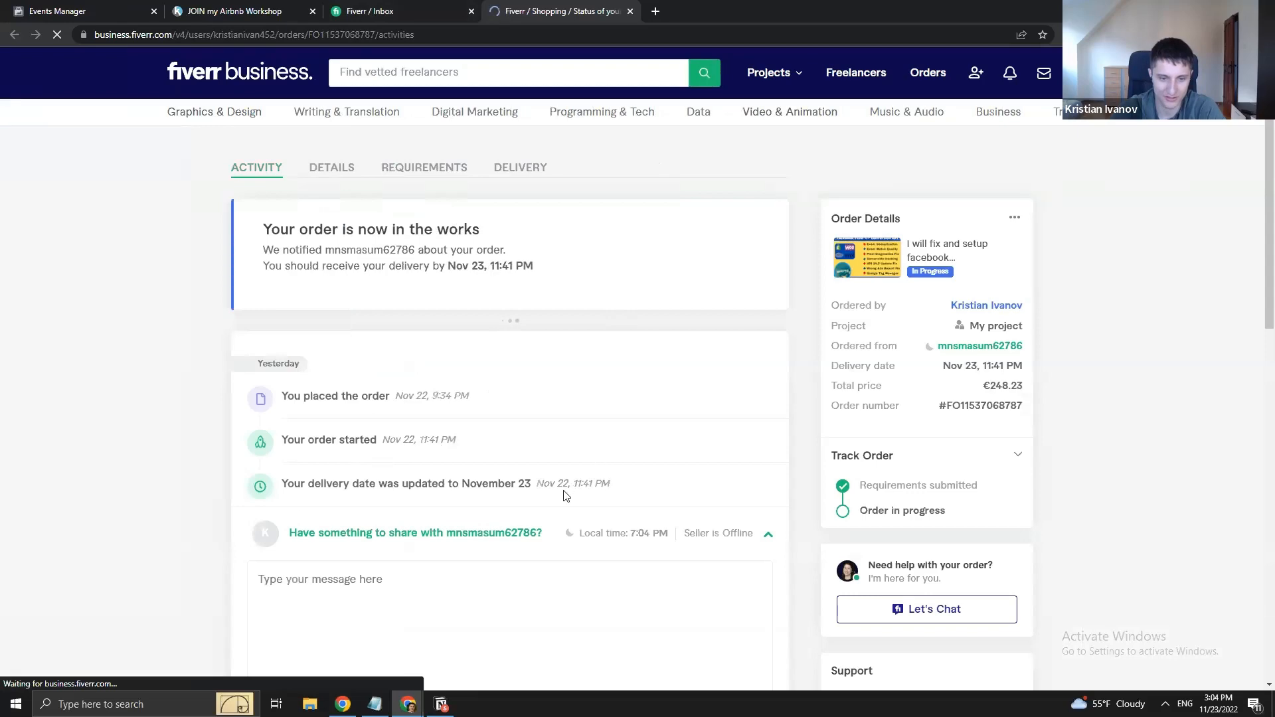
- Dismiss the feedback announcement, the how-did-you-hear survey and the feedback pop-up on the order page
scroll(212, 471, "down", 5)
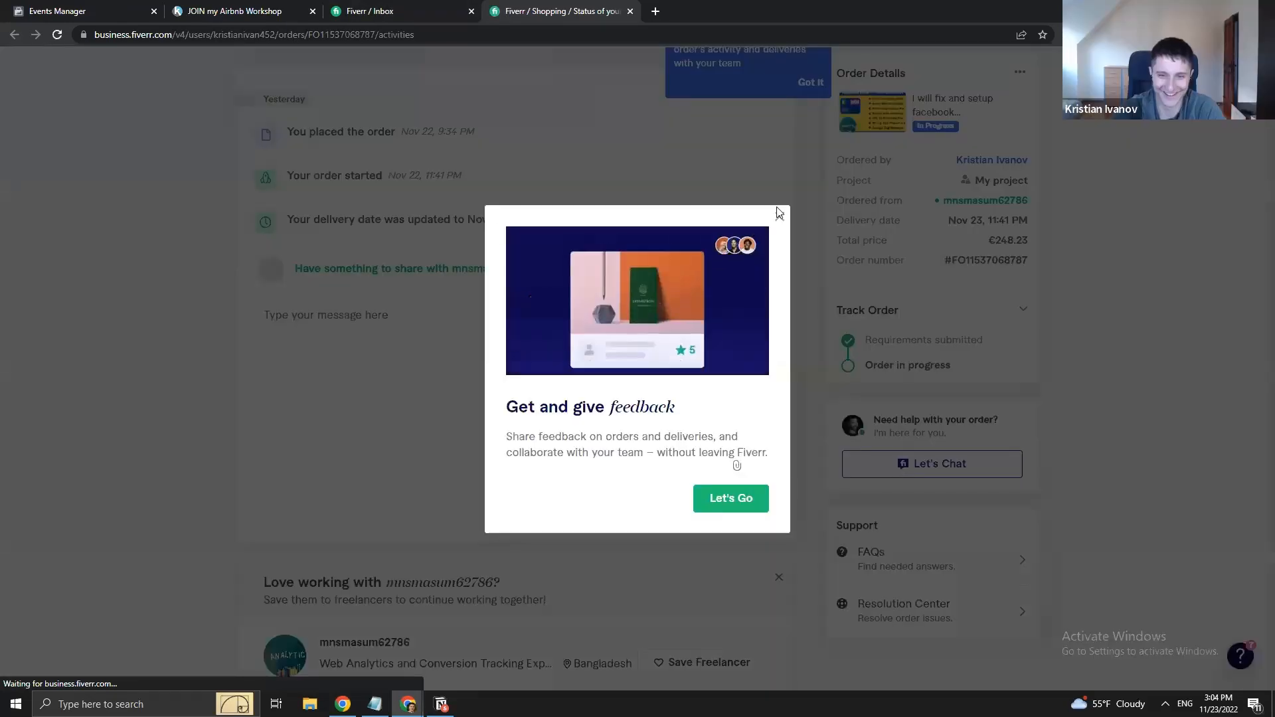
left_click(780, 219)
left_click(1234, 371)
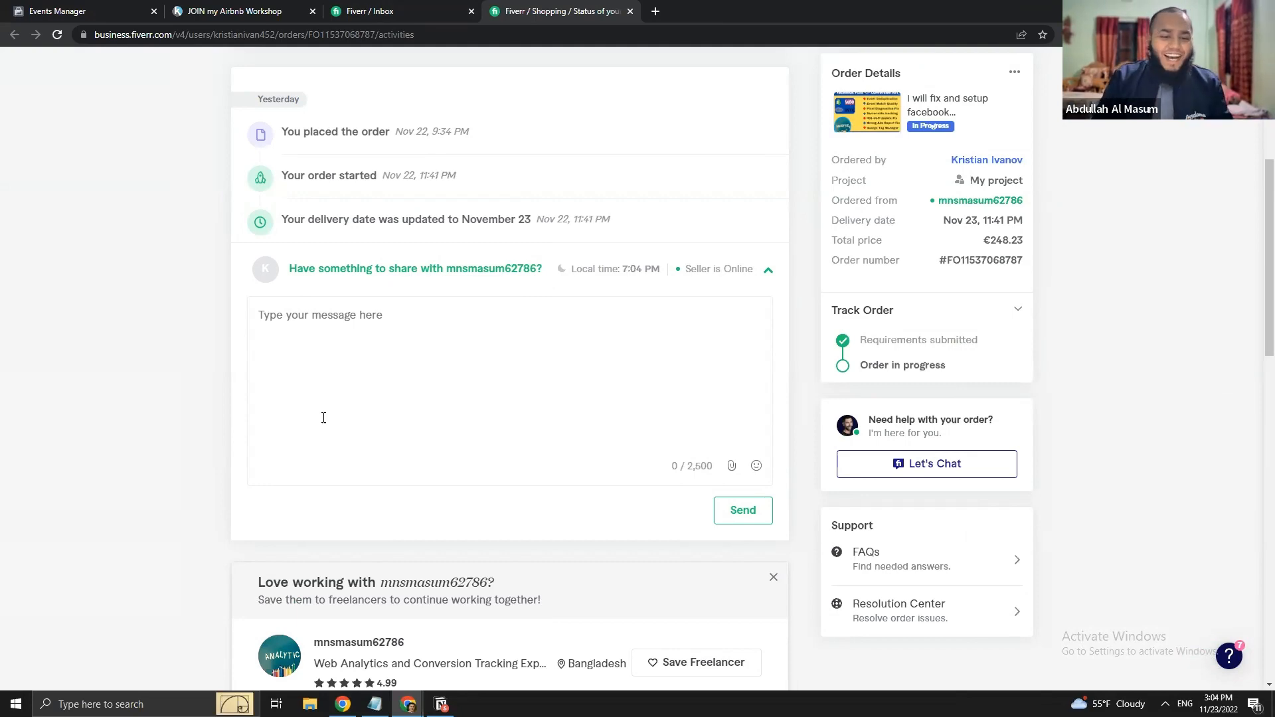
scroll(279, 407, "down", 7)
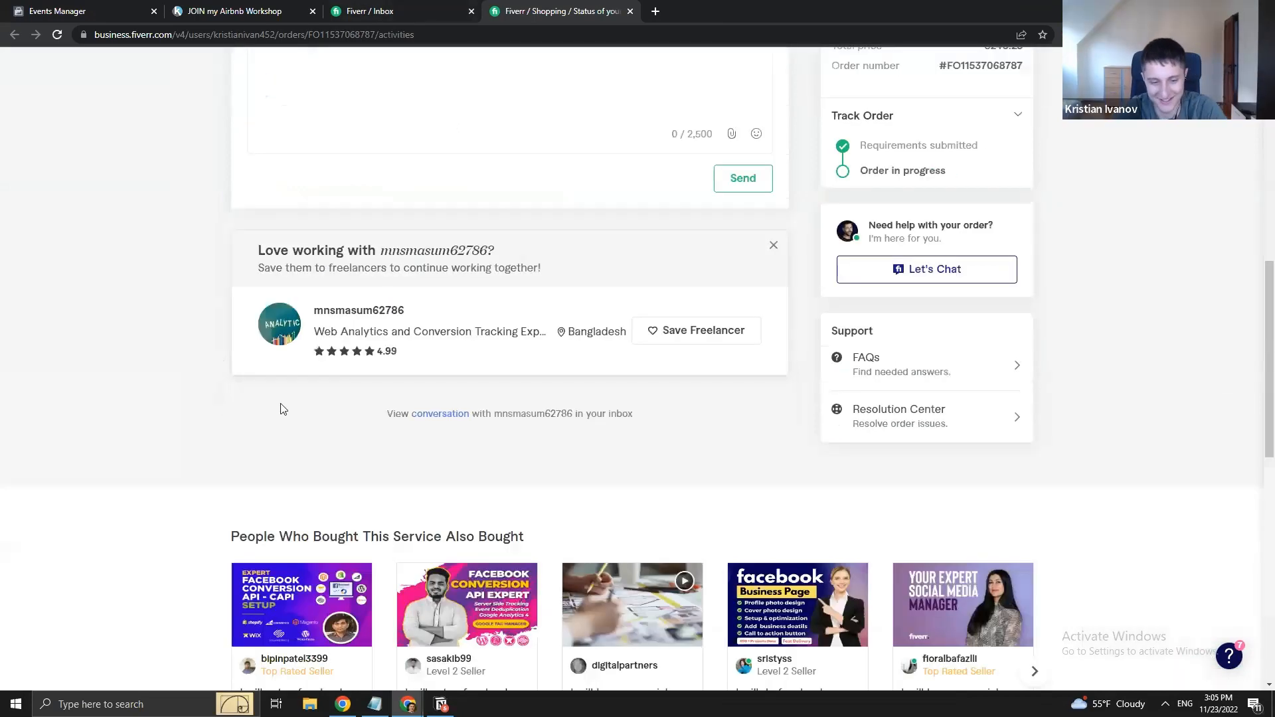
scroll(794, 493, "up", 5)
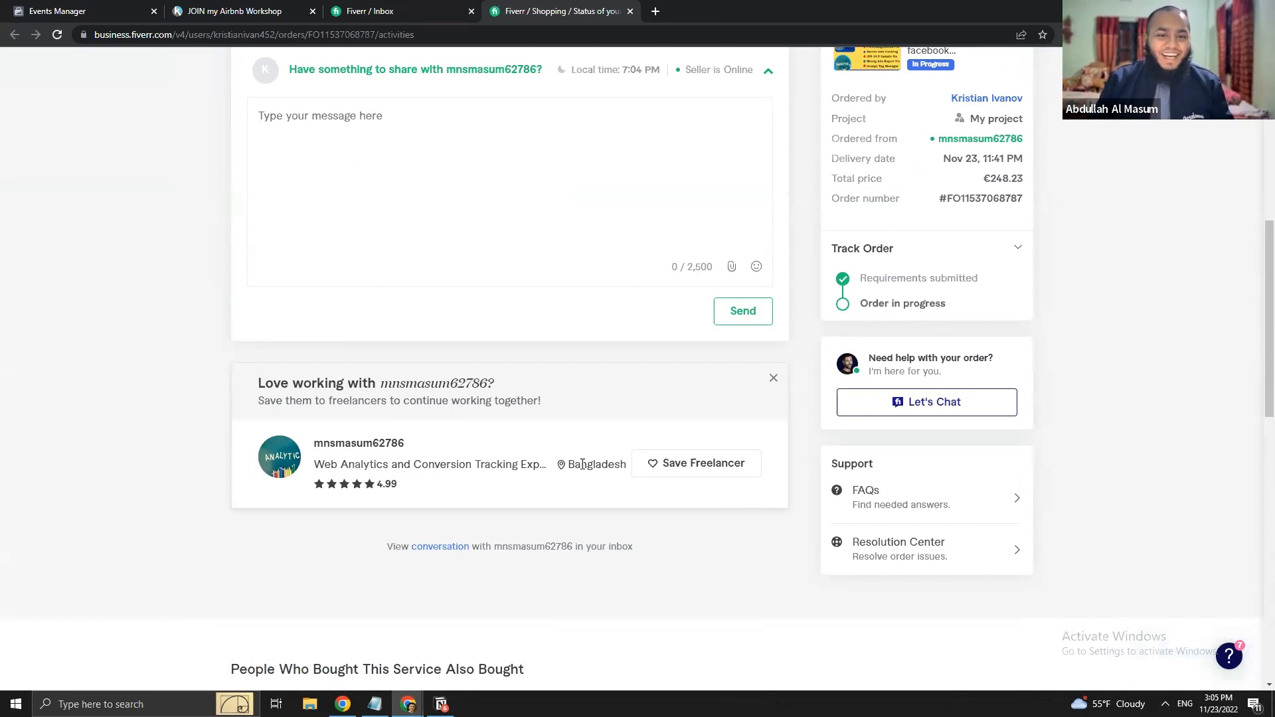
double_click(396, 443)
left_click(146, 433)
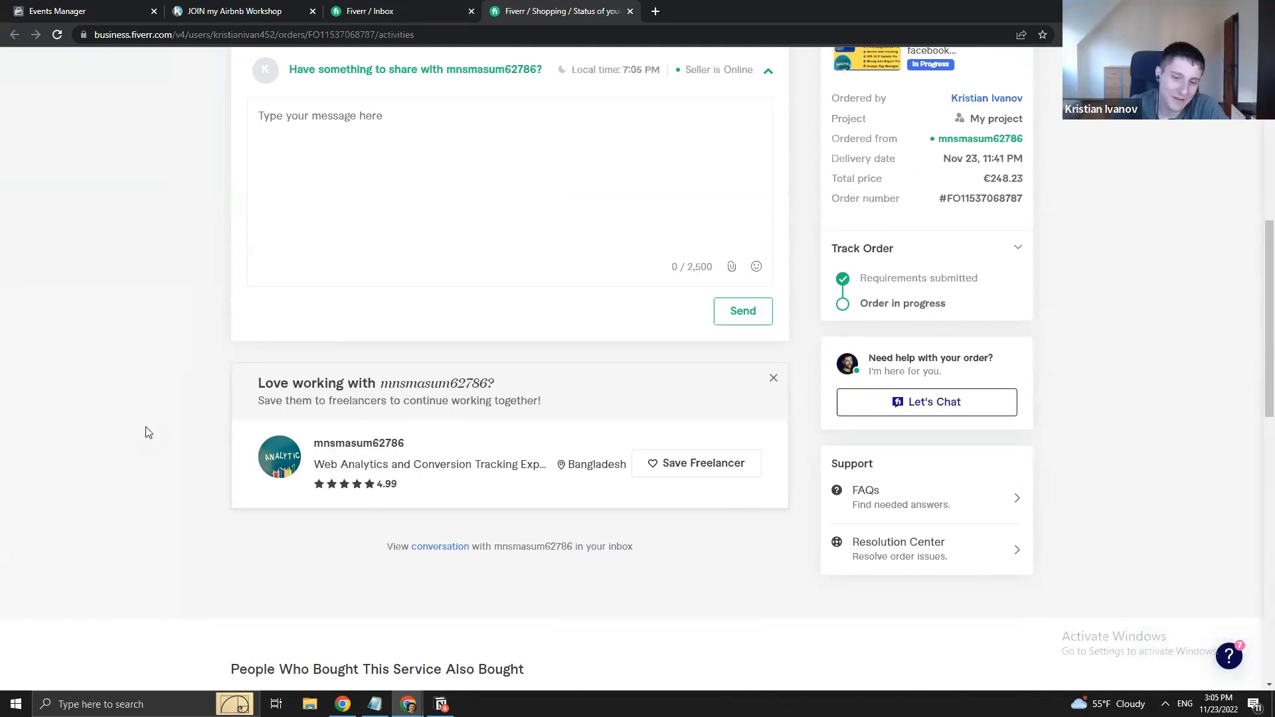
scroll(617, 441, "up", 8)
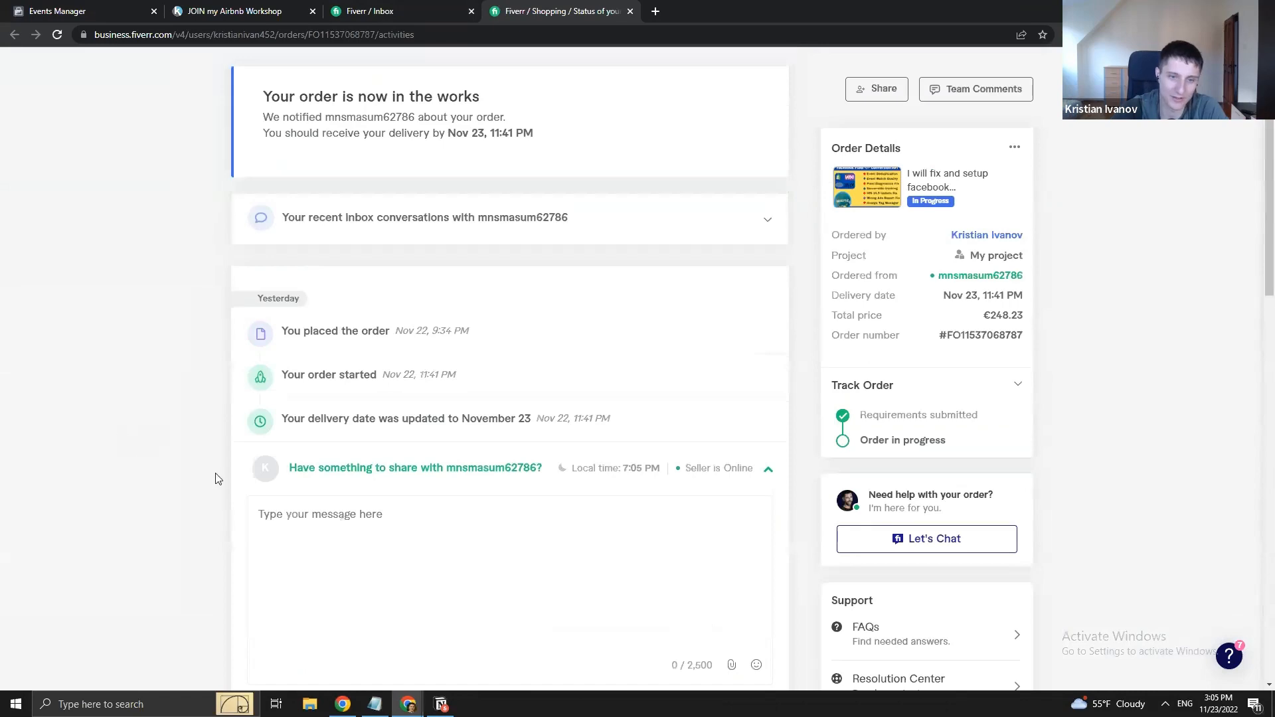
scroll(772, 441, "down", 3)
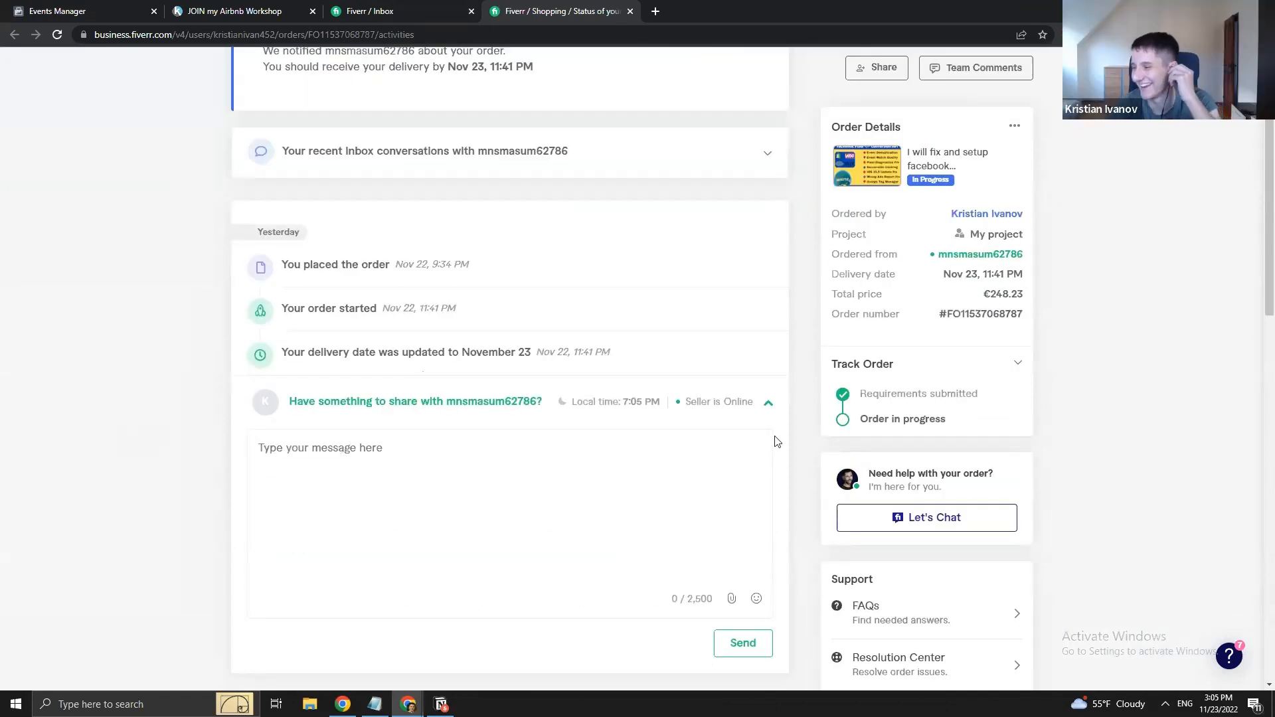
left_click(1241, 487)
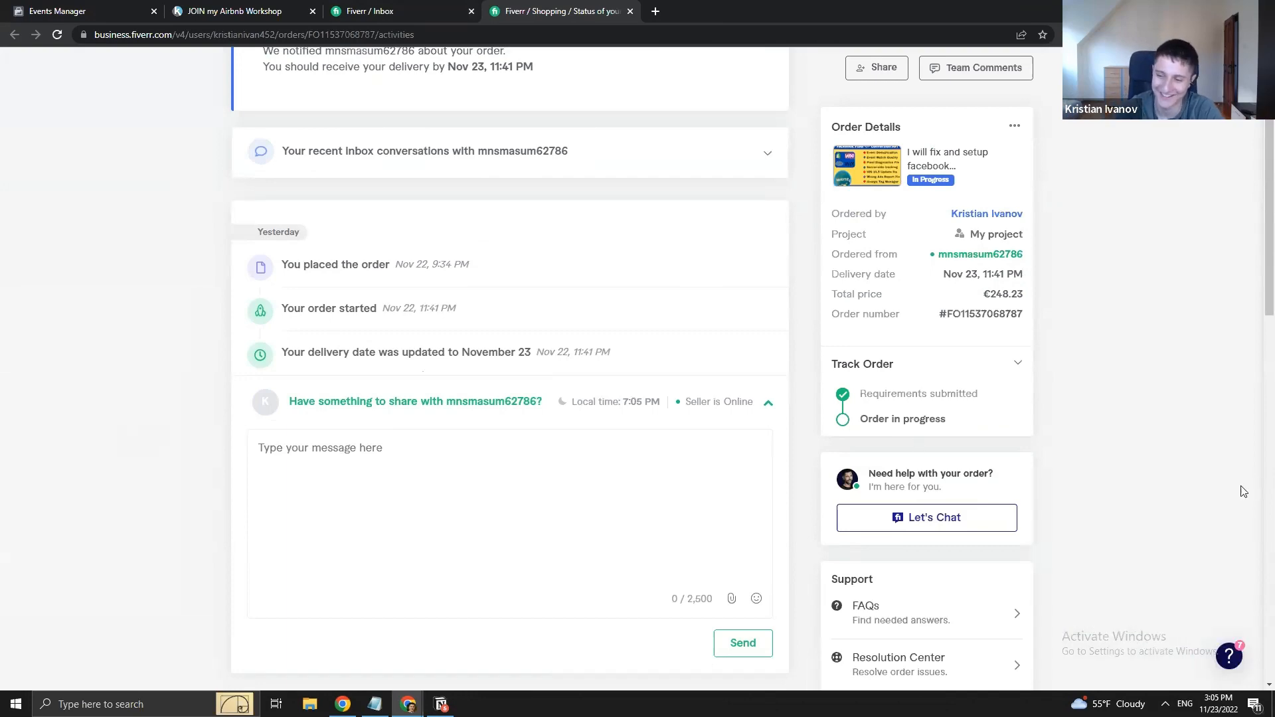
- Reload the order page so the seller's delivery shows as arrived
scroll(412, 514, "down", 4)
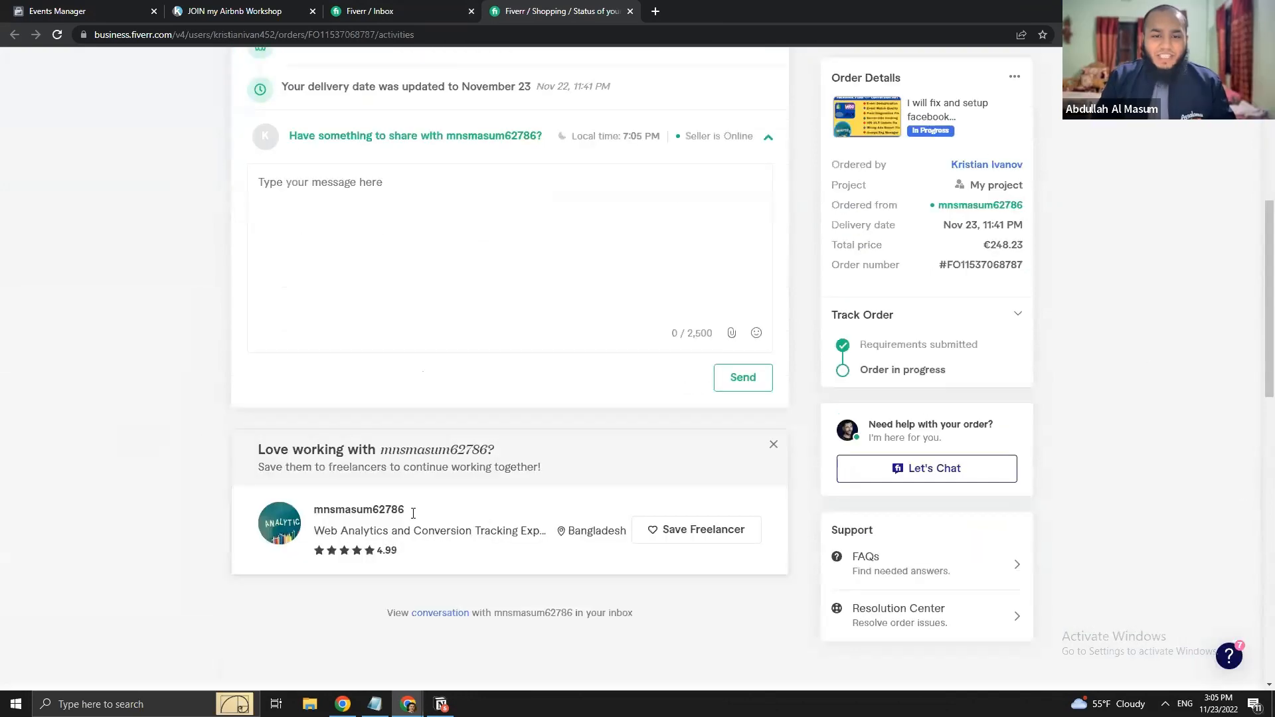
scroll(407, 381, "up", 4)
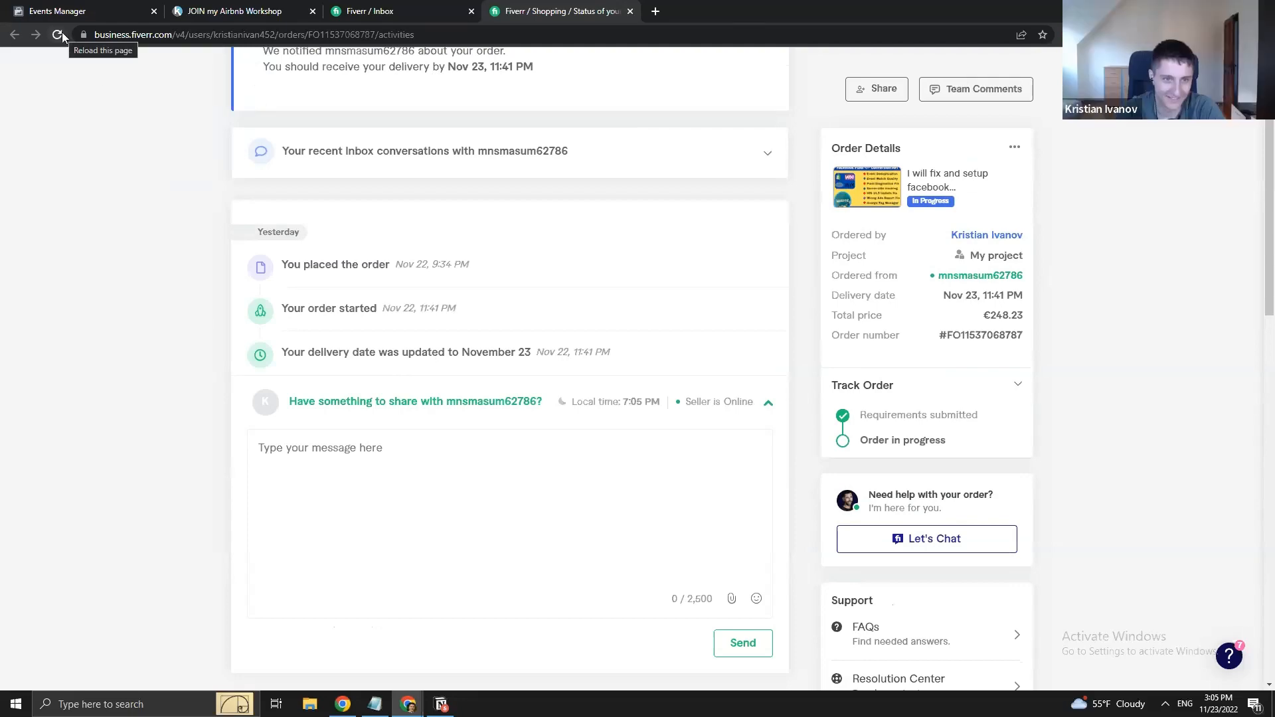
scroll(307, 444, "down", 7)
scroll(344, 491, "up", 4)
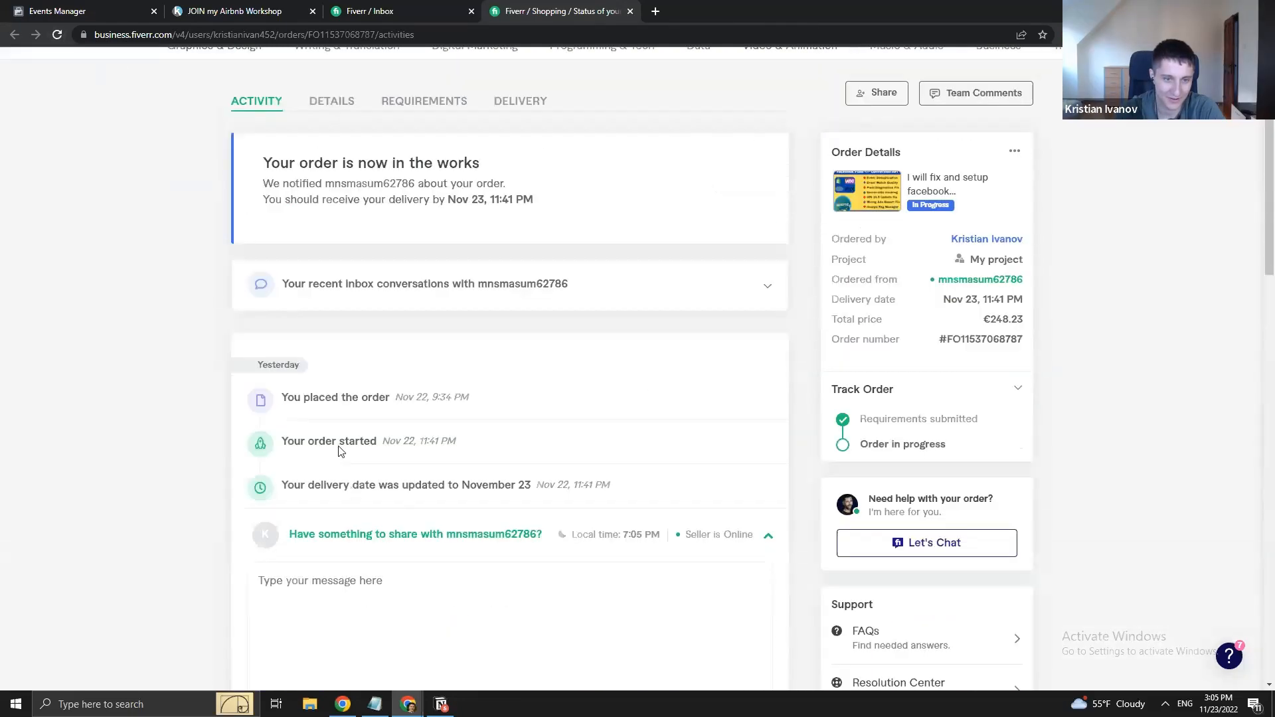
left_click(58, 35)
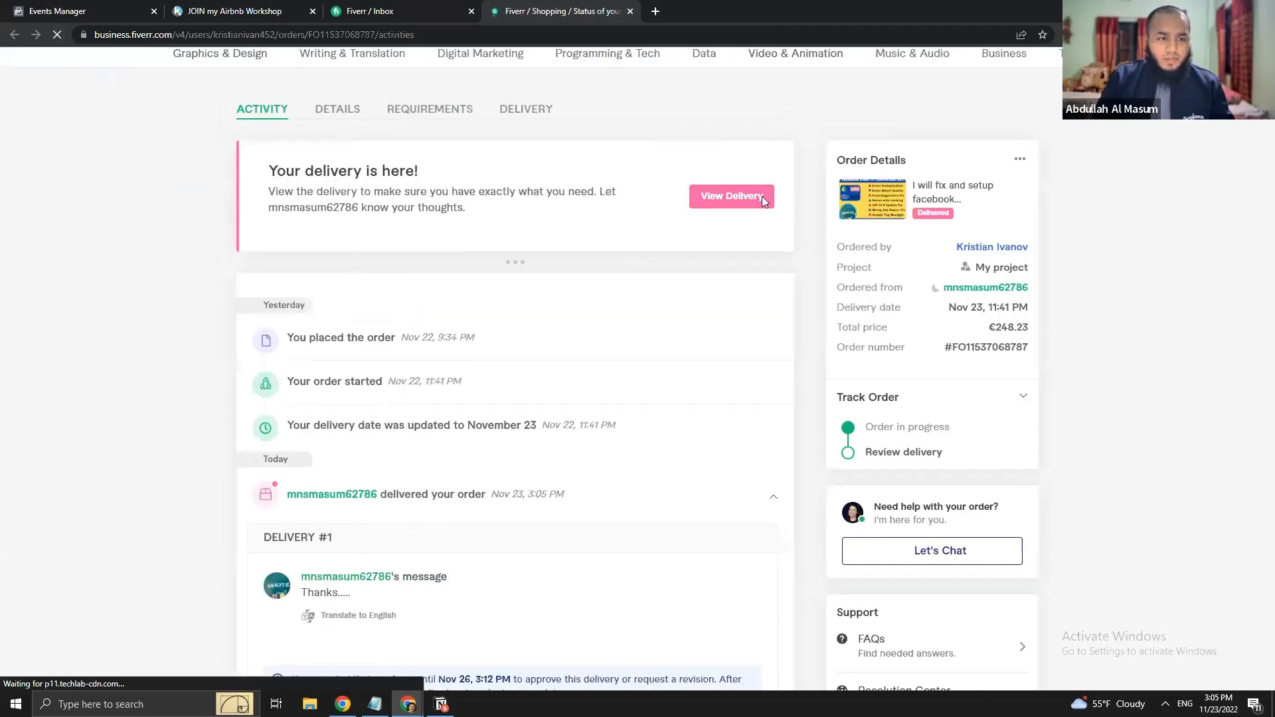
- View the delivered work, close the explanation pop-up and approve the final delivery
left_click(762, 196)
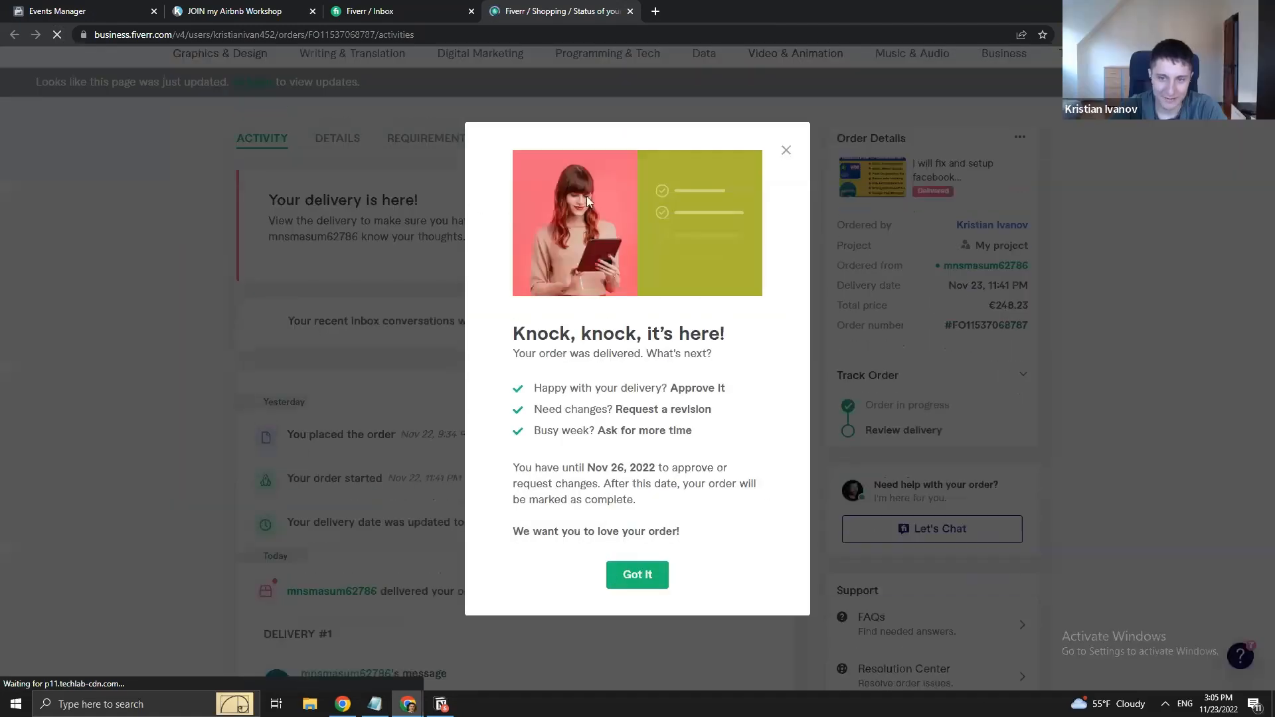
left_click(785, 150)
scroll(300, 449, "down", 1)
scroll(300, 450, "down", 5)
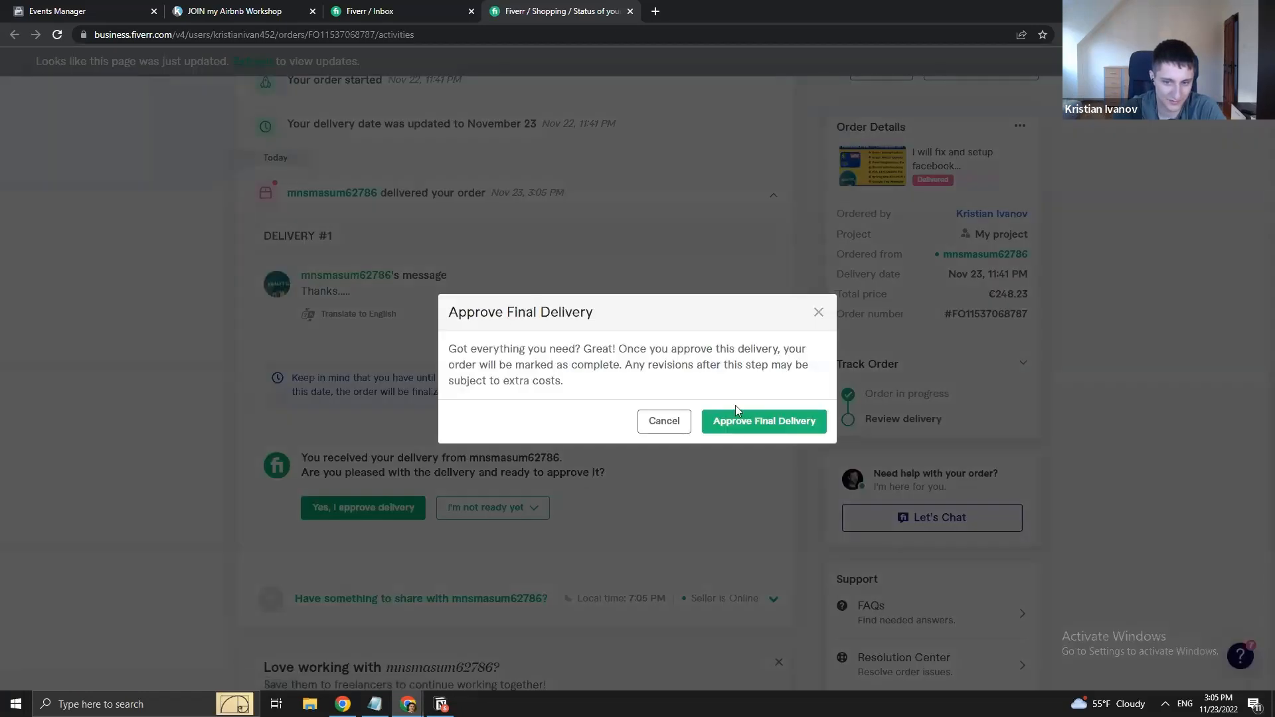
left_click(734, 428)
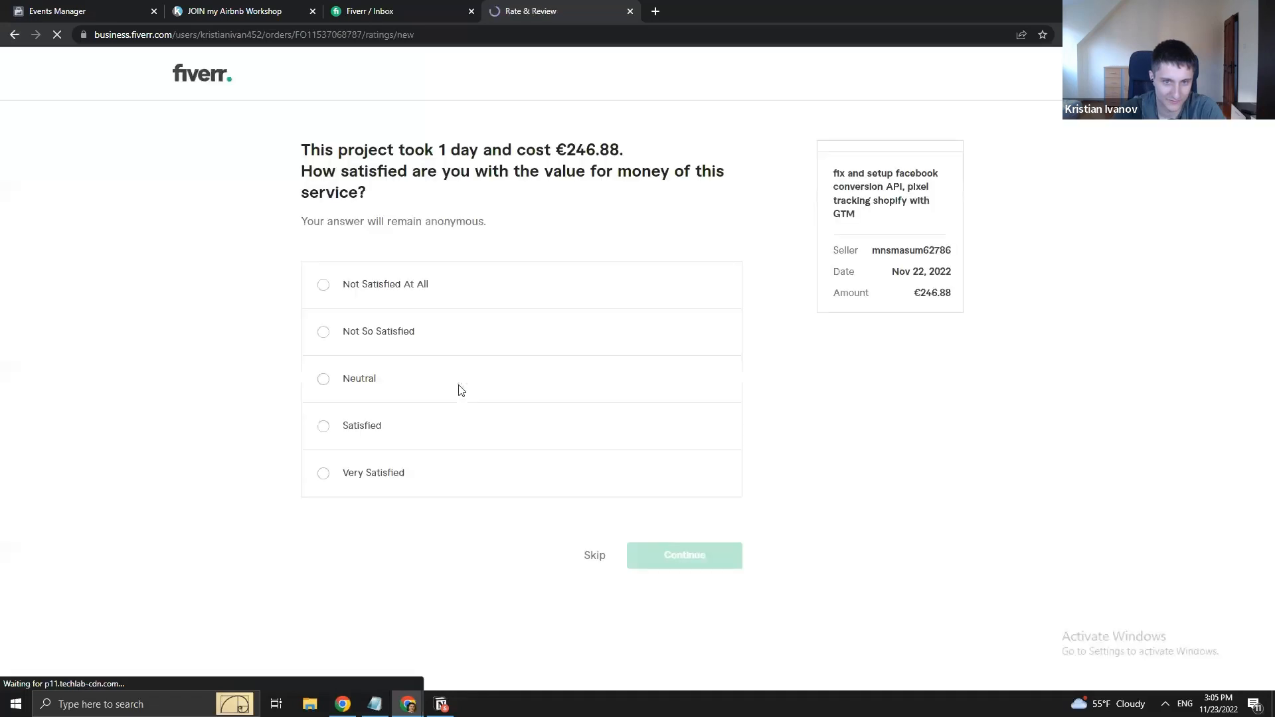
- Rate value for money Very Satisfied and continue to the public review form
left_click(328, 475)
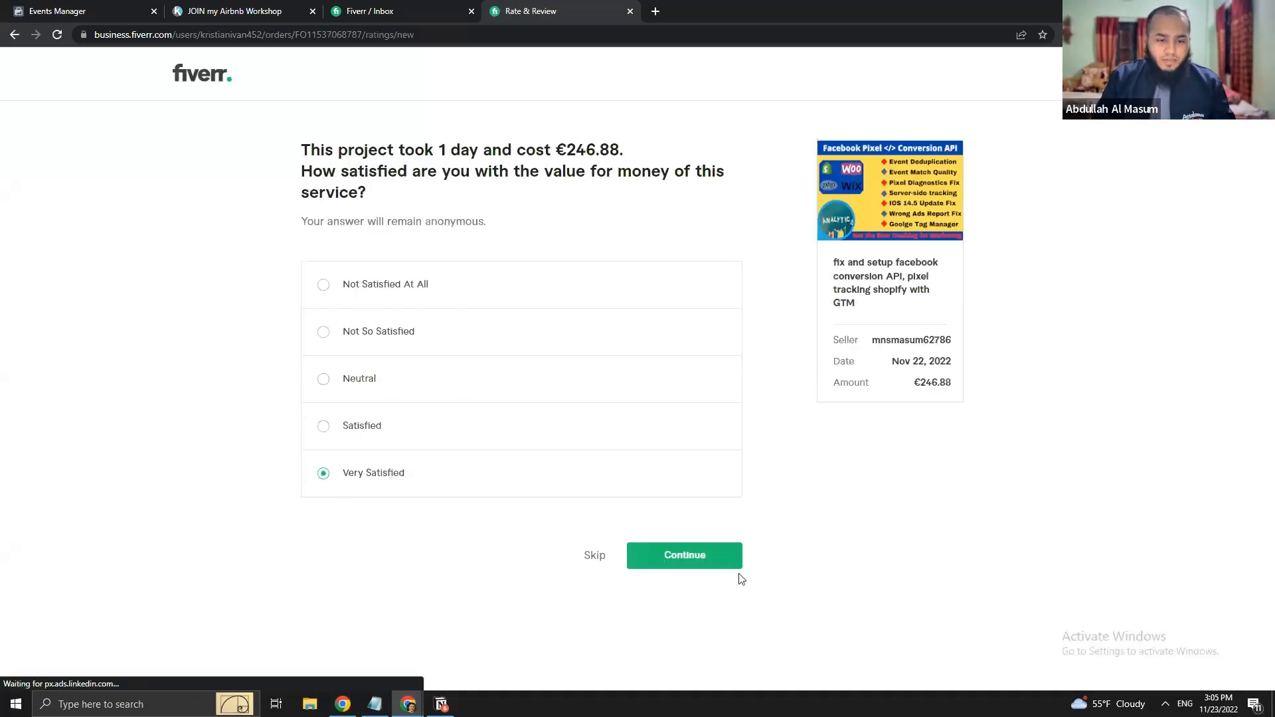
left_click(697, 564)
left_click(411, 463)
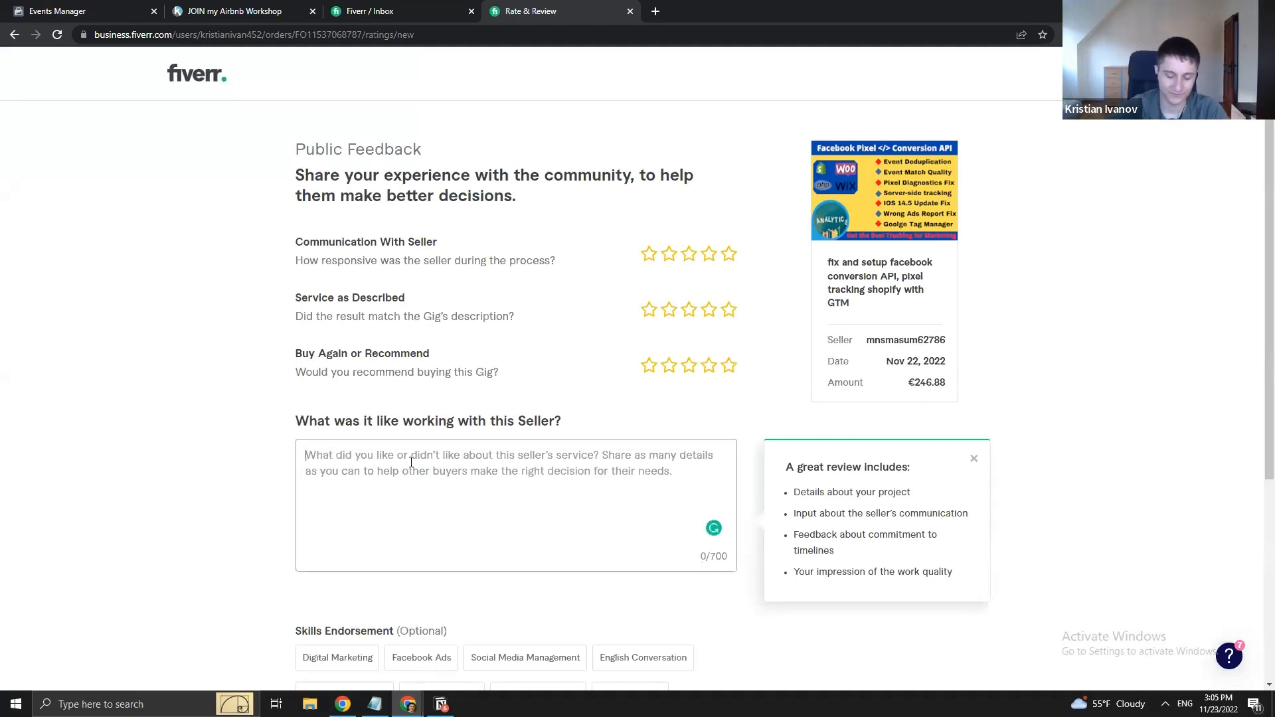
- Write the review 'He's a great person, and explained every technical detail to the nickel.' and give all three categories five stars
type("He's a great person")
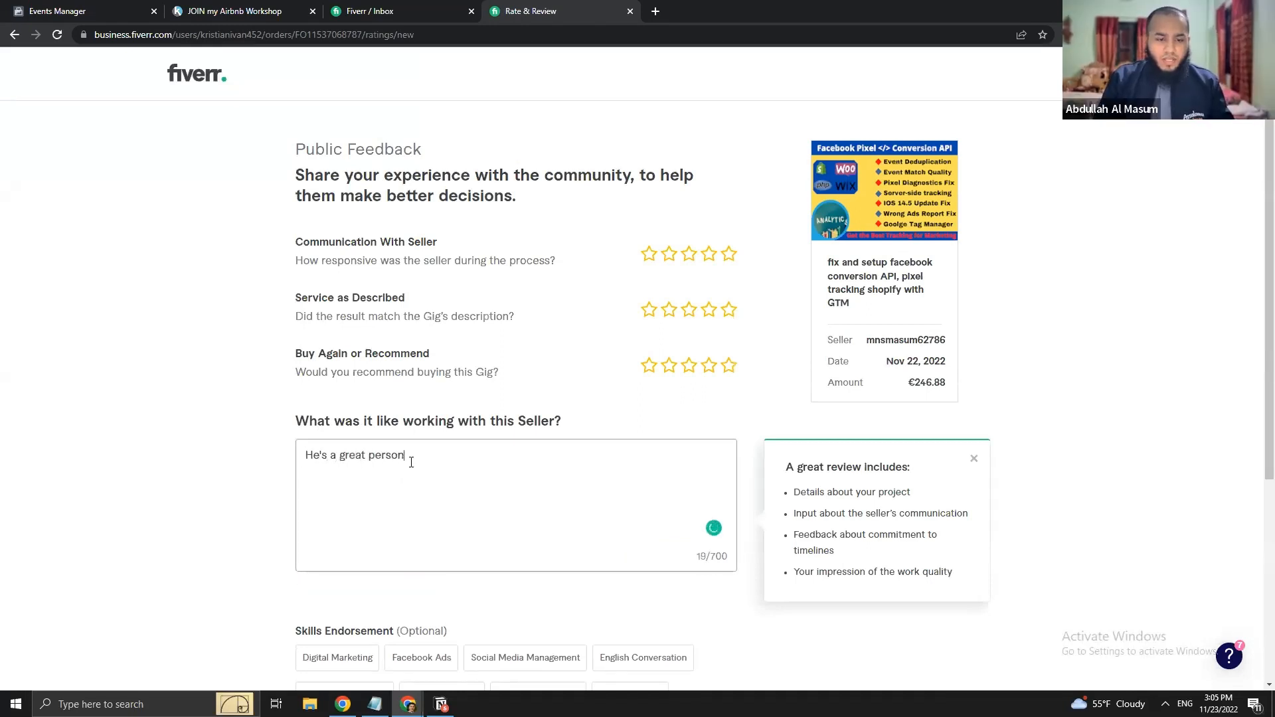
type(", and explained ")
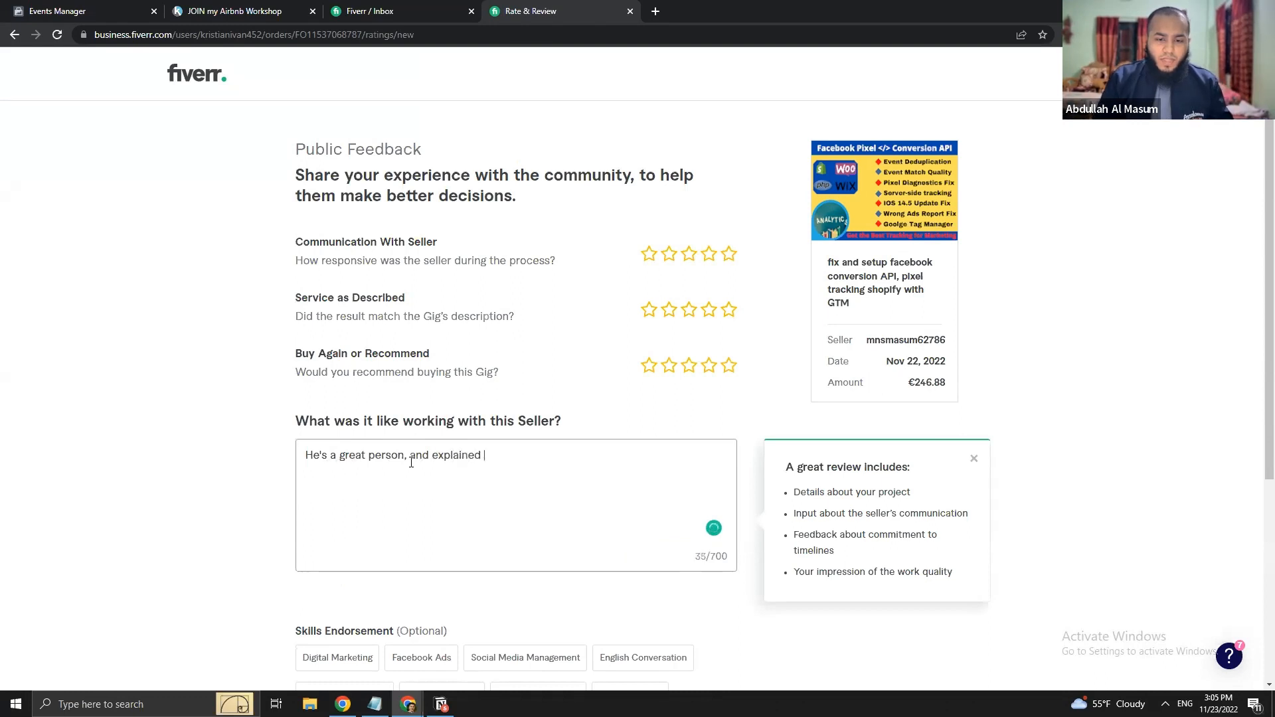
type("every technical detai")
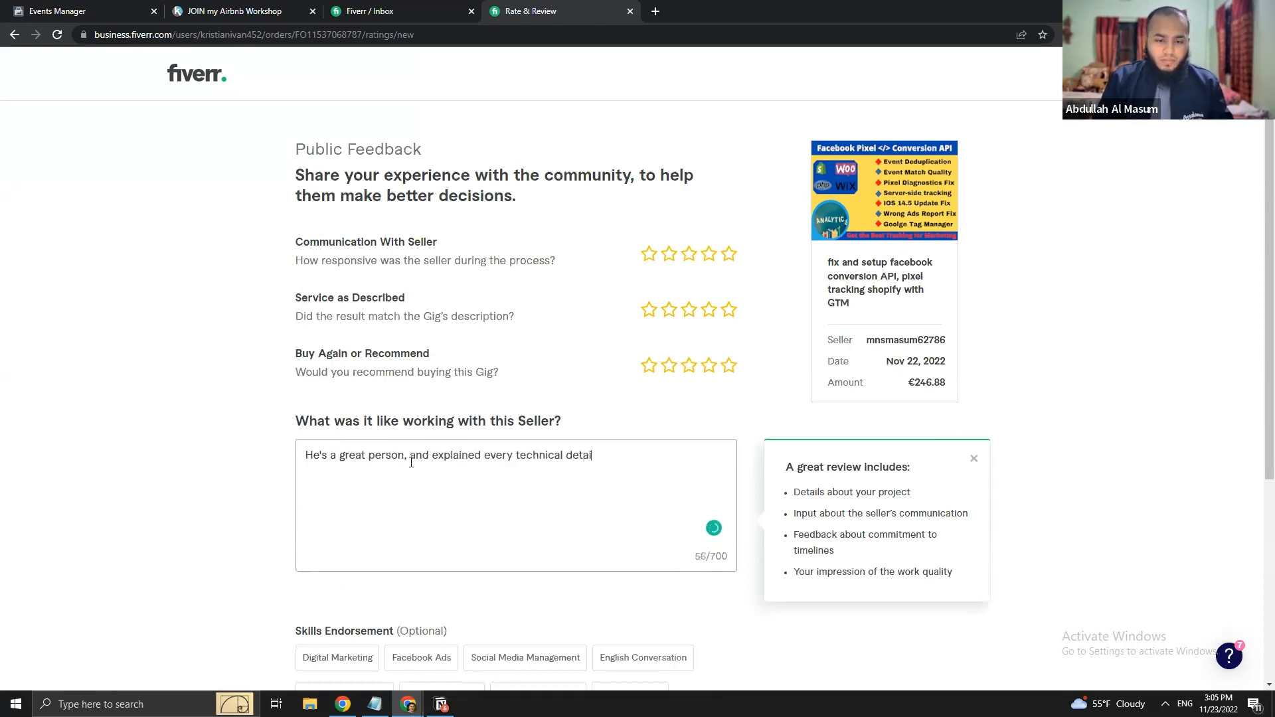
type("l to the nickel.")
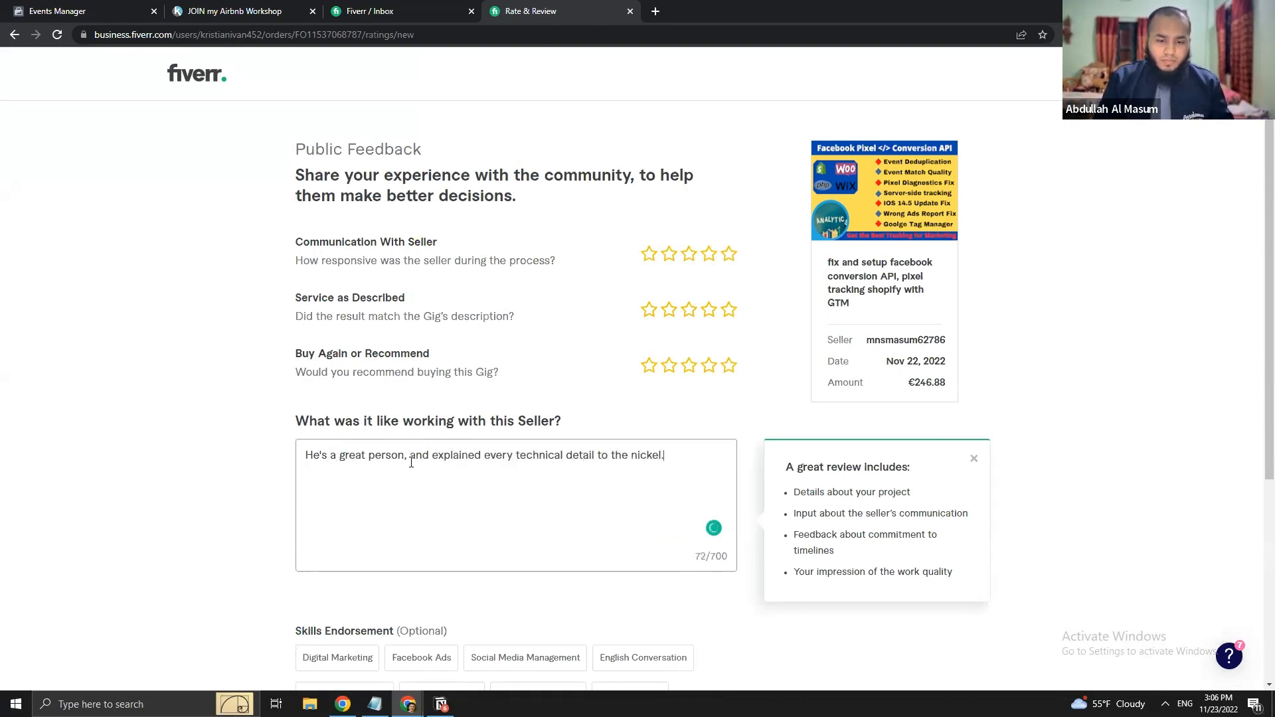
key("Return")
key("Return")
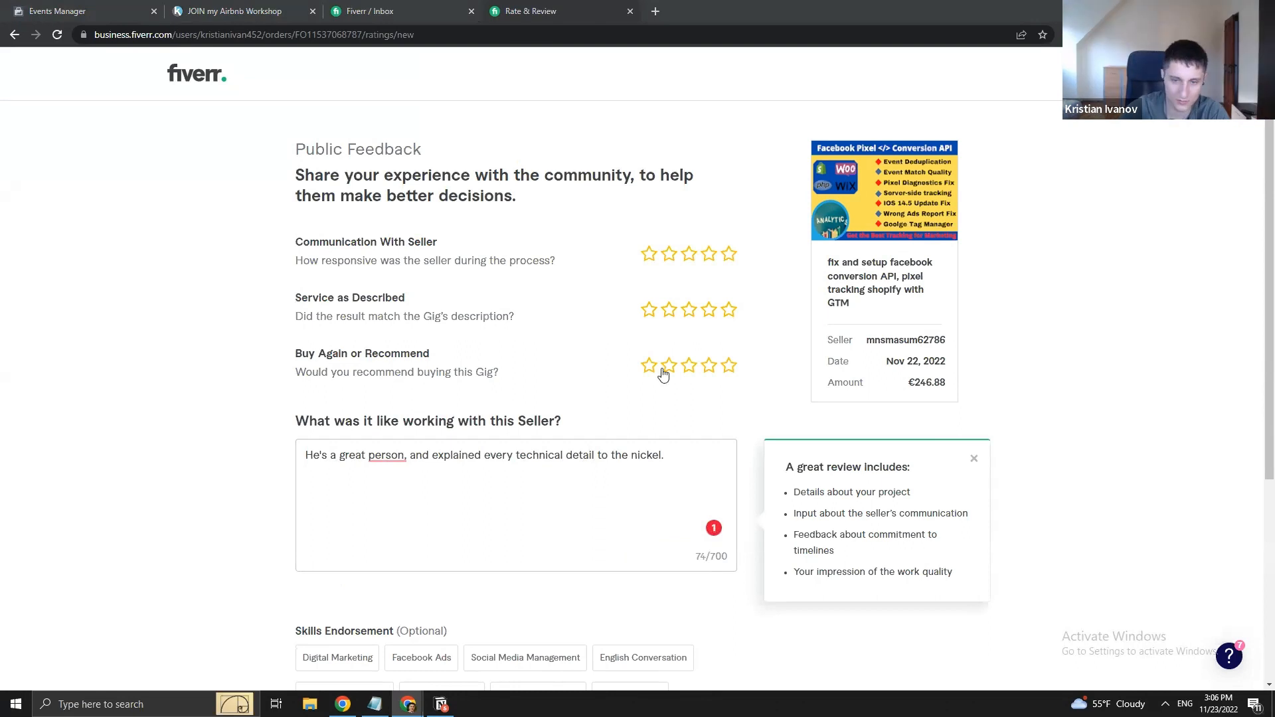
left_click(730, 258)
left_click(728, 309)
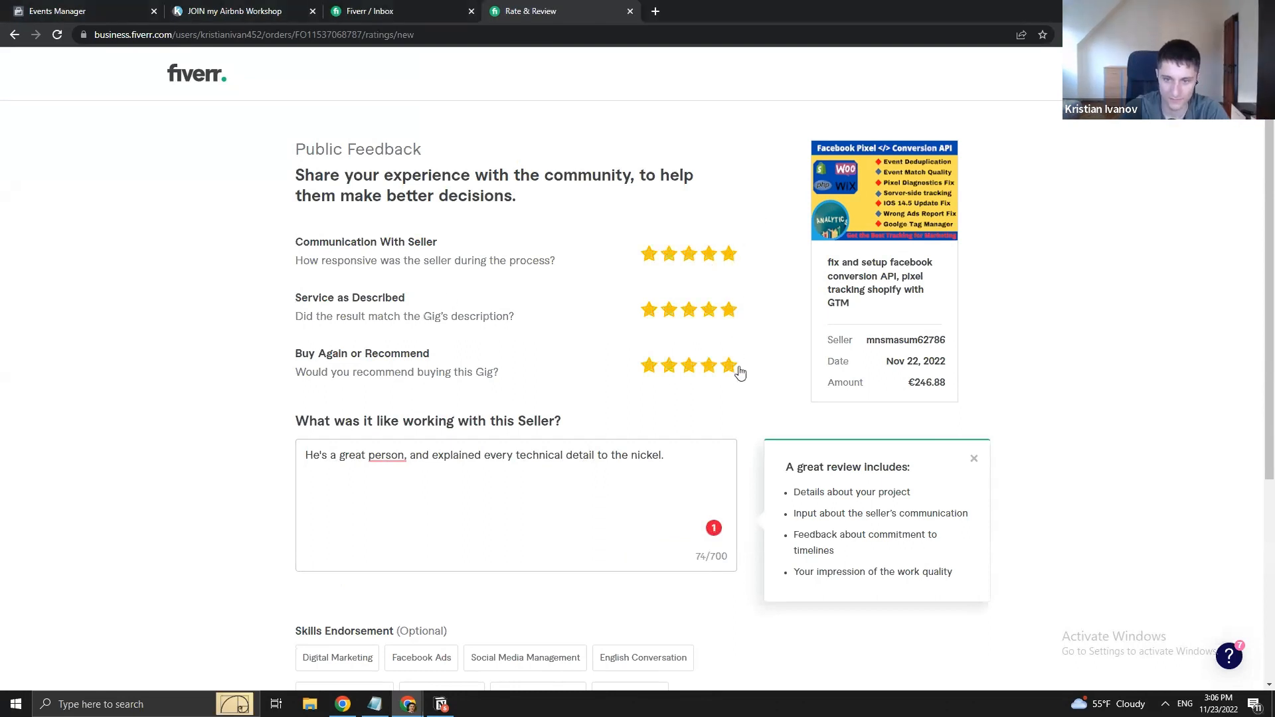
left_click(728, 365)
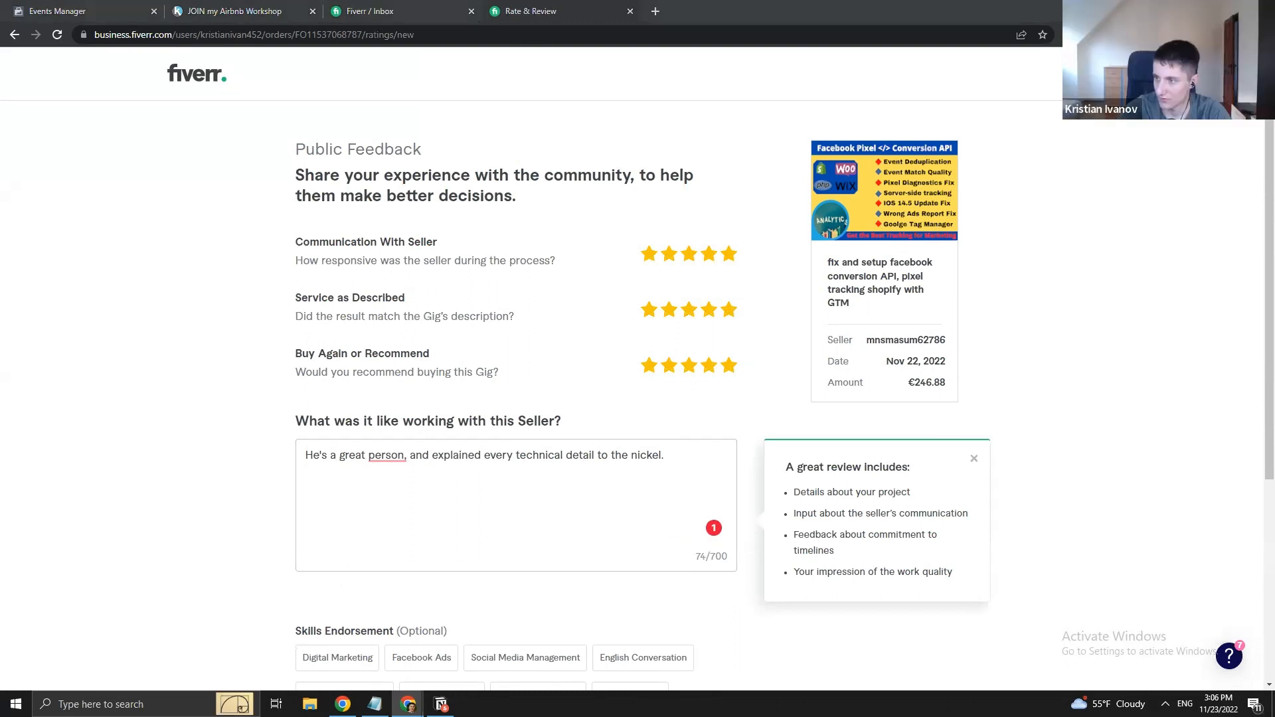
left_click(424, 507)
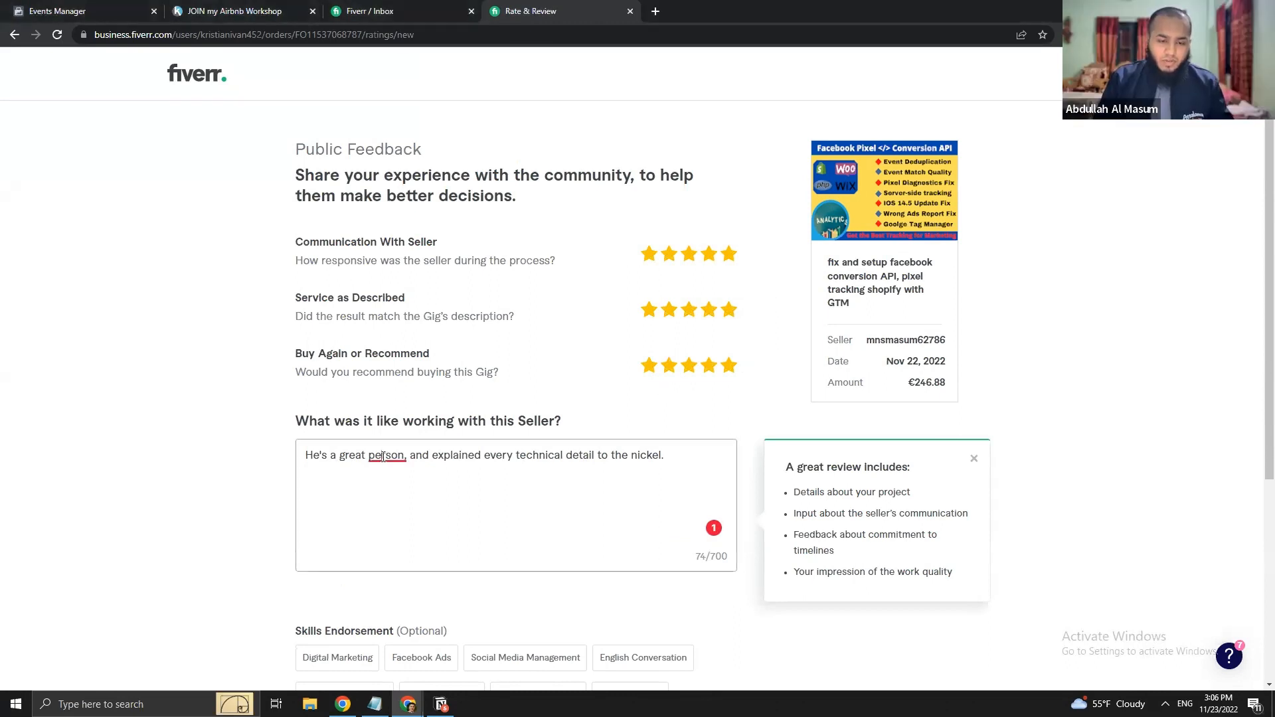
left_click(383, 456)
- Endorse every listed skill, from Digital Marketing and Google Tag Manager to Facebook Pixel and Social Media Marketing
left_click(396, 517)
scroll(256, 541, "down", 3)
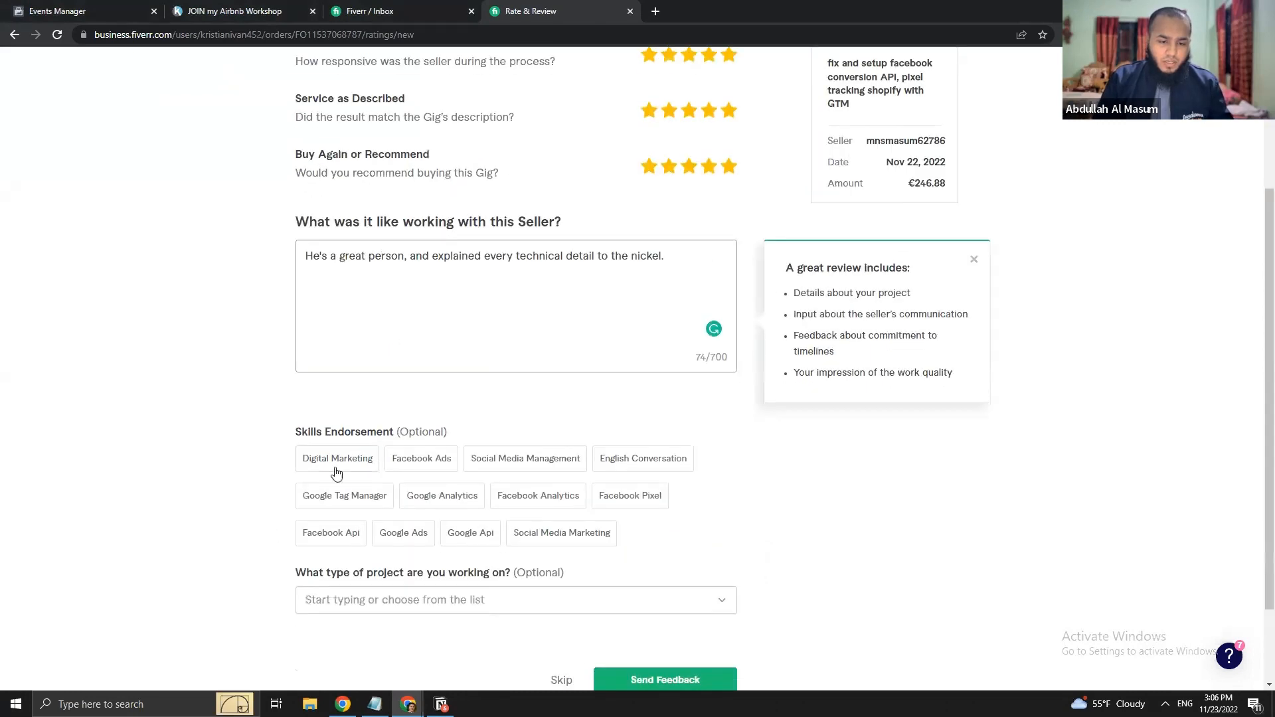
left_click(371, 465)
left_click(441, 464)
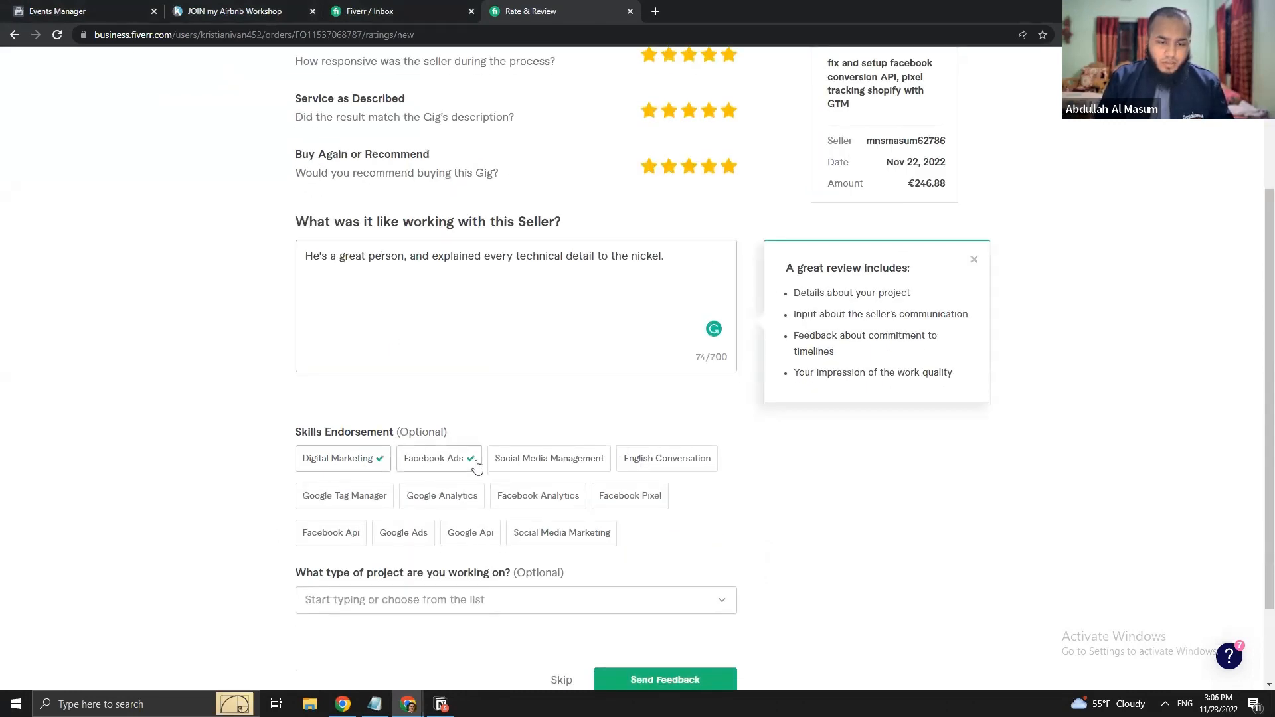
left_click(550, 465)
left_click(643, 465)
left_click(636, 496)
left_click(582, 499)
left_click(451, 499)
left_click(374, 535)
left_click(484, 537)
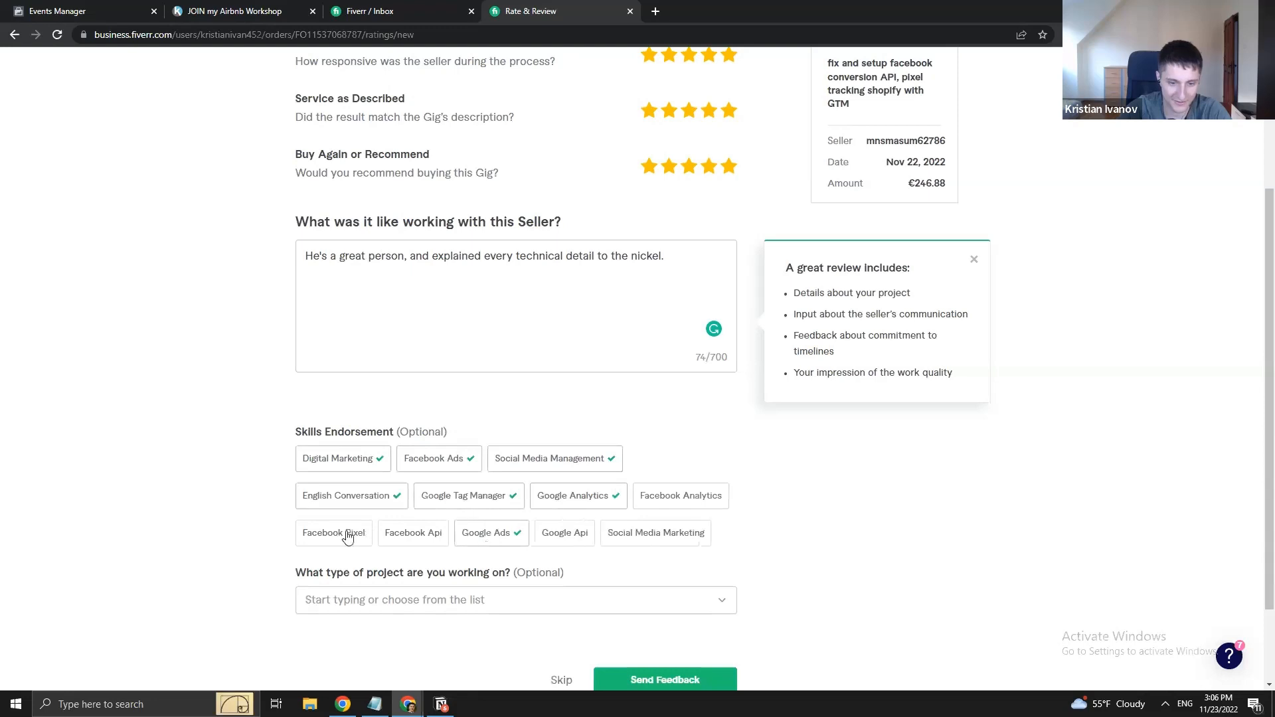
left_click(347, 535)
left_click(427, 535)
left_click(571, 535)
left_click(677, 498)
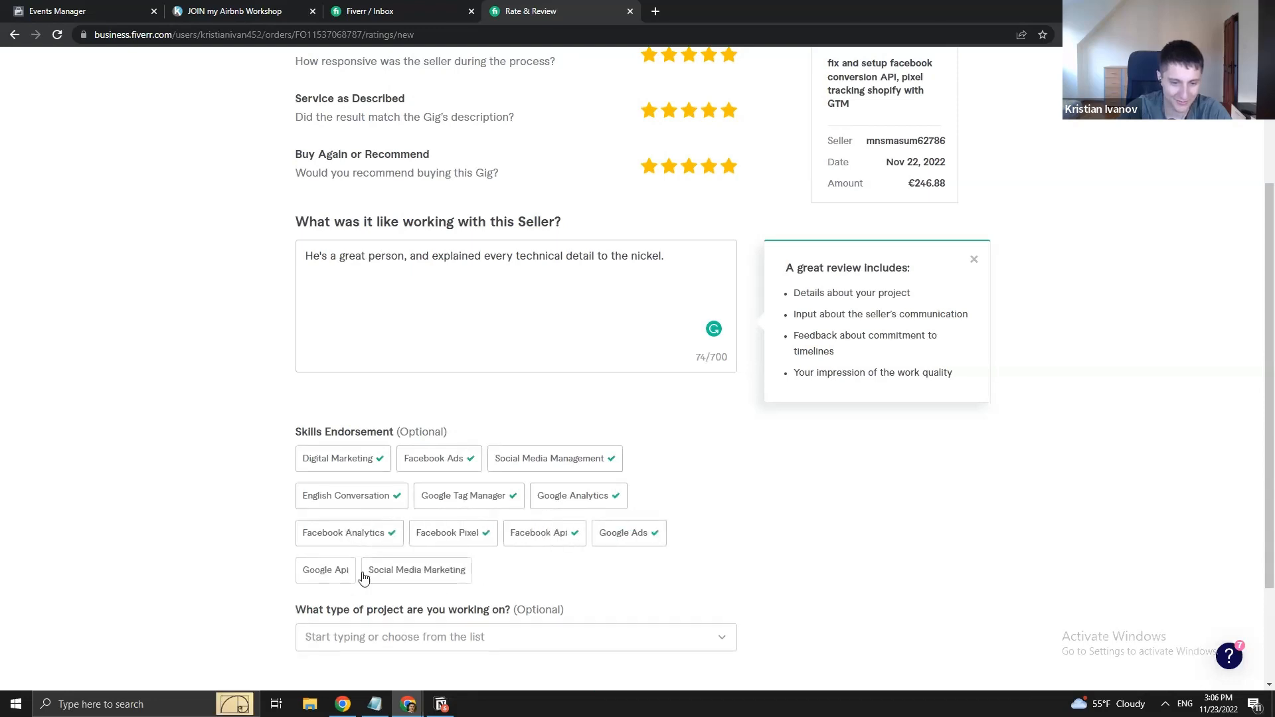
left_click(385, 571)
- Set the project type to 'facebook ads tracking'
scroll(586, 526, "down", 1)
scroll(585, 527, "down", 1)
left_click(353, 495)
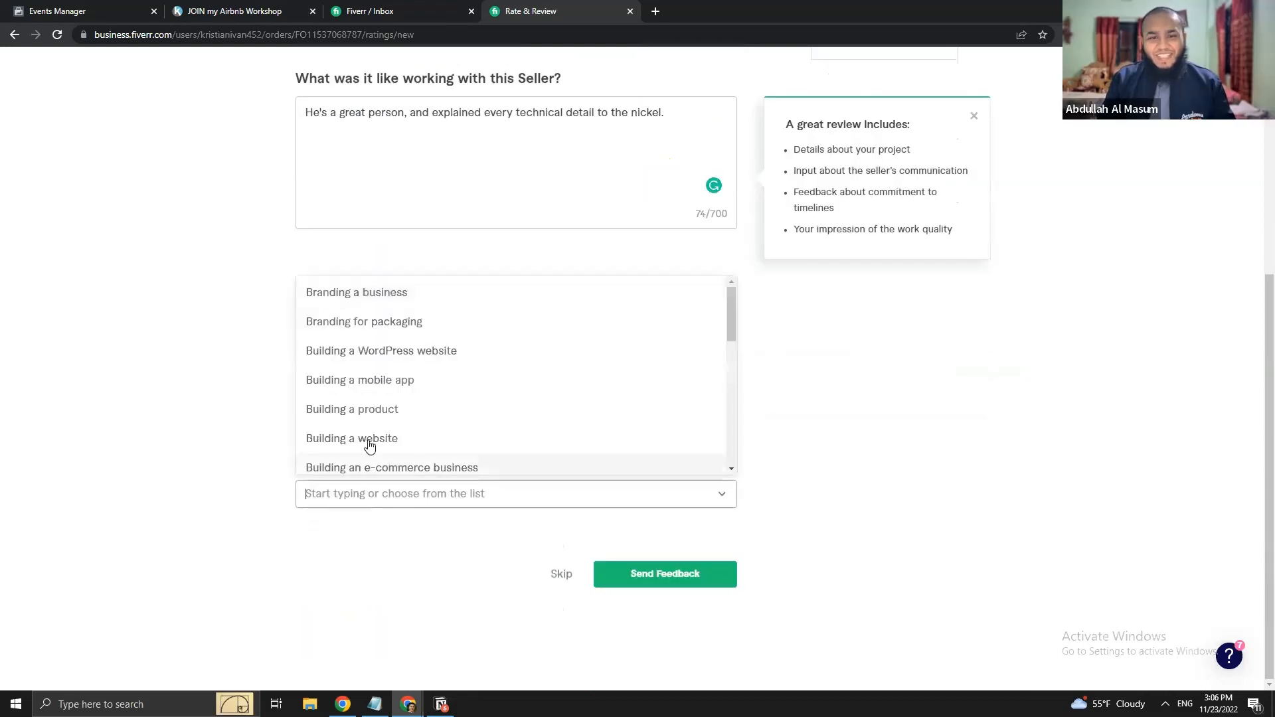
scroll(399, 433, "down", 1)
scroll(400, 433, "down", 8)
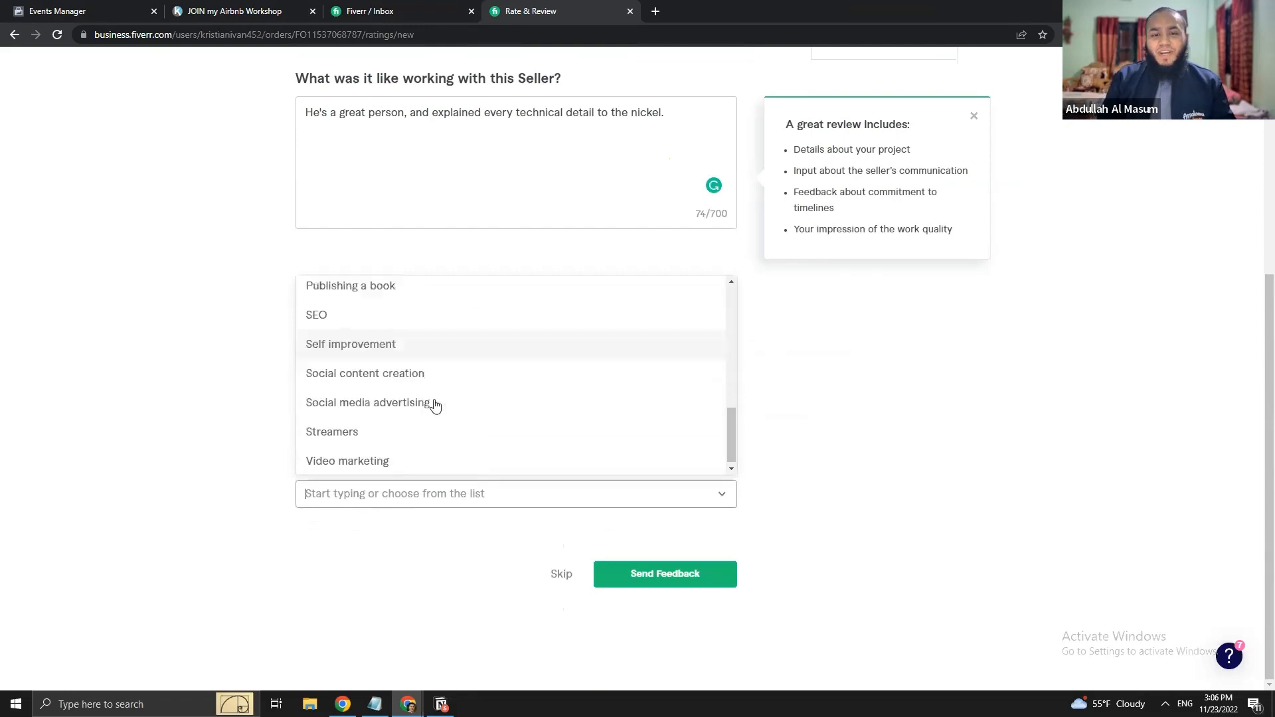
type("facebook")
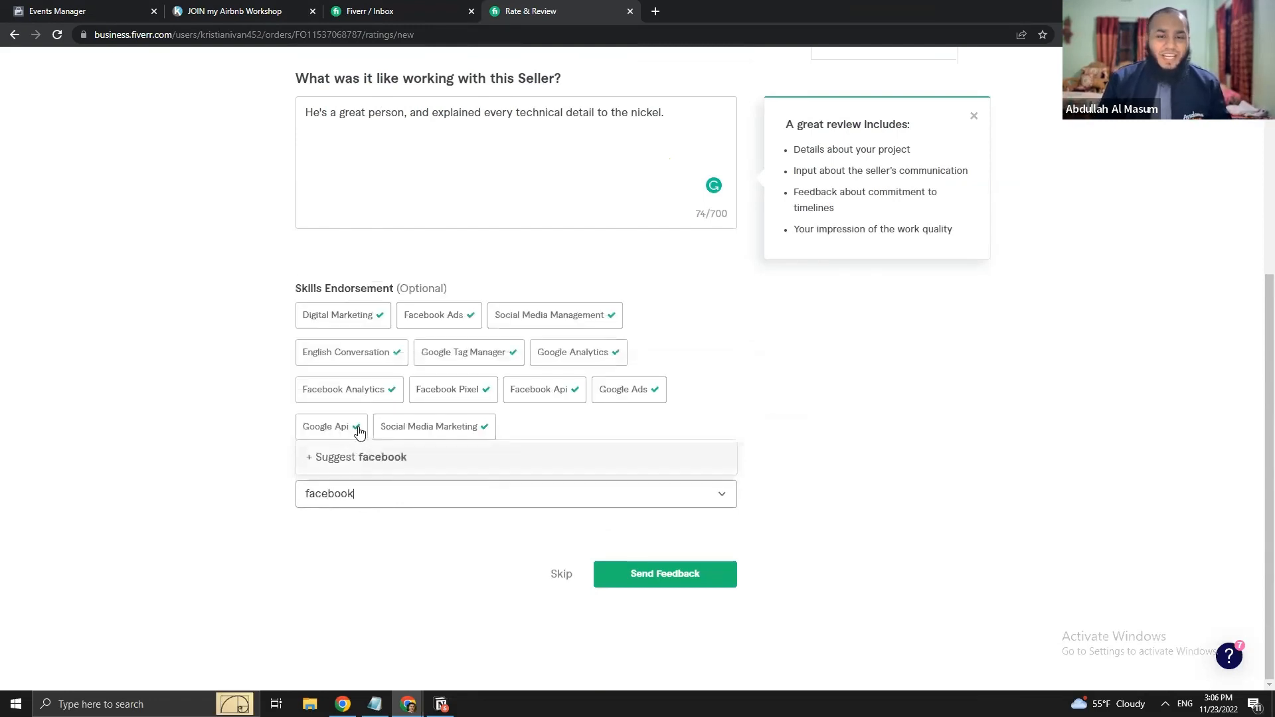
type(" ads tracking")
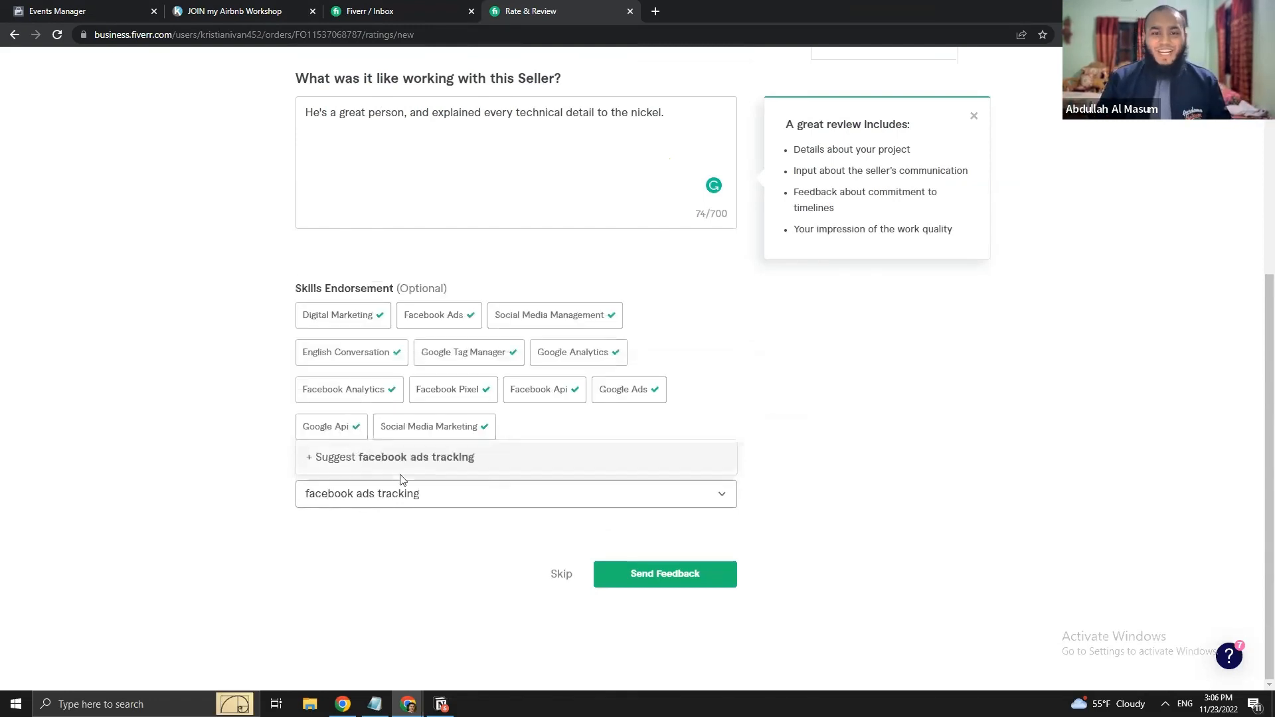
left_click(188, 467)
- Add a second review line, 'Alhamdulillah', and send the feedback
scroll(193, 464, "up", 3)
left_click(680, 320)
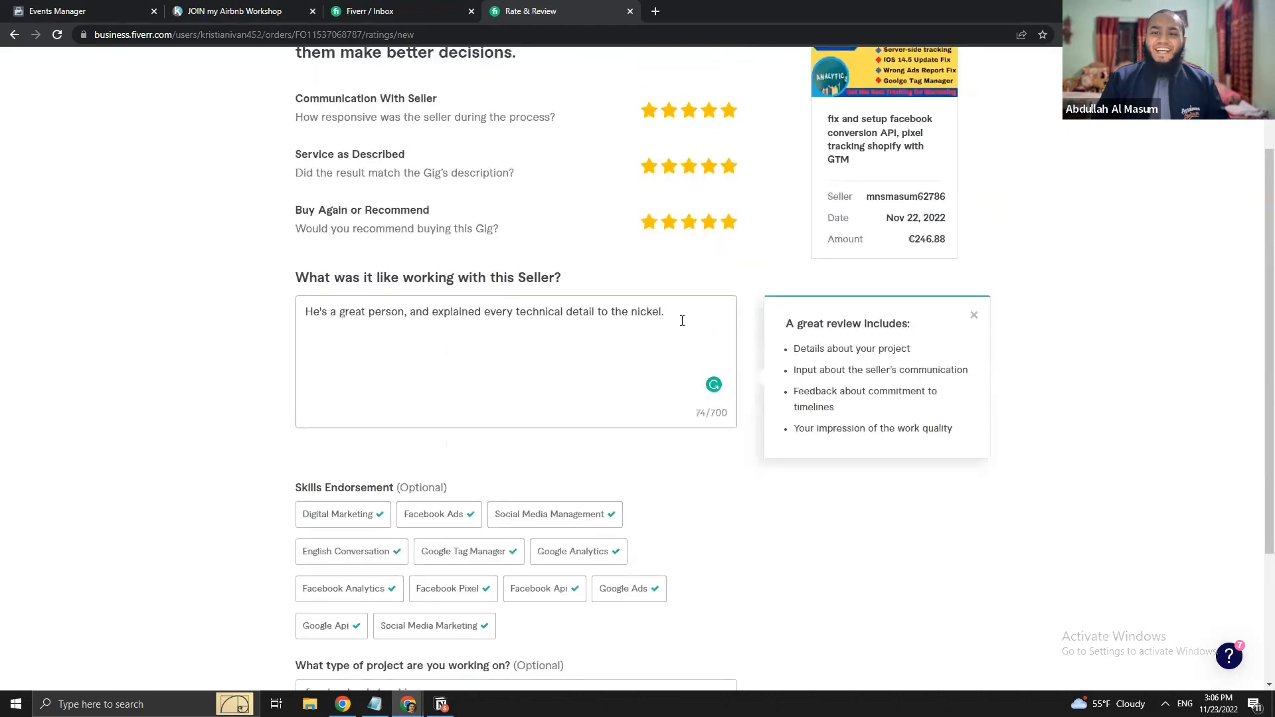
key("Return")
type("Alhamdulillah!")
scroll(172, 425, "down", 3)
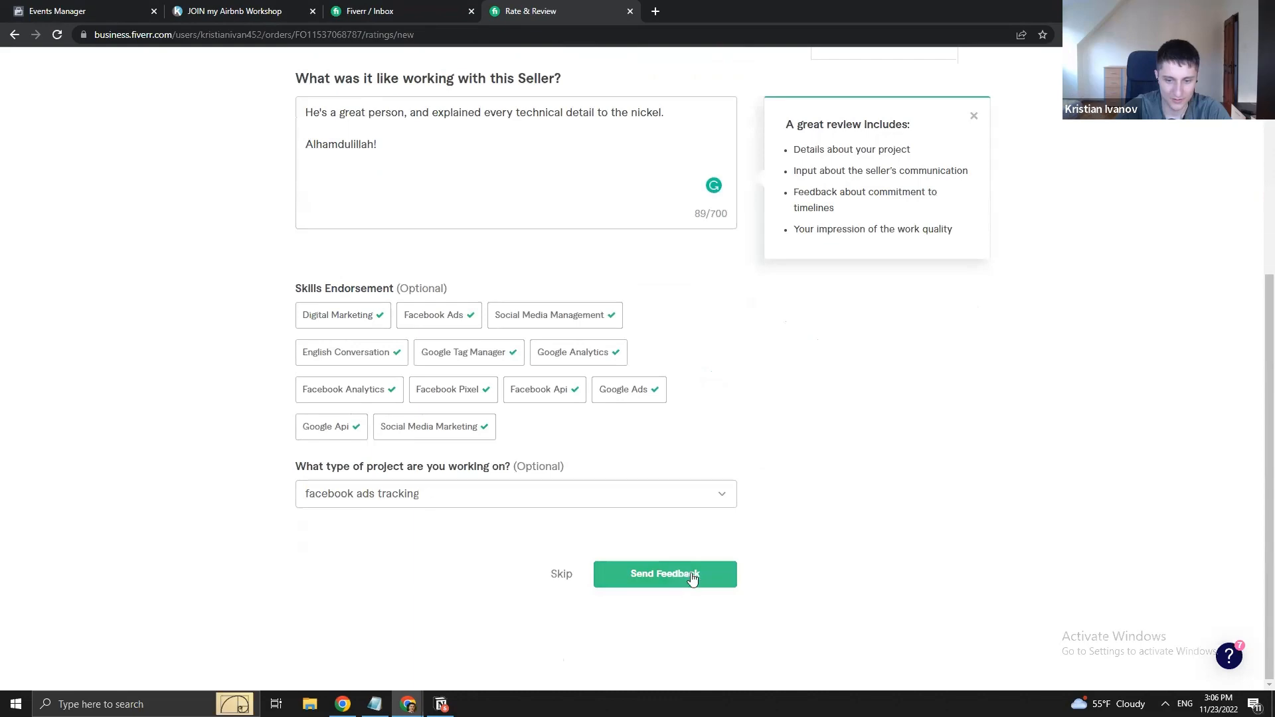
scroll(293, 476, "up", 5)
scroll(598, 333, "down", 5)
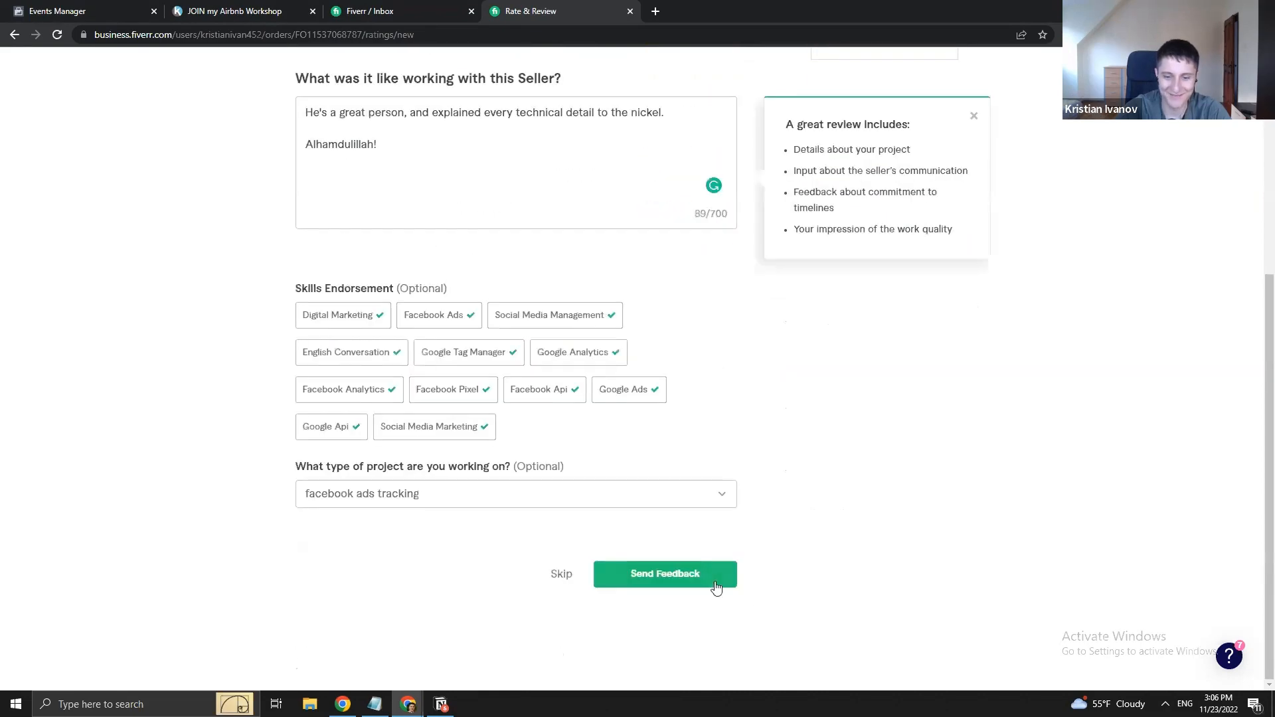
left_click(714, 579)
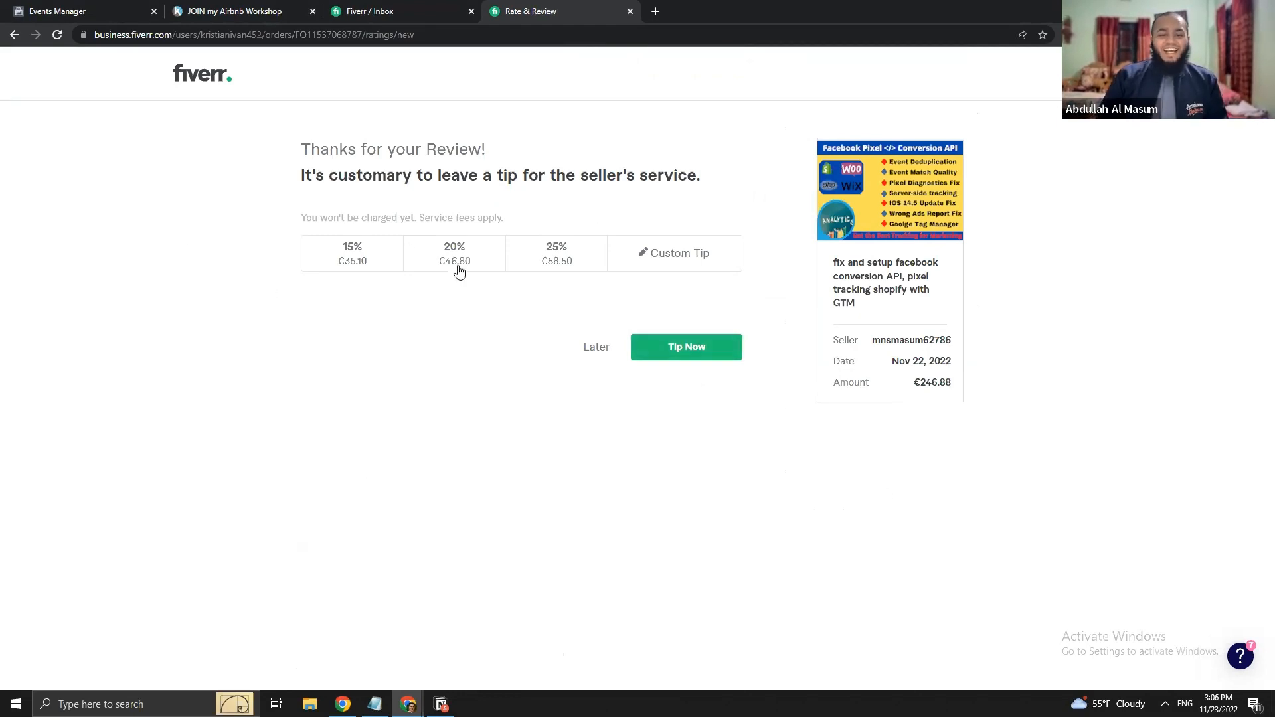
- Choose the 15% (€35.10) tip and proceed to Secure Checkout
left_click(349, 261)
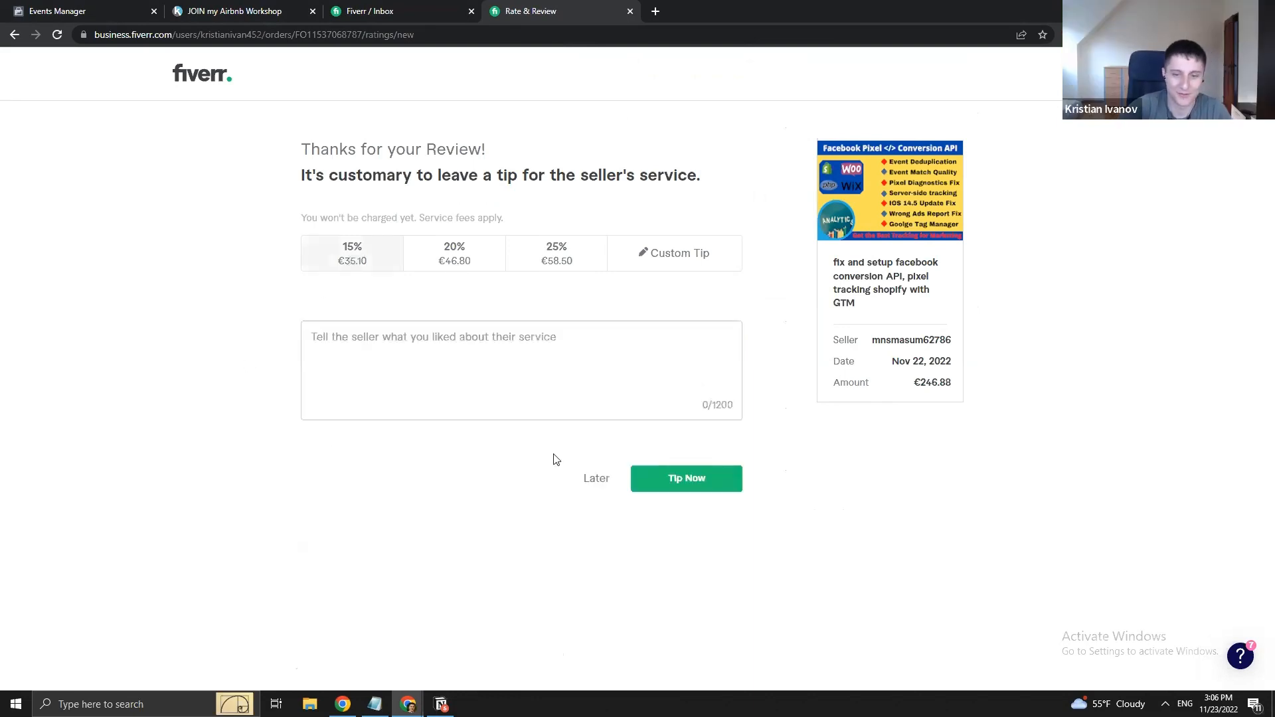
left_click(692, 485)
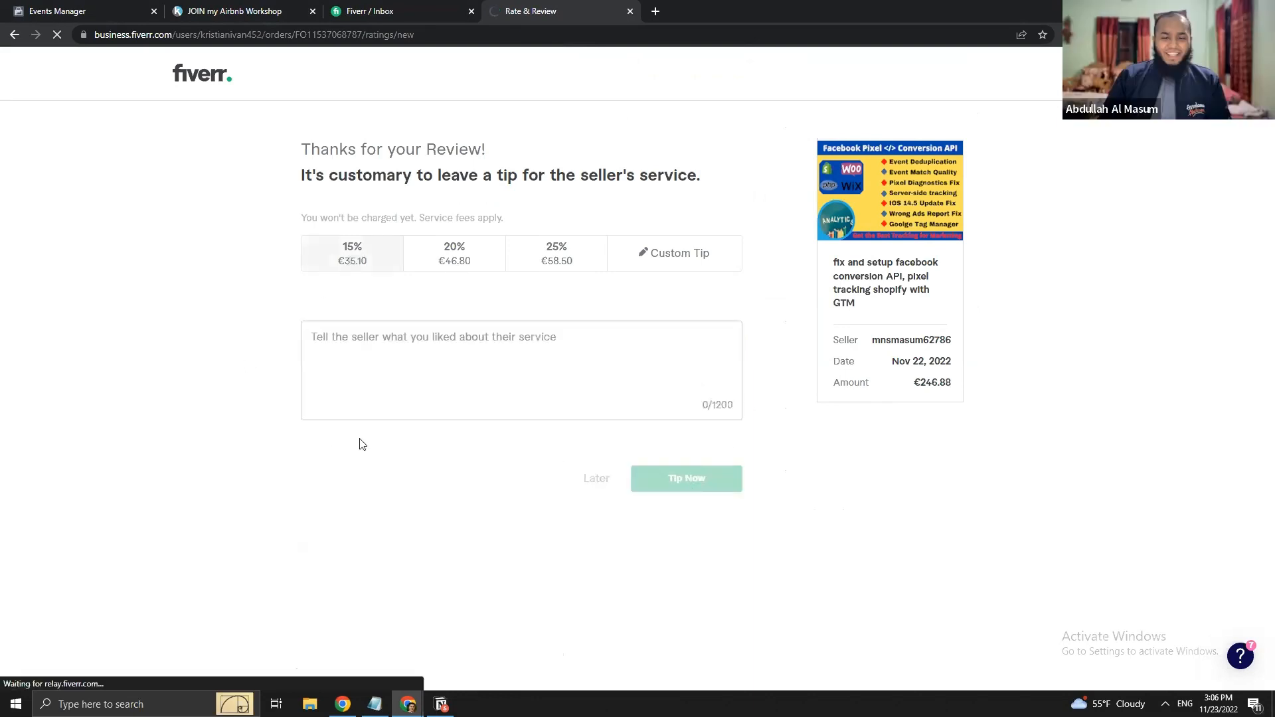